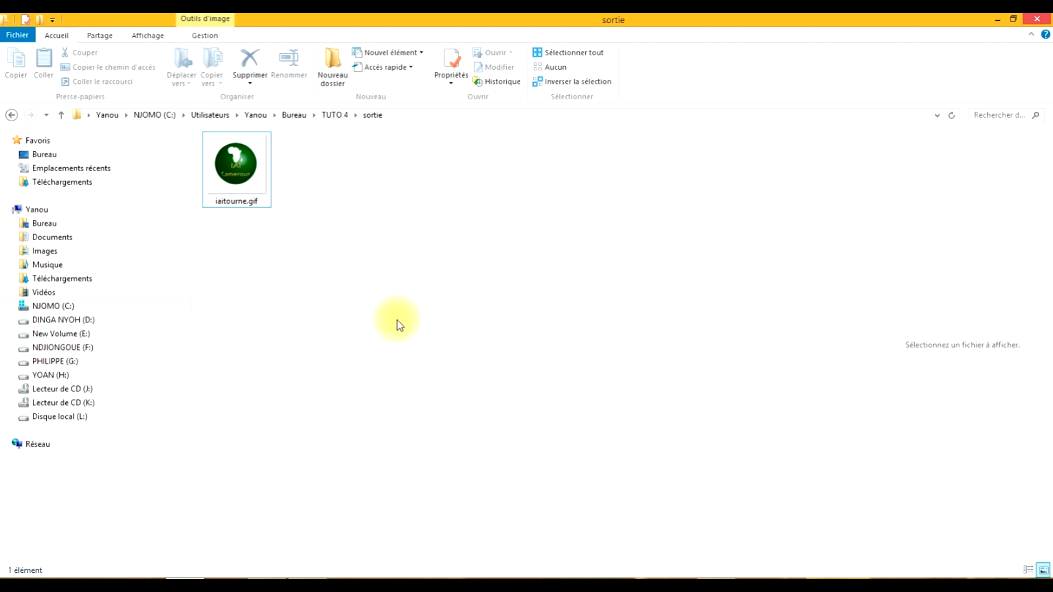
Open iaitourne.gif from the sortie folder in Internet Explorer and view the spinning globe animation in a maximized window
left_click(243, 175)
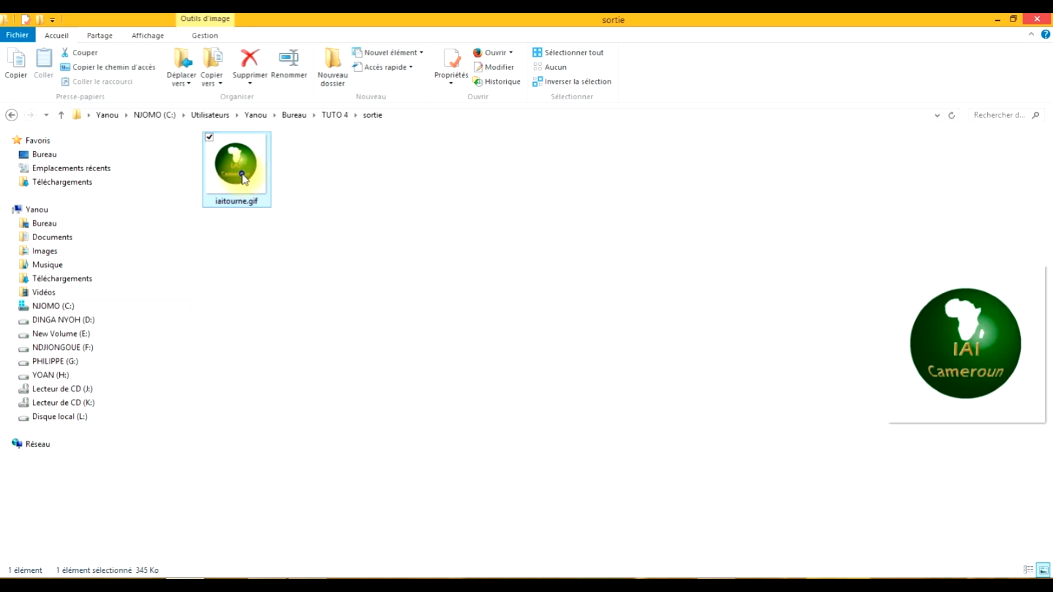
right_click(241, 174)
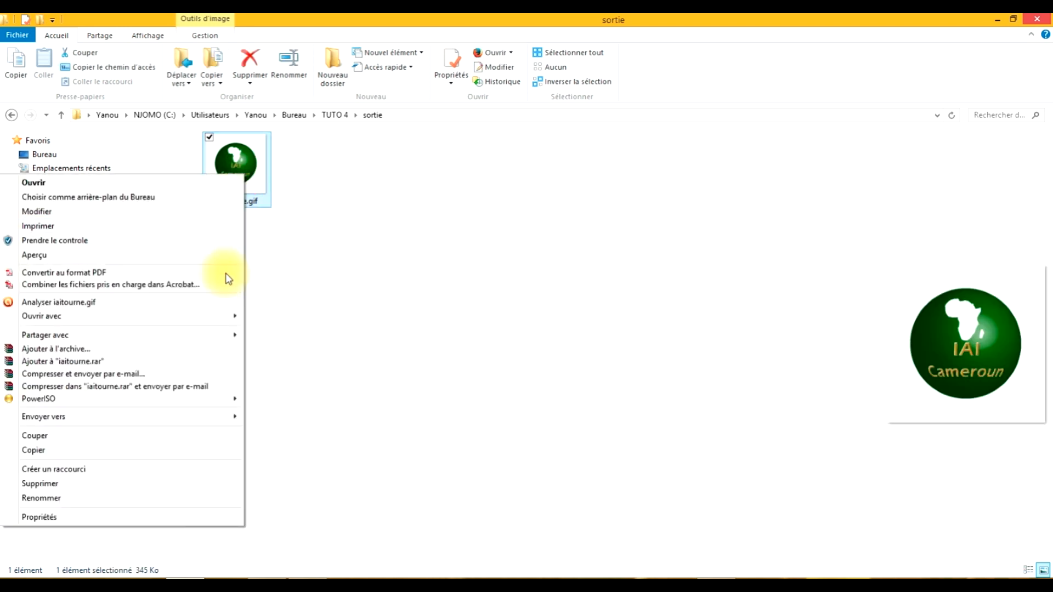
mouse_move(232, 323)
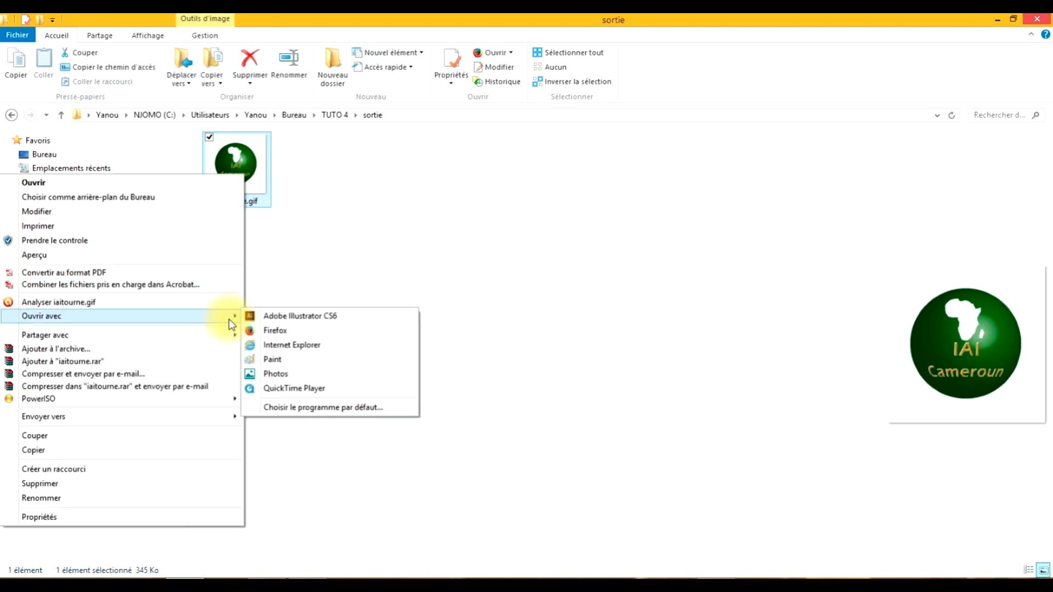
left_click(284, 346)
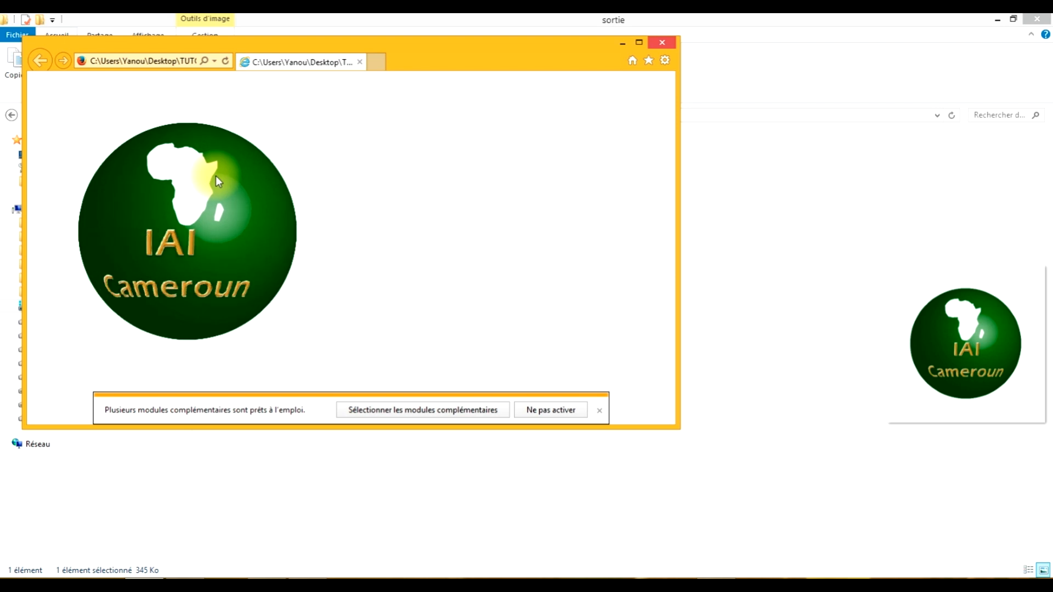
left_click(639, 44)
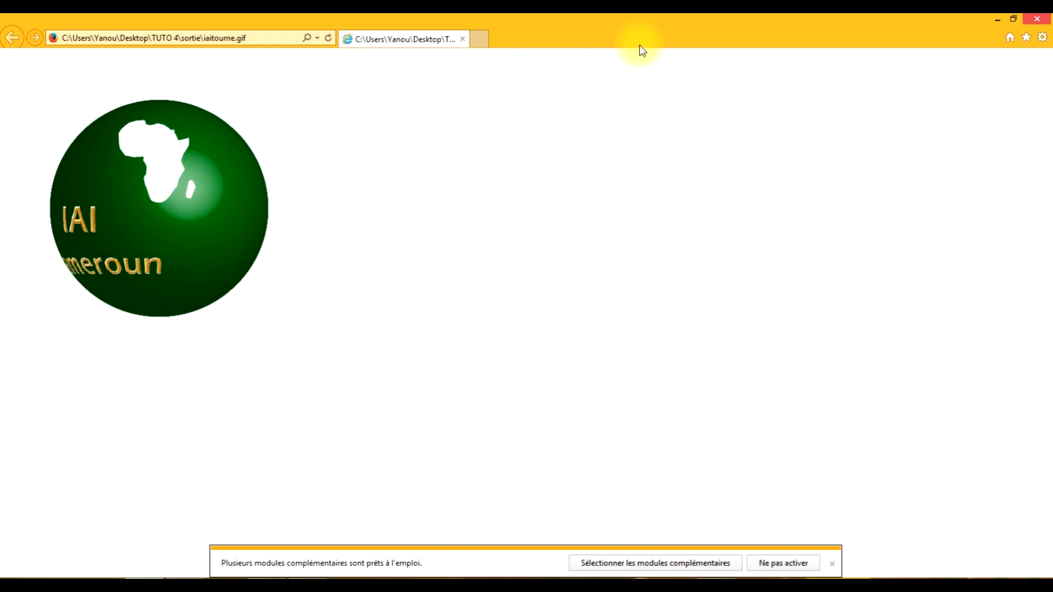
Switch to Photoshop and create a new 100 × 100 mm document at 120 pixels/inch in RGB colour mode
key("super+c")
left_click(477, 145)
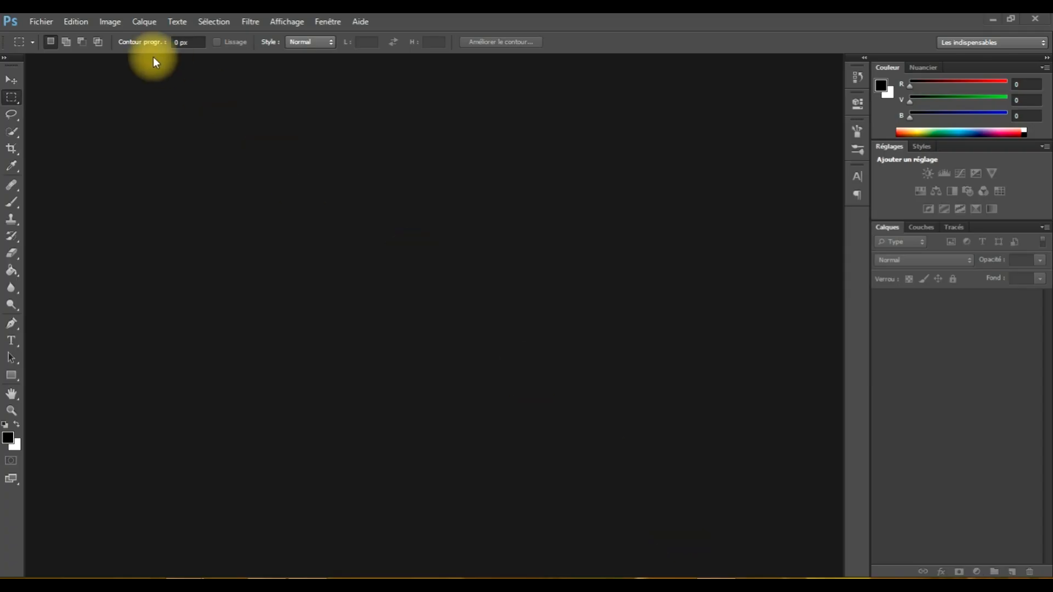
left_click(48, 22)
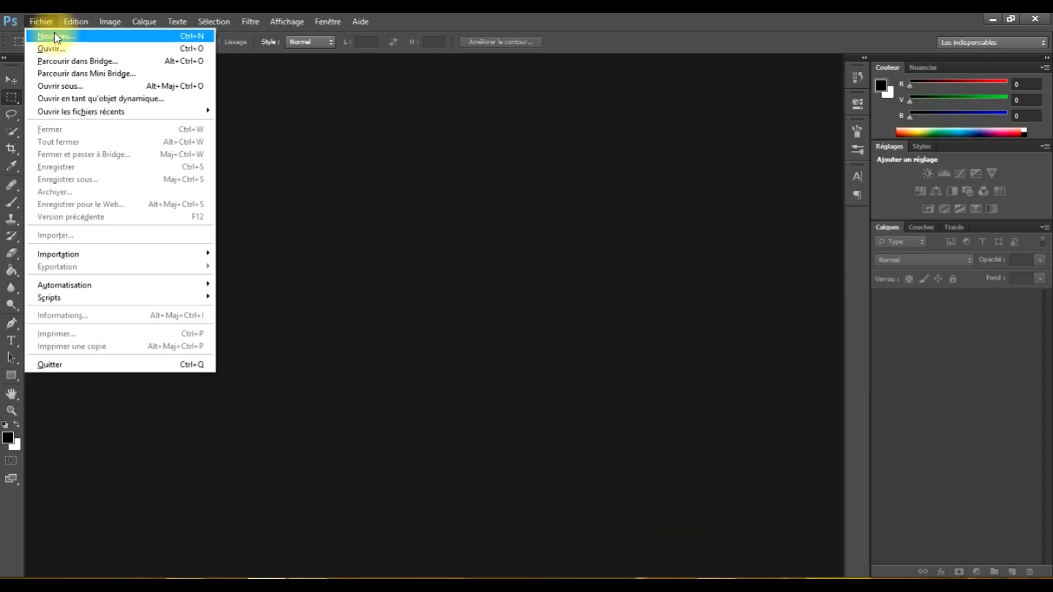
left_click(55, 35)
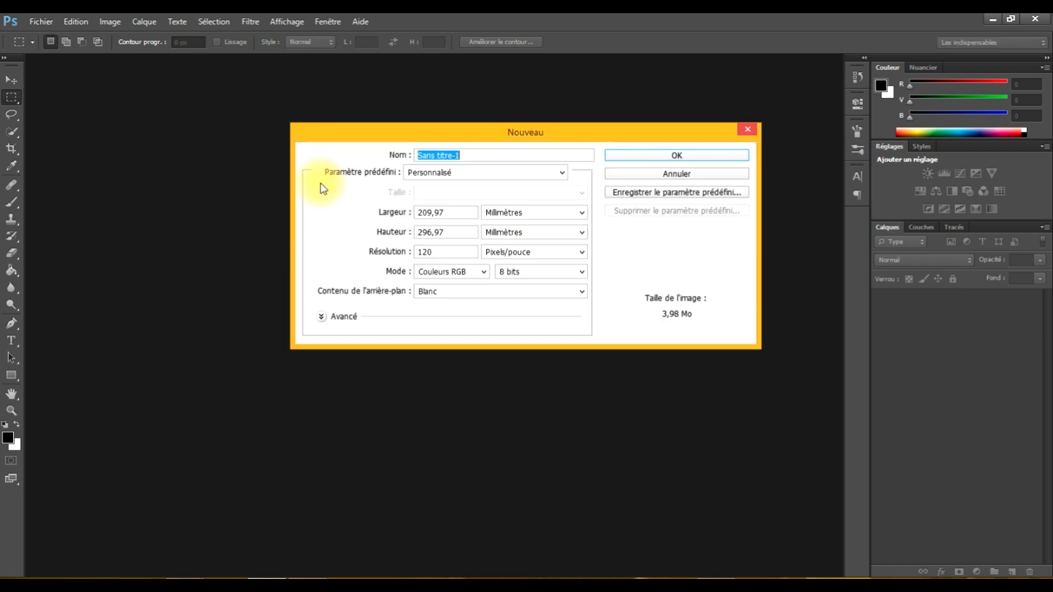
left_click_drag(452, 214, 410, 209)
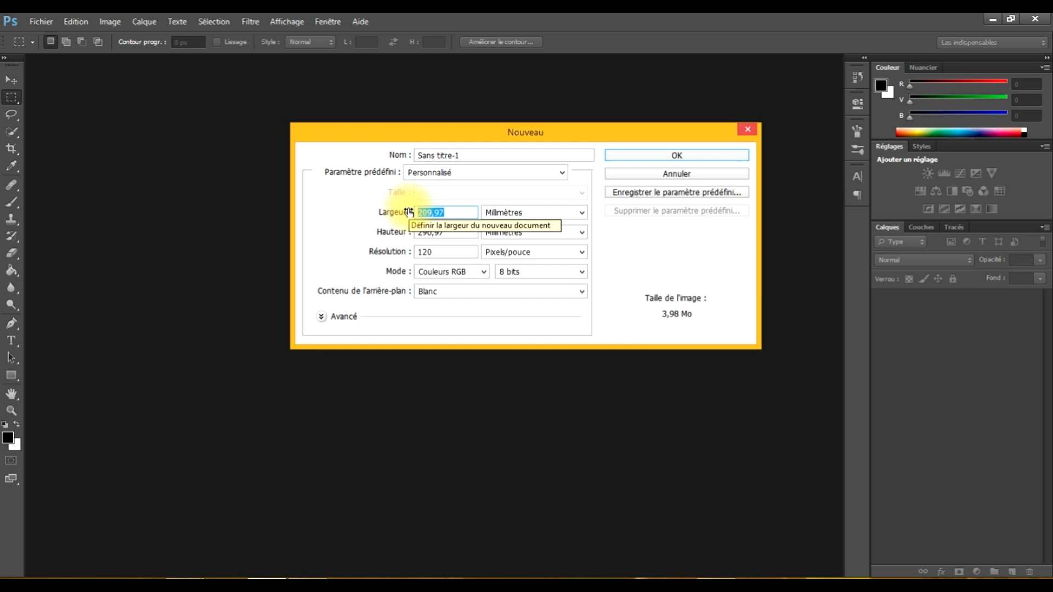
type("100")
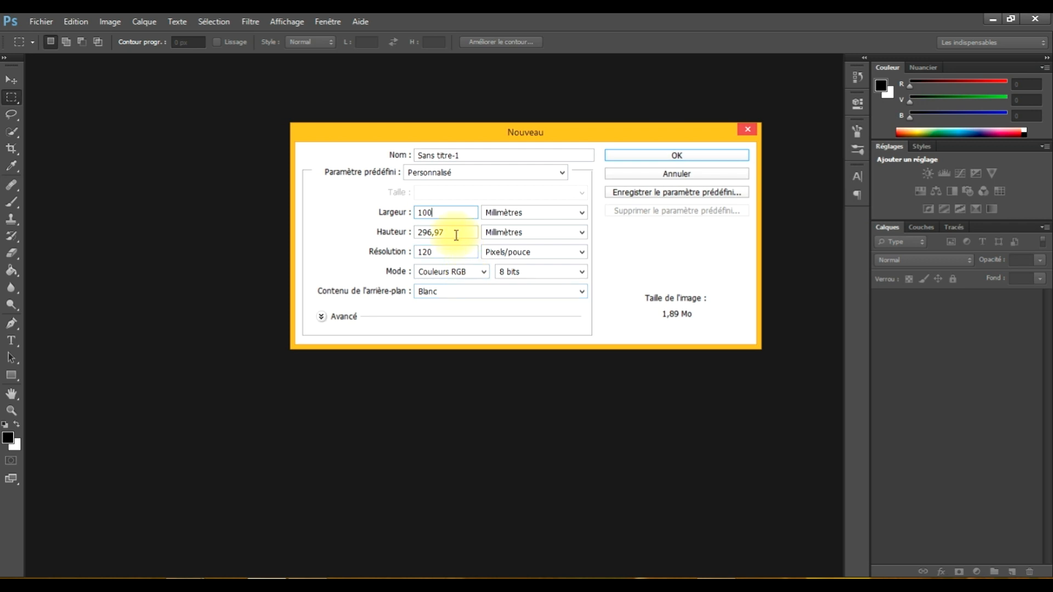
left_click_drag(455, 232, 414, 230)
type("100")
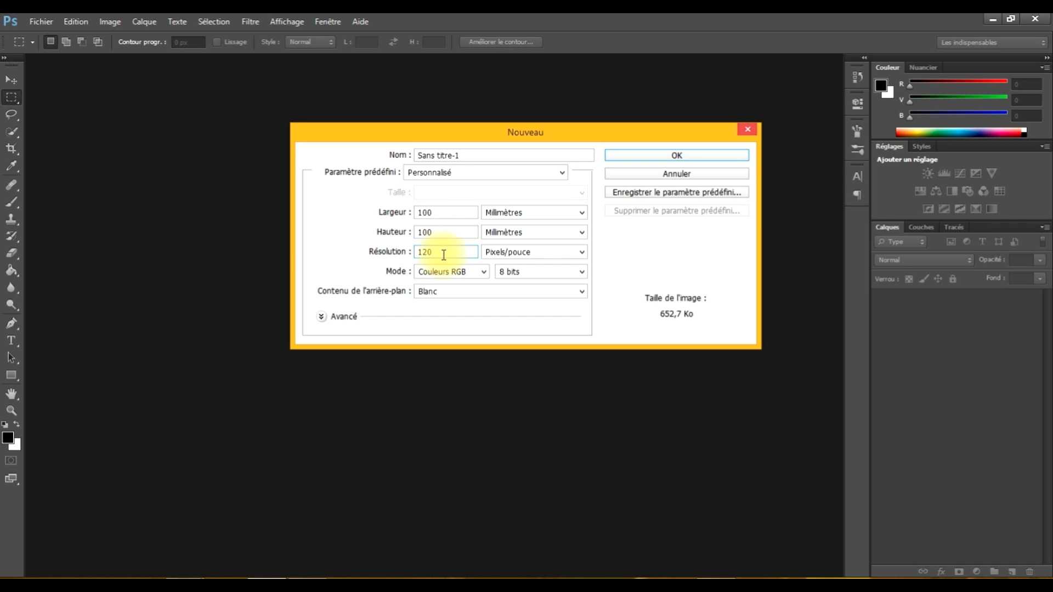
left_click(485, 272)
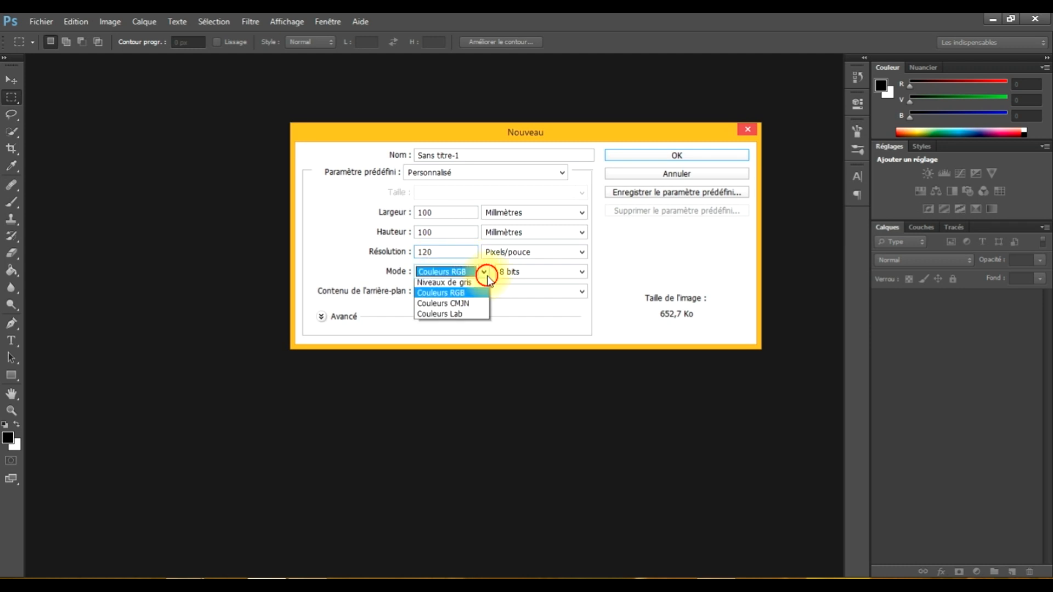
left_click(487, 275)
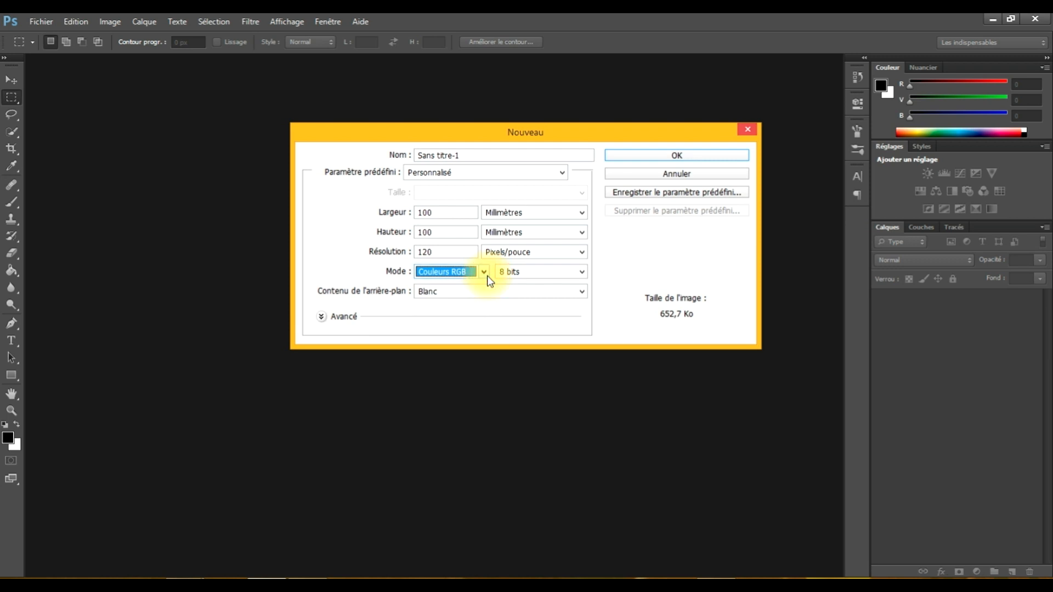
left_click(669, 158)
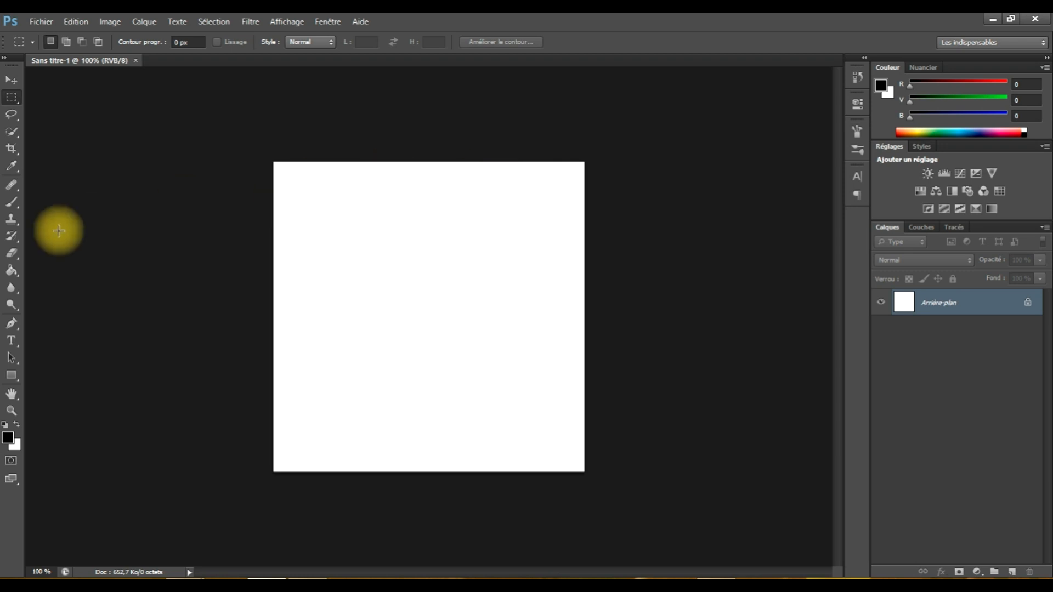
Add a text layer on the canvas reading "IAI" with "Cameroun" on a second line
left_click(12, 341)
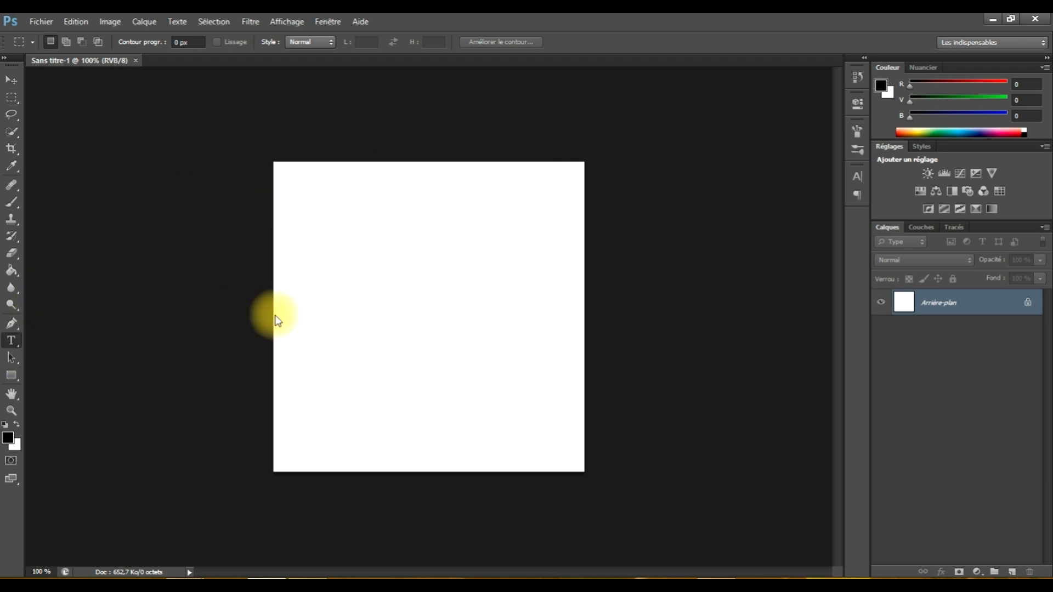
left_click(350, 298)
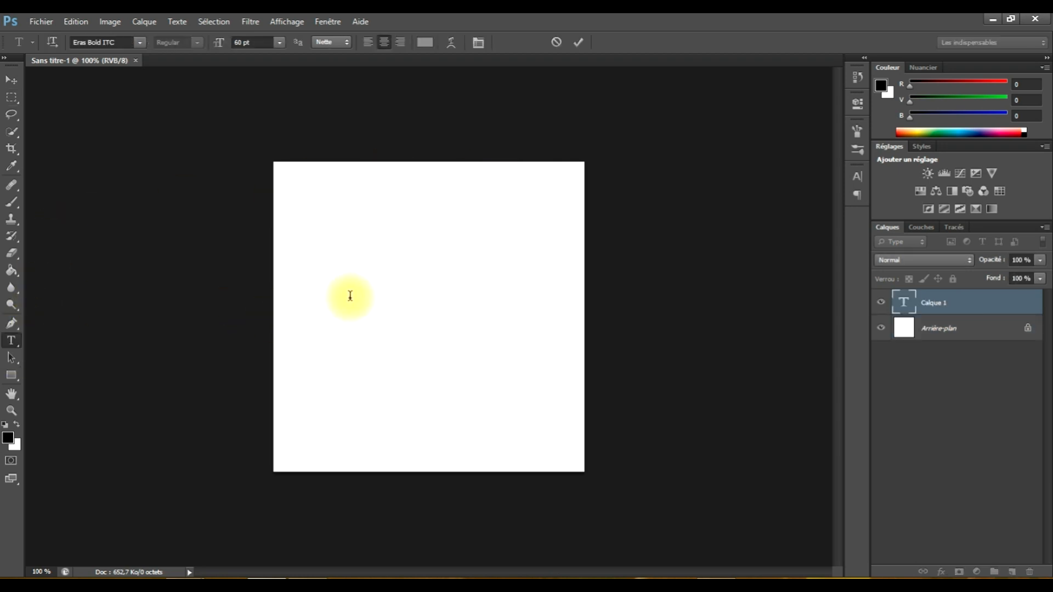
type("IAI")
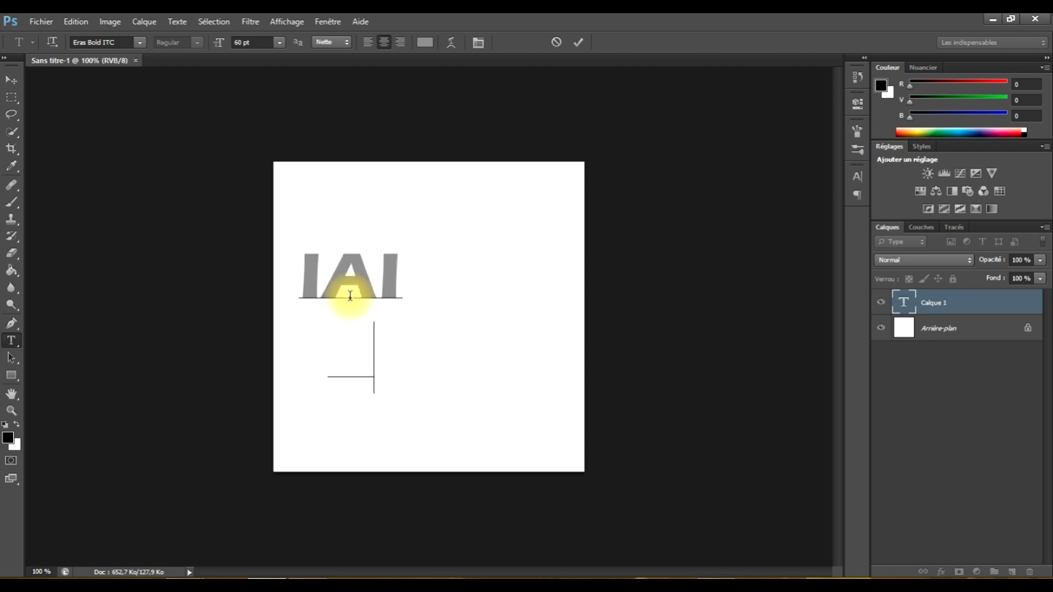
type("Cameroun")
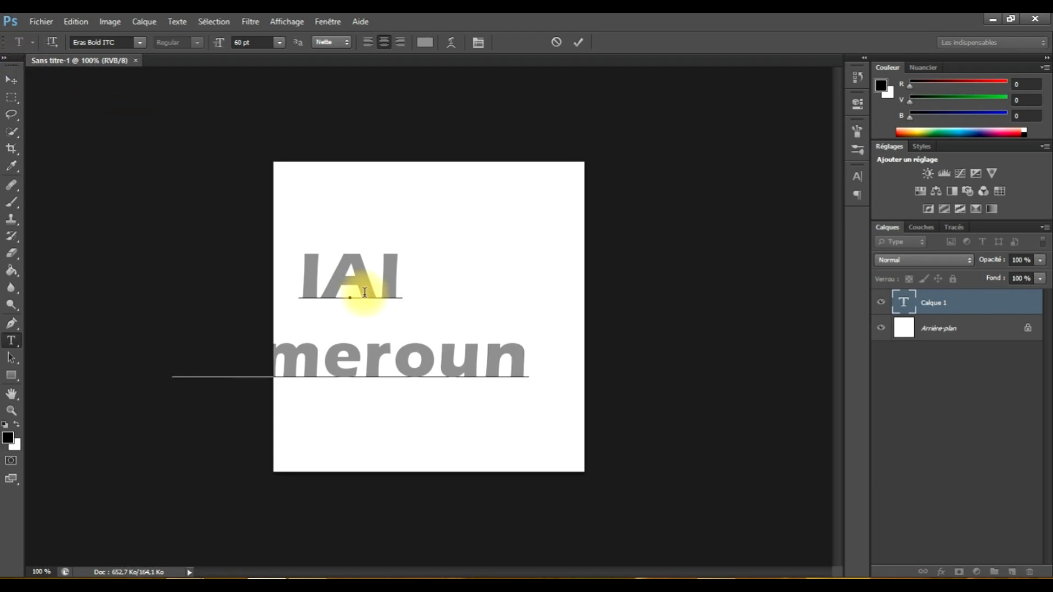
Set the font of the whole text to Eras Demi ITC and move the text to the middle of the canvas
key("ctrl+a")
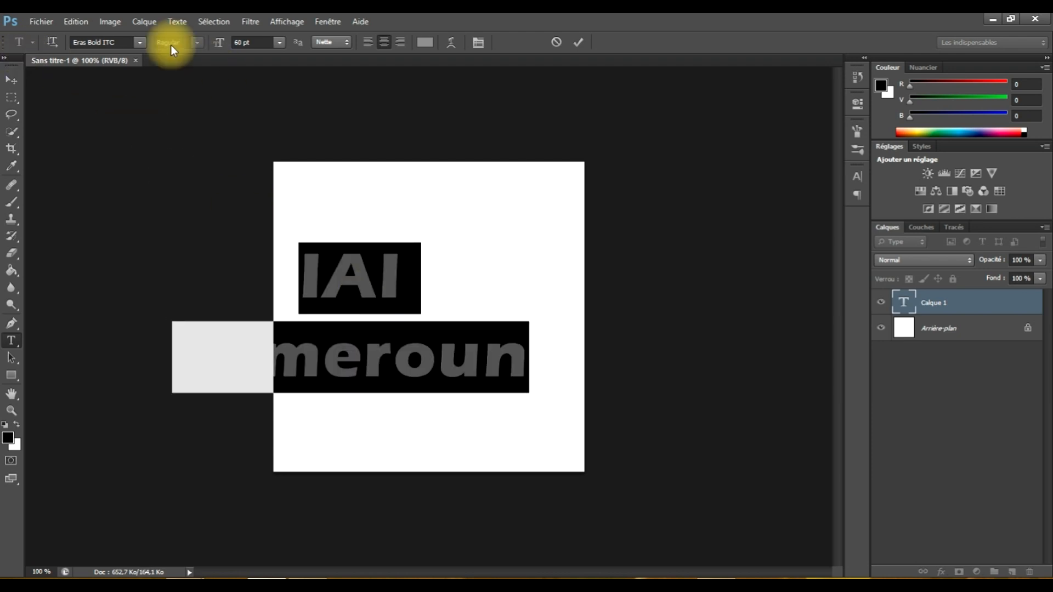
left_click(140, 42)
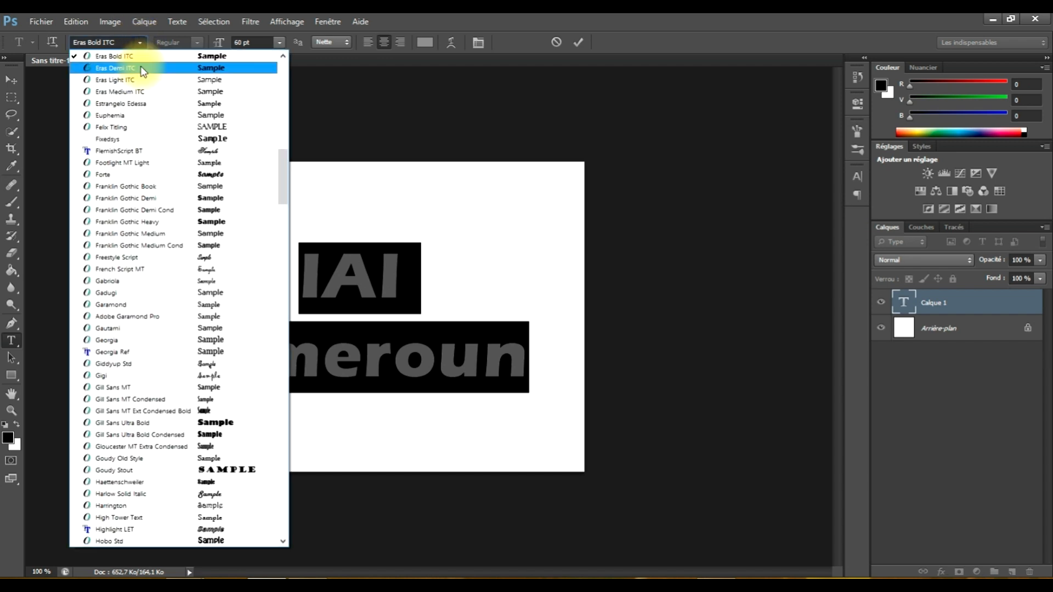
left_click(141, 68)
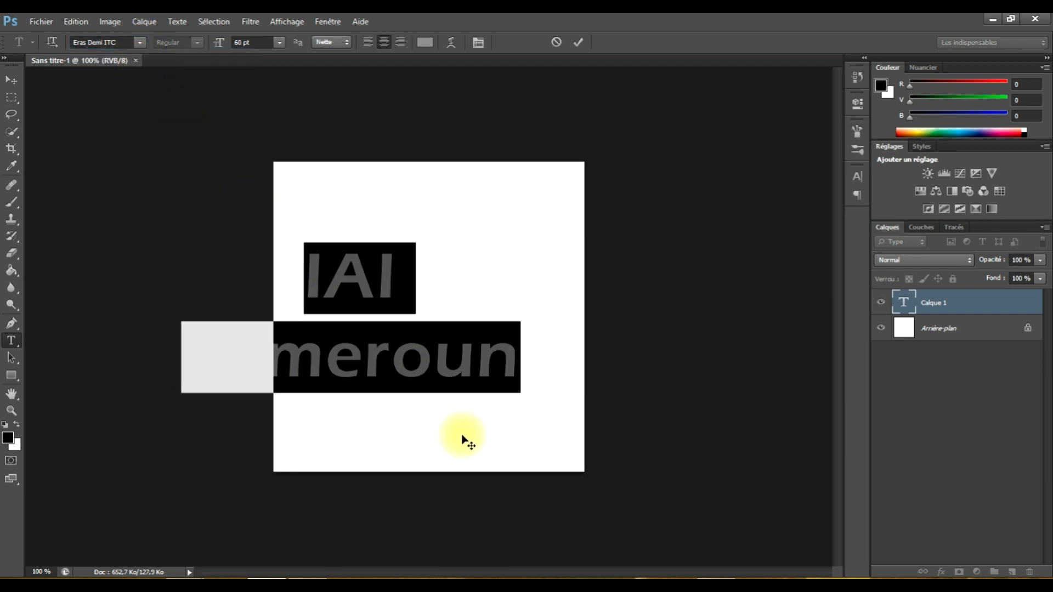
left_click_drag(468, 440, 541, 437)
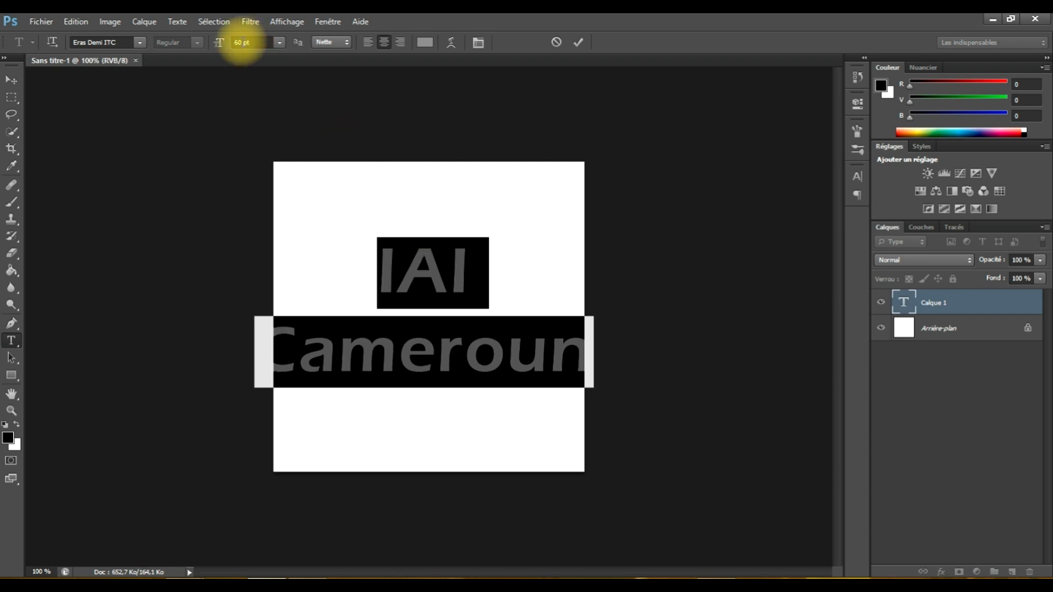
Set the size of the "IAI Cameroun" text to 50 pt and commit the text
left_click(240, 42)
type("50")
key("Return")
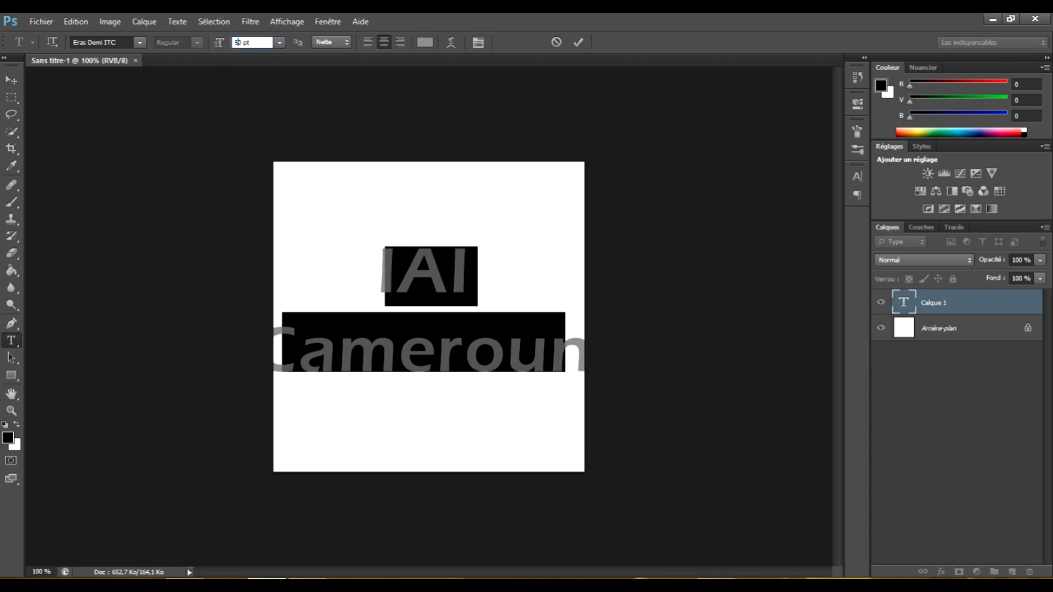
left_click(22, 81)
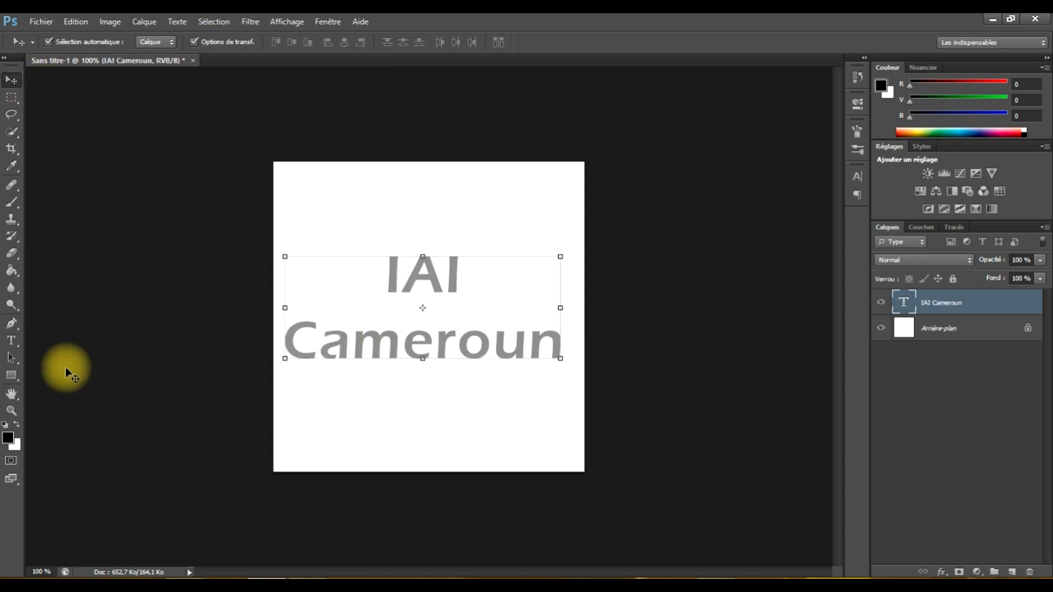
Recolour the whole "IAI Cameroun" text with the grey #8b8a8a and commit the edit
left_click(11, 340)
left_click(404, 285)
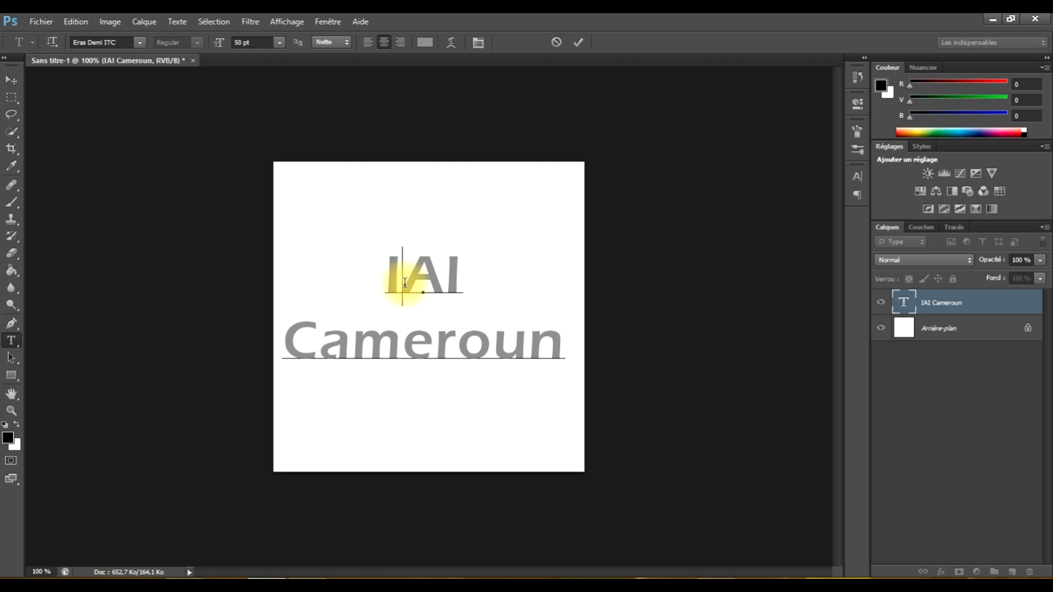
key("ctrl+a")
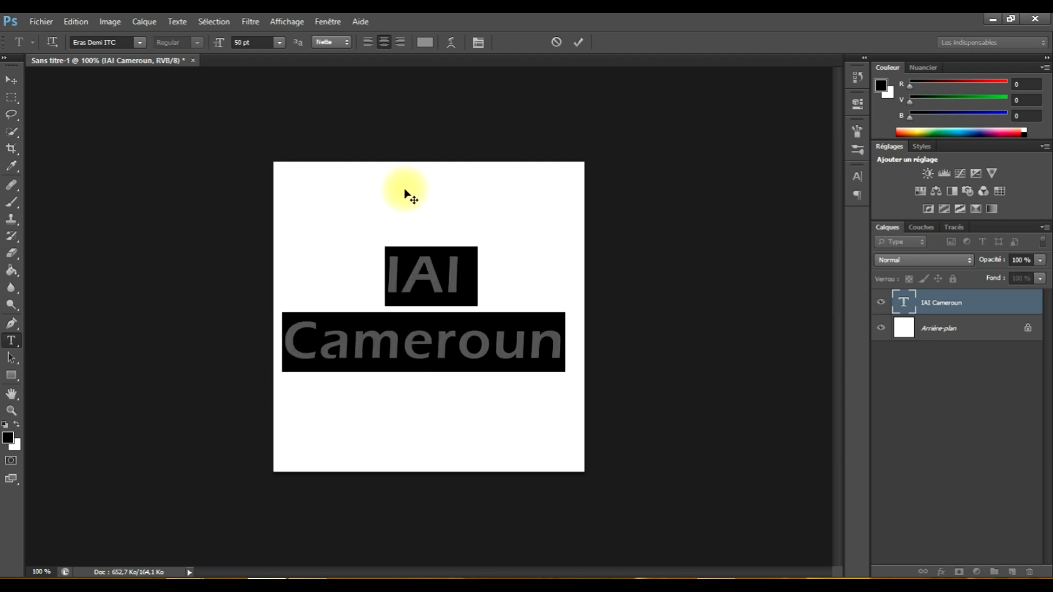
left_click(425, 42)
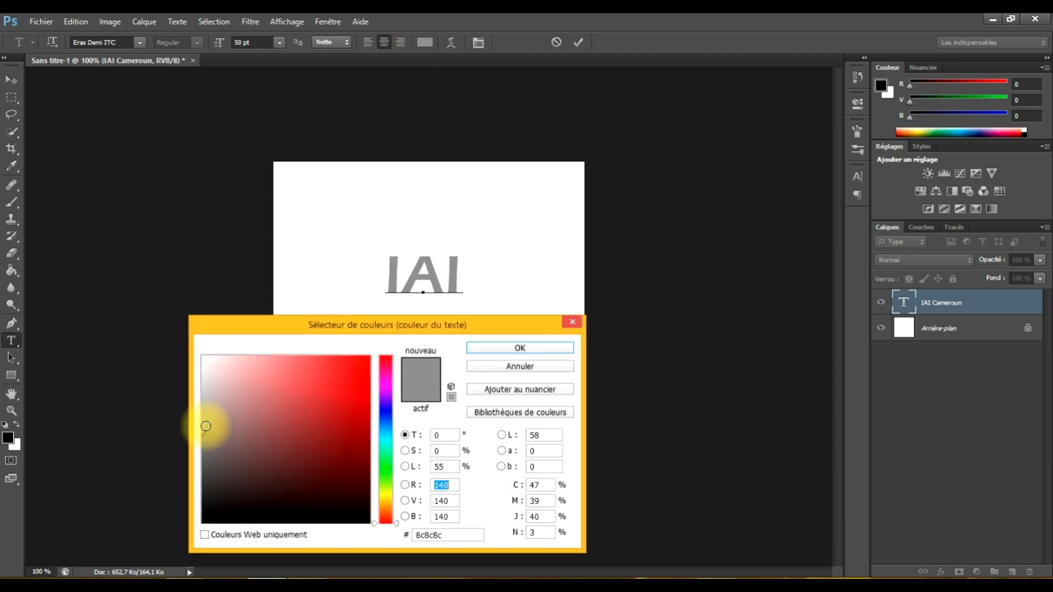
left_click_drag(205, 426, 203, 432)
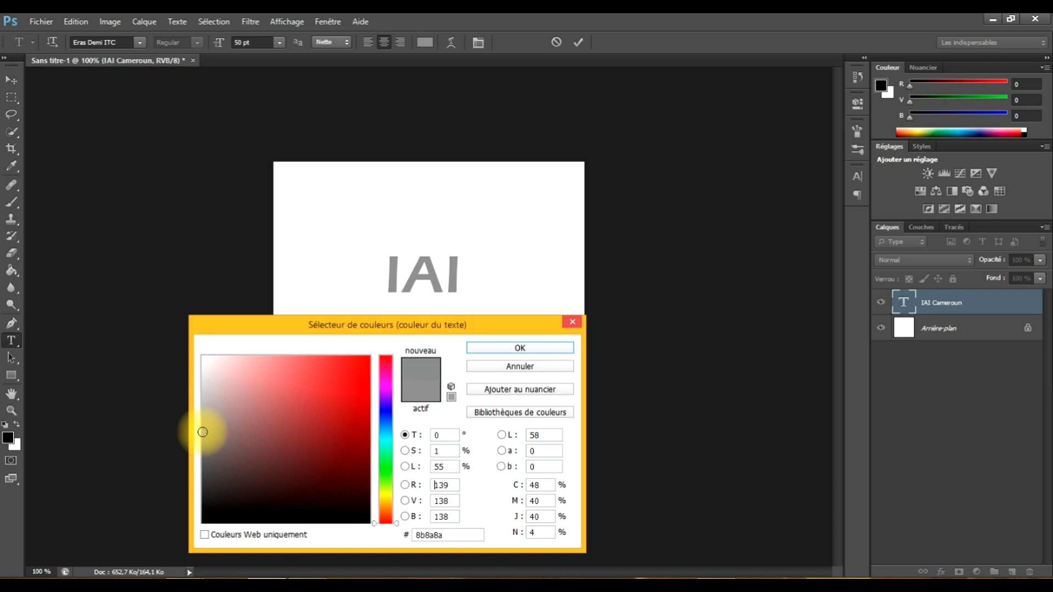
left_click(482, 346)
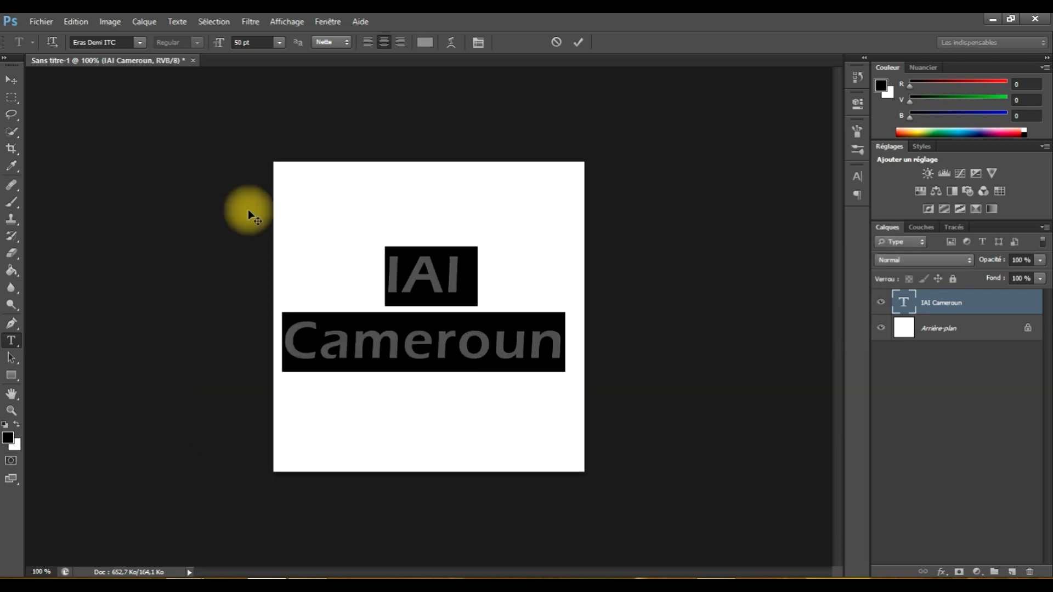
left_click(11, 80)
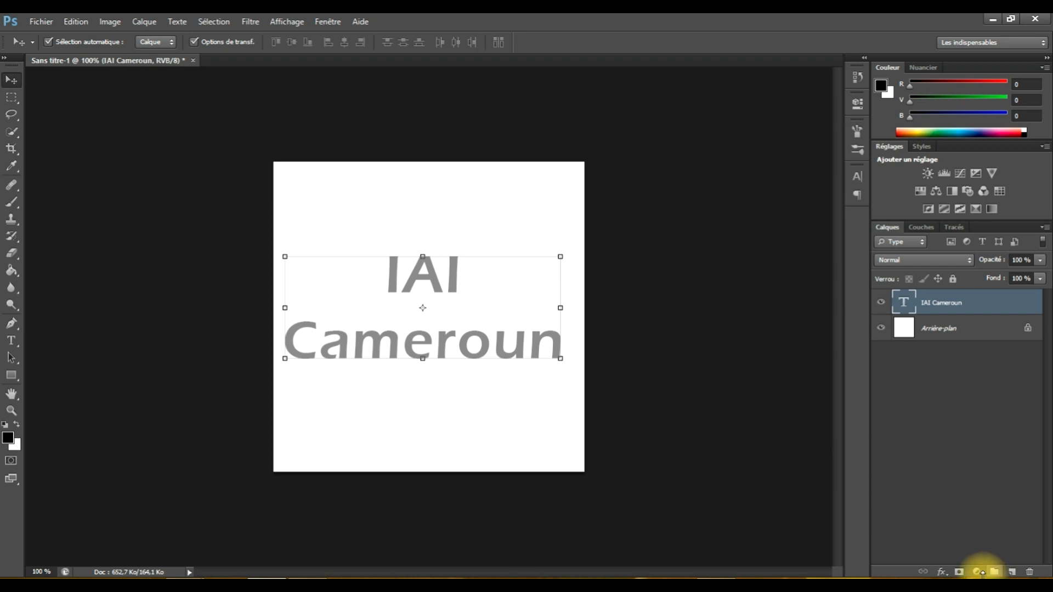
Apply a Biseautage & estampage effect with a size of 3 px to the text layer
left_click(943, 573)
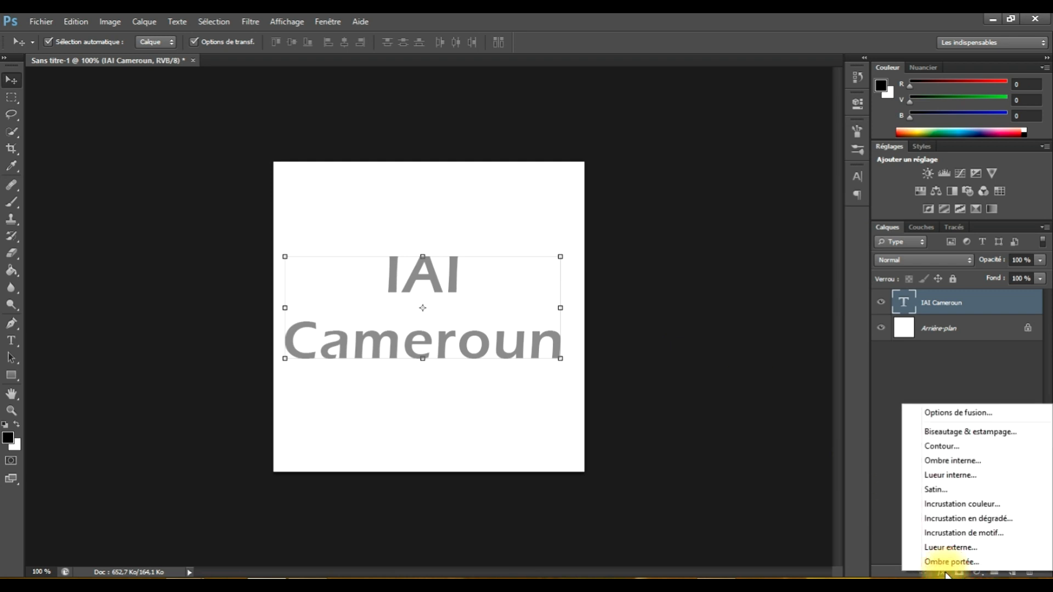
left_click(961, 434)
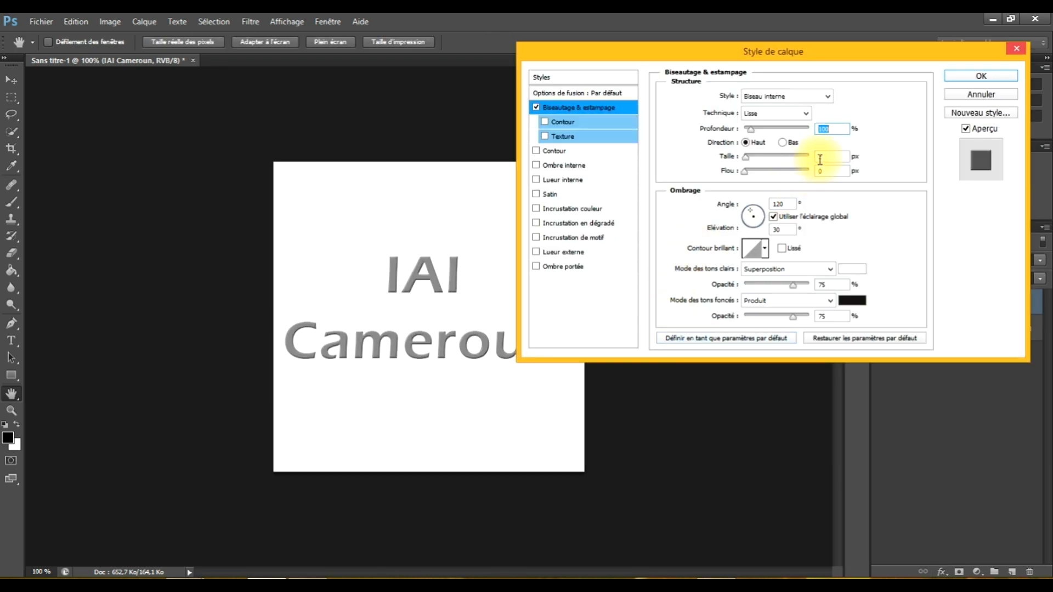
type("3")
left_click(1000, 76)
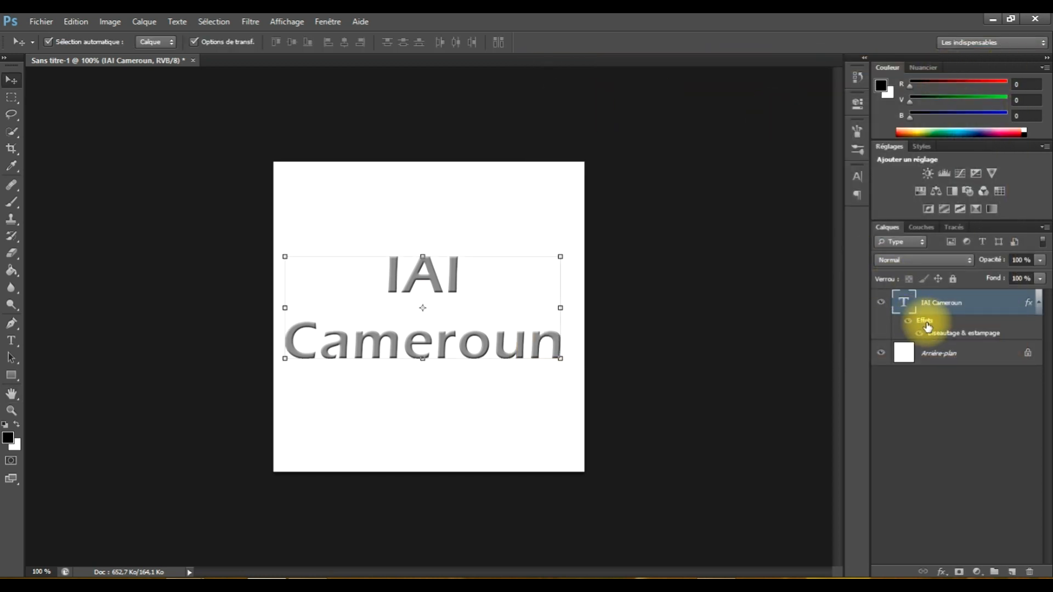
Convert the bevel effect of the "IAI Cameroun" text layer into separate layers
left_click(144, 22)
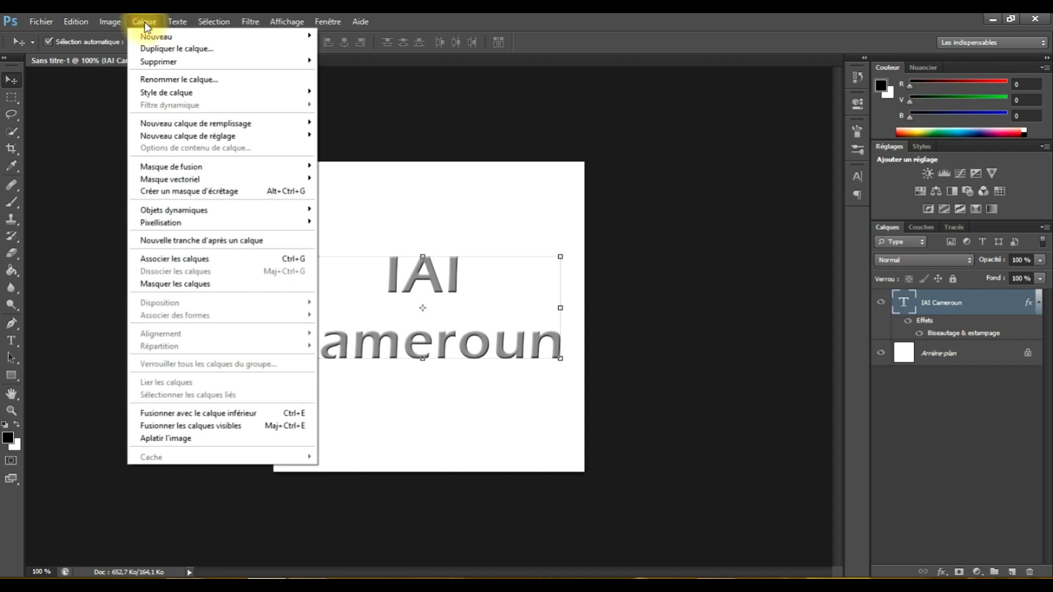
mouse_move(261, 92)
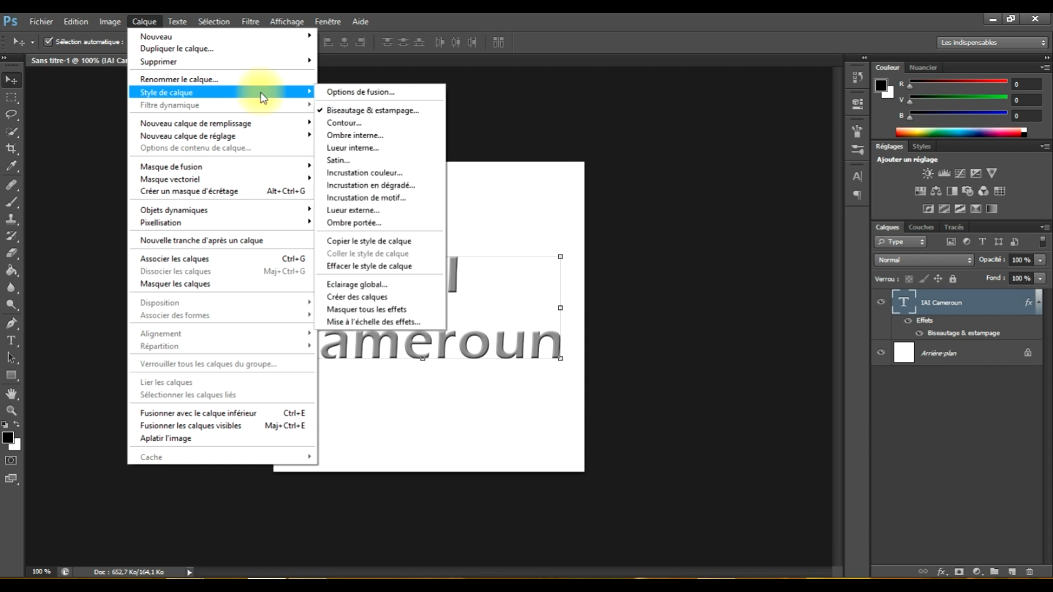
left_click(358, 297)
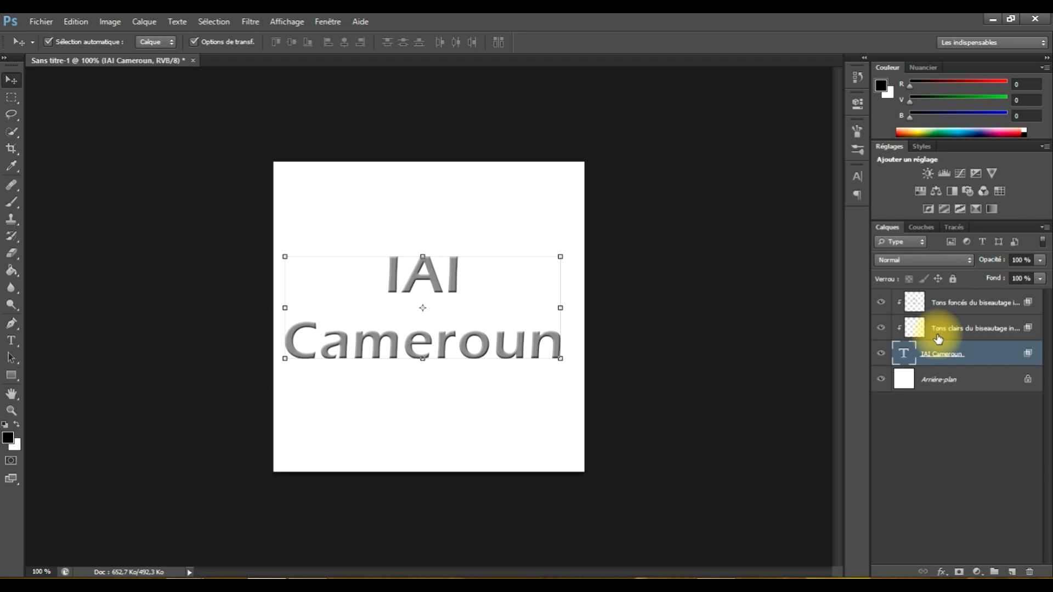
Hide the Arrière-plan layer and merge the visible text and bevel layers into one
left_click(881, 380)
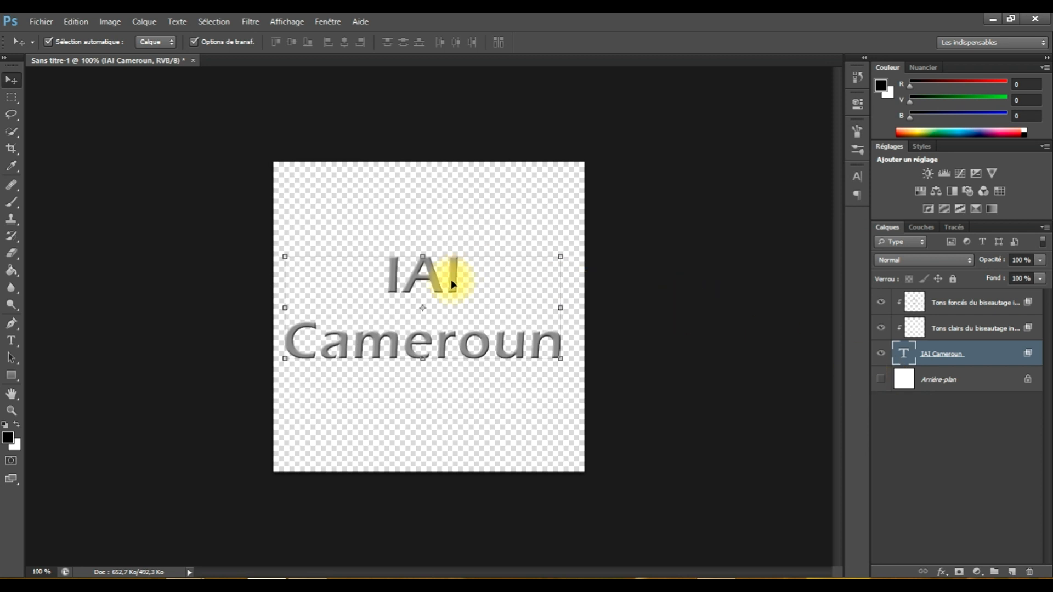
left_click(138, 24)
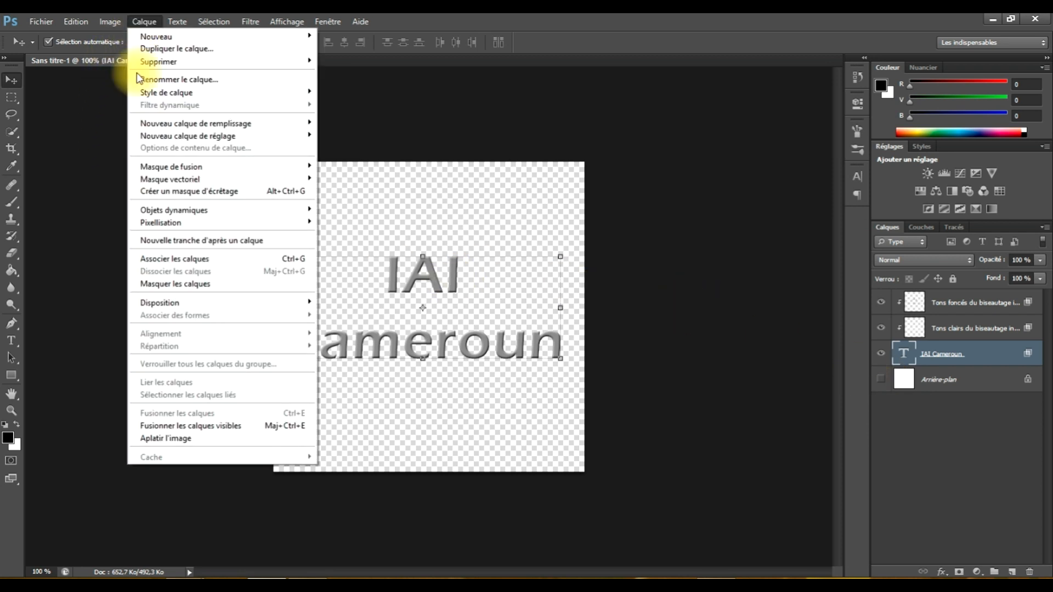
left_click(171, 427)
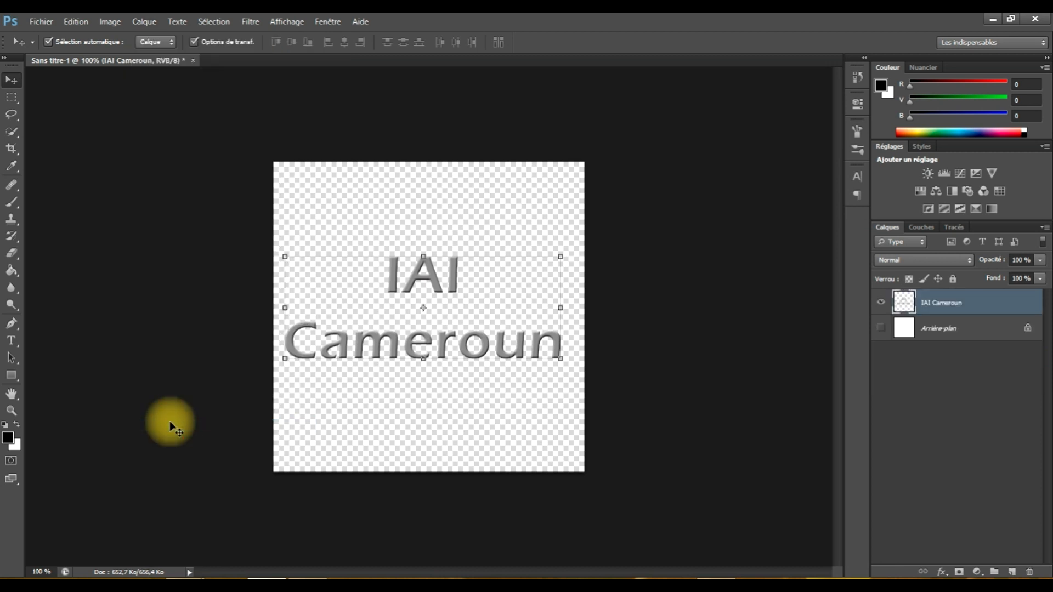
Apply an M-shaped RVB Courbes adjustment to the text layer, with one point at input 174, output 218 and the end point at output 127
left_click(105, 22)
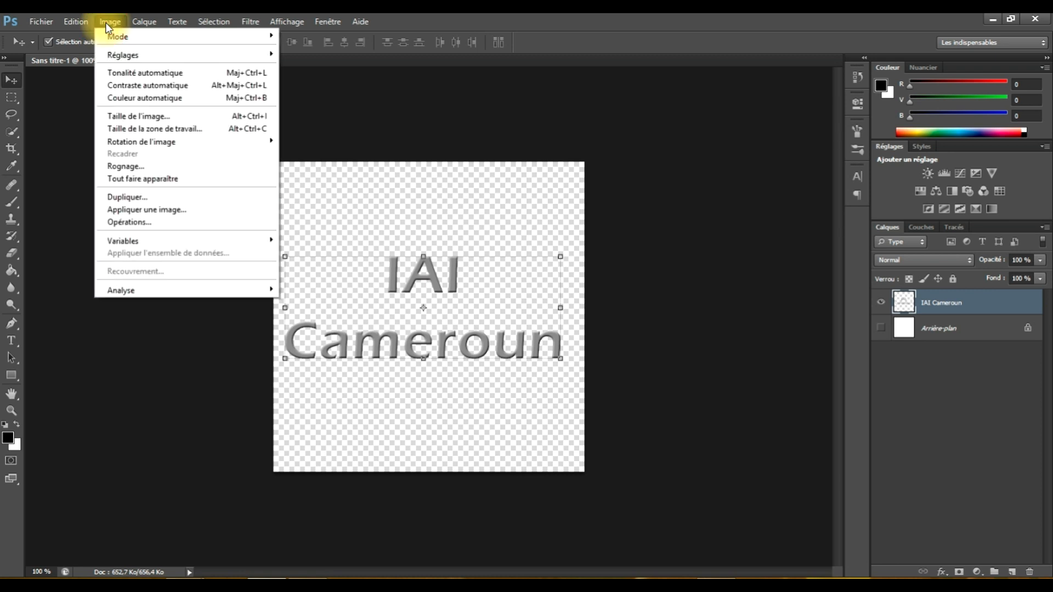
mouse_move(147, 58)
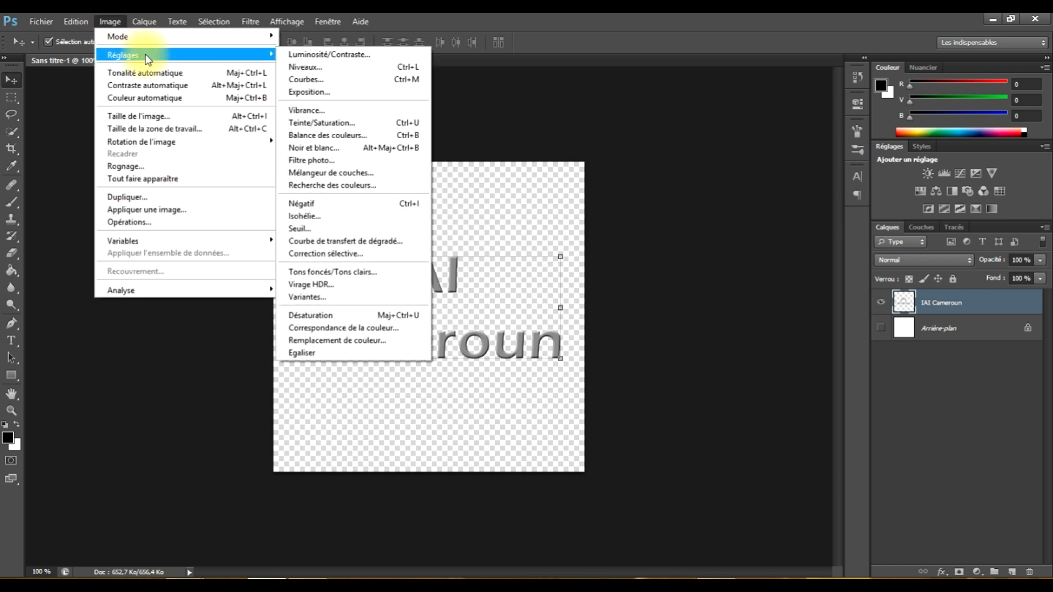
left_click(305, 80)
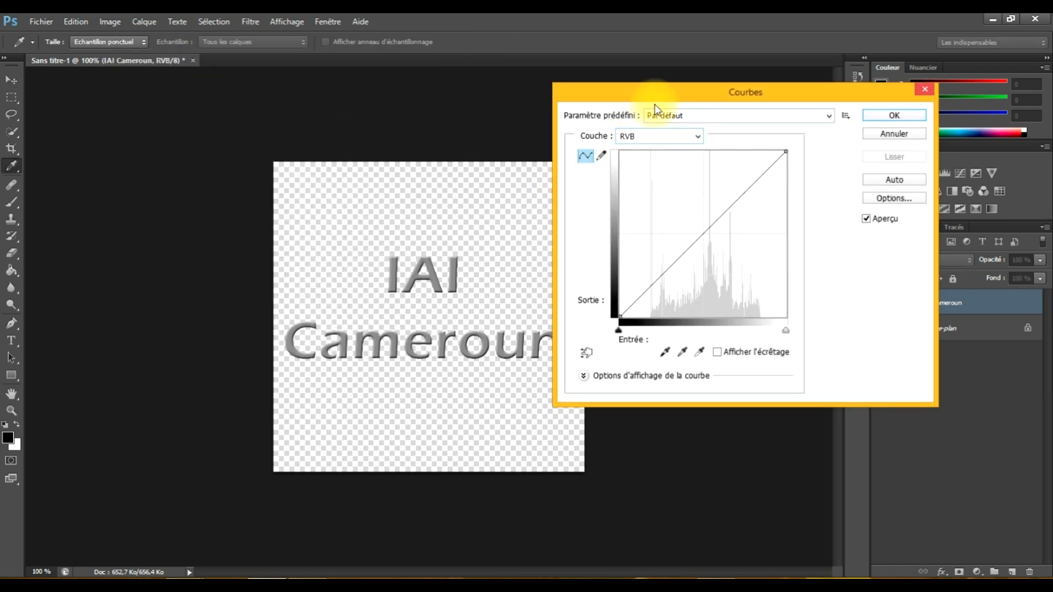
left_click_drag(658, 93, 700, 103)
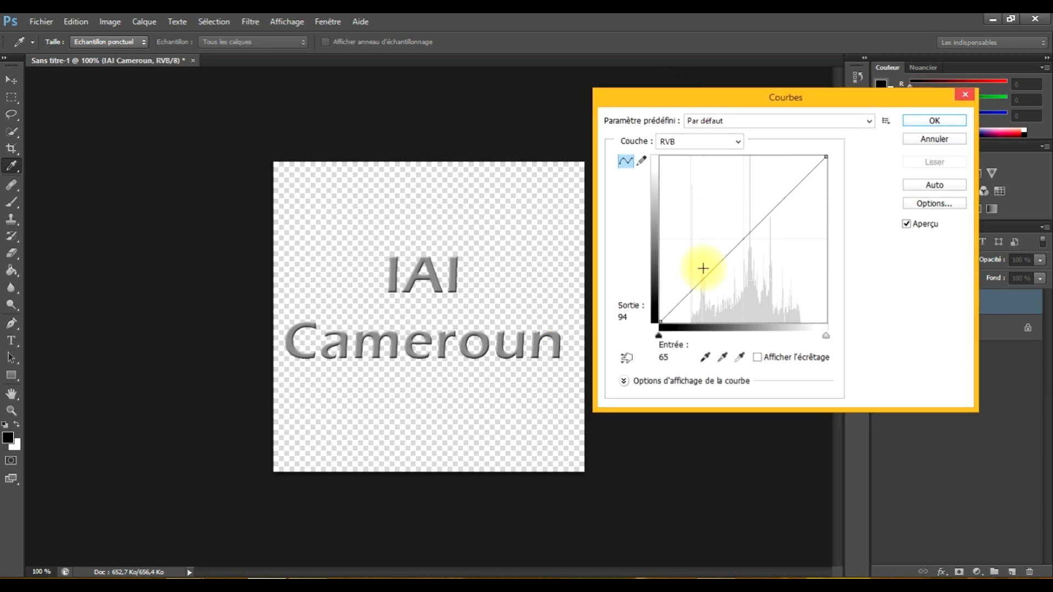
left_click_drag(696, 282, 773, 180)
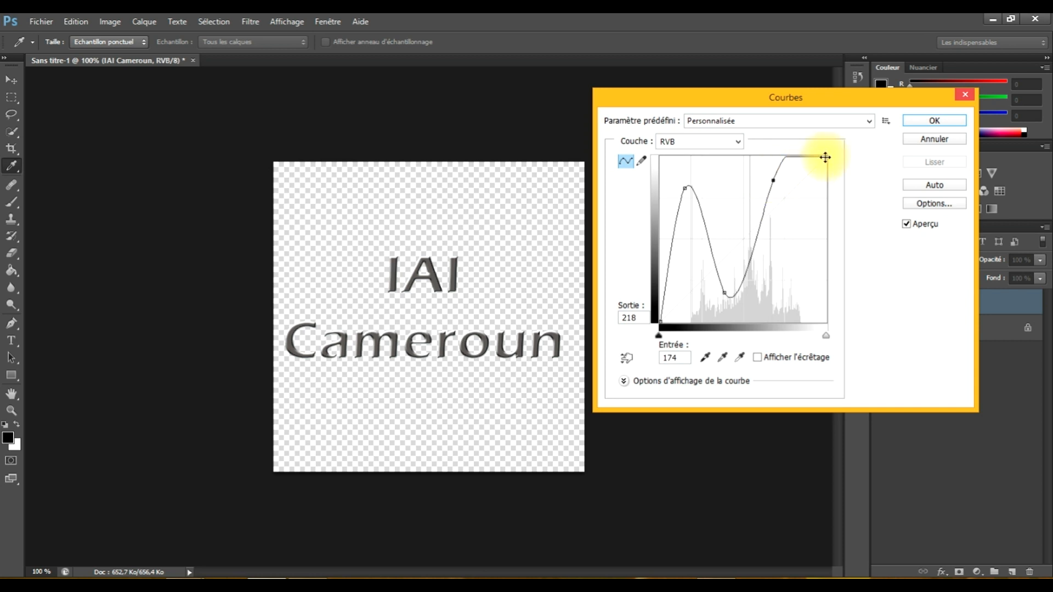
left_click_drag(826, 156, 827, 240)
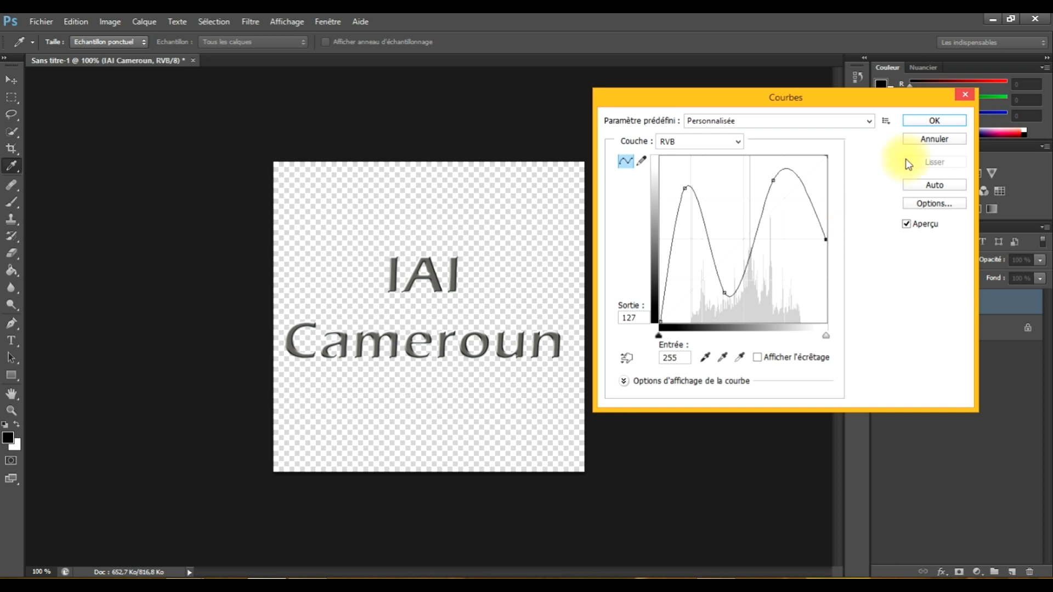
left_click(928, 121)
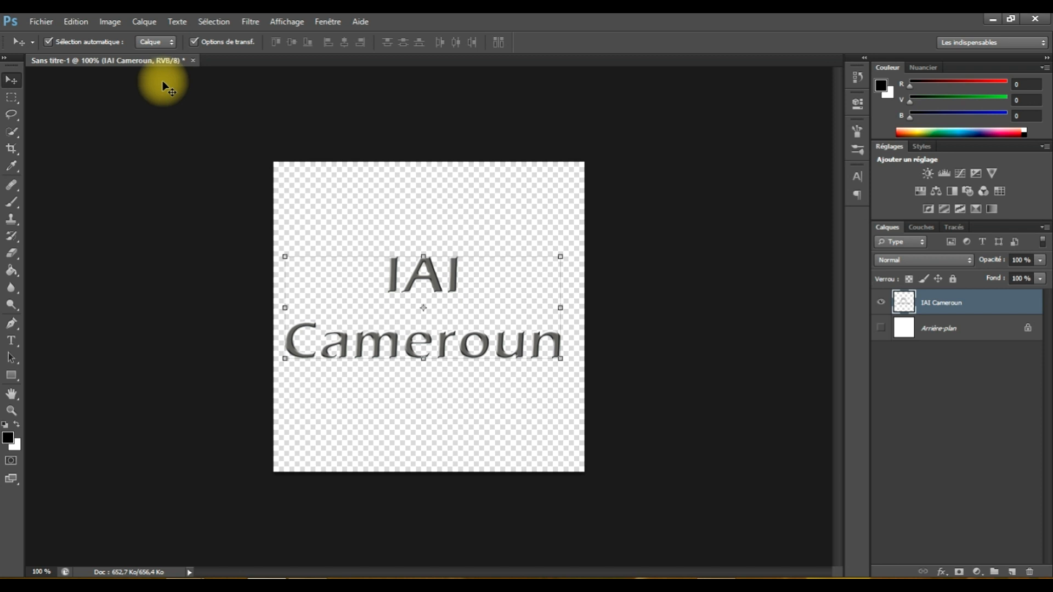
Colorize the text layer gold with Teinte/Saturation, using Redéfinir, Teinte 47, Saturation 77 and Luminosité 6
left_click(112, 22)
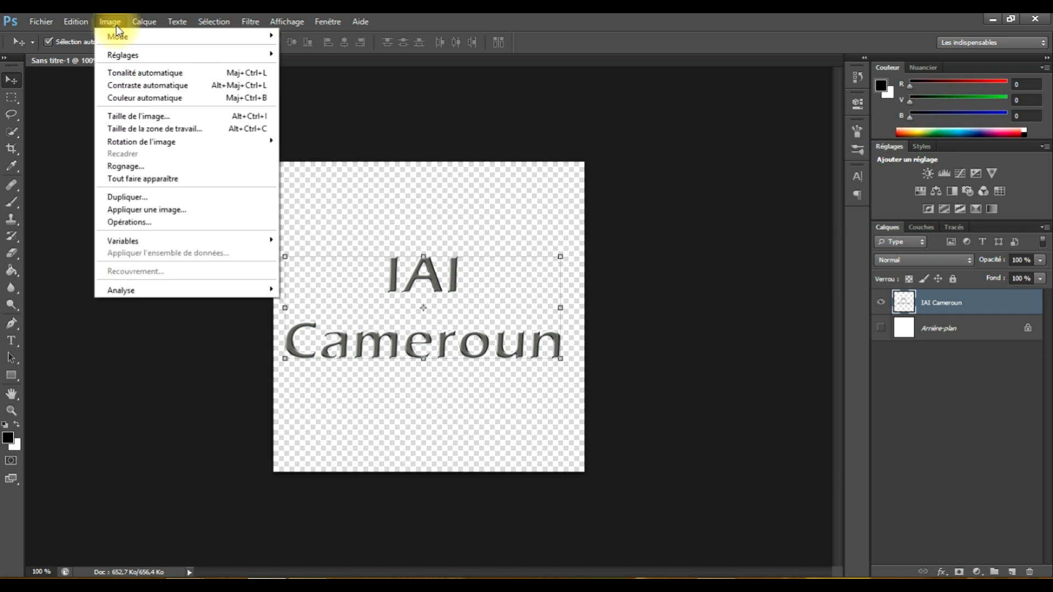
mouse_move(262, 57)
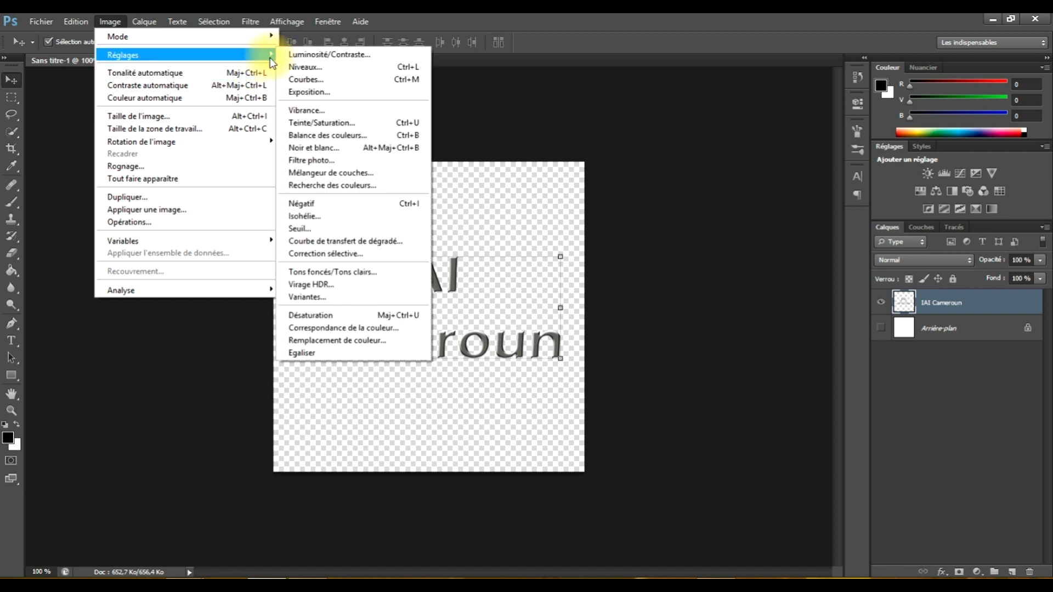
left_click(313, 127)
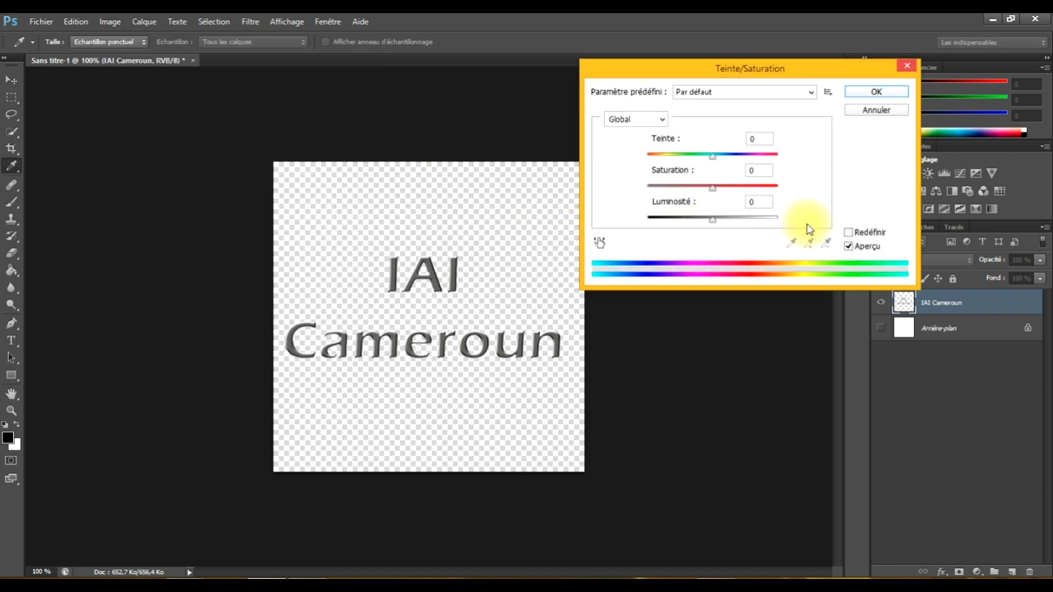
left_click(848, 233)
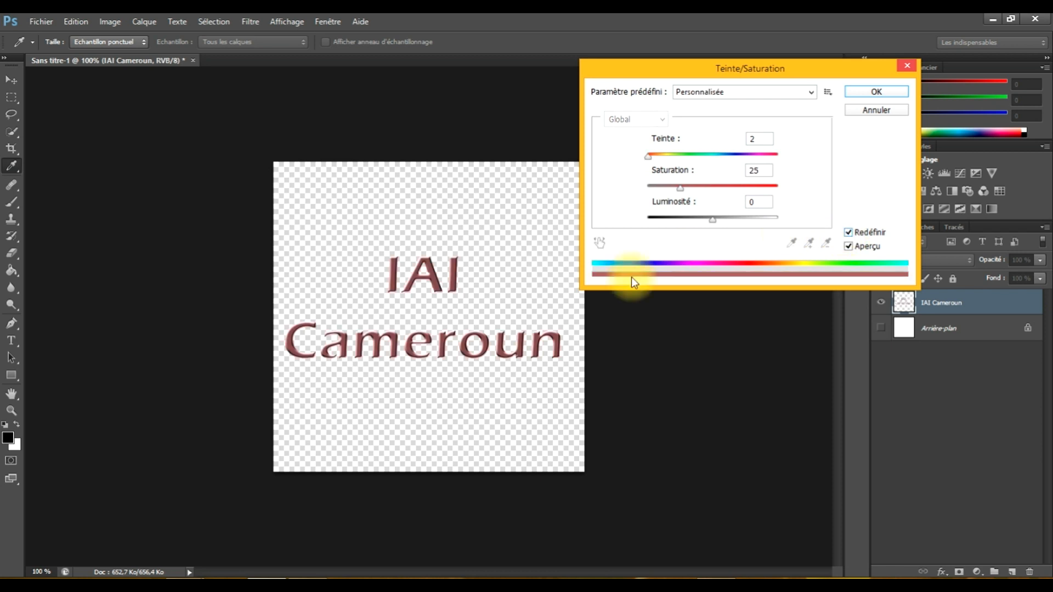
double_click(756, 138)
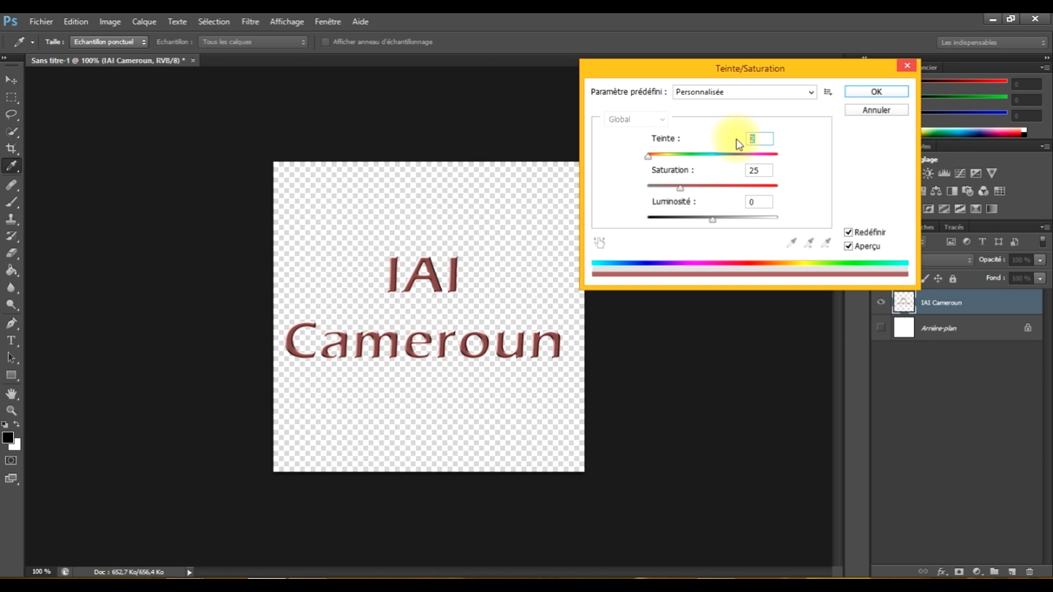
type("47")
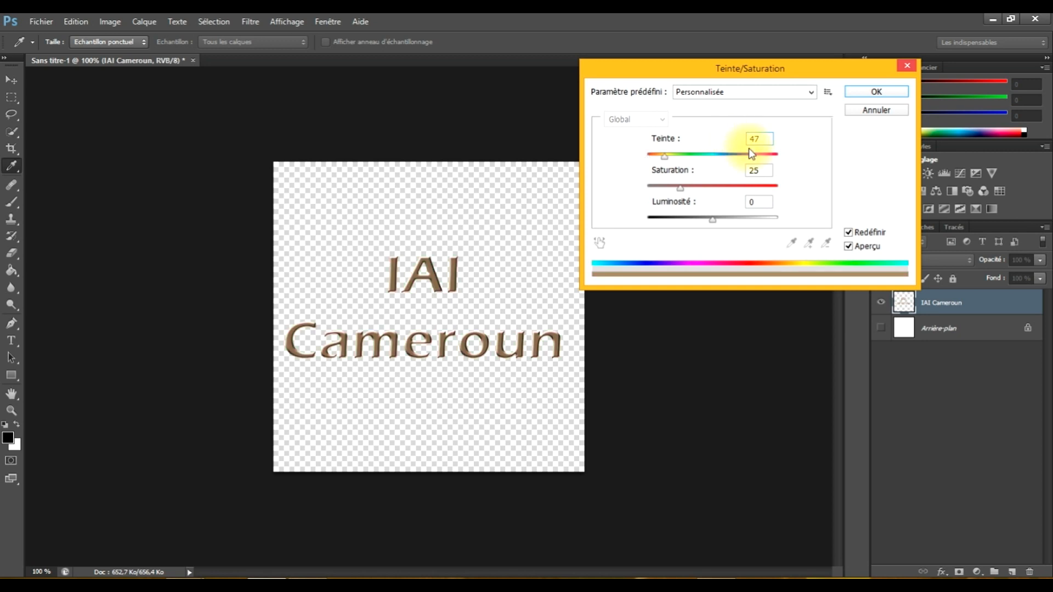
double_click(766, 170)
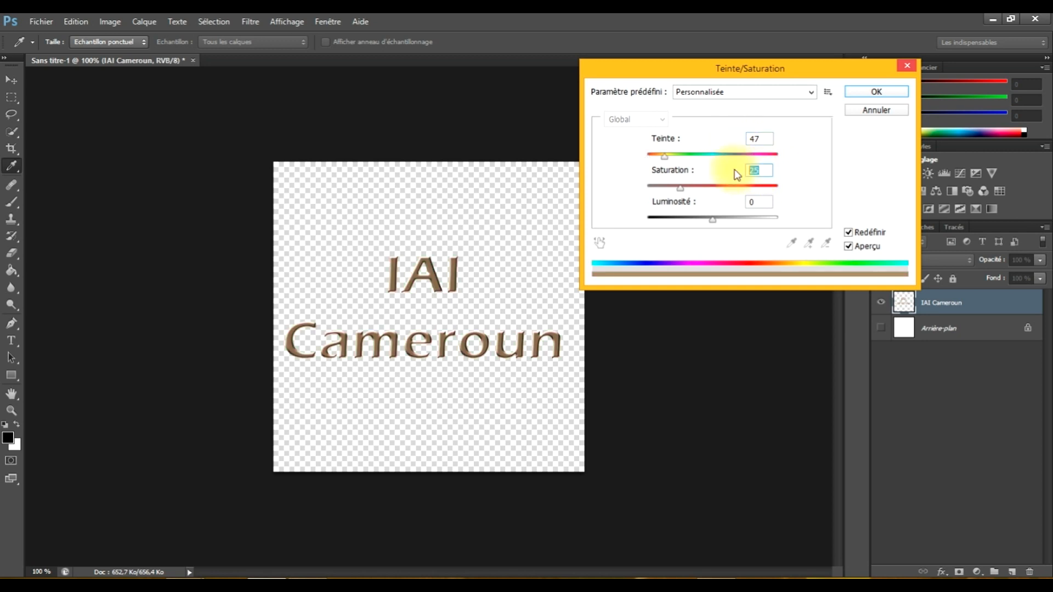
type("77")
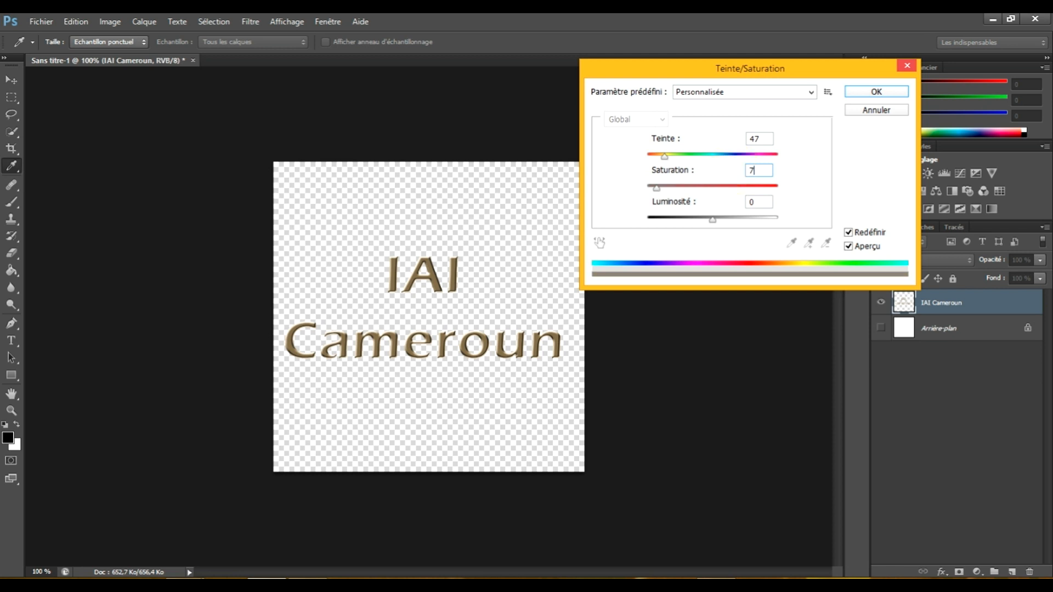
double_click(758, 202)
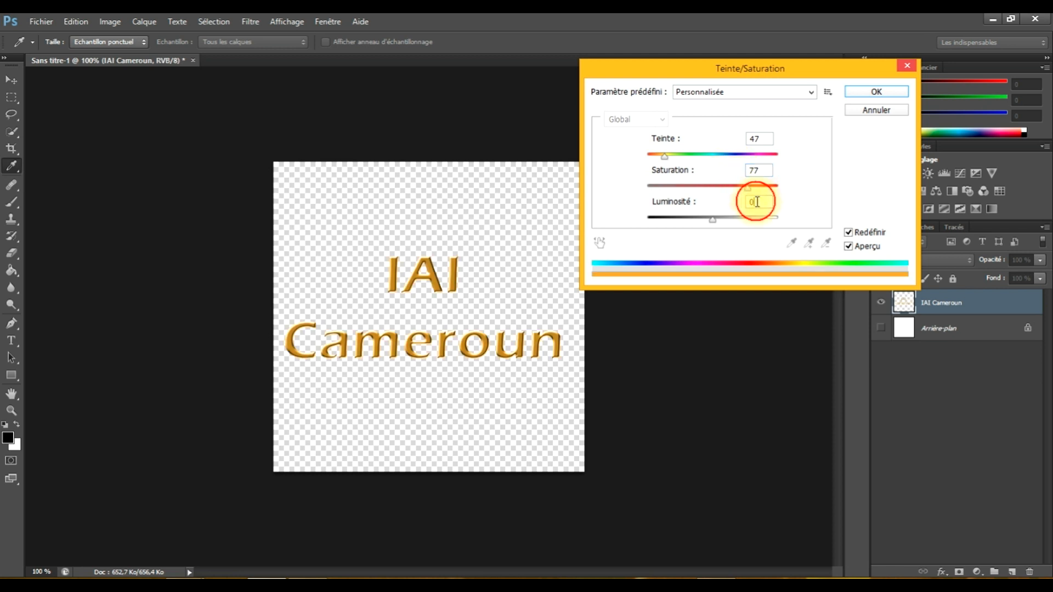
type("6")
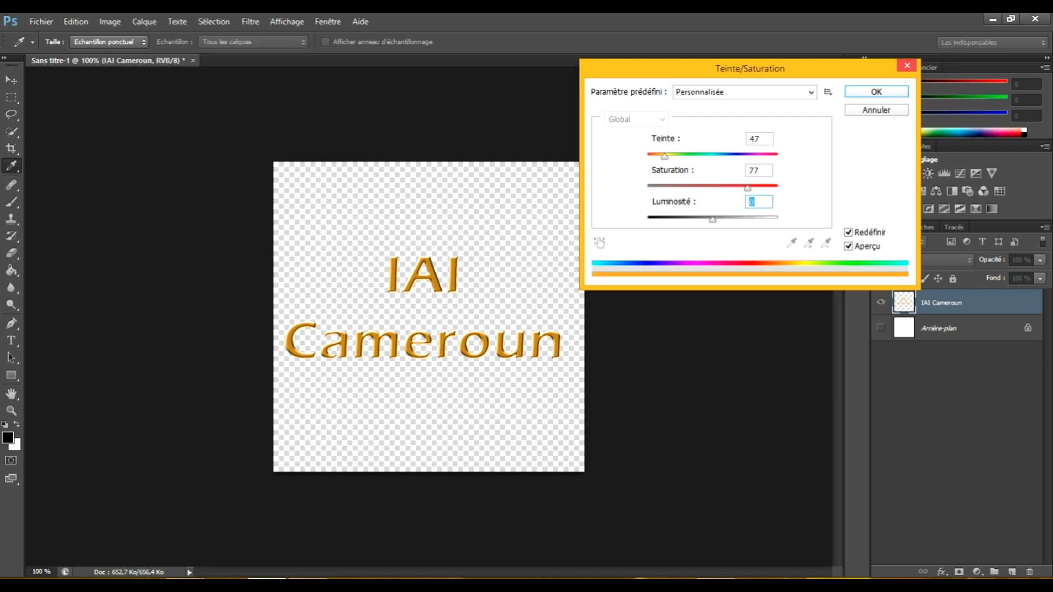
left_click(859, 94)
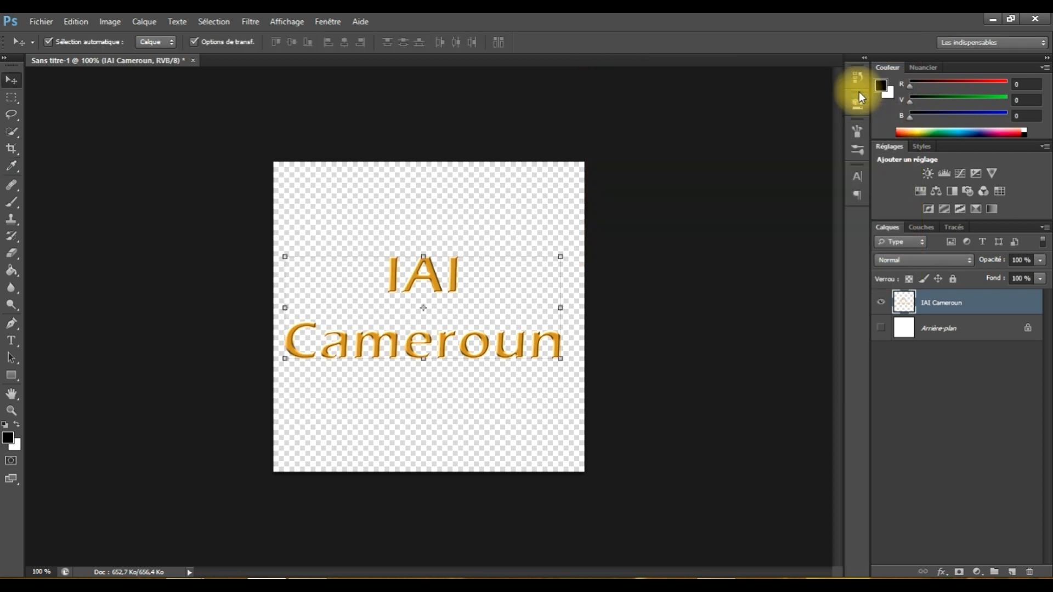
Add an Ombre portée effect with a size of 3 px to the text layer
left_click(942, 572)
left_click(951, 561)
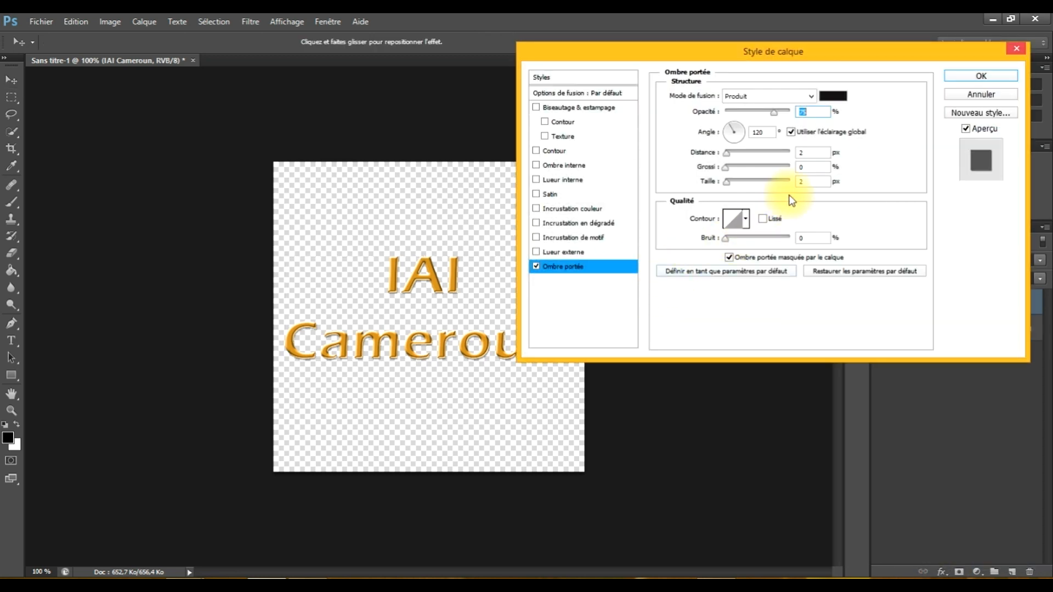
double_click(804, 183)
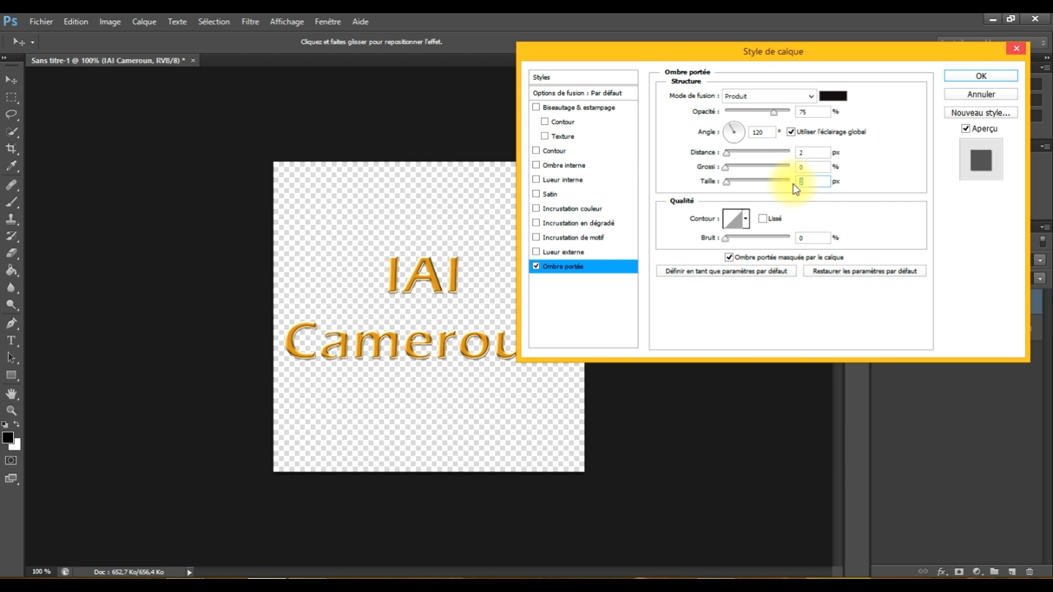
type("3")
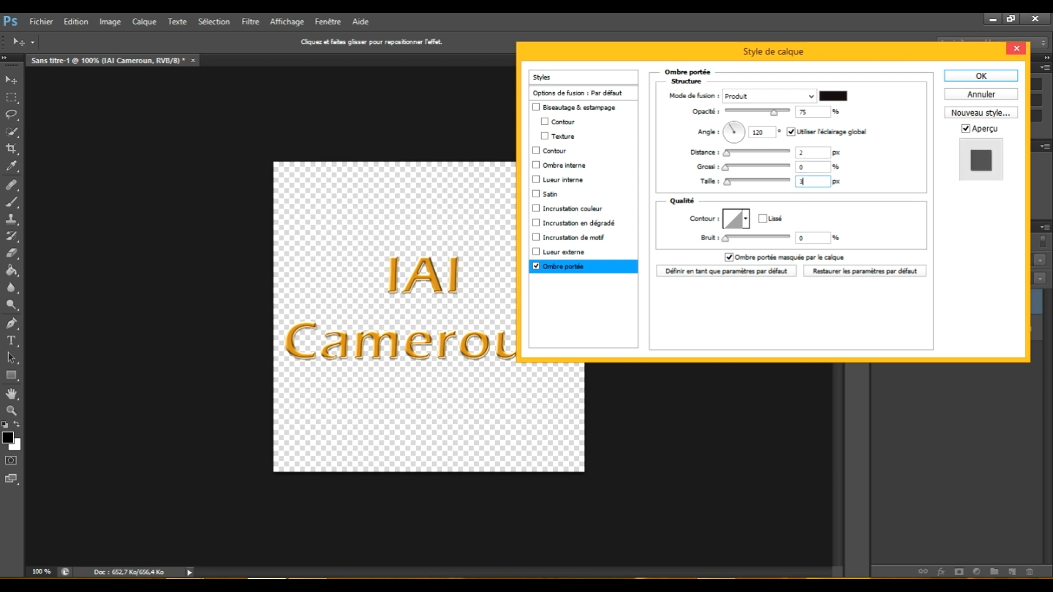
left_click(979, 77)
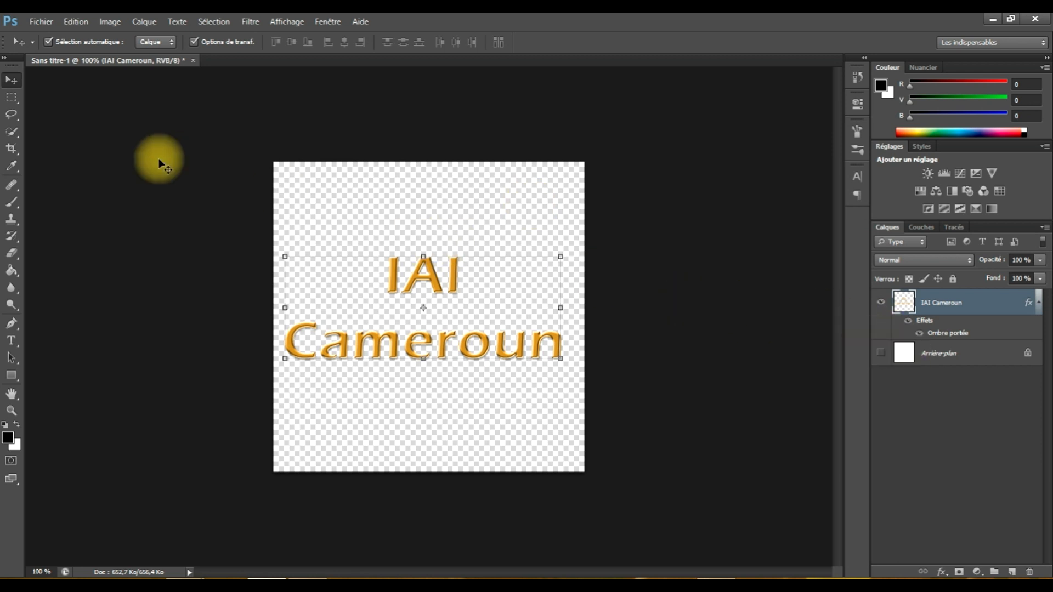
Crop the canvas to a full-width horizontal band closely around the "IAI Cameroun" text
left_click(16, 155)
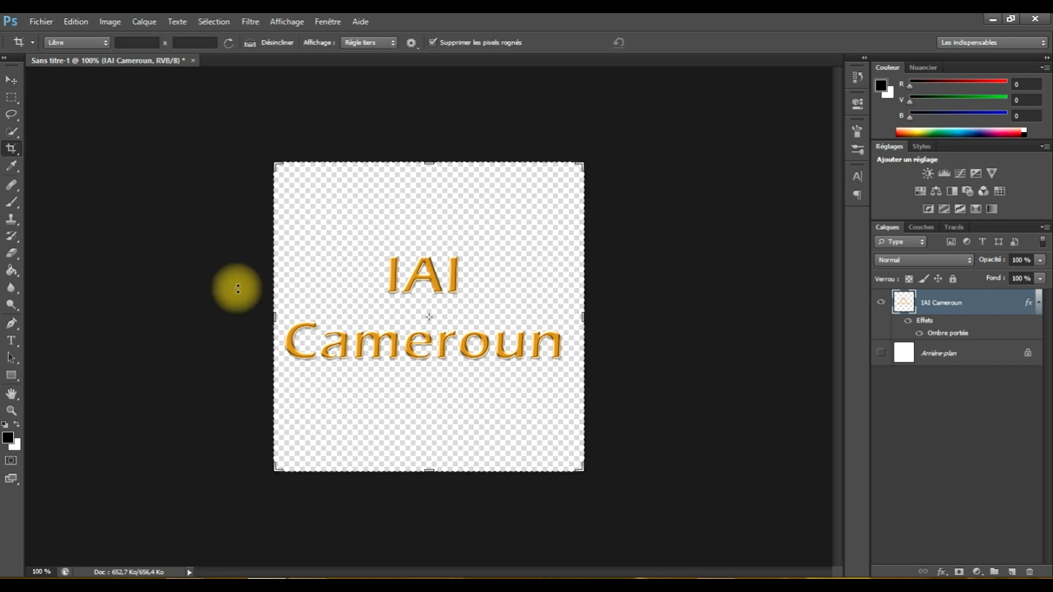
left_click_drag(282, 247, 594, 375)
key("Return")
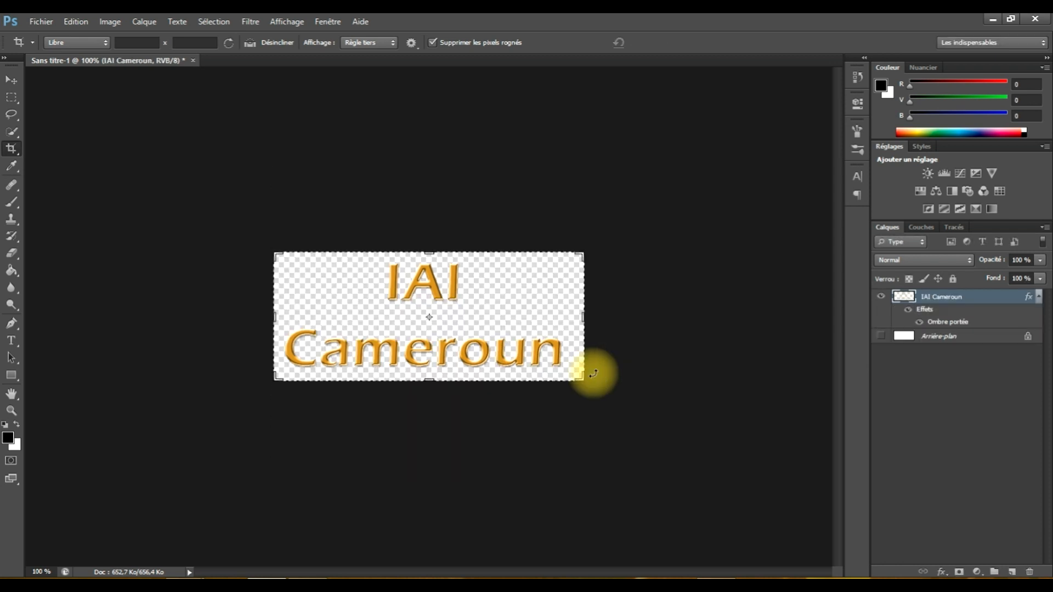
Save the cropped text image as a PNG named iai.png in the TUTO 4 folder, replacing the existing file
left_click(45, 21)
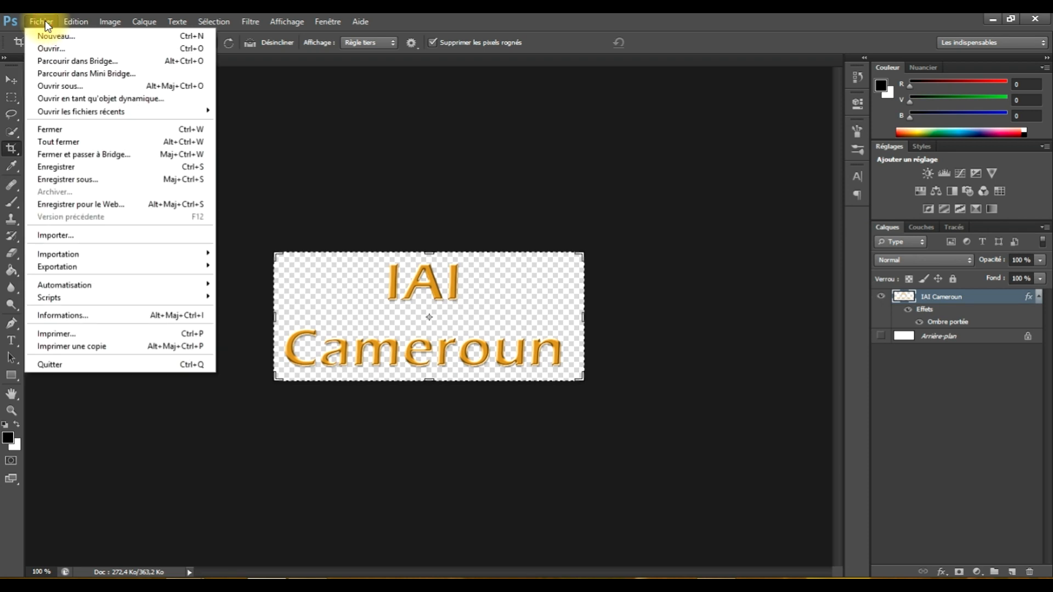
left_click(72, 178)
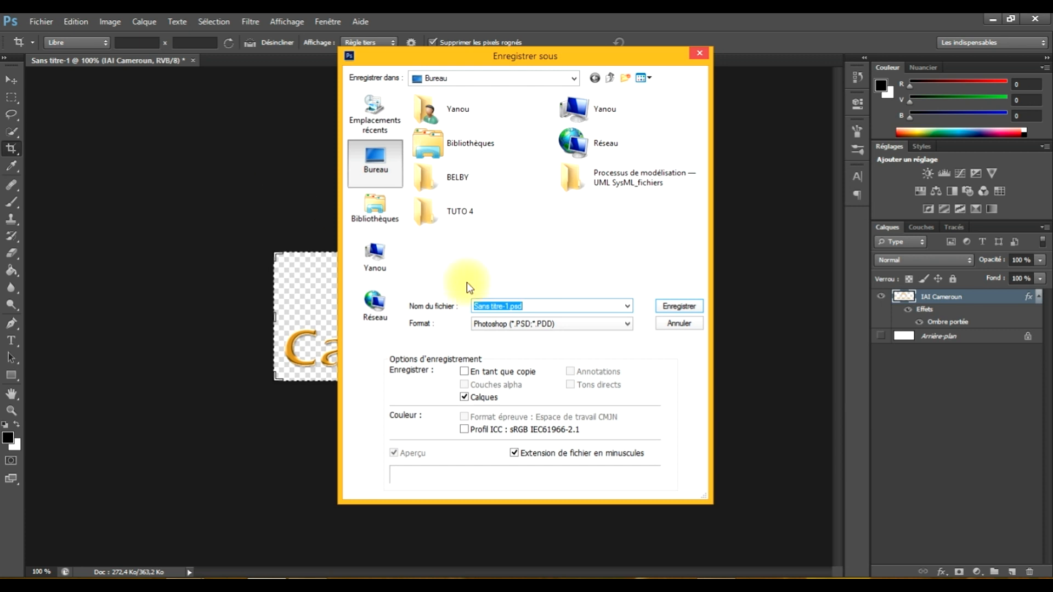
left_click(506, 325)
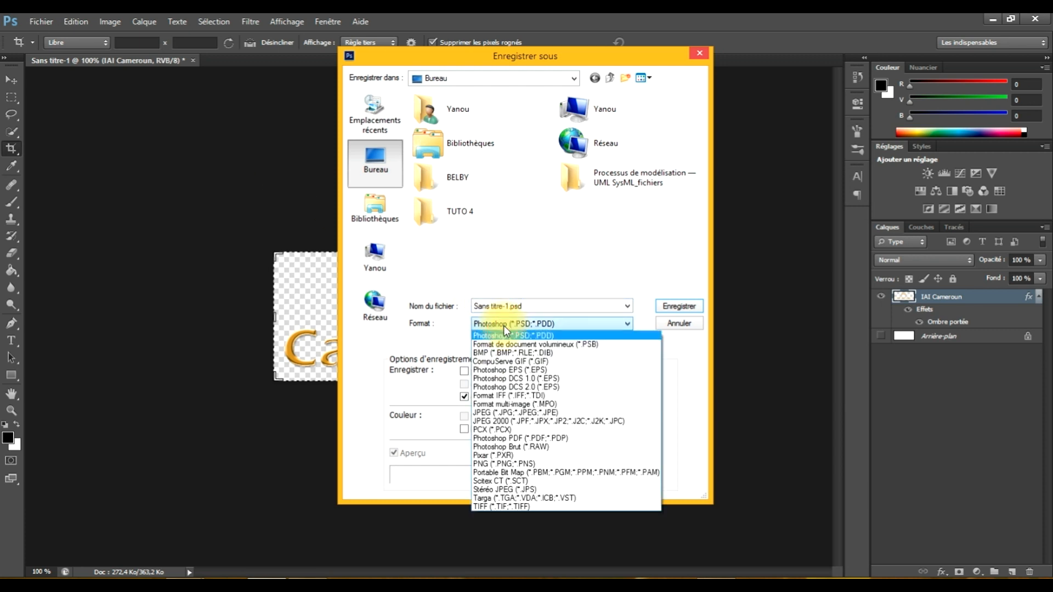
left_click(515, 463)
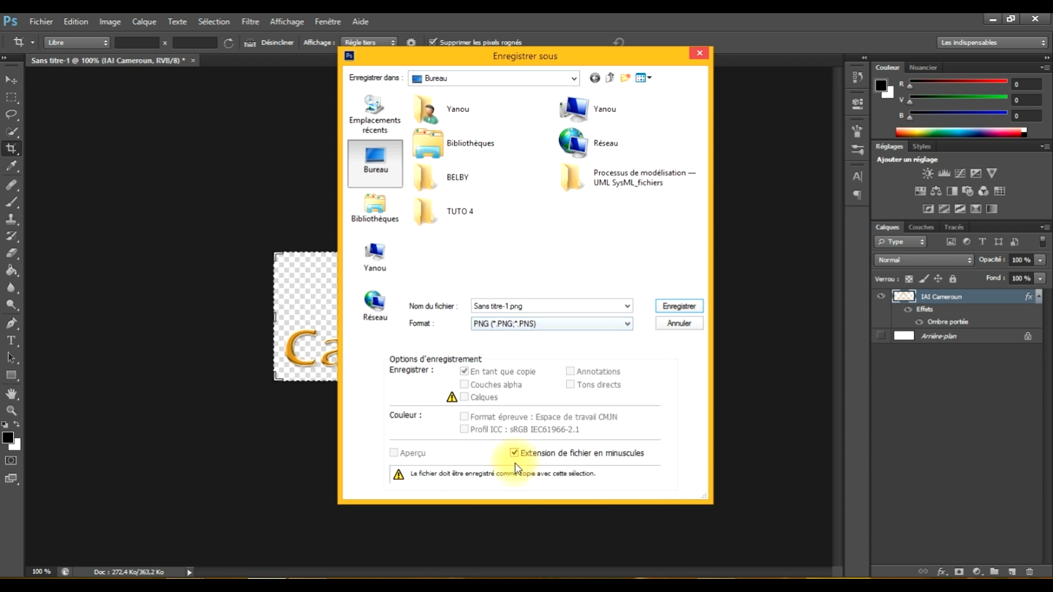
left_click(508, 305)
left_click(508, 305)
left_click_drag(508, 305, 460, 313)
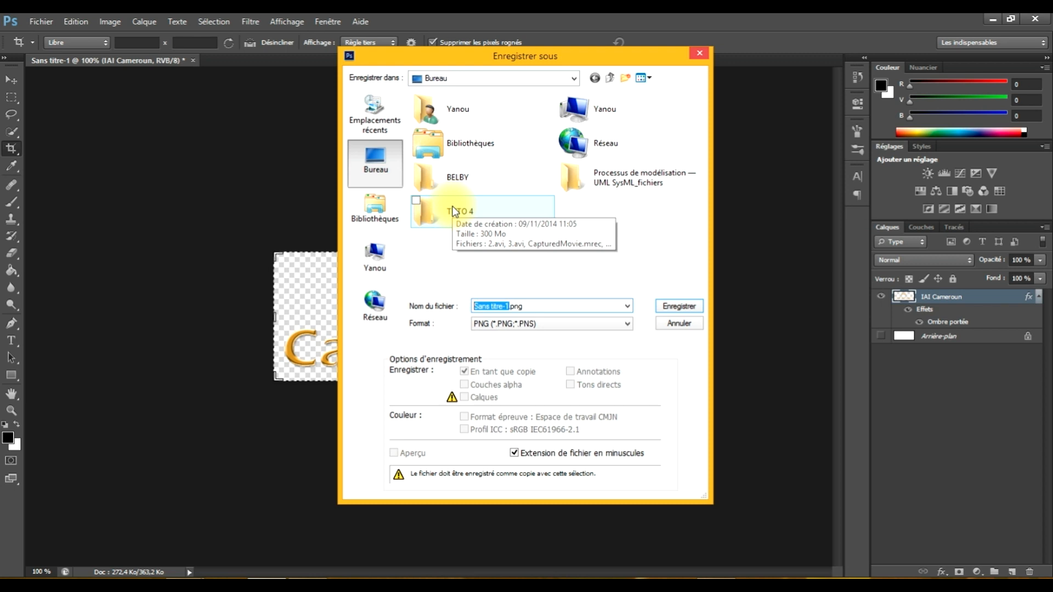
type("iai")
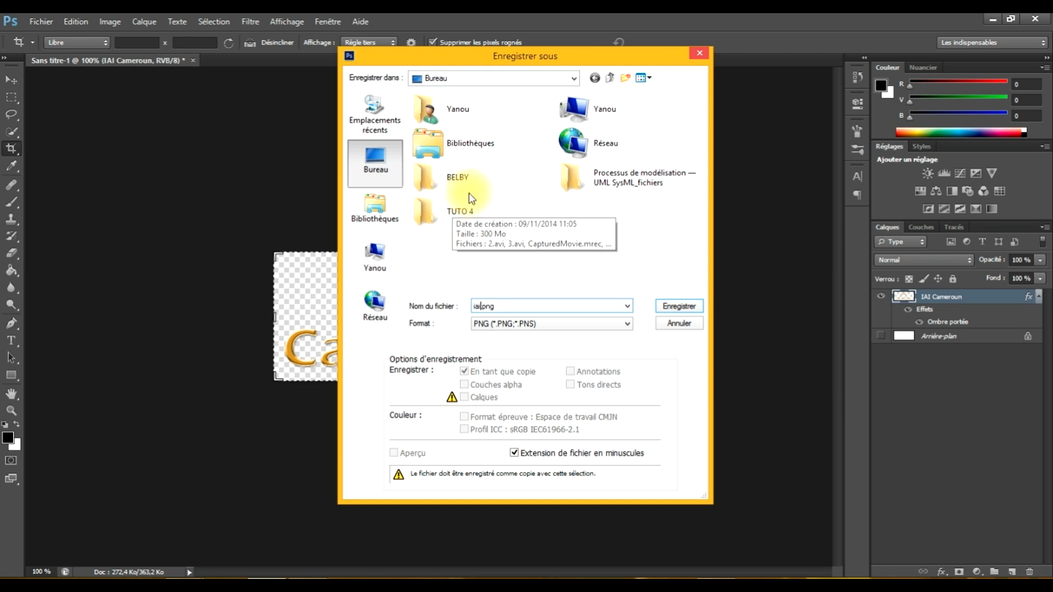
double_click(455, 211)
left_click(443, 144)
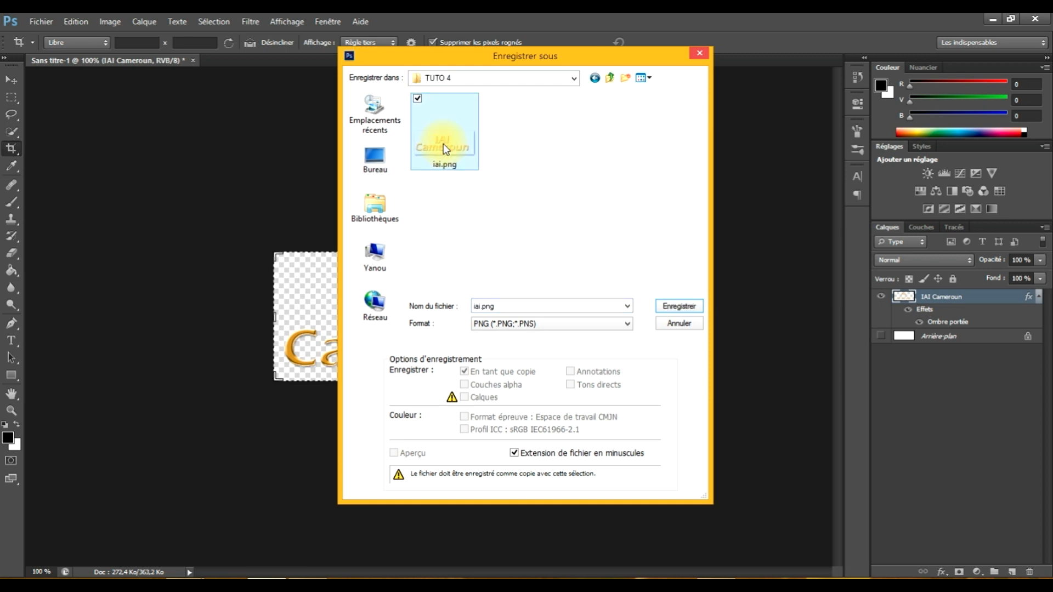
left_click(679, 306)
left_click(505, 235)
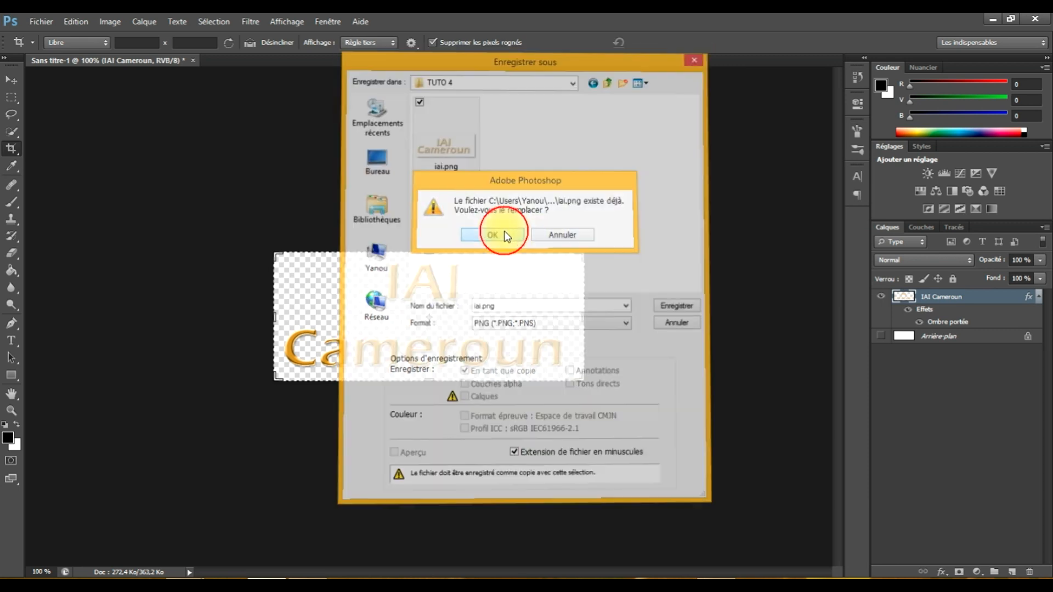
left_click(560, 191)
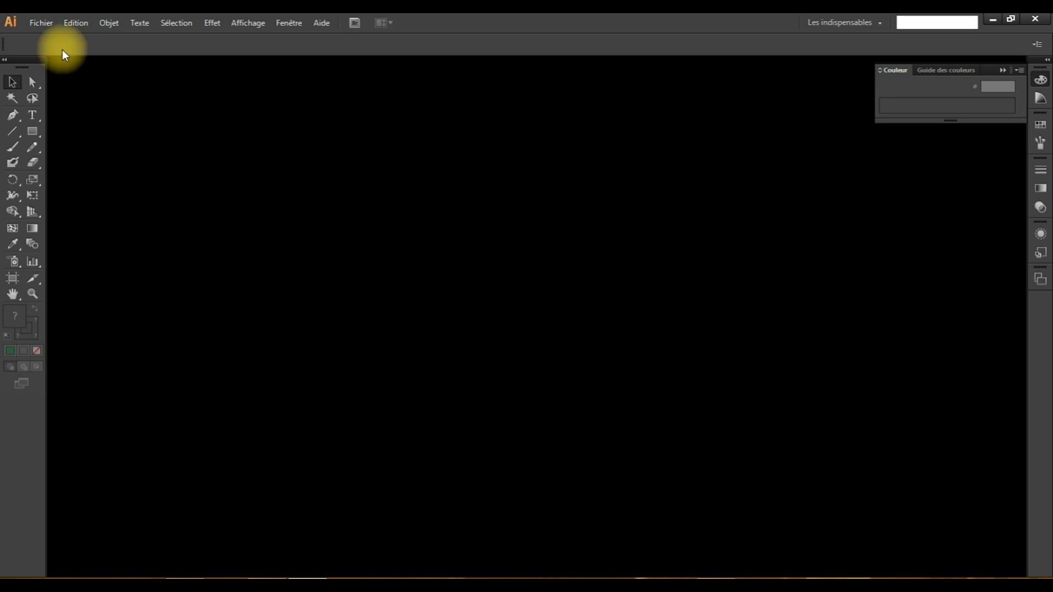
In Illustrator, create a new 100 × 100 mm document in RVB mode with Moyens (150 ppp) raster effects
left_click(46, 26)
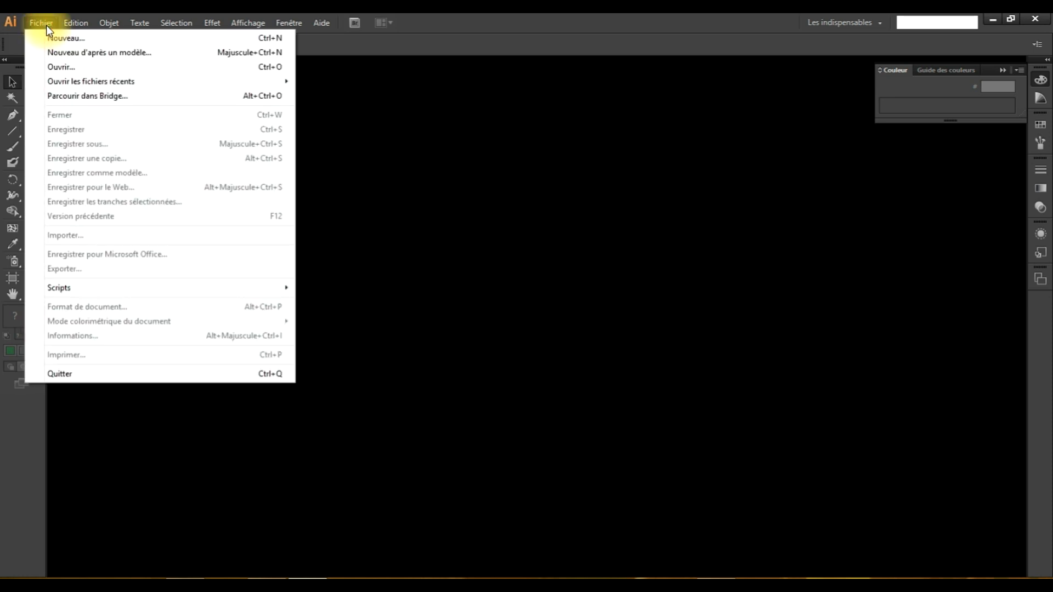
left_click(63, 40)
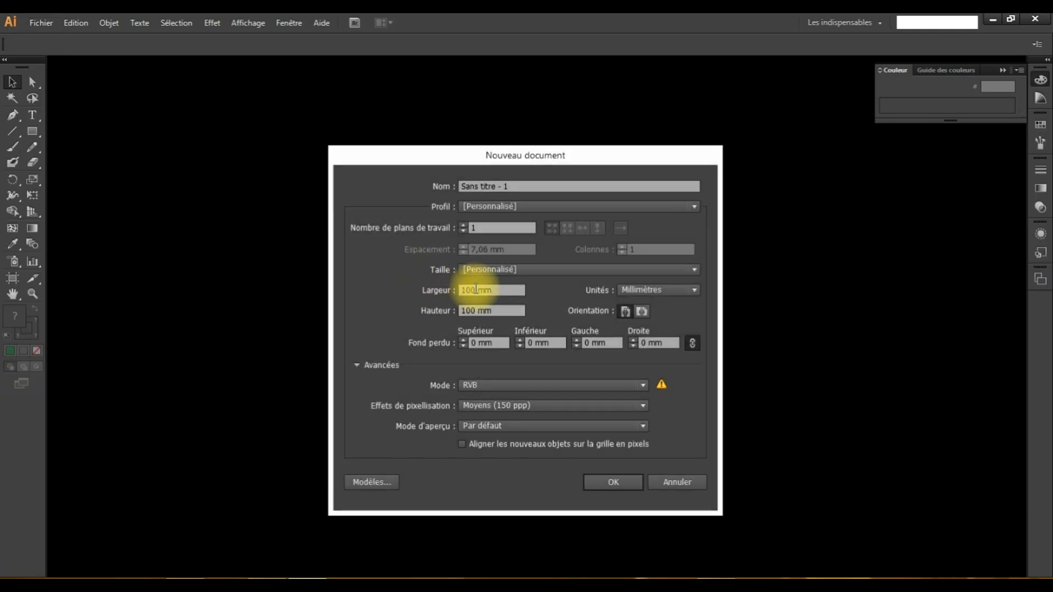
left_click(356, 365)
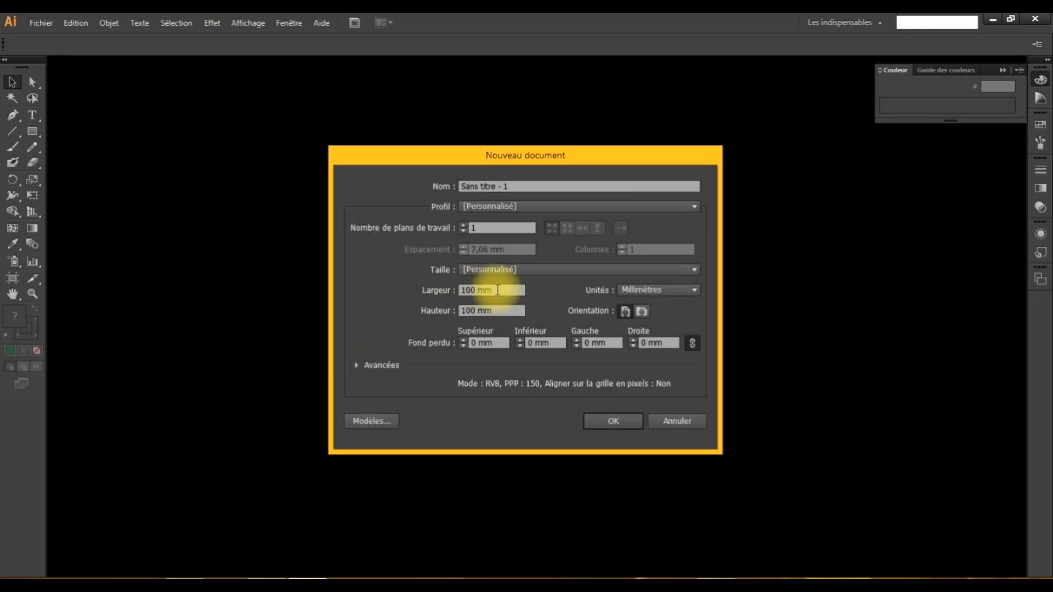
left_click(480, 291)
double_click(475, 290)
double_click(475, 311)
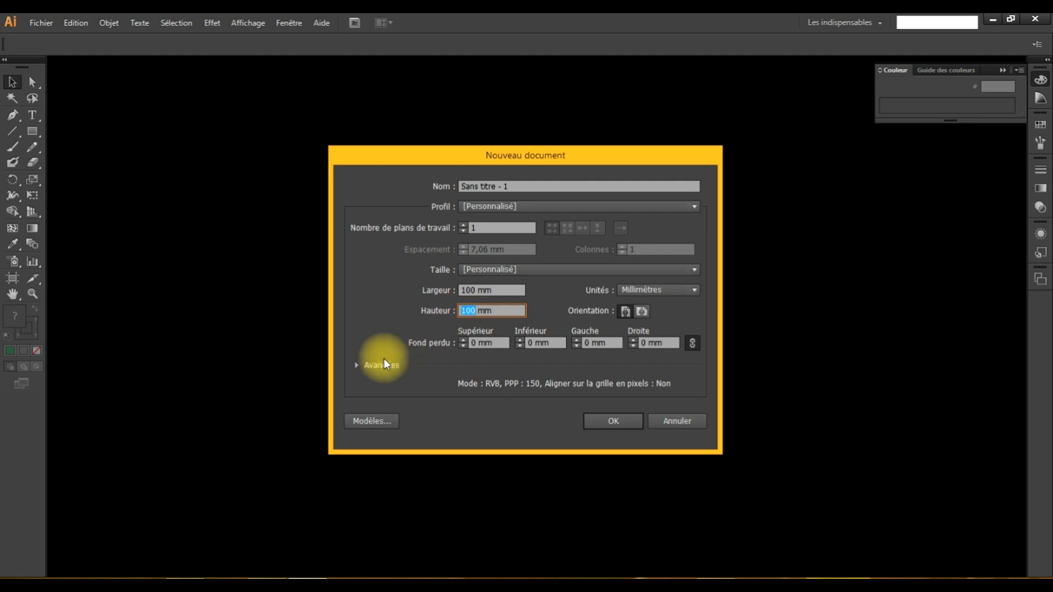
left_click(357, 366)
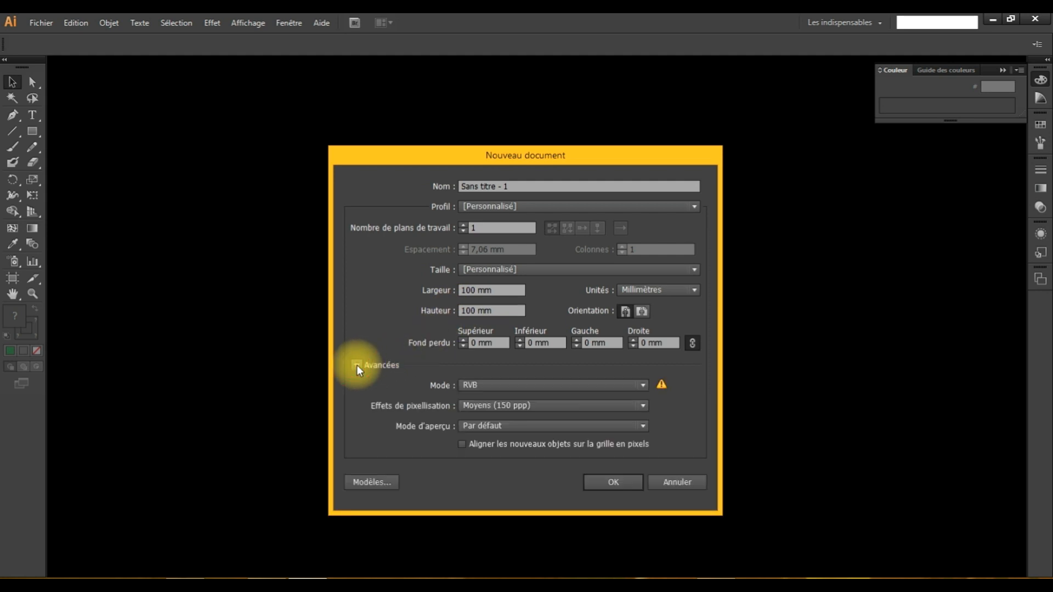
left_click(519, 386)
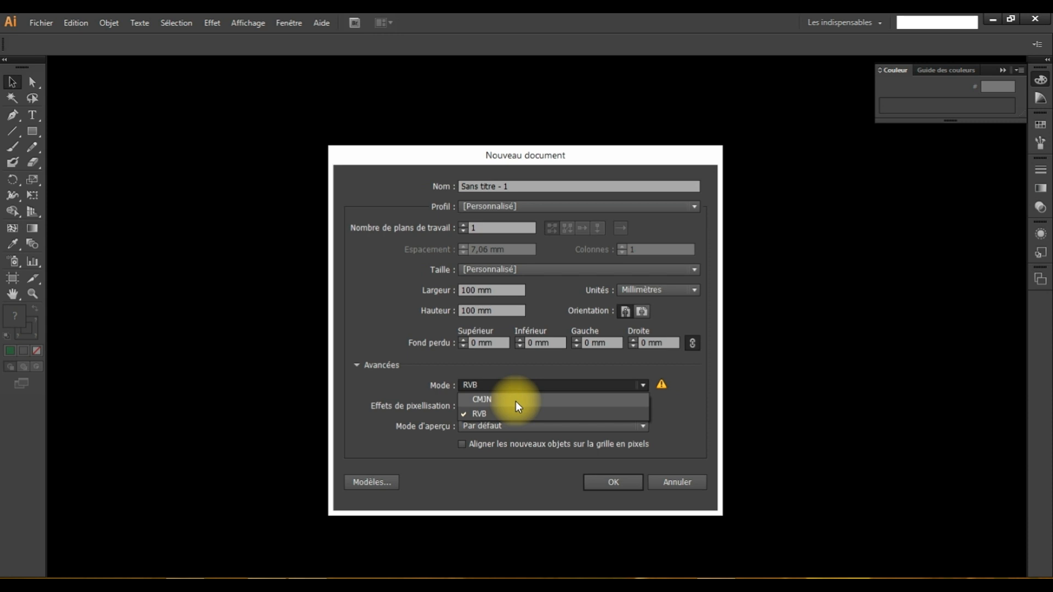
left_click(507, 357)
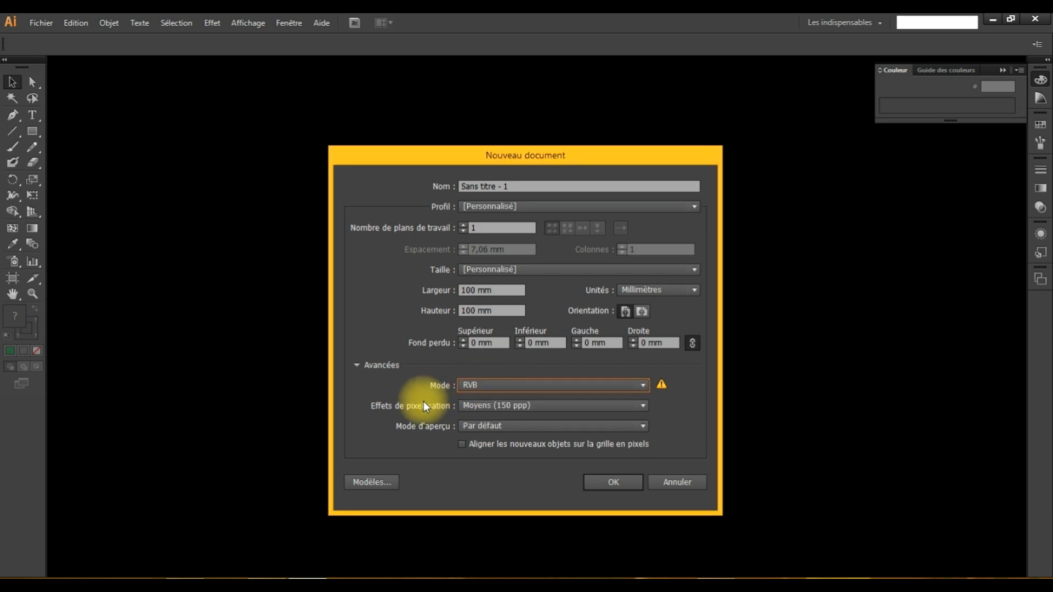
left_click(478, 405)
left_click(487, 434)
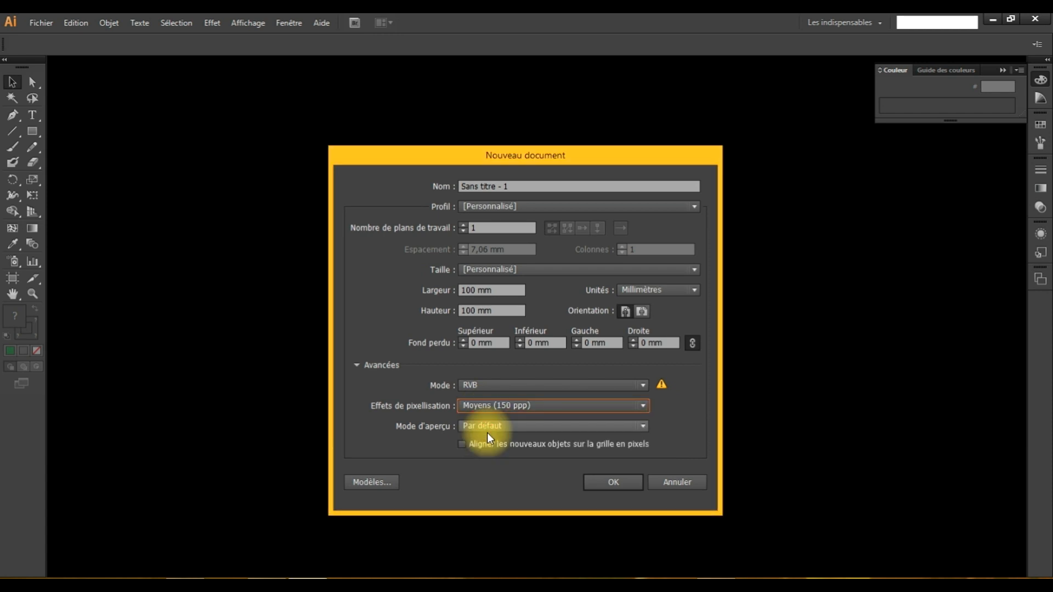
left_click(607, 483)
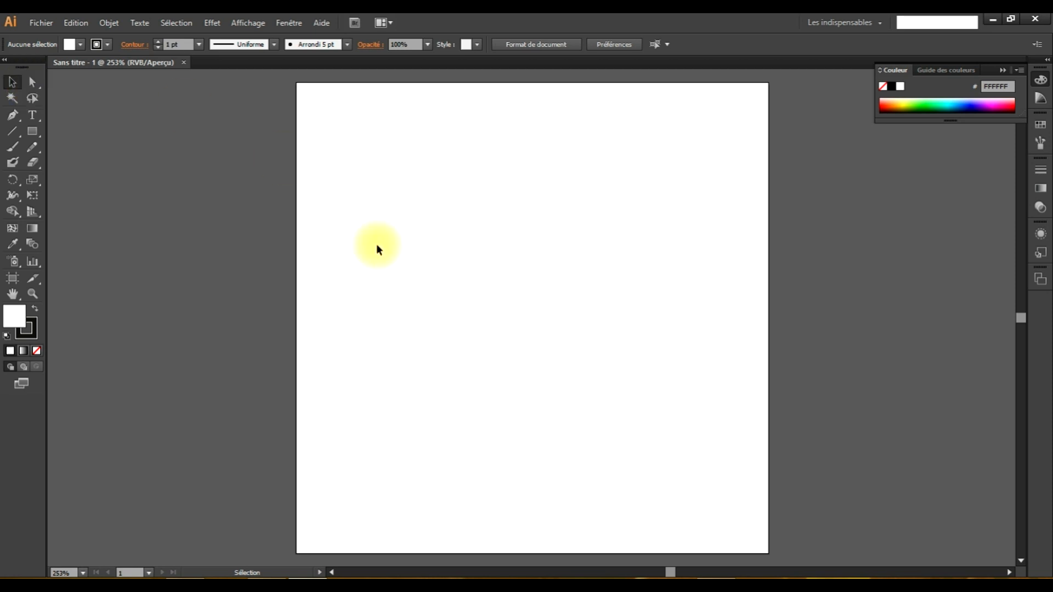
Display the Calques panel for the new document
left_click(1041, 283)
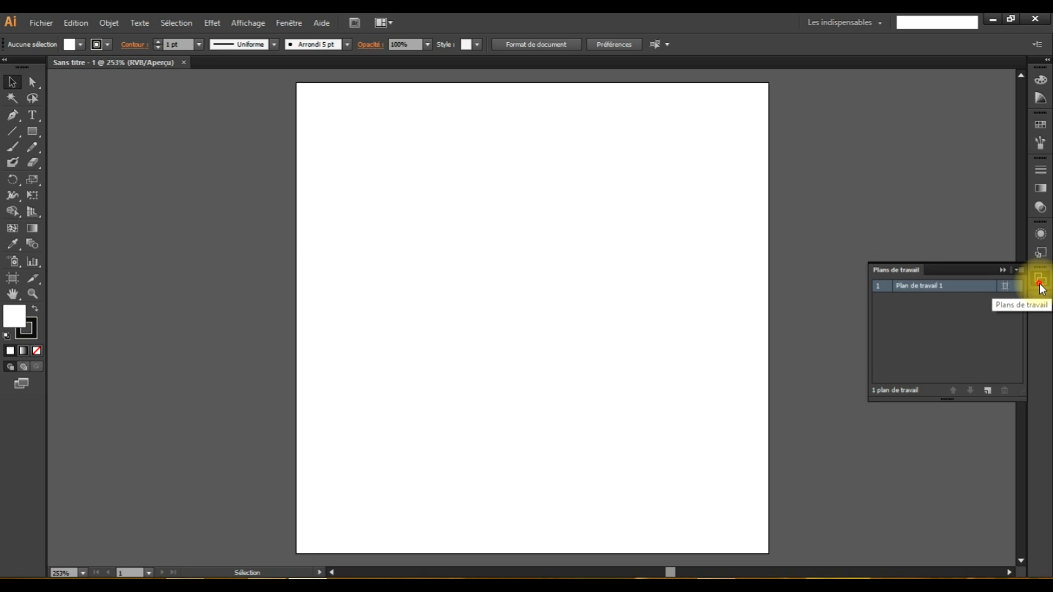
left_click(1040, 285)
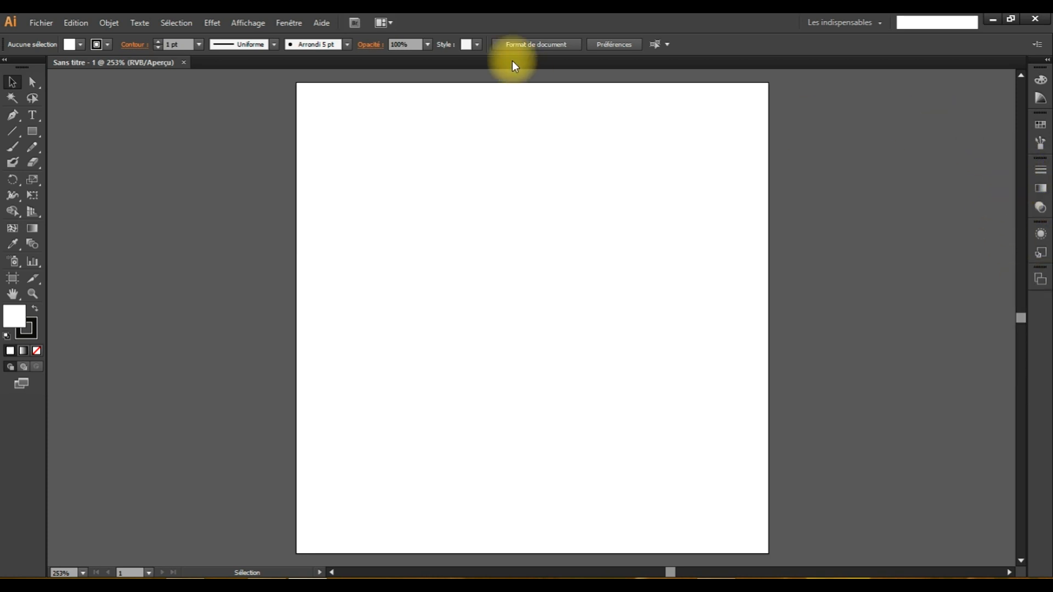
left_click(294, 22)
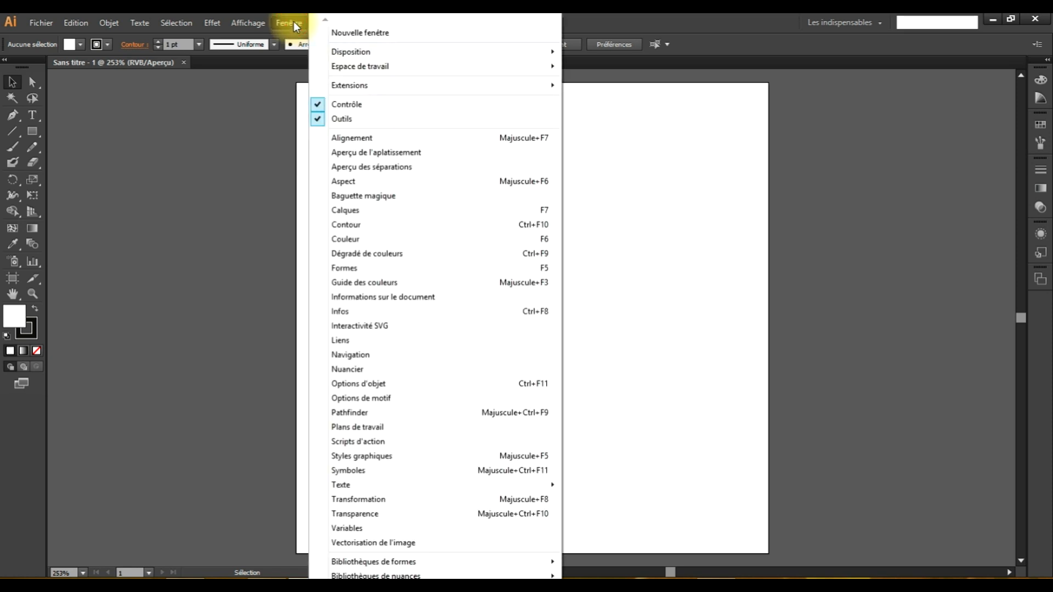
left_click(336, 214)
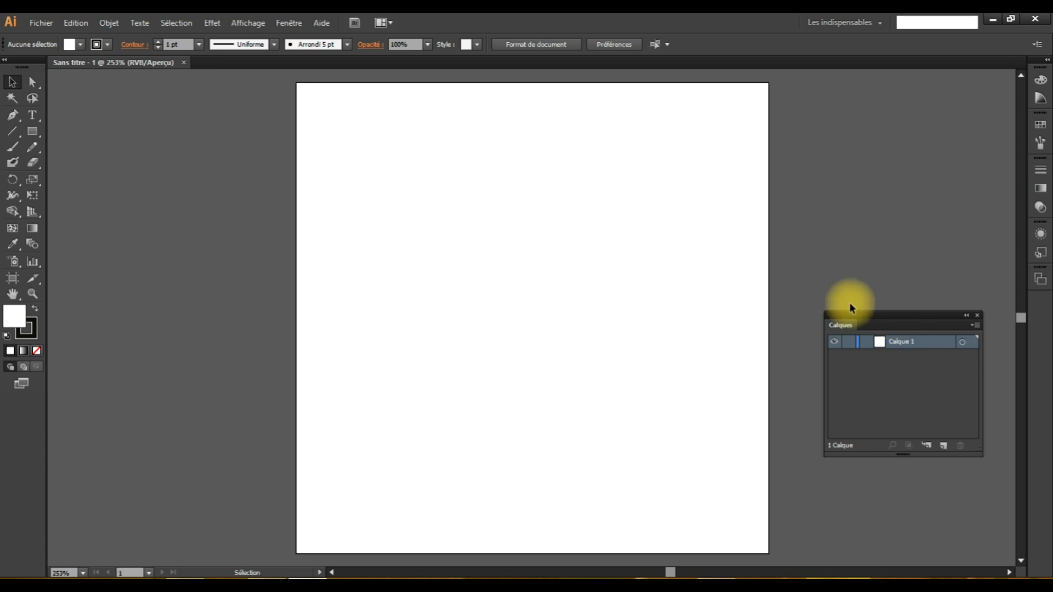
Trace Africa's northern outline with the Pen tool, from the Gulf of Guinea around the west and north coasts to the east coast
left_click(14, 119)
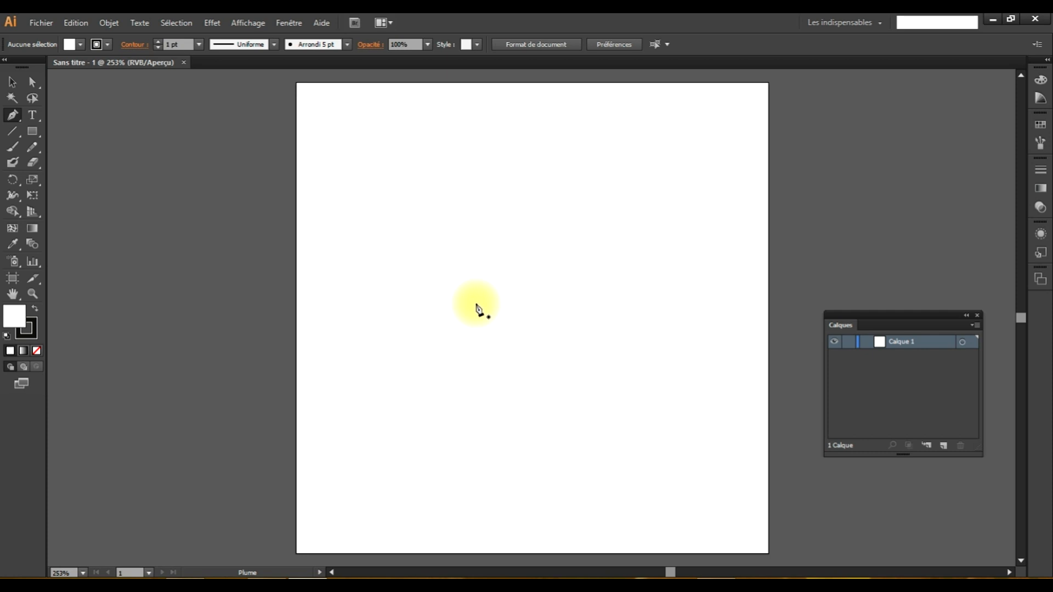
left_click(458, 304)
mouse_move(458, 306)
left_mouse_down()
mouse_move(394, 299)
mouse_move(371, 245)
mouse_move(379, 206)
mouse_move(437, 173)
mouse_move(461, 173)
mouse_move(485, 194)
mouse_move(541, 193)
mouse_move(565, 216)
mouse_move(571, 207)
mouse_move(586, 248)
mouse_move(623, 235)
mouse_move(621, 275)
mouse_move(602, 298)
left_mouse_up()
left_click(557, 208)
left_click(623, 236)
left_click(594, 318)
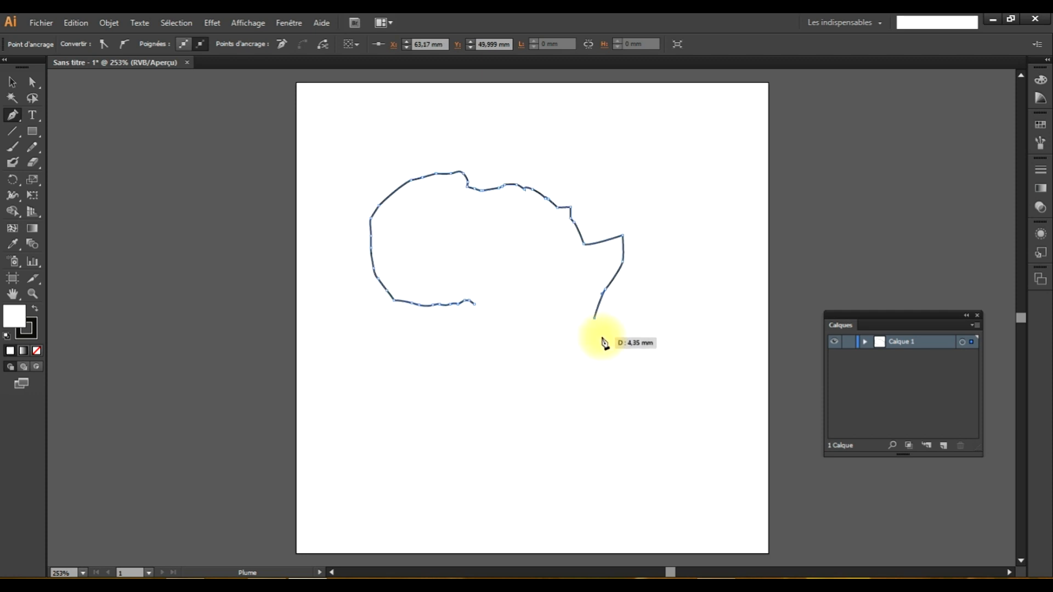
Continue the Africa path down the east coast, around the southern tip and up the west coast, closing it at the Gulf of Guinea
left_click_drag(599, 332, 585, 384)
left_click(606, 353)
left_click(600, 360)
left_click(583, 399)
left_click(580, 409)
left_click(575, 418)
left_click(569, 422)
left_click(555, 445)
left_click(538, 459)
left_click(486, 464)
left_click(483, 453)
left_click(477, 437)
left_click(473, 426)
left_click(470, 415)
left_click(465, 406)
left_click(463, 391)
left_click(461, 381)
left_click(469, 369)
left_click(471, 366)
left_click_drag(472, 371, 476, 304)
left_click(471, 342)
left_click(468, 331)
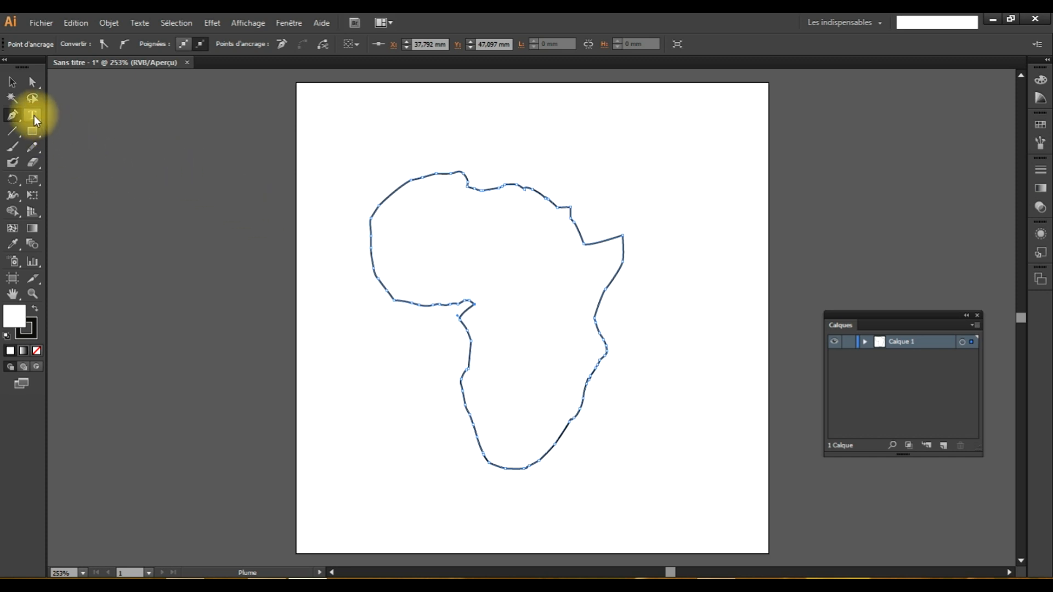
Adjust the anchor points at the Gulf of Guinea with Direct Selection to clean up the spike where the outline closes
left_click(33, 84)
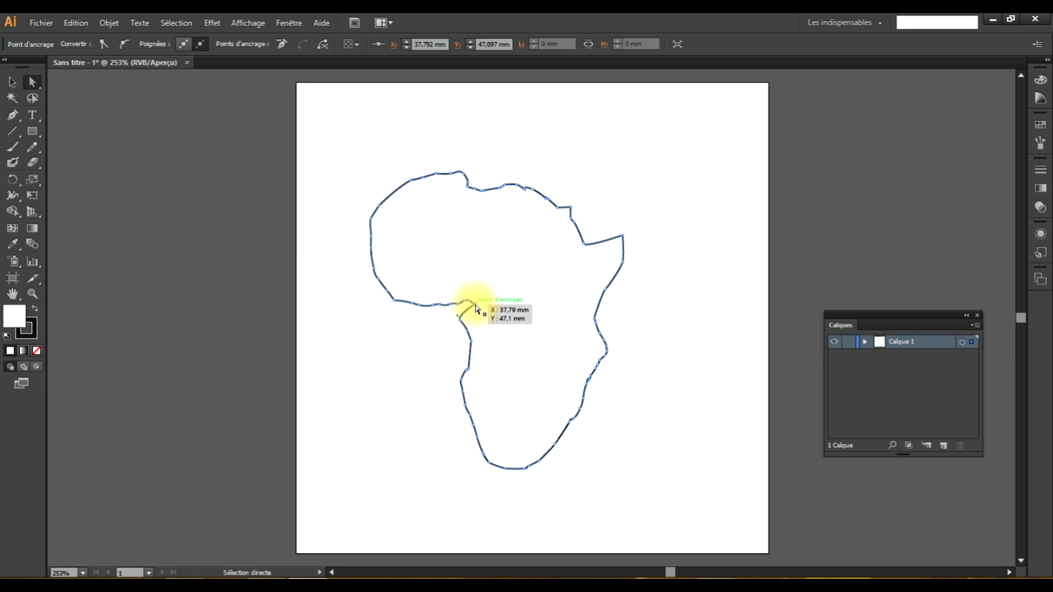
left_click_drag(476, 305, 477, 309)
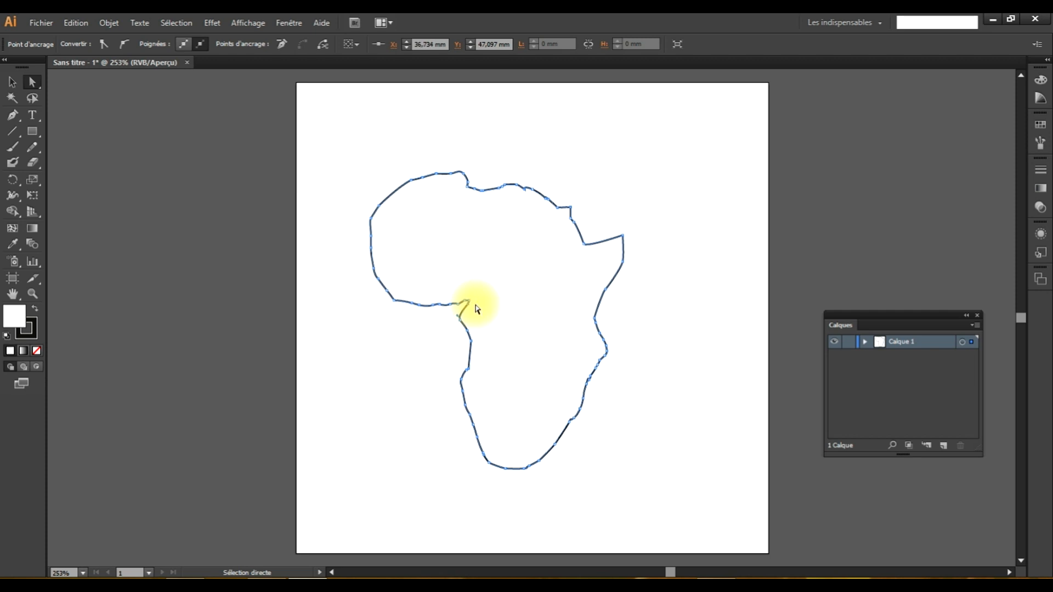
left_click_drag(469, 302, 469, 303)
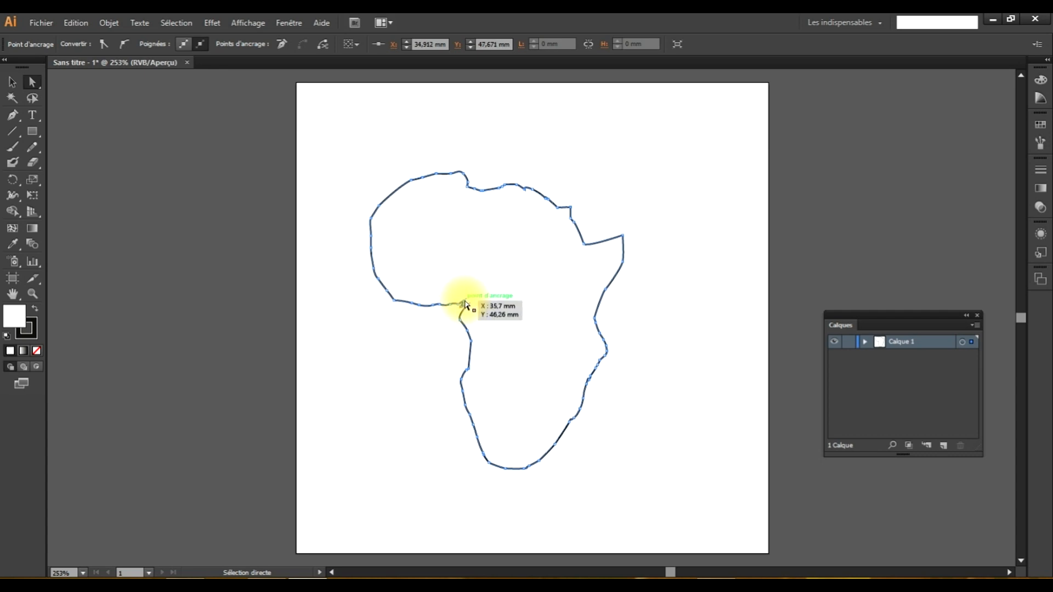
left_click_drag(467, 302, 470, 307)
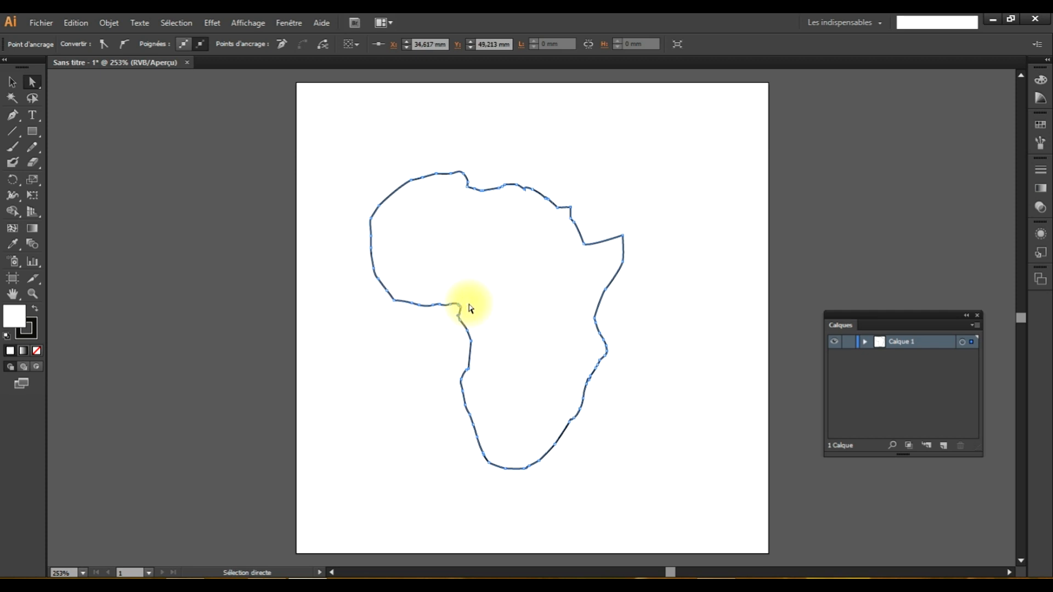
key("super+c")
left_click(461, 253)
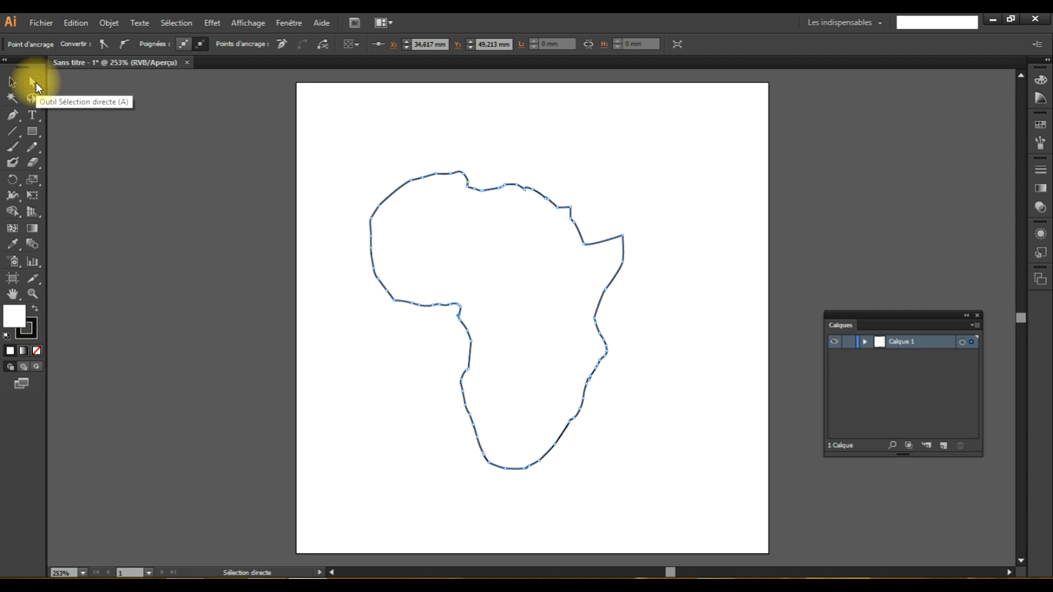
Move the whole Africa outline slightly toward the artboard's west side, to about X 38 mm, Y 52 mm
left_click(12, 84)
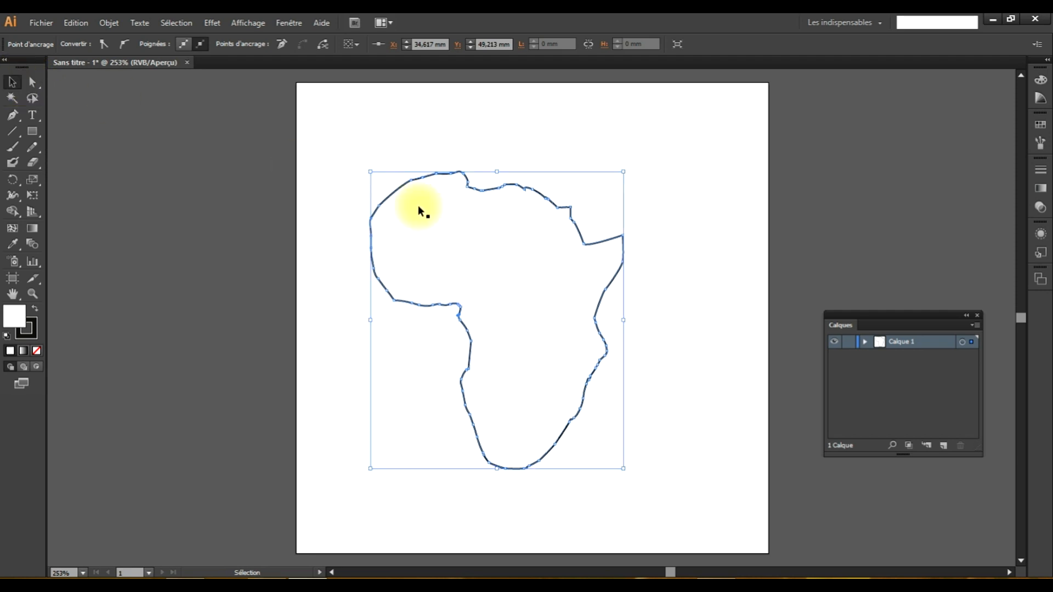
left_click_drag(437, 222, 432, 171)
left_click_drag(469, 229, 453, 259)
key("super+c")
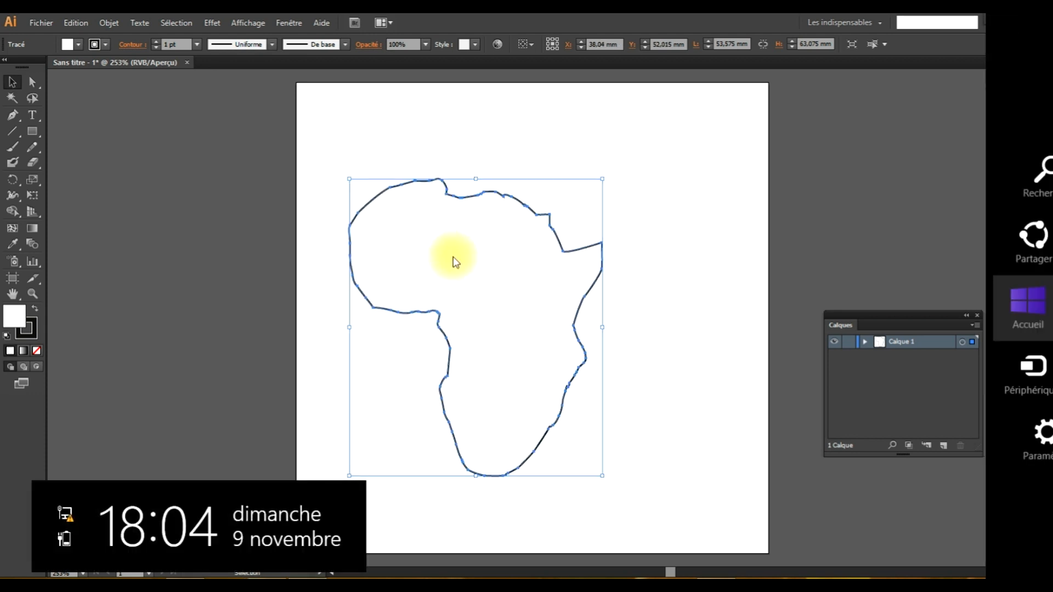
Trace a closed outline of Madagascar with the Pen tool off Africa's southeast coast, in isolation mode
double_click(452, 255)
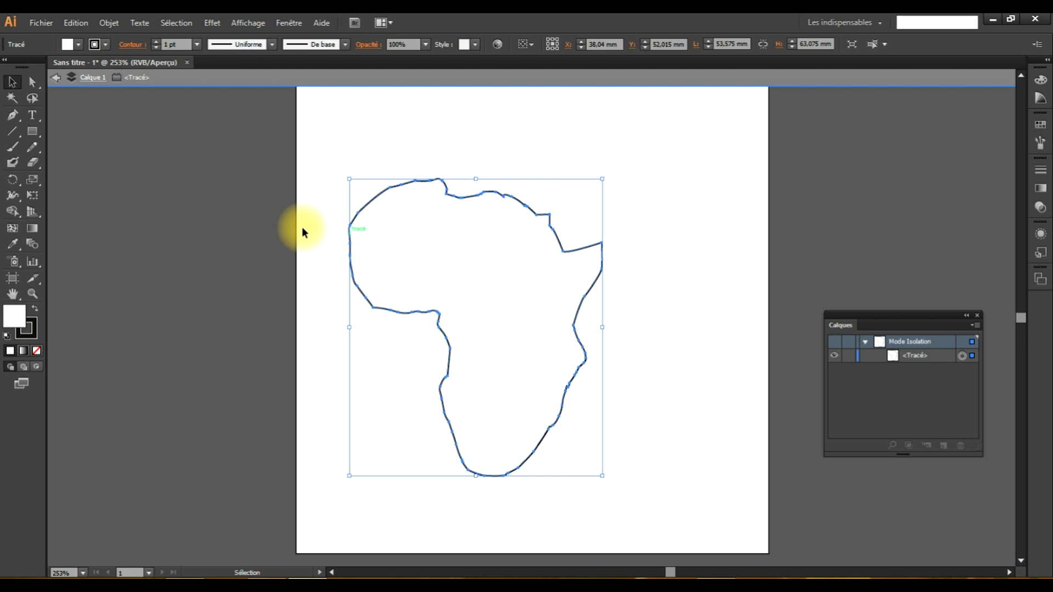
left_click(12, 115)
left_click(606, 398)
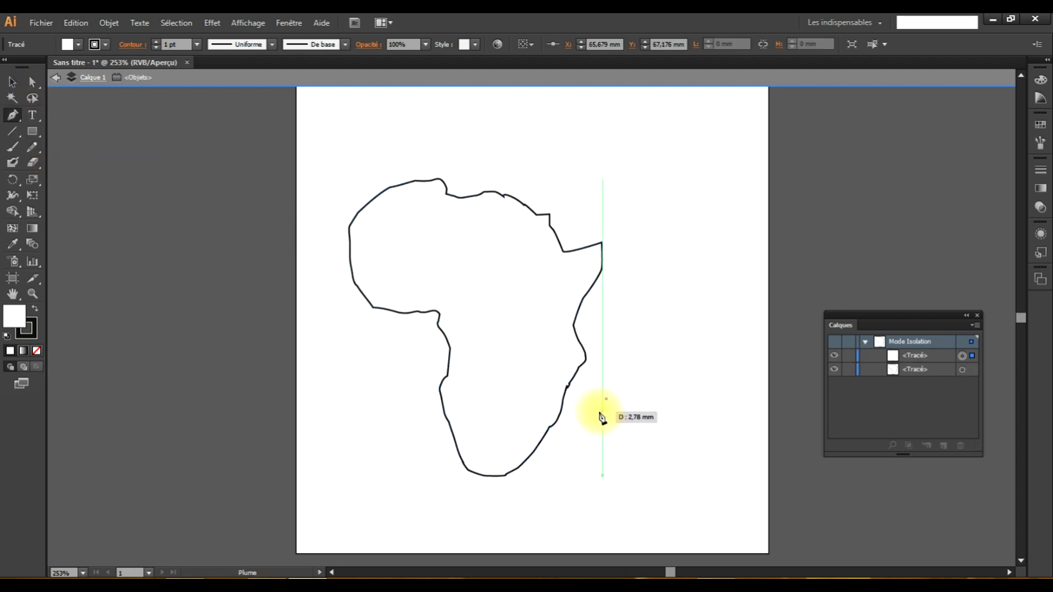
left_click_drag(593, 443, 594, 450)
left_click(592, 459)
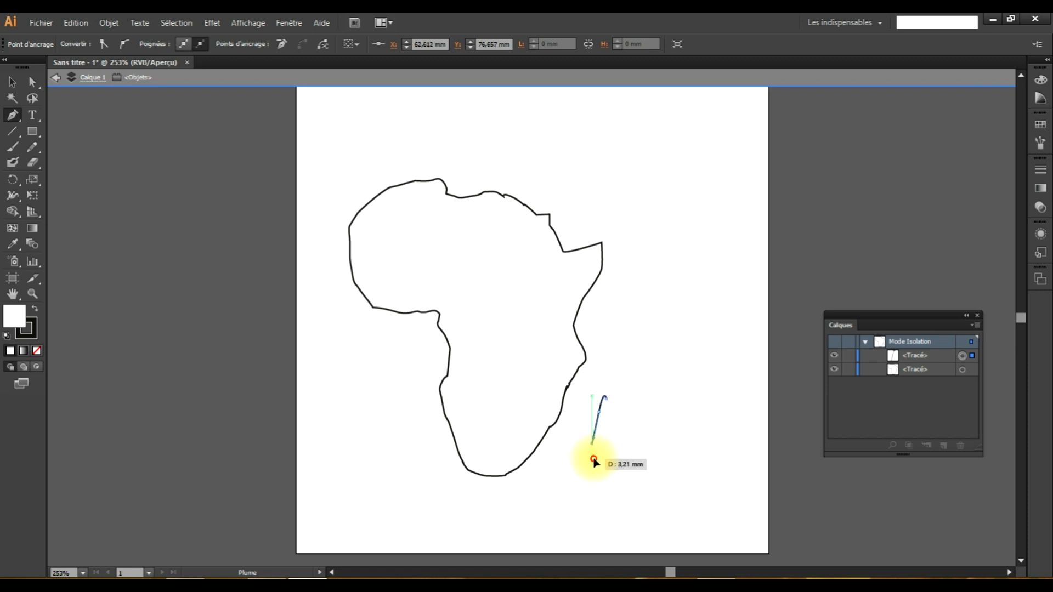
left_click(609, 461)
left_click(626, 422)
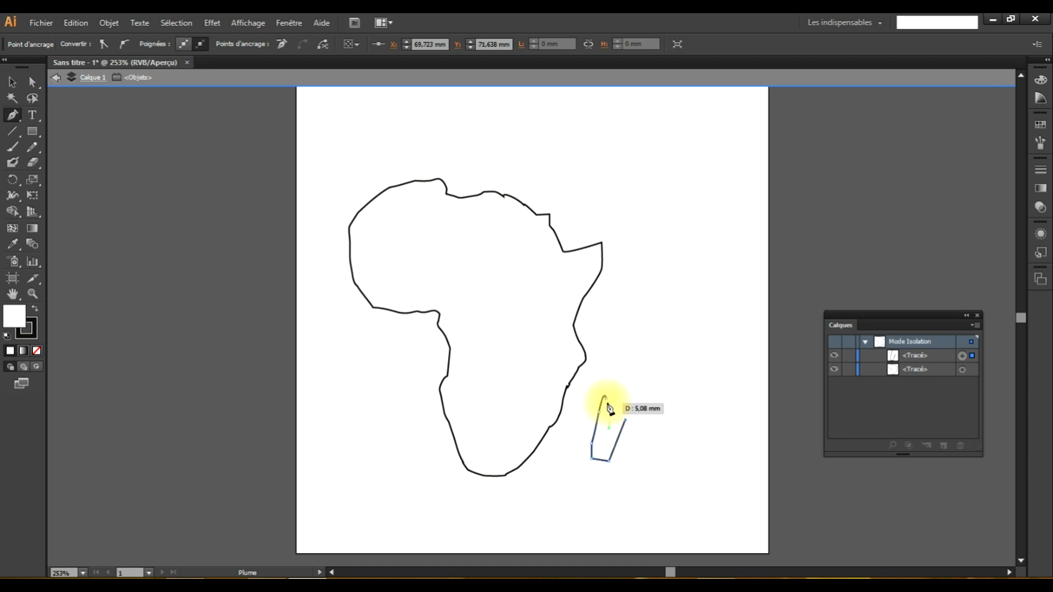
left_click_drag(606, 397, 600, 416)
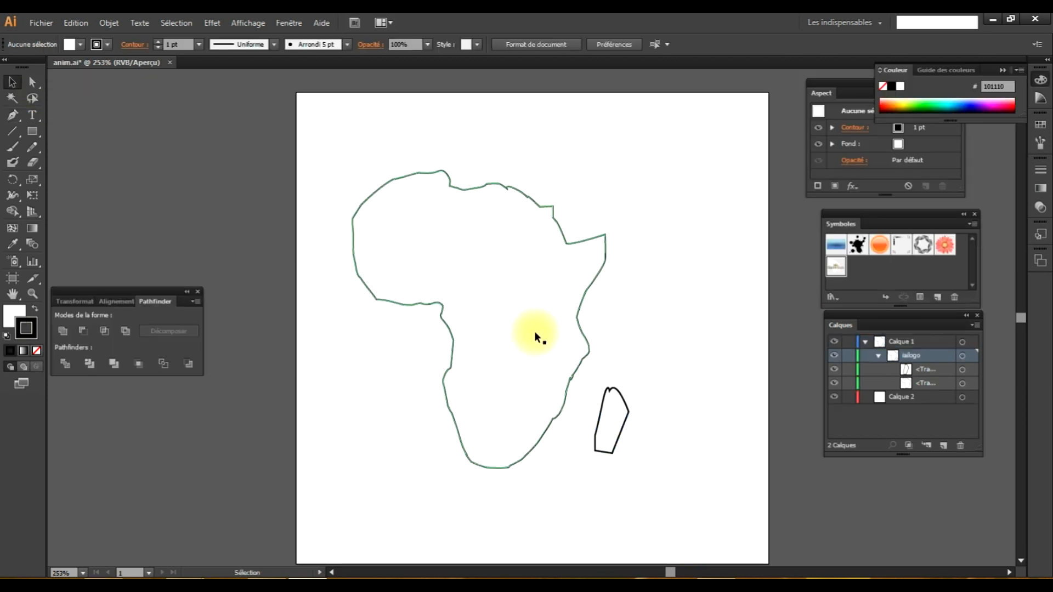
Scale the Africa and Madagascar outlines down together proportionally to a little over half size and centre them on the artboard
left_click(536, 334)
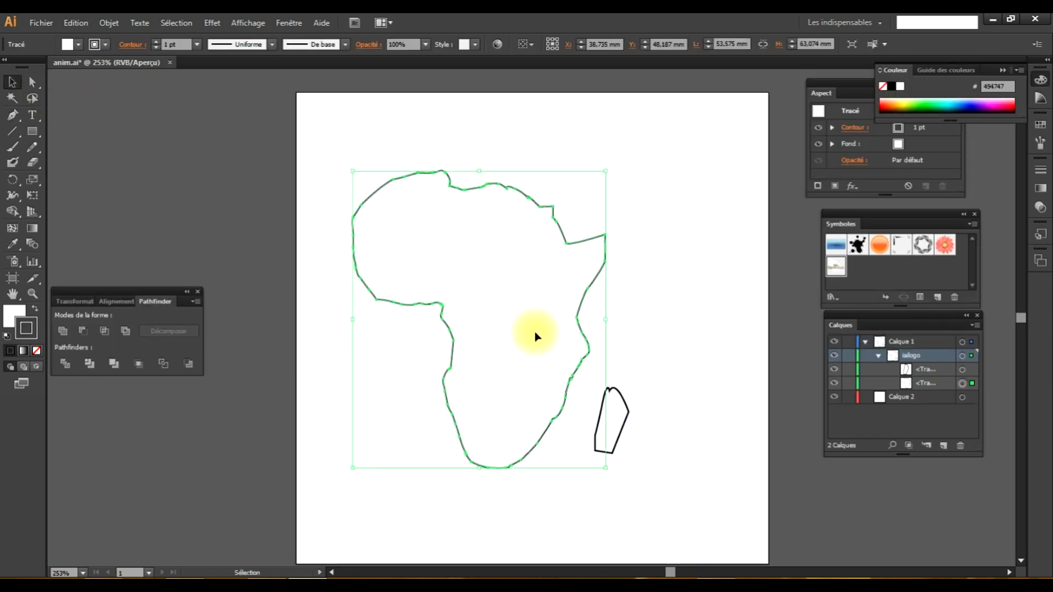
left_click(617, 406, "shift")
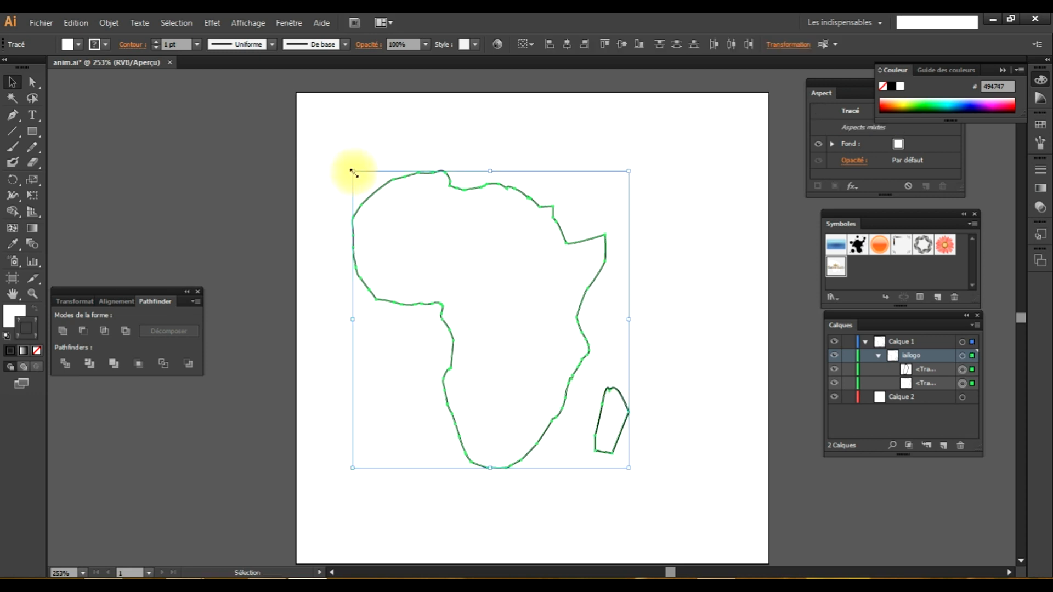
key("shift")
left_click_drag(352, 173, 459, 298)
left_click_drag(545, 367, 509, 318)
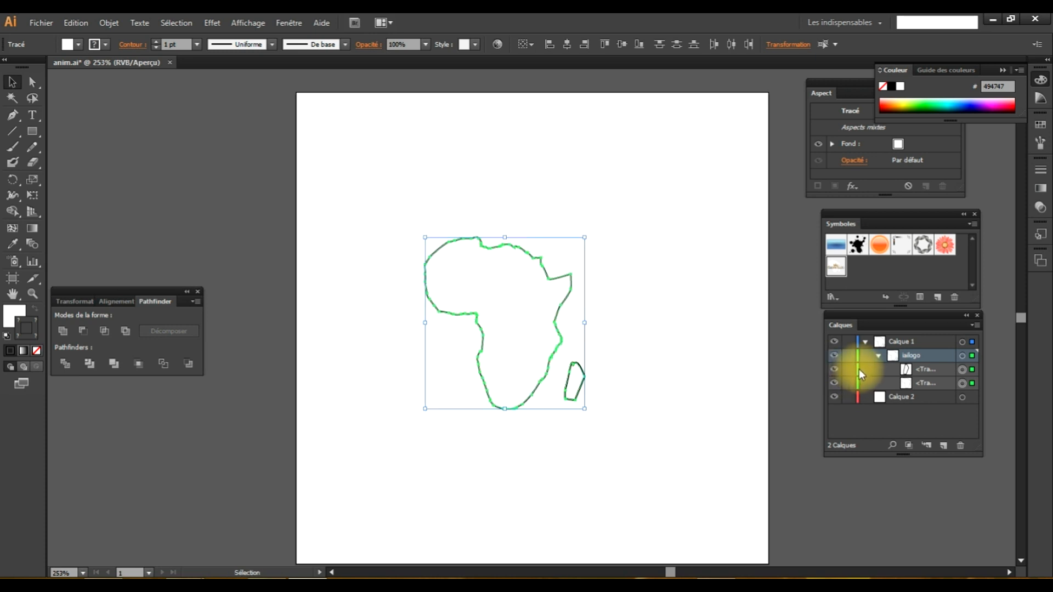
Hide the iailogo sublayer and draw a 60 × 60 mm circle on a new layer above Calque 1
left_click(833, 355)
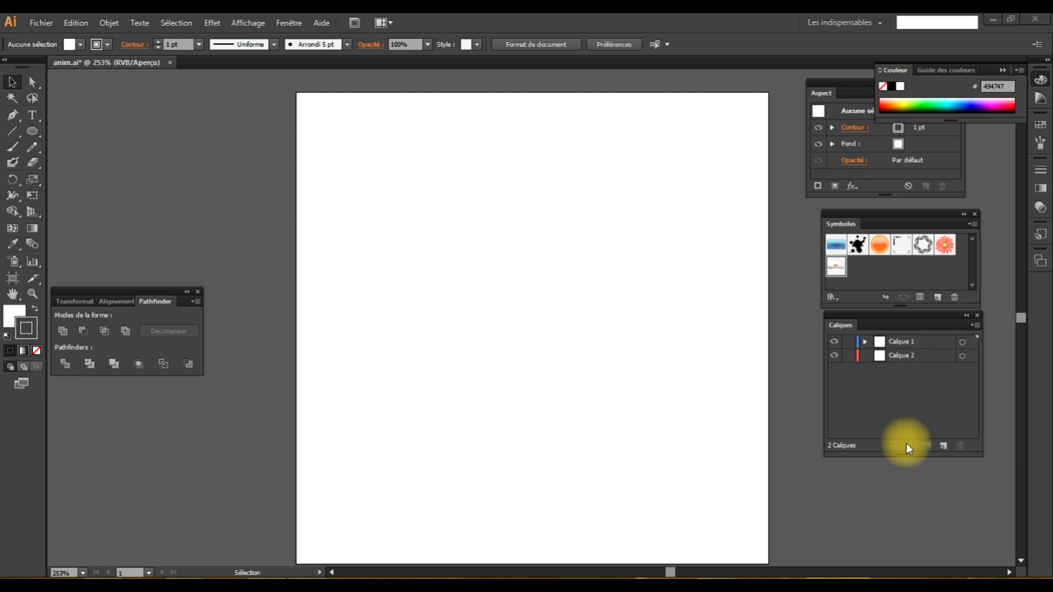
left_click(944, 445)
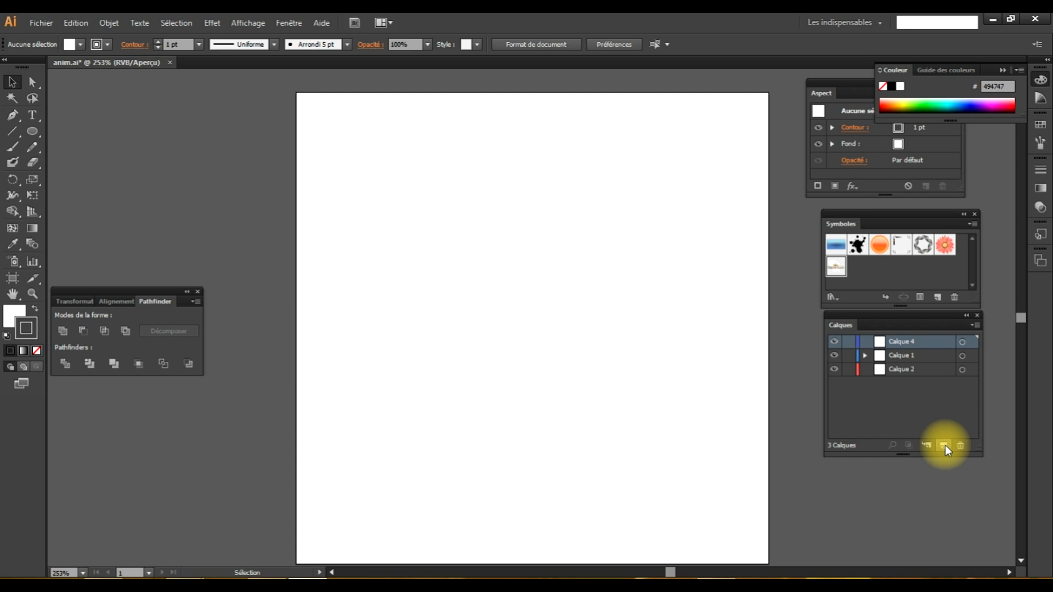
left_click(35, 132)
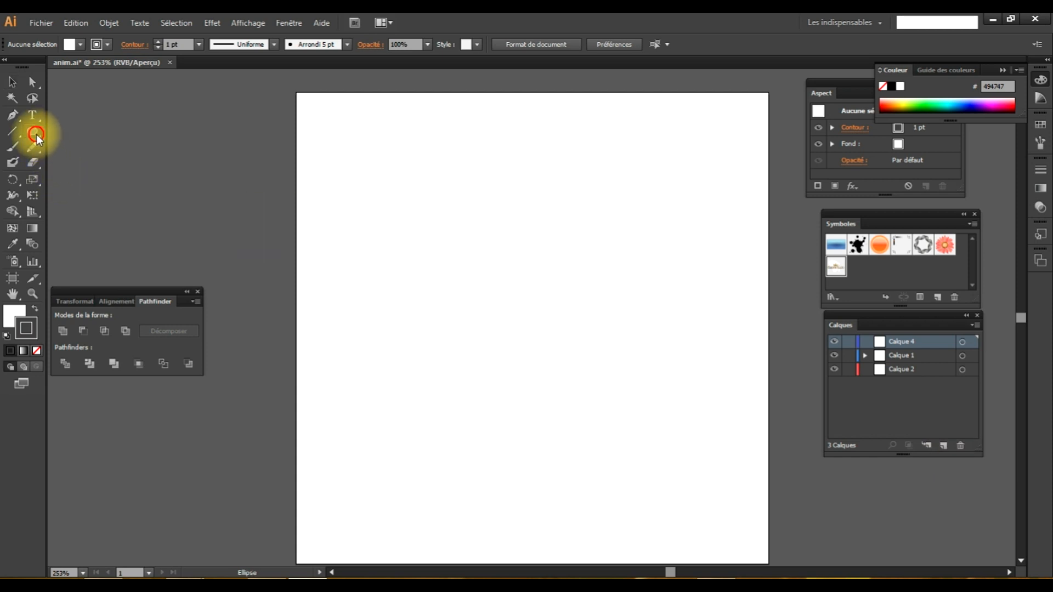
left_click(512, 314)
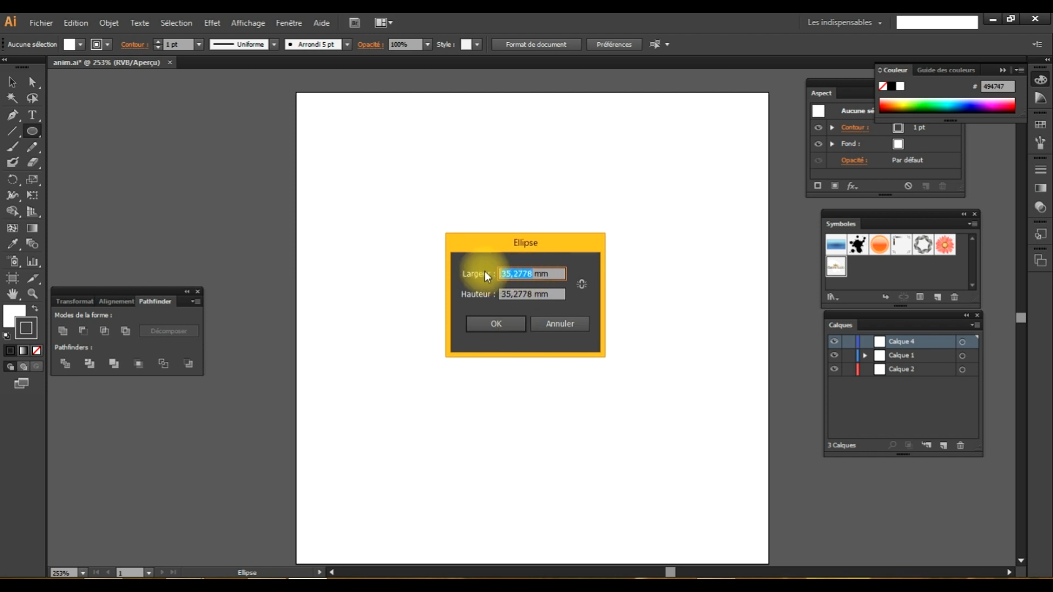
type("60")
left_click(532, 294)
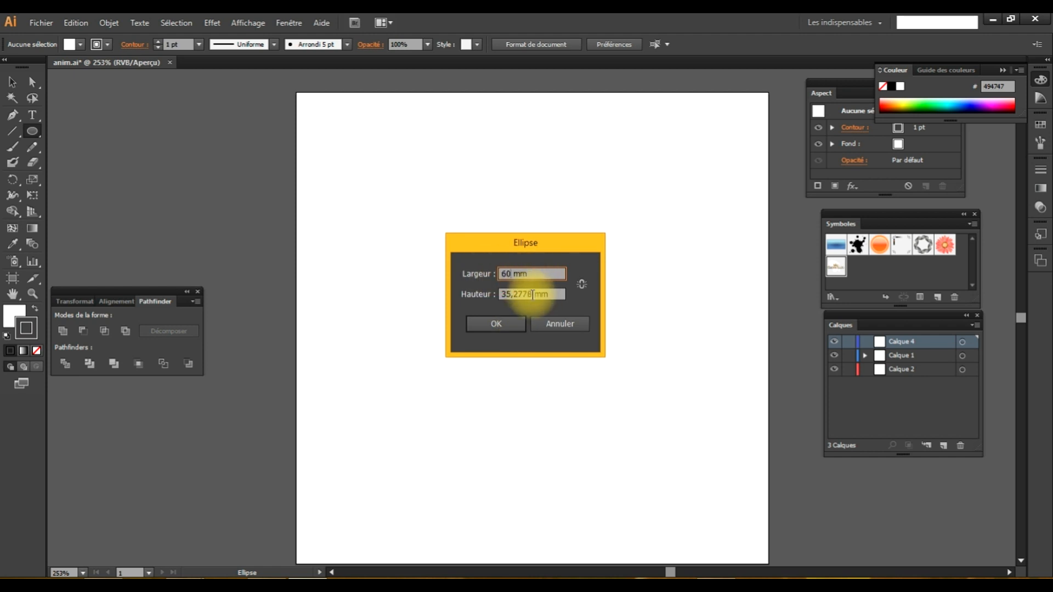
left_click(477, 297)
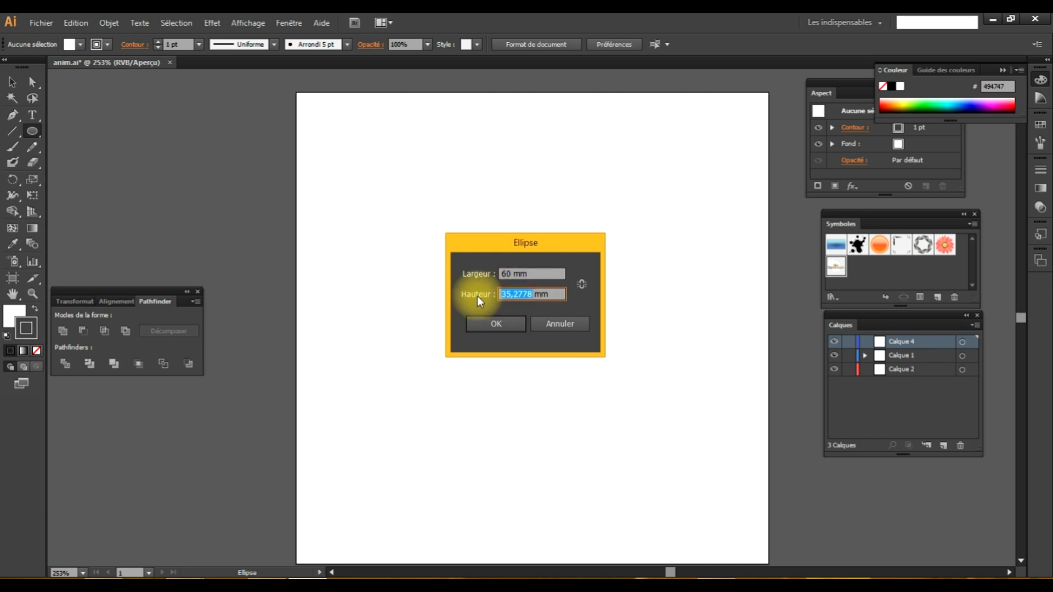
type("60")
left_click(501, 323)
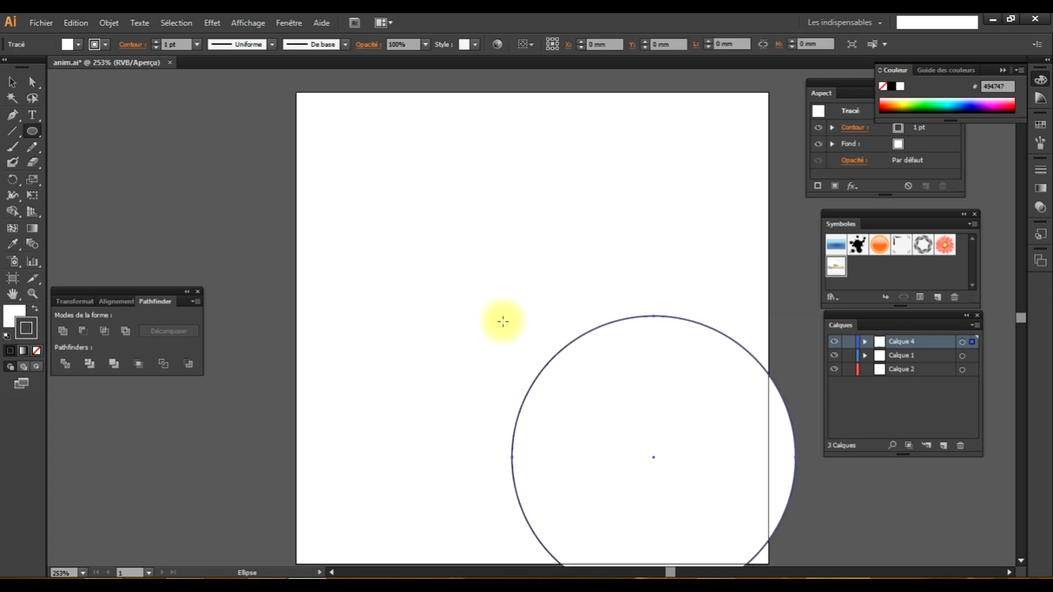
Move the circle near the artboard's centre and enlarge it proportionally to about 75 mm in diameter, at about X 46 mm, Y 47 mm
left_click(12, 81)
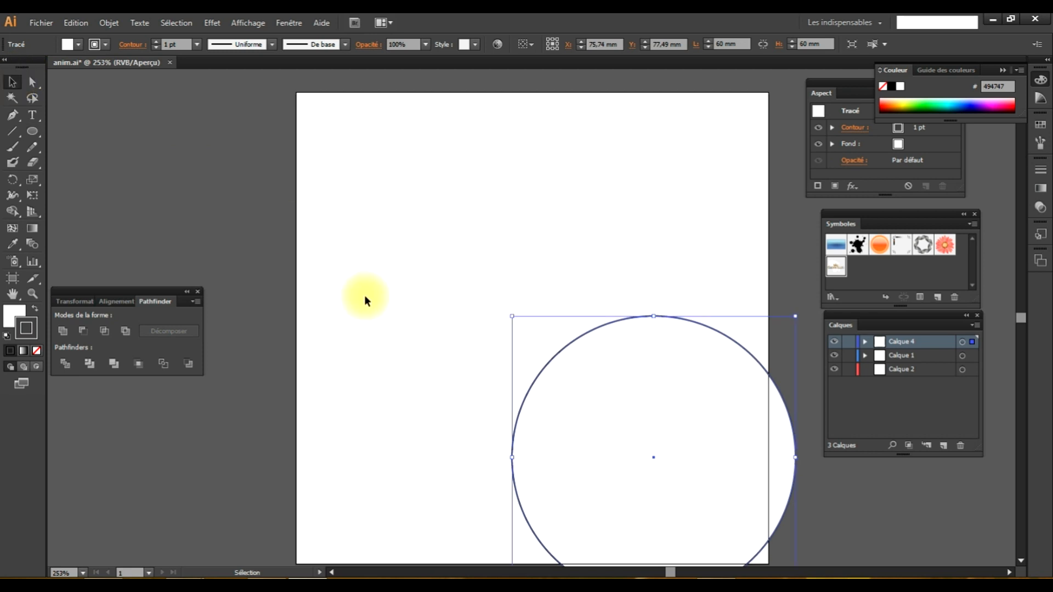
left_click_drag(569, 371, 368, 164)
key("shift")
left_click_drag(645, 425, 717, 498)
left_click_drag(587, 377, 563, 372)
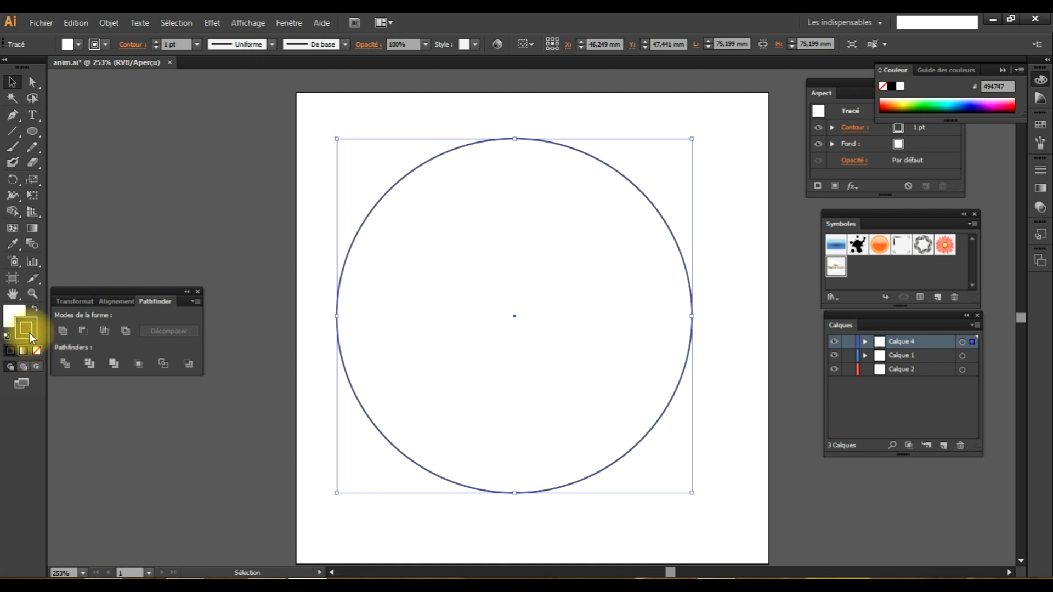
Remove the circle's stroke and fill it with dark green 037F03
left_click(37, 352)
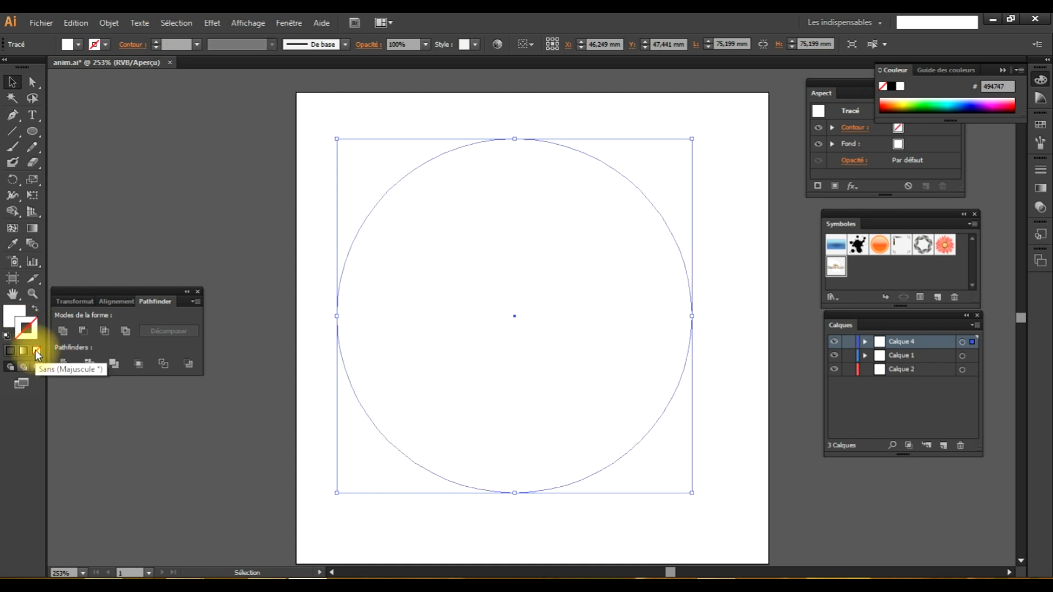
left_click(16, 316)
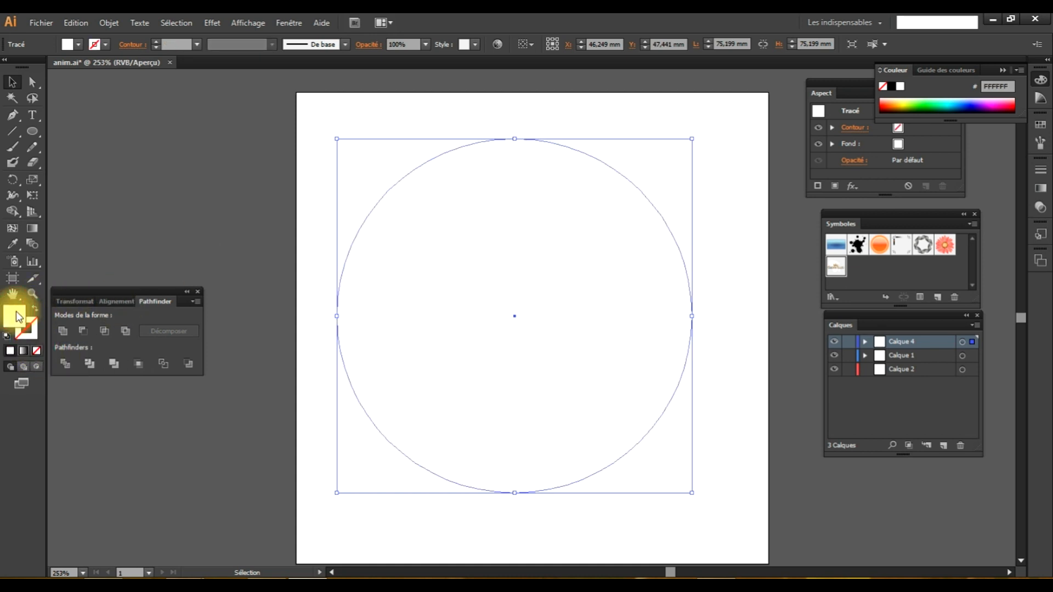
double_click(16, 315)
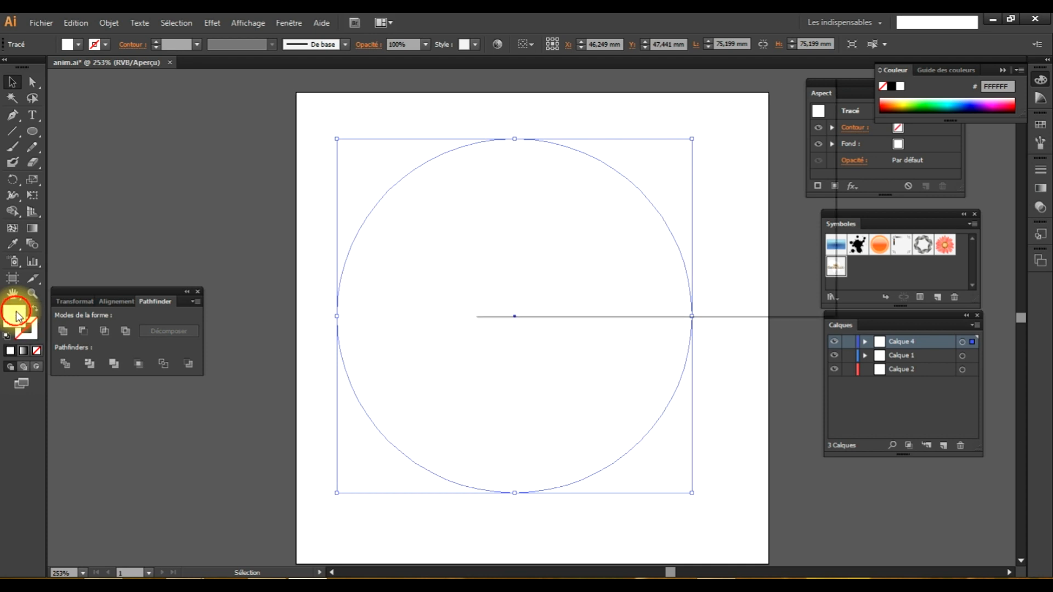
left_click(673, 231)
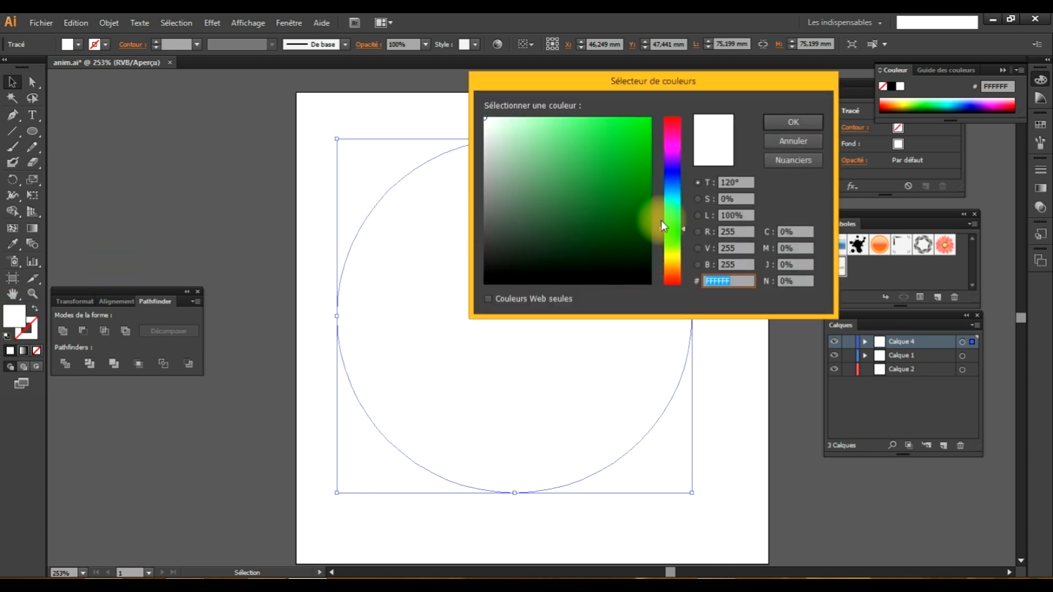
left_click(647, 201)
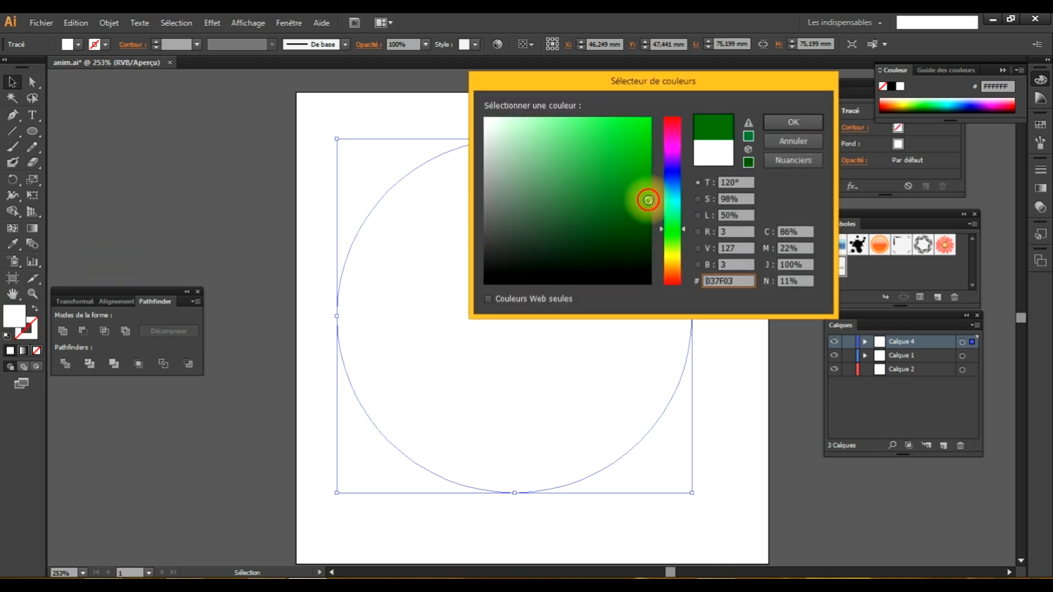
left_click(778, 120)
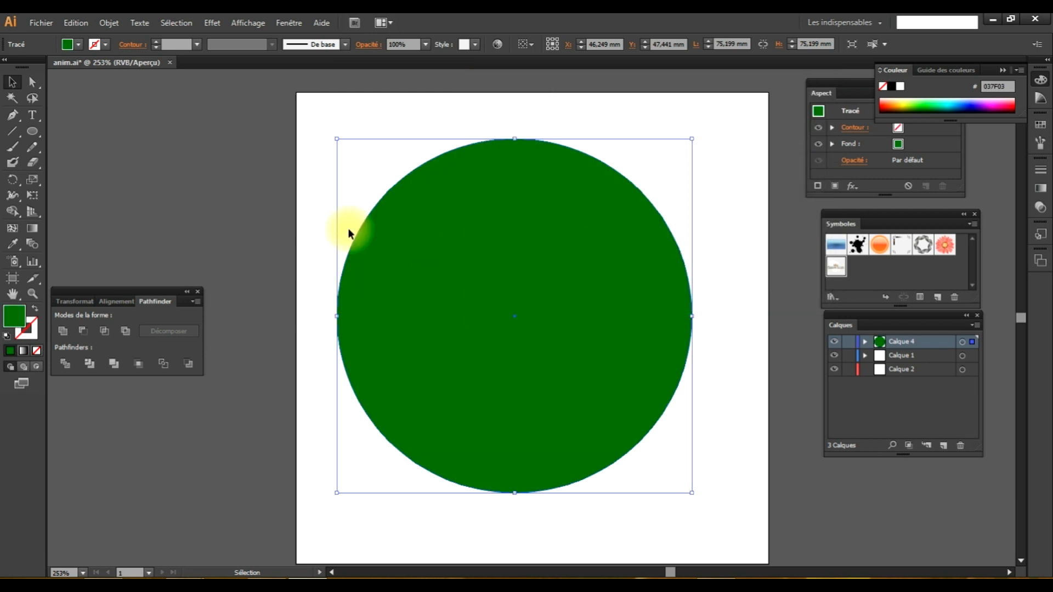
Draw a rectangle about 45 × 90 mm covering the circle's right half from its vertical axis, and fill it with grey 767C76
left_click_drag(40, 136, 78, 130)
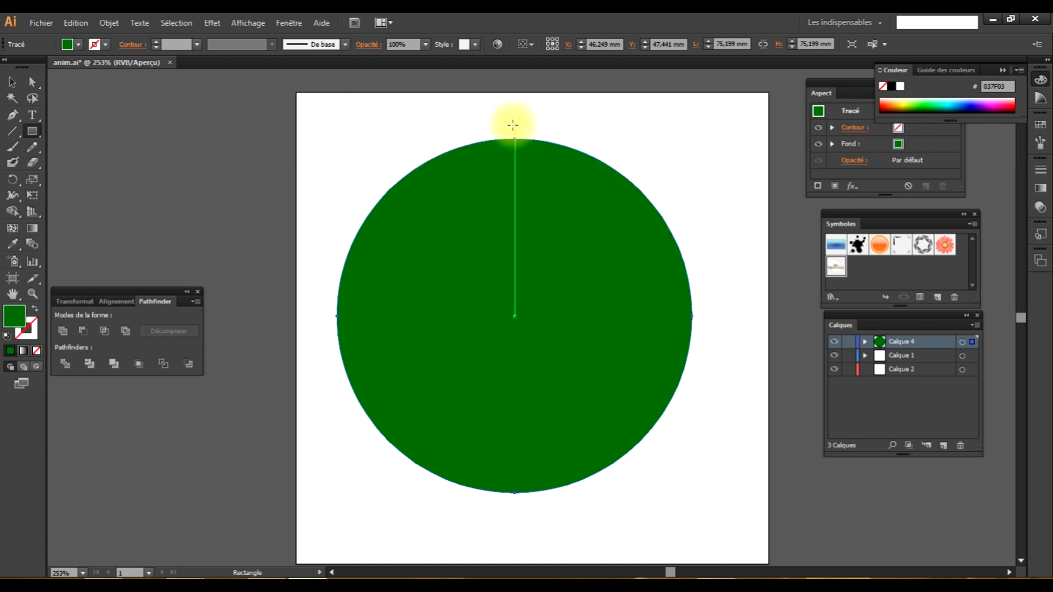
left_click_drag(513, 126, 729, 550)
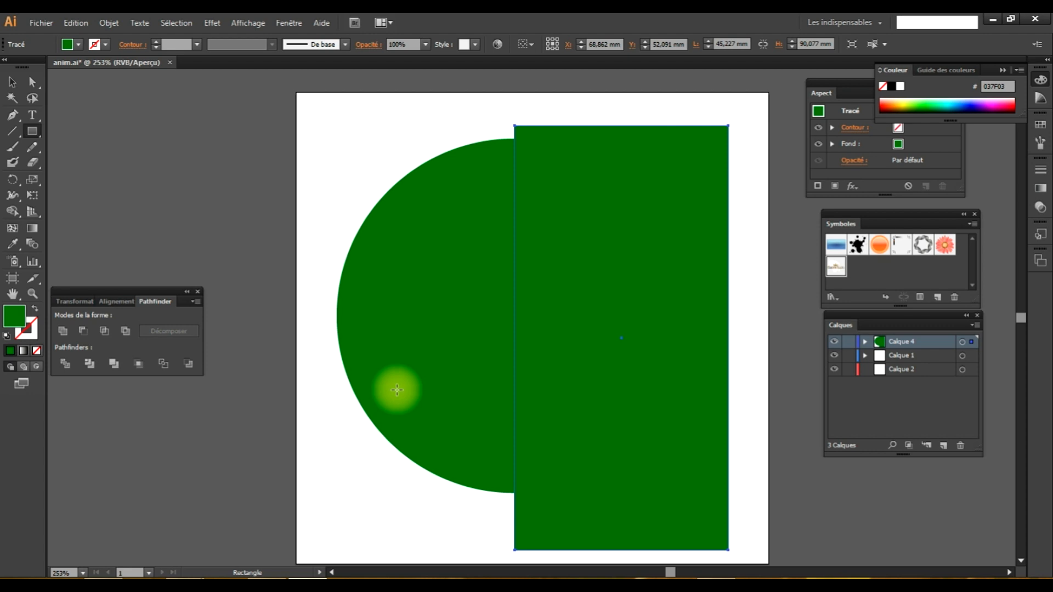
double_click(12, 317)
left_click_drag(517, 165, 491, 203)
left_click(793, 120)
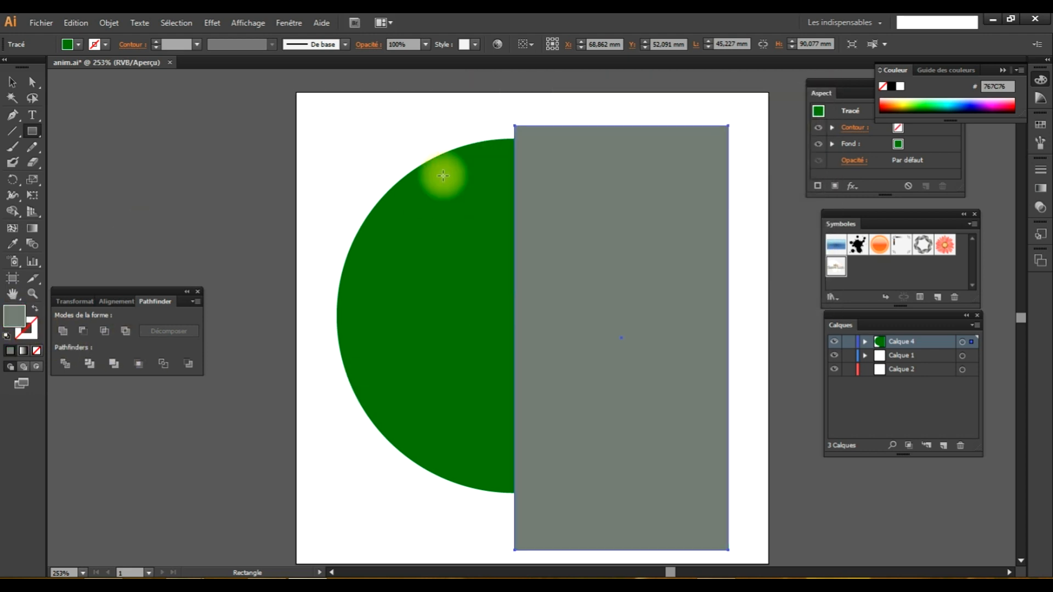
Select the circle and the rectangle together and split them along their overlaps with Pathfinder Divide
left_click(15, 83)
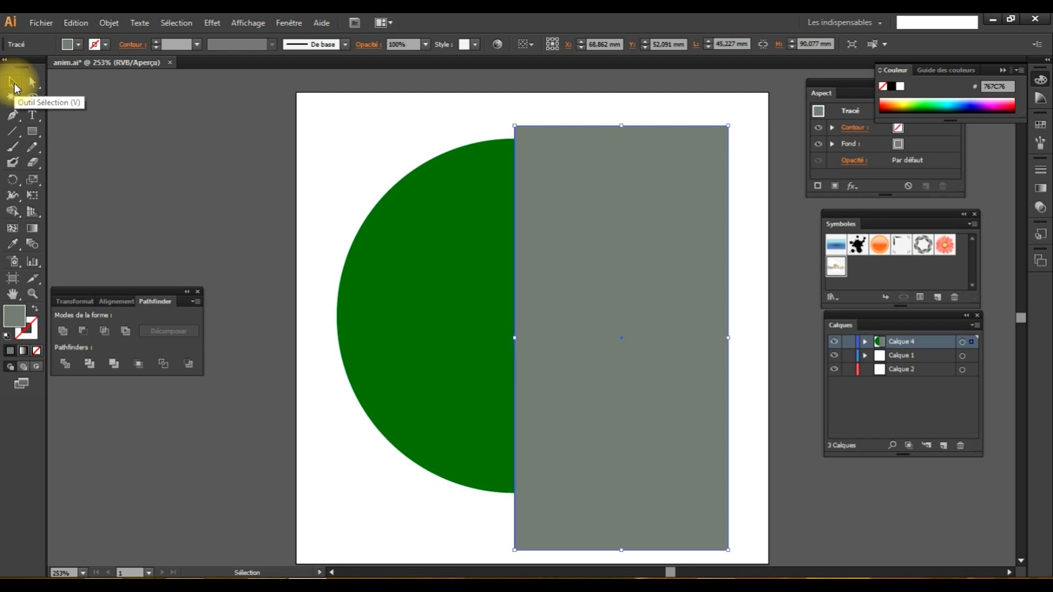
left_click_drag(357, 122, 615, 442)
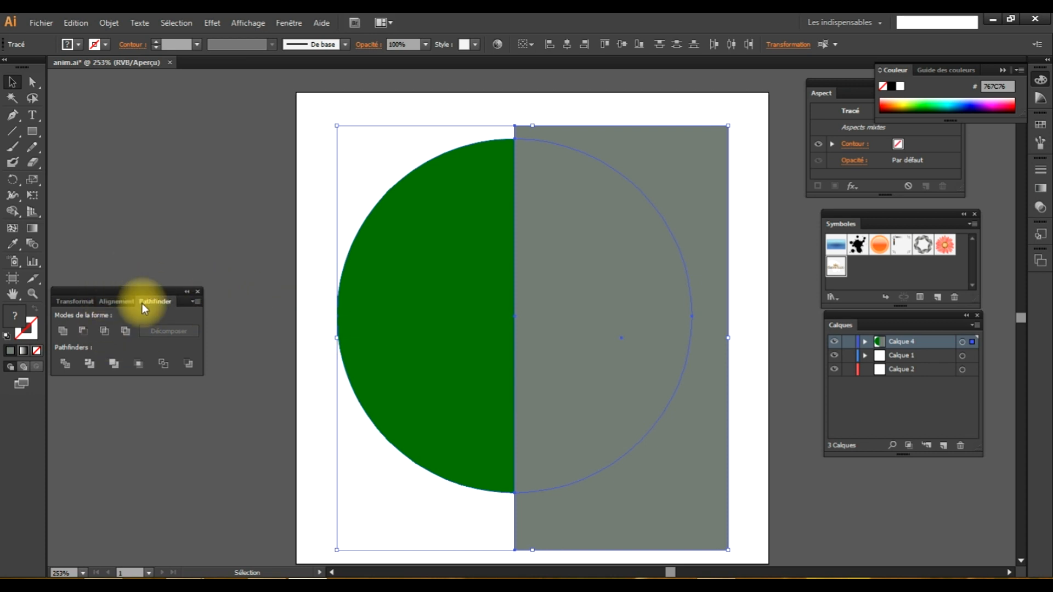
left_click(197, 291)
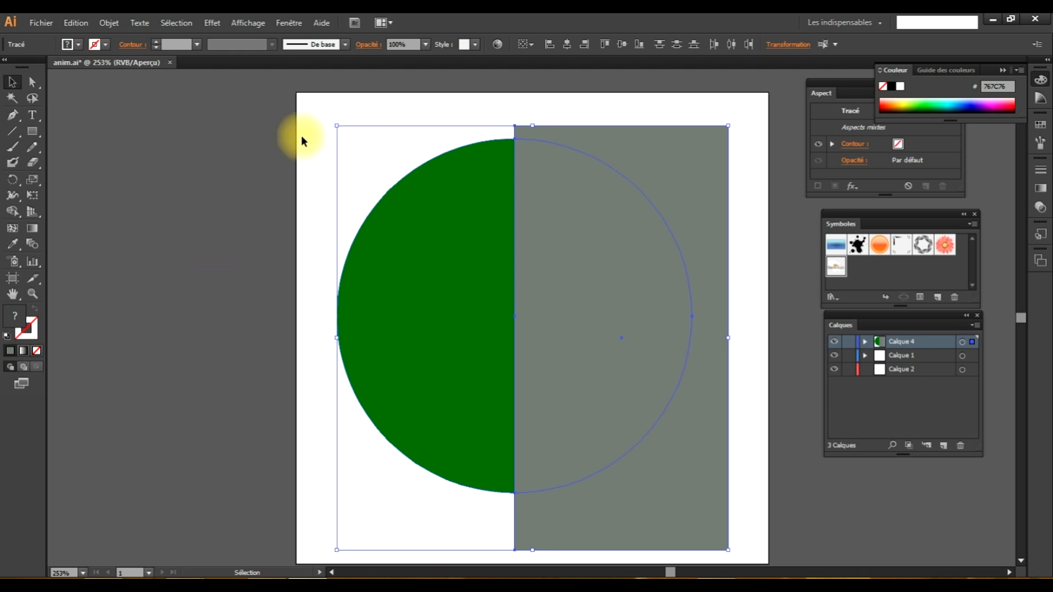
left_click(287, 23)
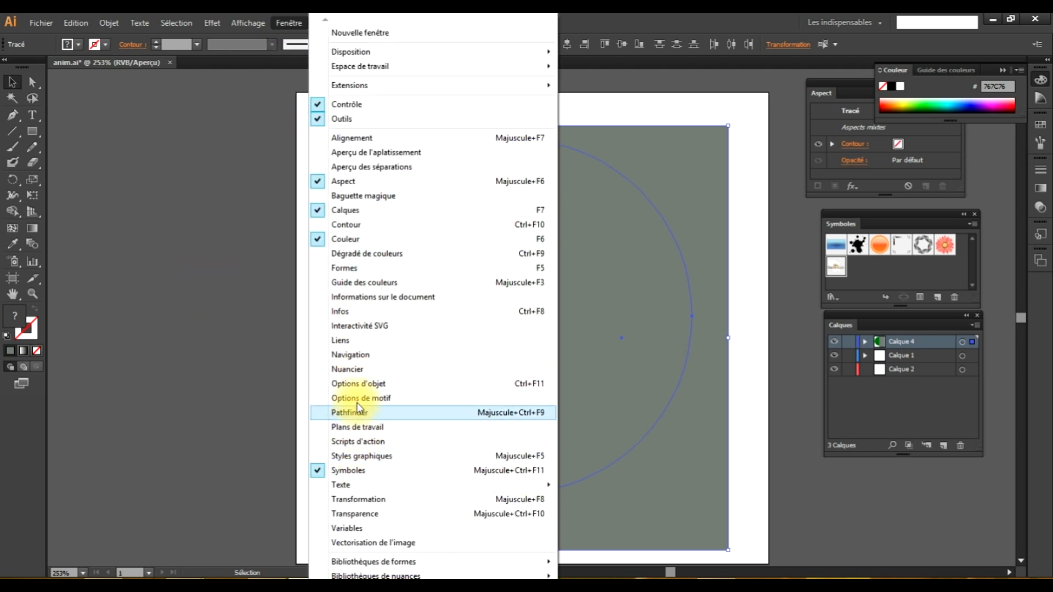
left_click(353, 416)
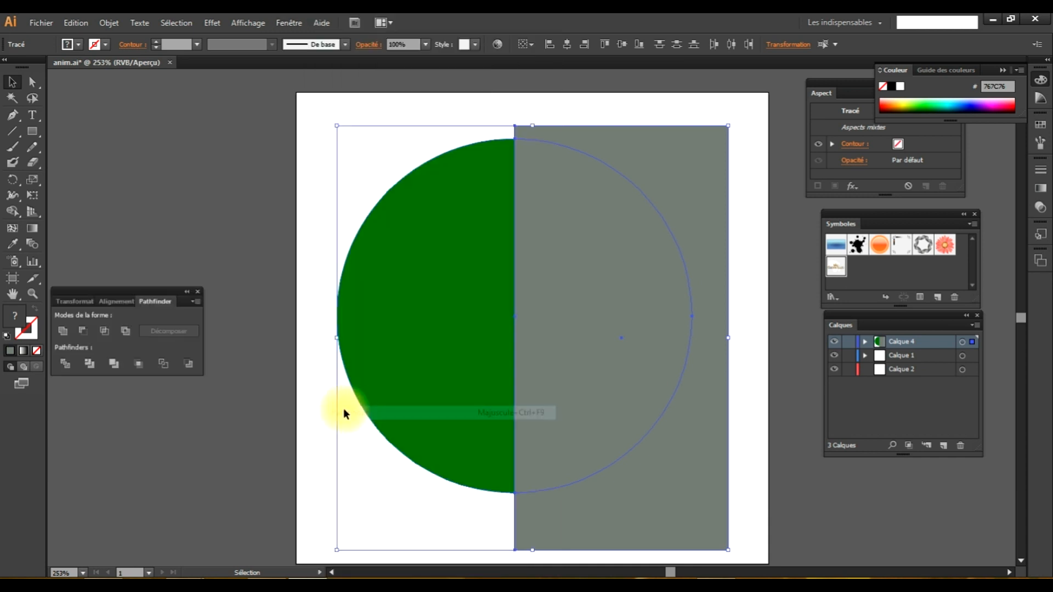
left_click(64, 361)
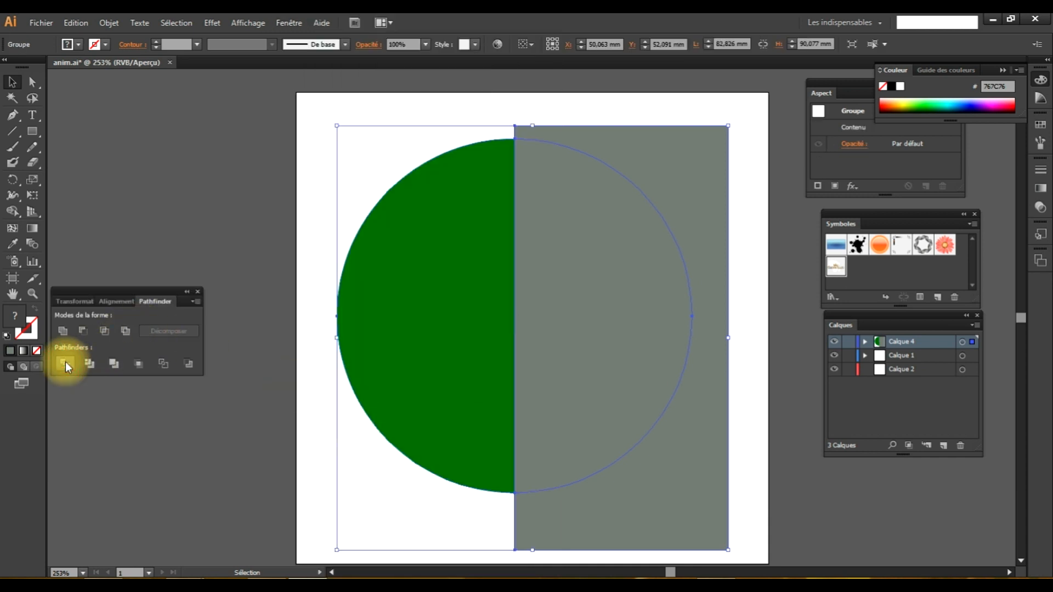
Delete the grey right half of the divided circle and the leftover grey rectangle piece, keeping the green half-circle
left_click(320, 154)
left_click(32, 83)
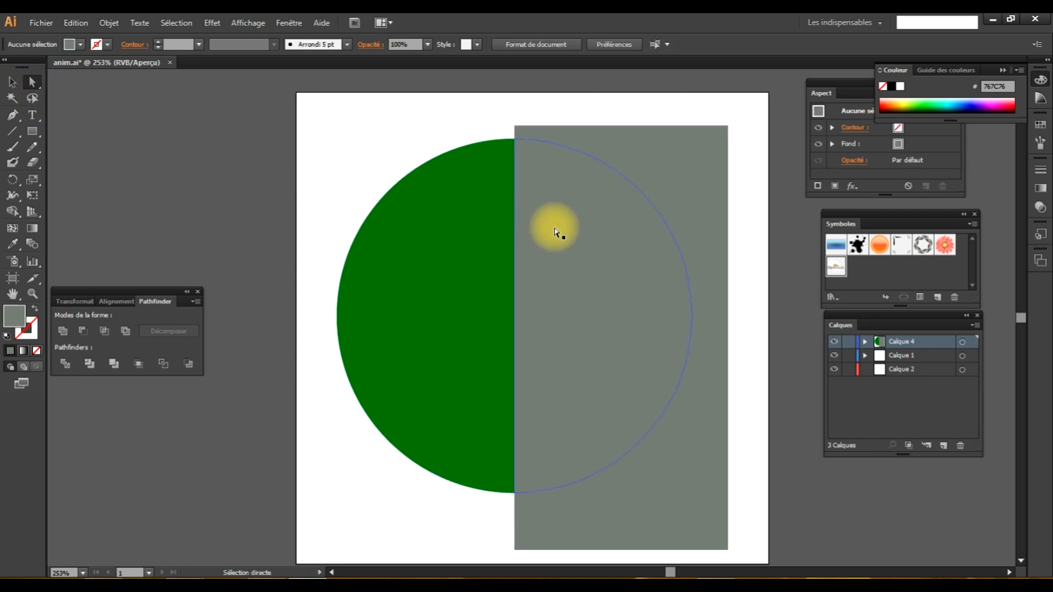
left_click(597, 281)
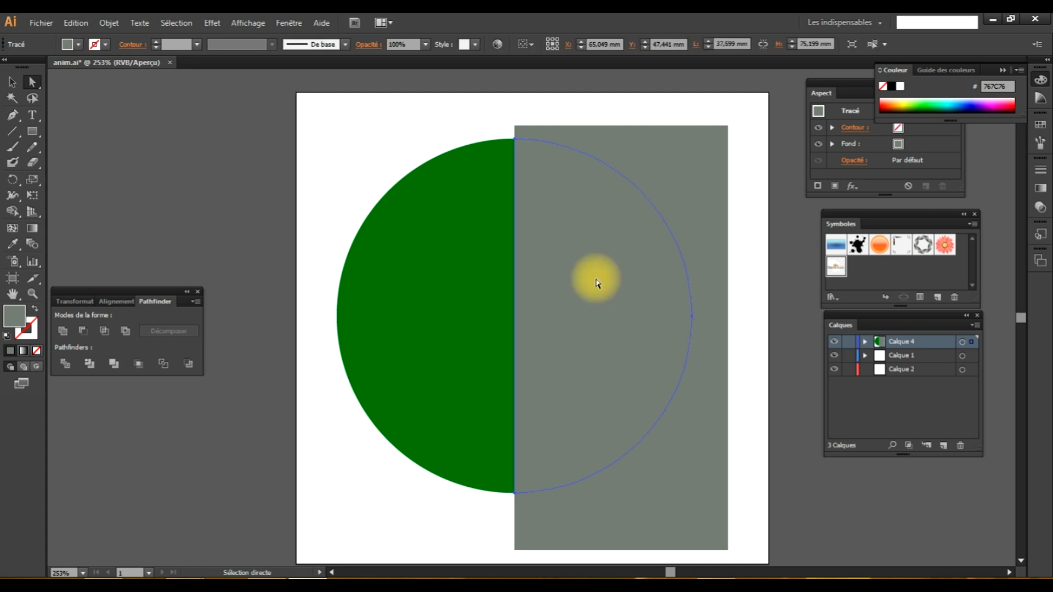
key("Delete")
left_click(651, 163)
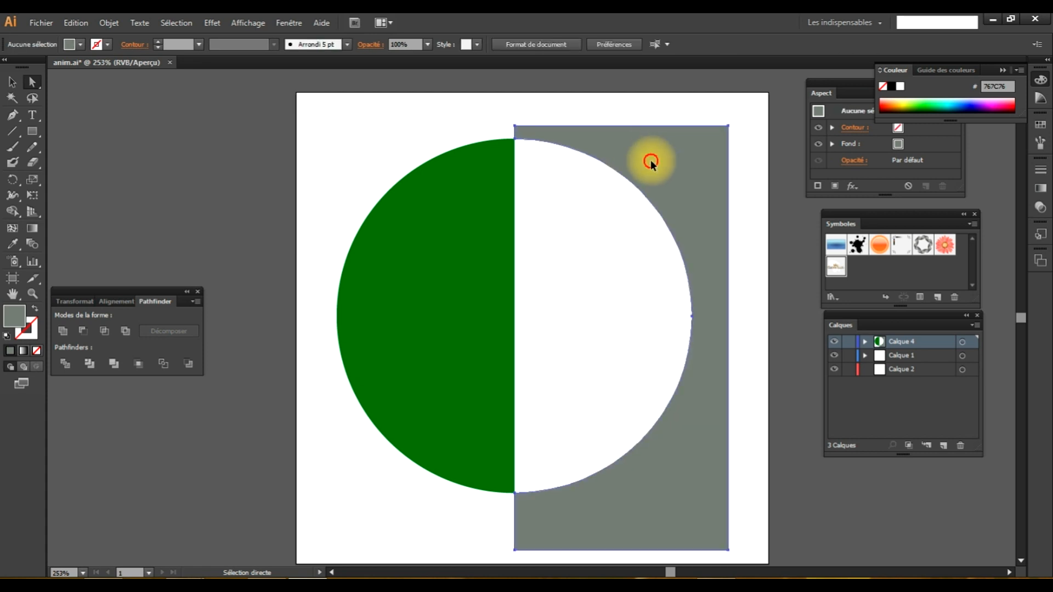
key("Delete")
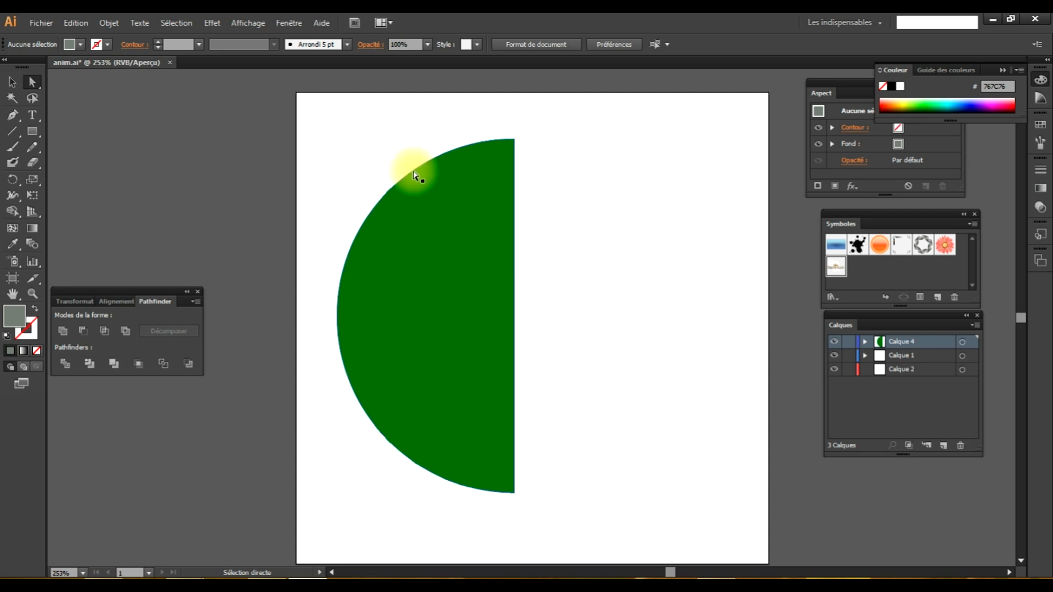
left_click(13, 83)
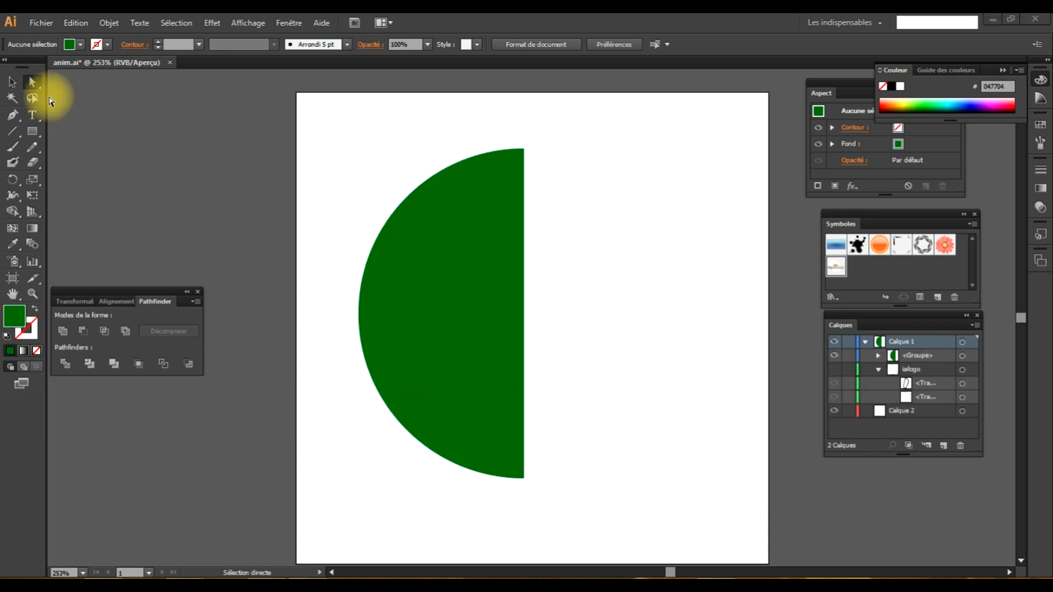
Show the hidden layer nested in Calque 1 that holds the Africa map, and move it out above Calque 1
left_click(10, 84)
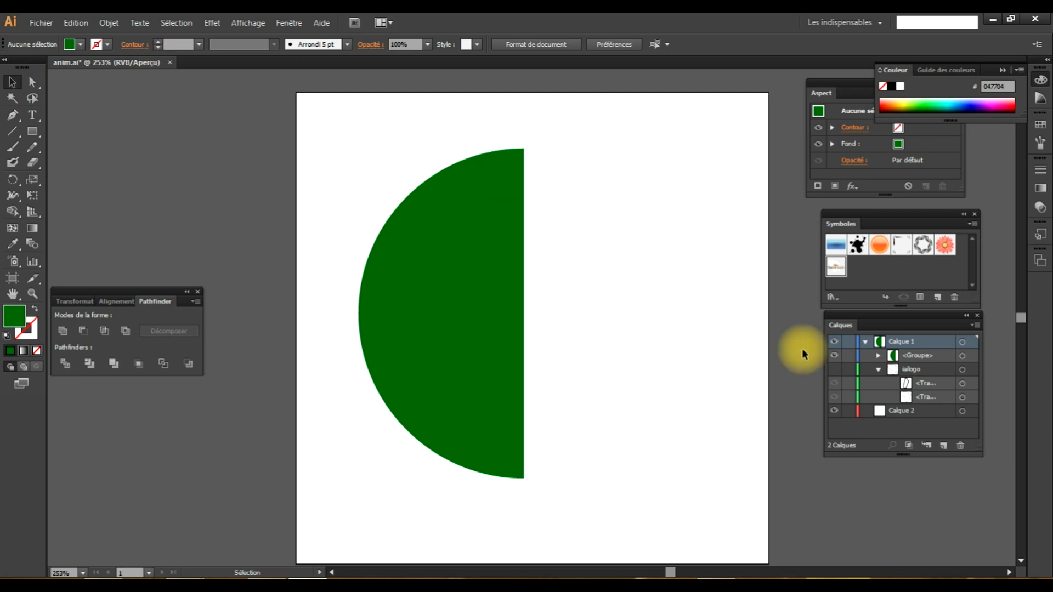
left_click(836, 373)
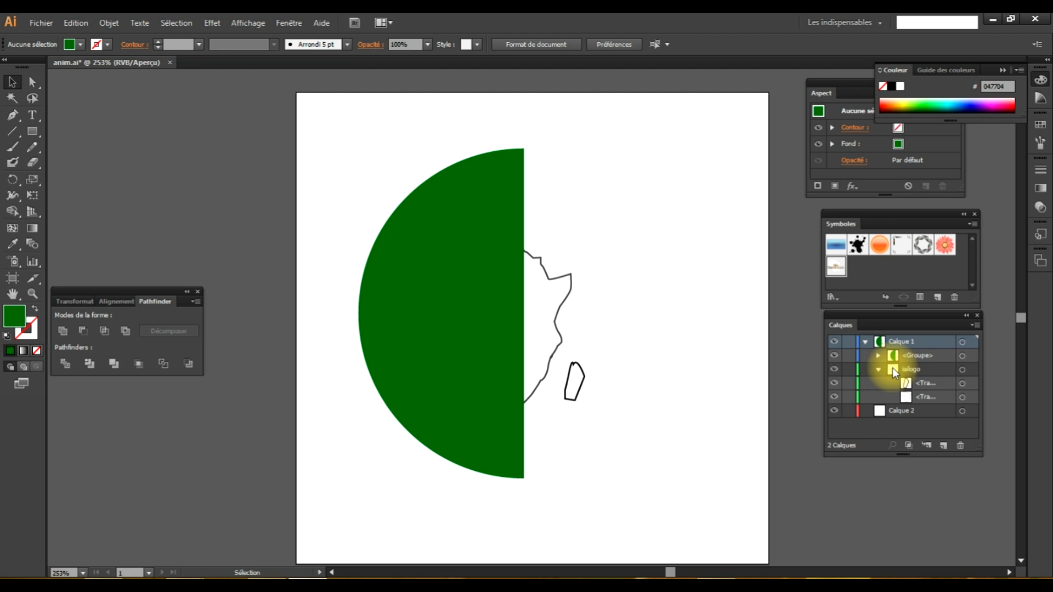
left_click(893, 368)
left_click_drag(893, 369, 894, 340)
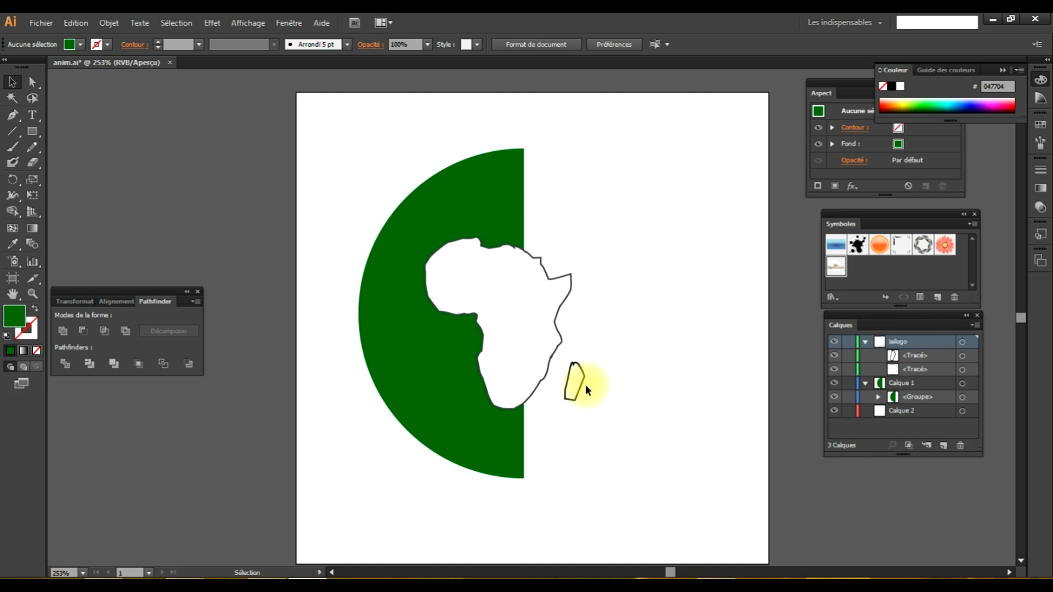
Remove the stroke from the Africa map and from the island beside it
left_click(518, 313)
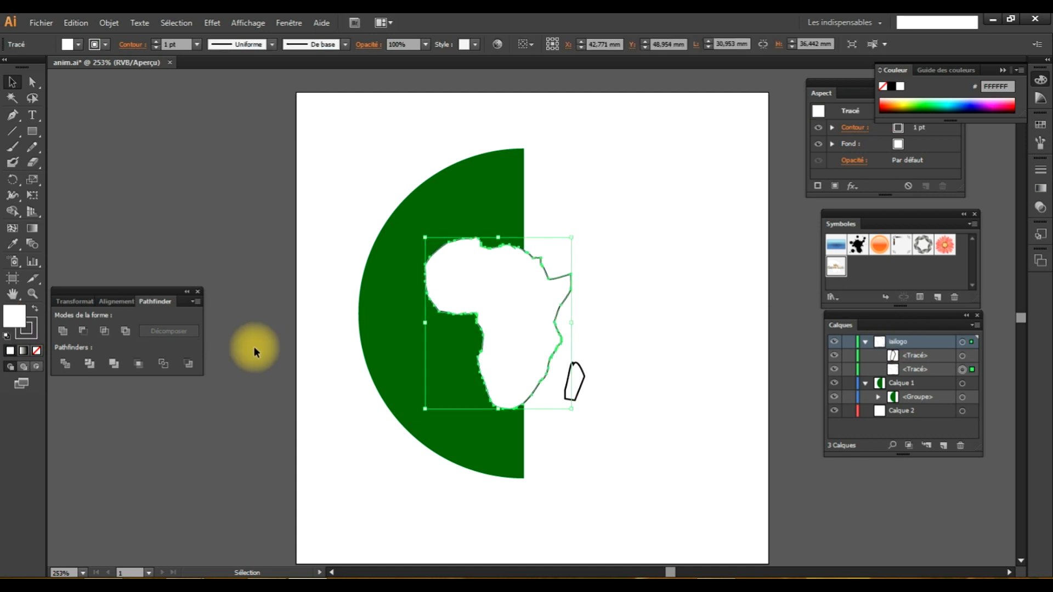
left_click(36, 351)
left_click(579, 379)
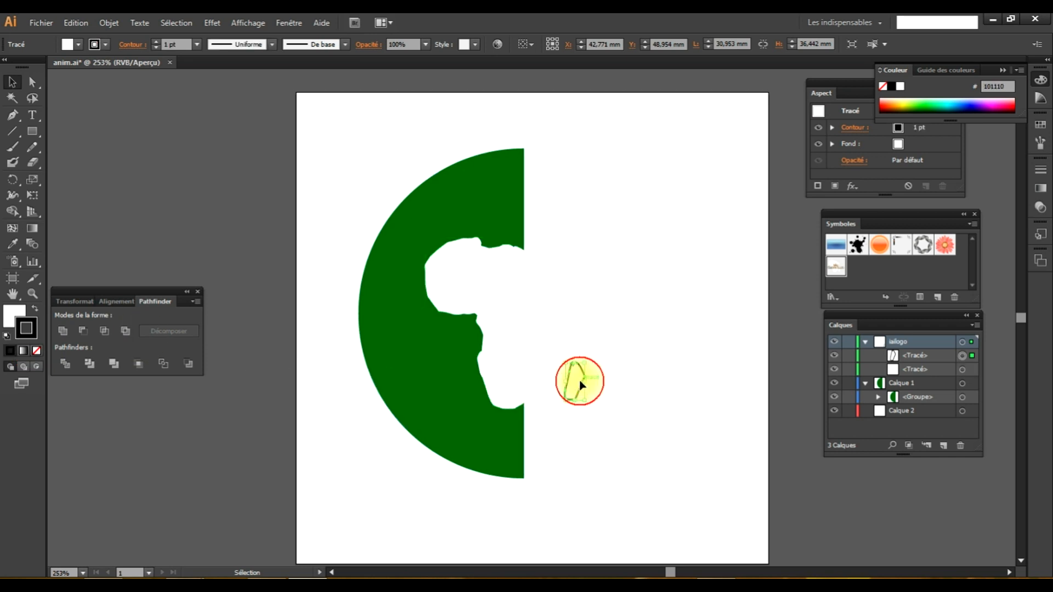
left_click(36, 351)
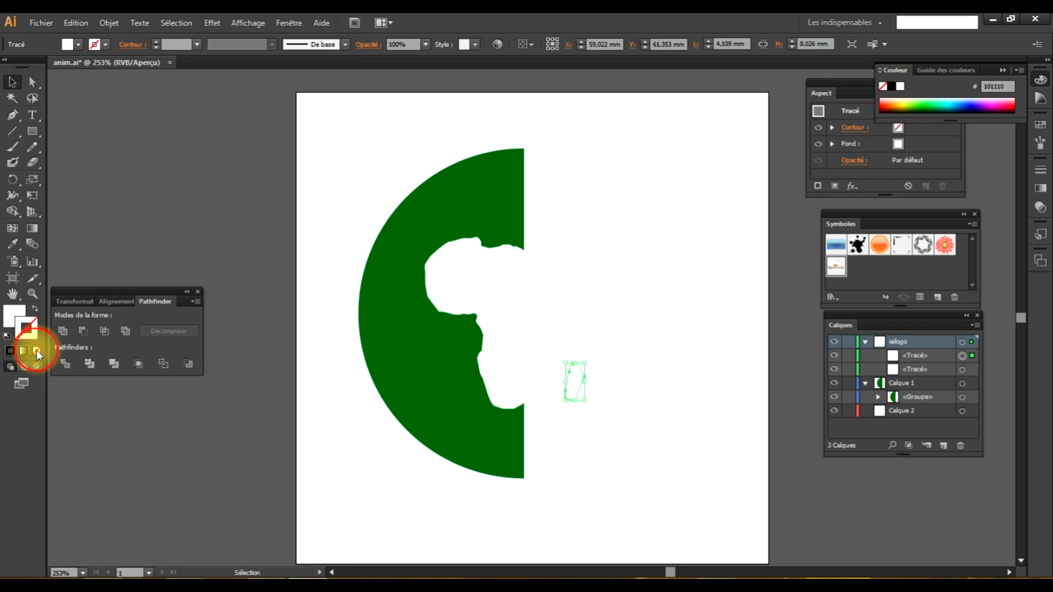
Import iai.png from the TUTO 4 folder into the document
left_click(425, 370)
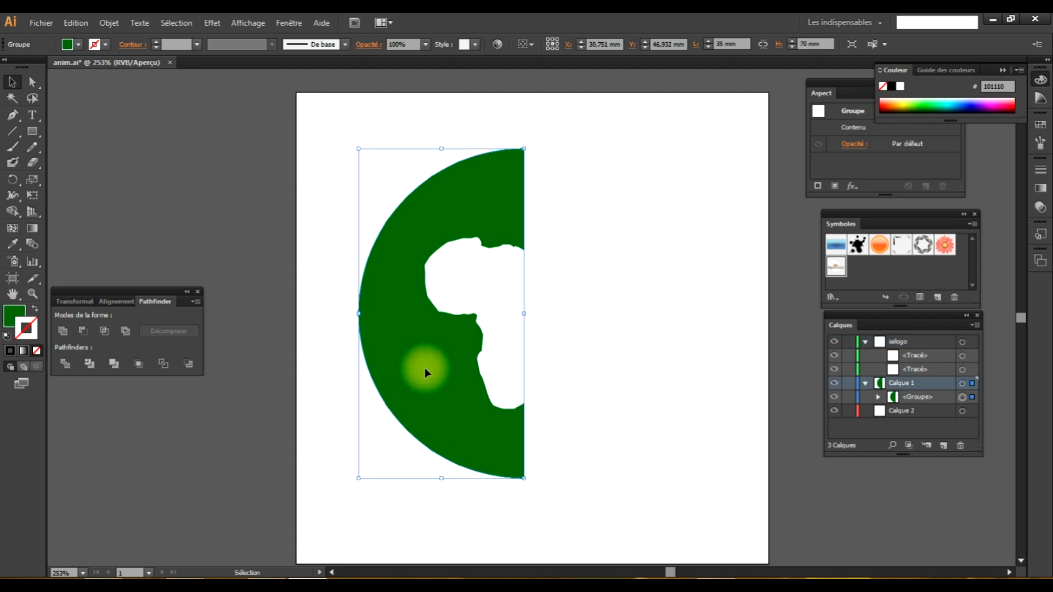
left_click(41, 23)
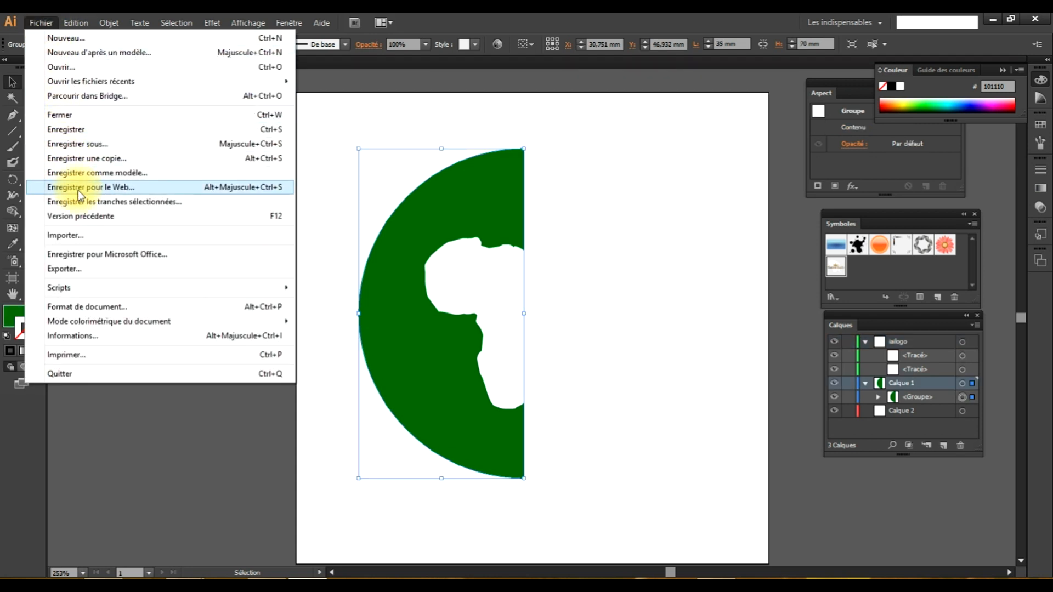
left_click(82, 235)
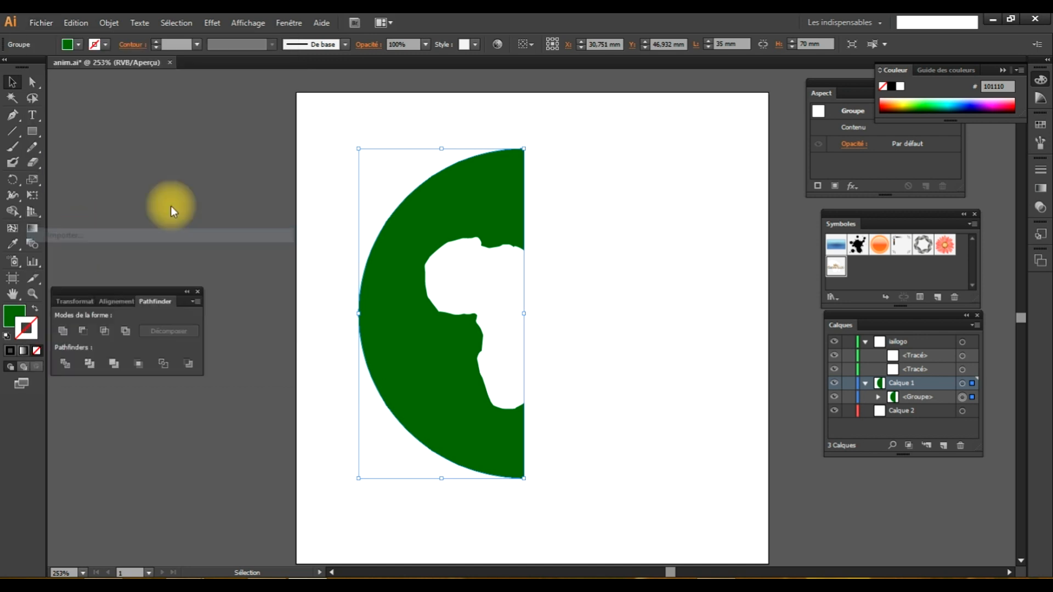
left_click_drag(360, 134, 357, 229)
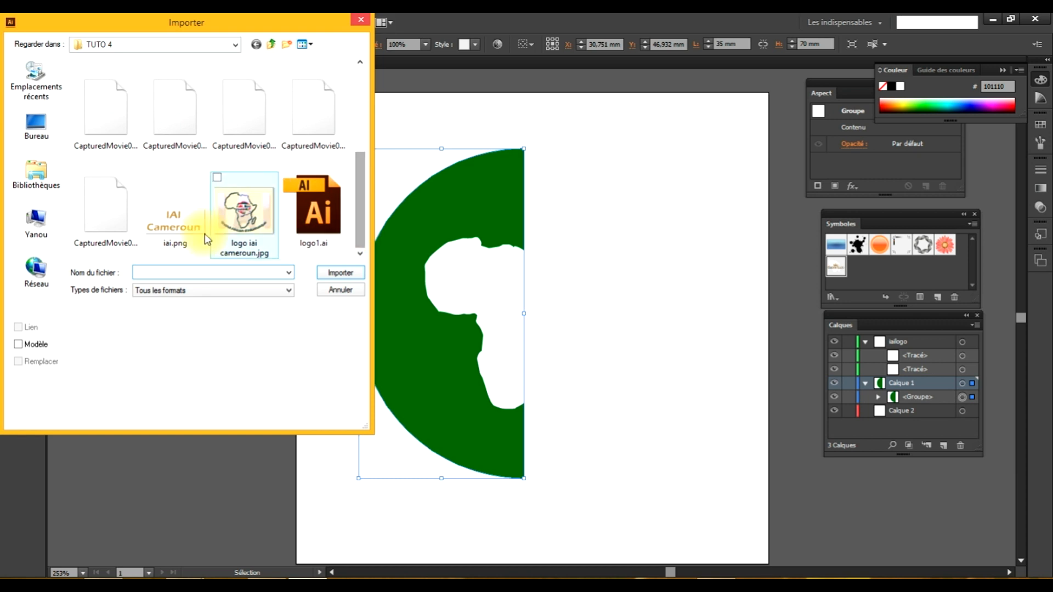
left_click(189, 225)
left_click(341, 273)
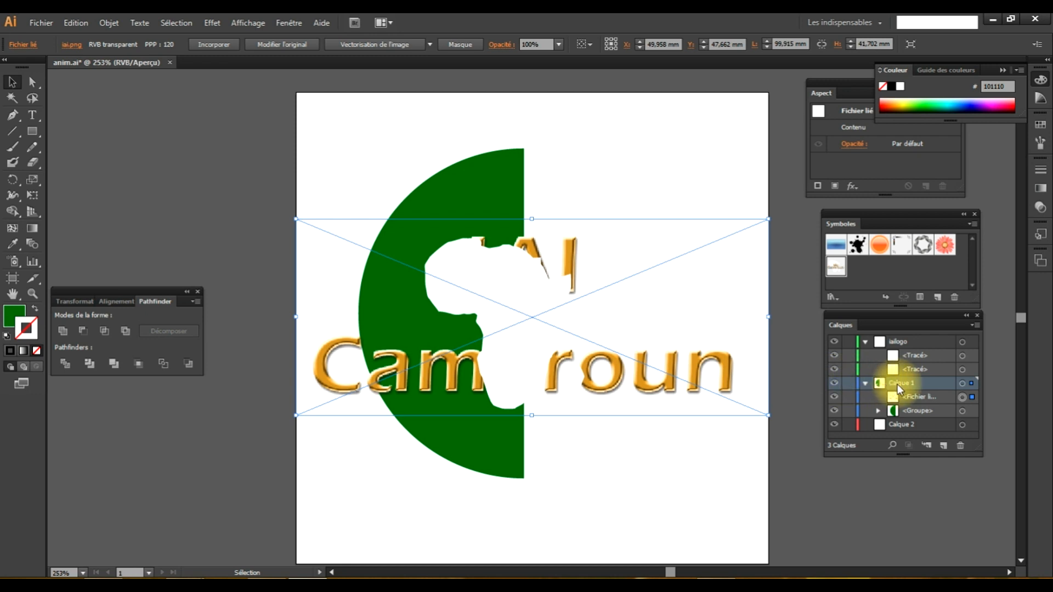
Move the imported image to the Africa map's layer, shrink it to about 49 × 20.5 mm and place it at about X 44 mm, Y 52 mm
left_click(970, 384)
left_click(972, 383)
left_click_drag(971, 367, 969, 355)
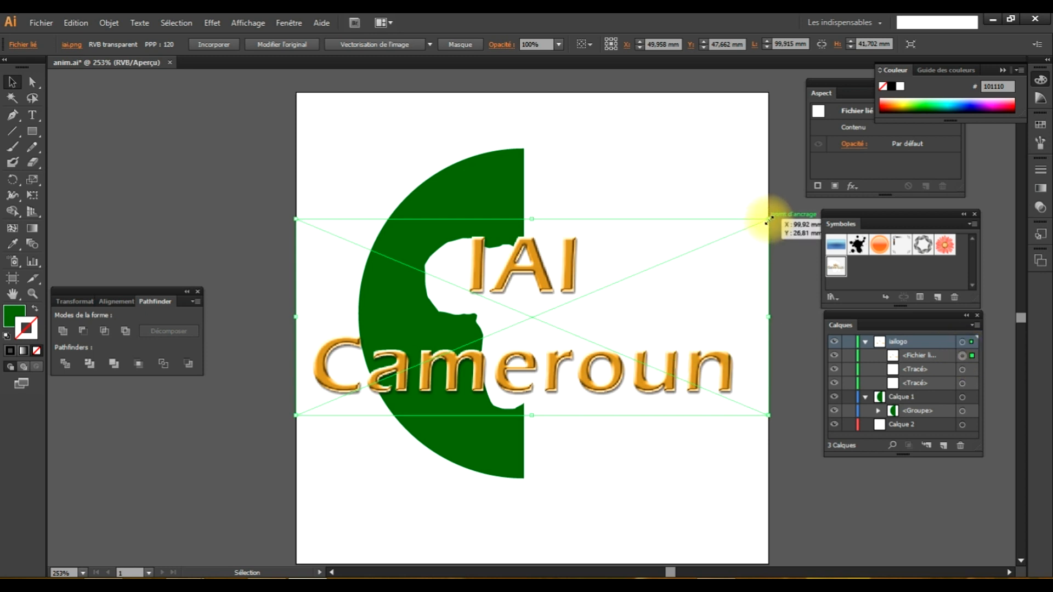
left_click_drag(768, 218, 528, 312)
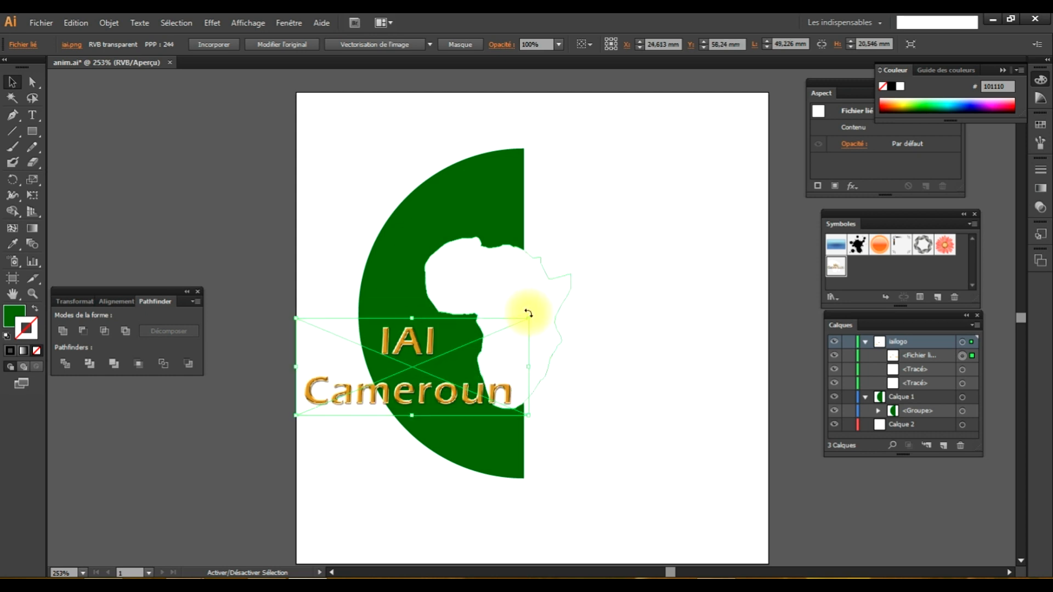
left_click_drag(421, 400, 511, 371)
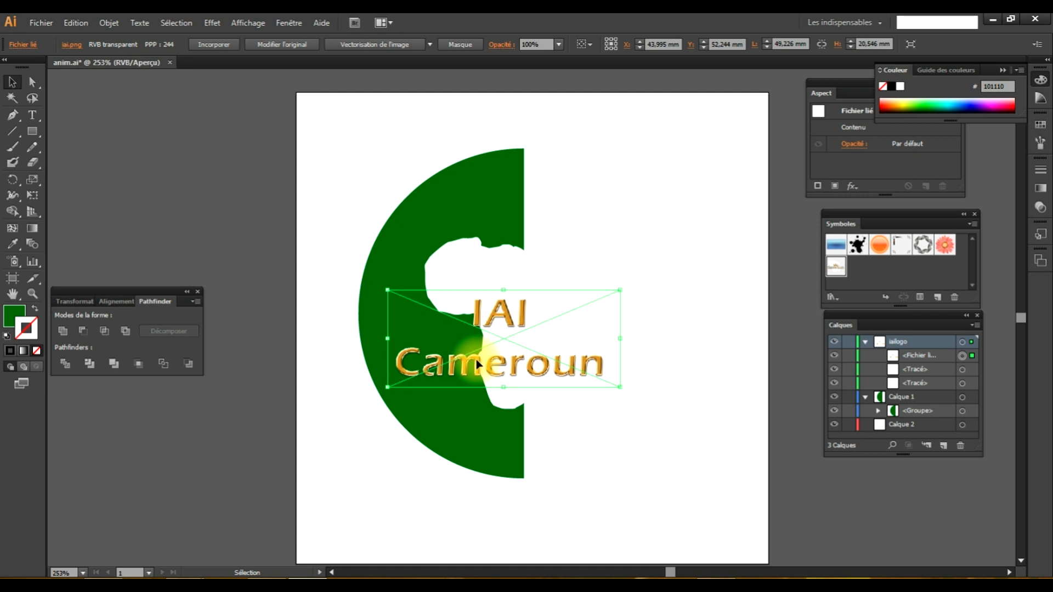
Try to create a symbol from the linked IAI Cameroun image
left_click_drag(477, 363, 884, 274)
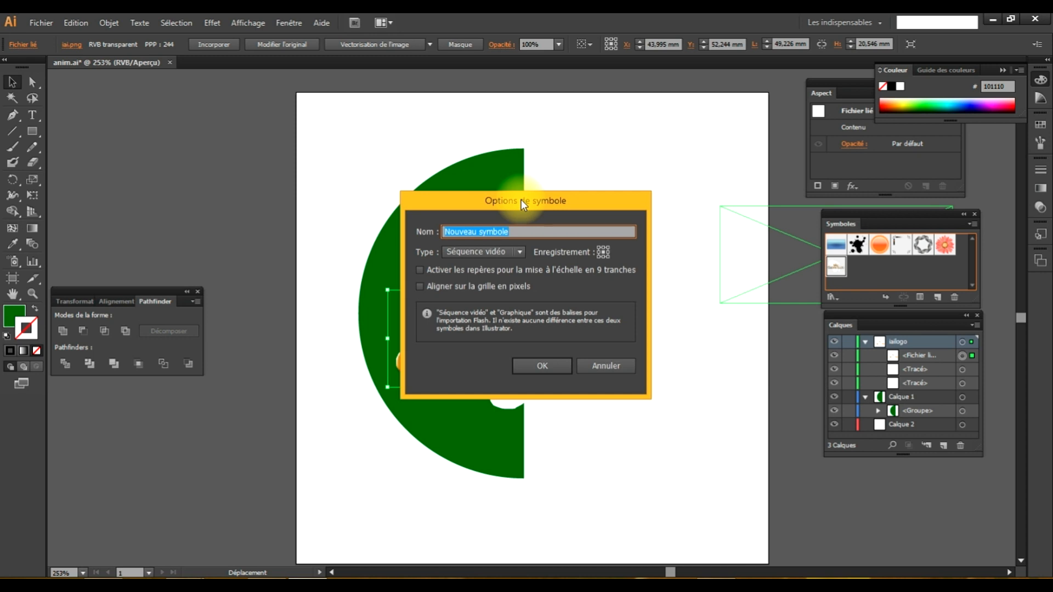
type("iai22")
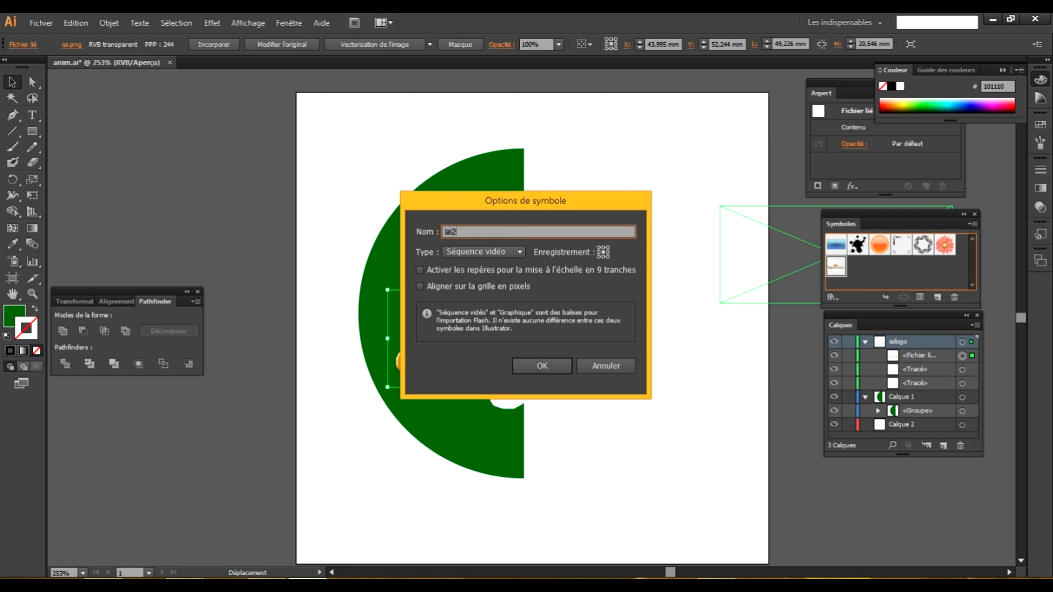
left_click(538, 364)
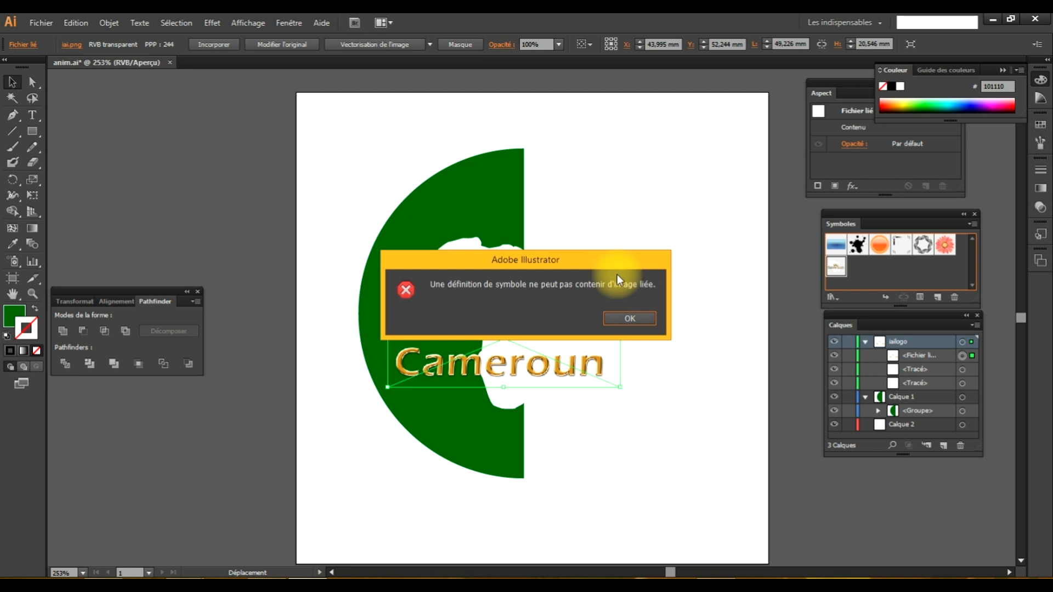
left_click(632, 318)
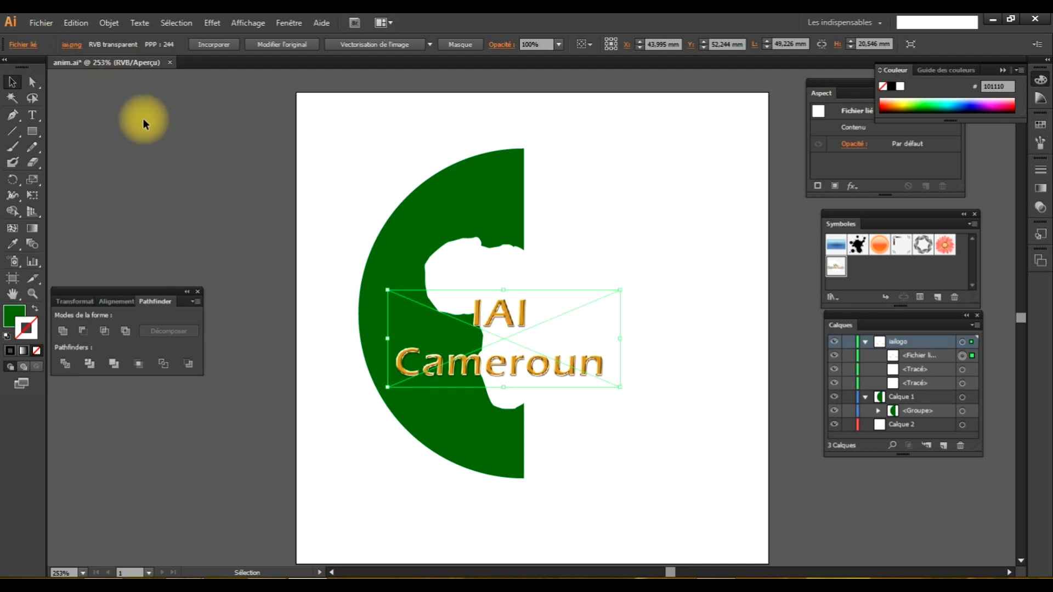
Embed the IAI Cameroun image to save it as a symbol named iai22, and delete its instance from the artboard
left_click(215, 44)
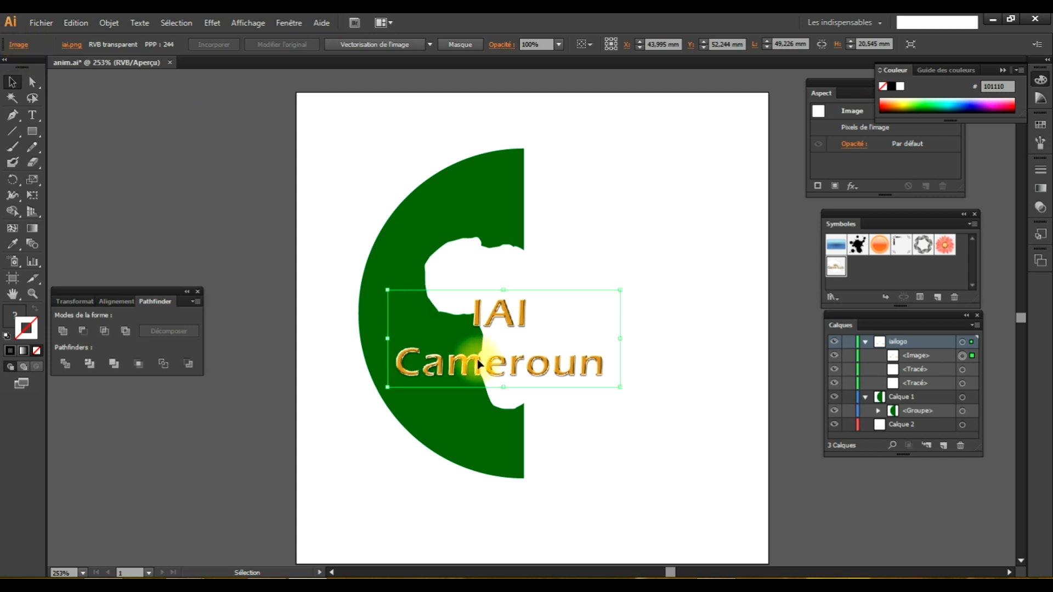
left_click_drag(477, 364, 827, 272)
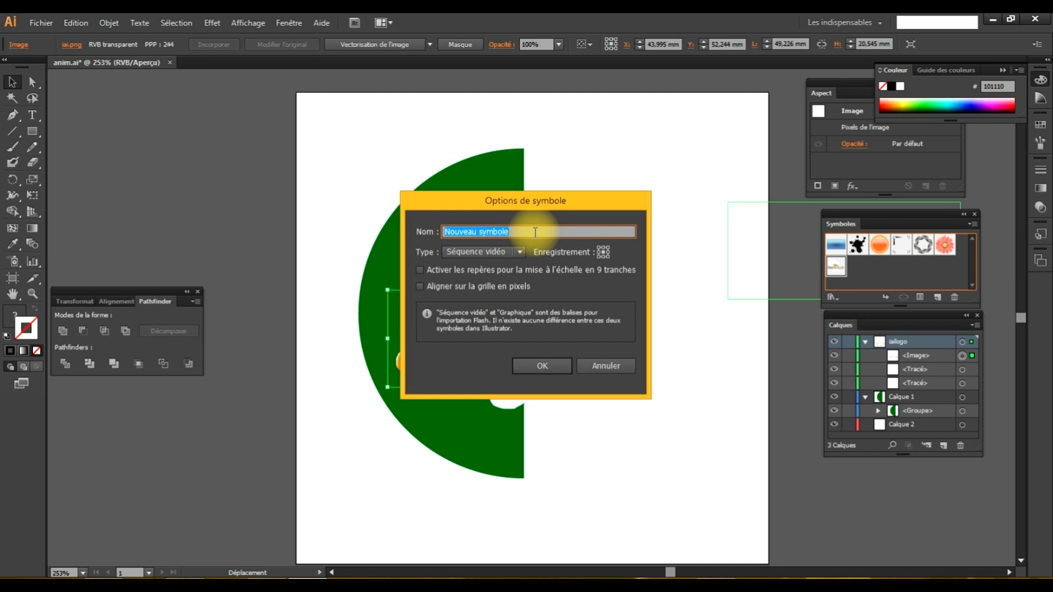
type("iai22")
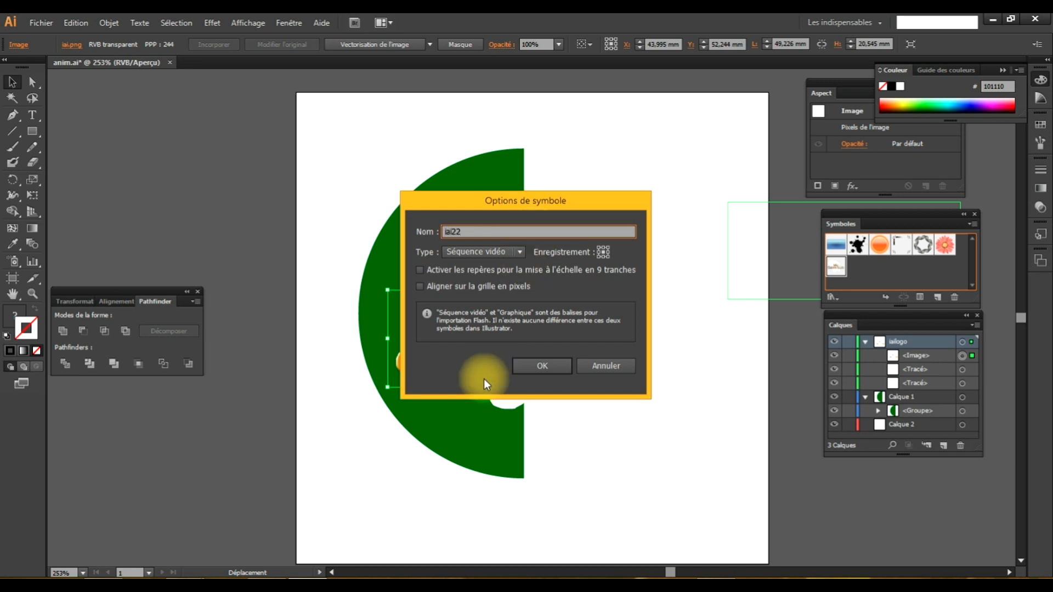
left_click(532, 367)
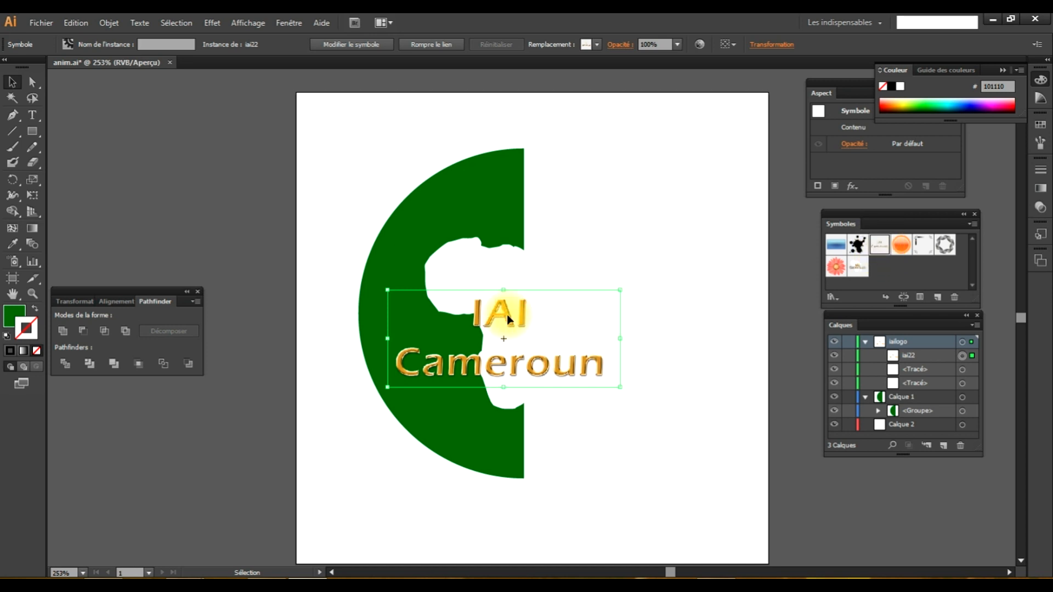
key("Delete")
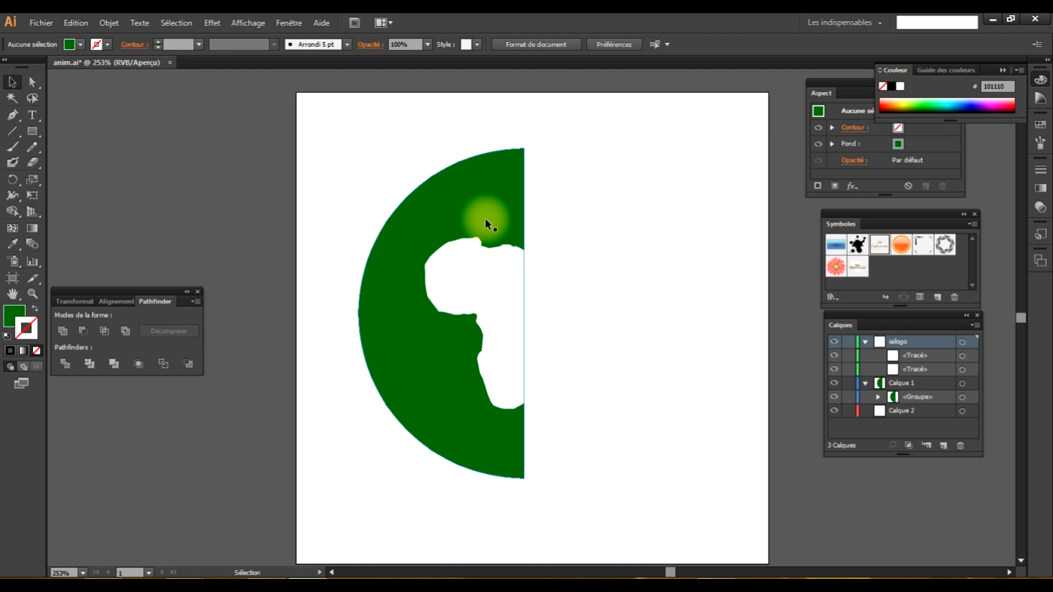
Select the Africa map and the island together, scale them down and place them across the upper middle of the half-circle's straight edge
left_click(485, 218)
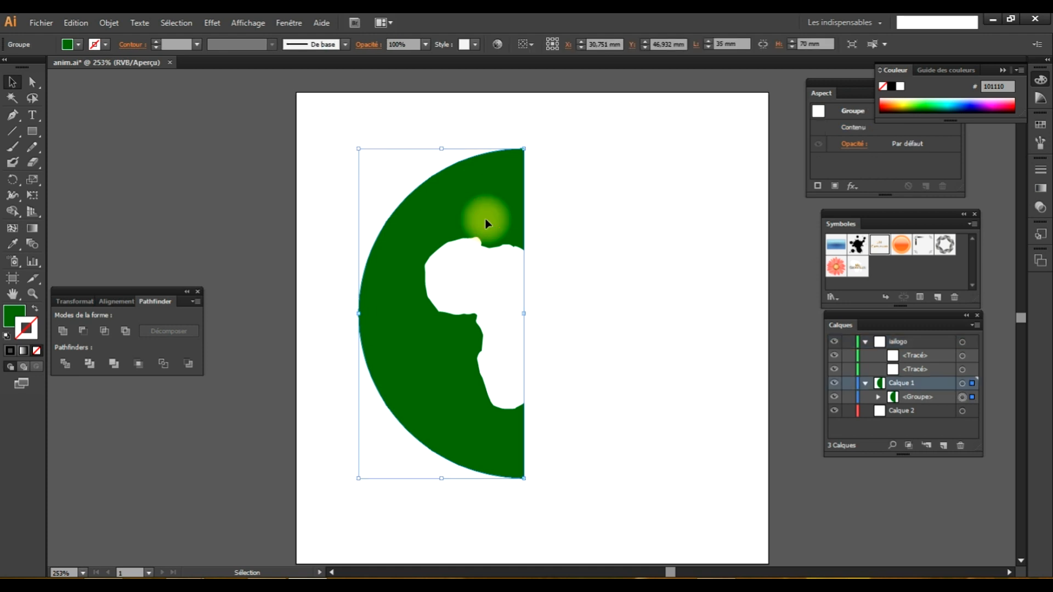
left_click(493, 292)
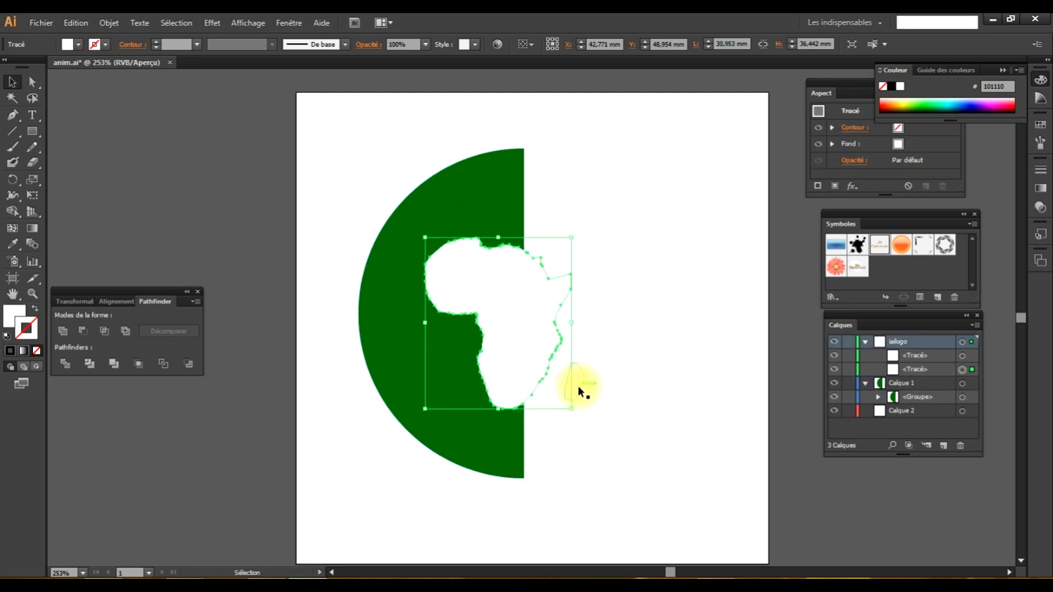
left_click(578, 384, "shift")
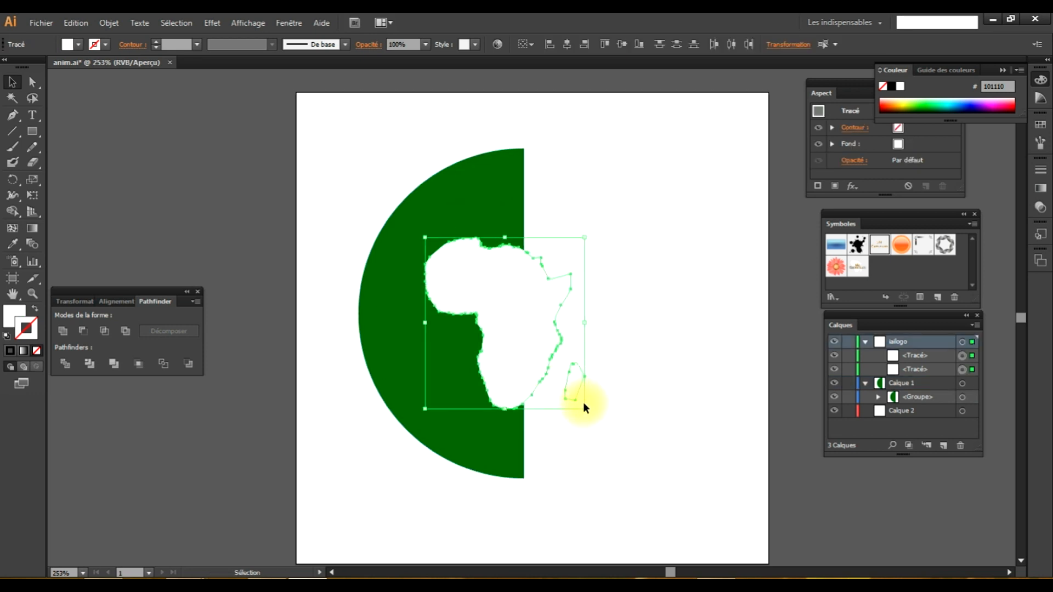
left_click_drag(584, 409, 560, 357)
left_click_drag(490, 315, 527, 307)
Start a 3D Revolve effect on the green half-circle with its rotation set to 0° around all three axes
left_click(410, 281)
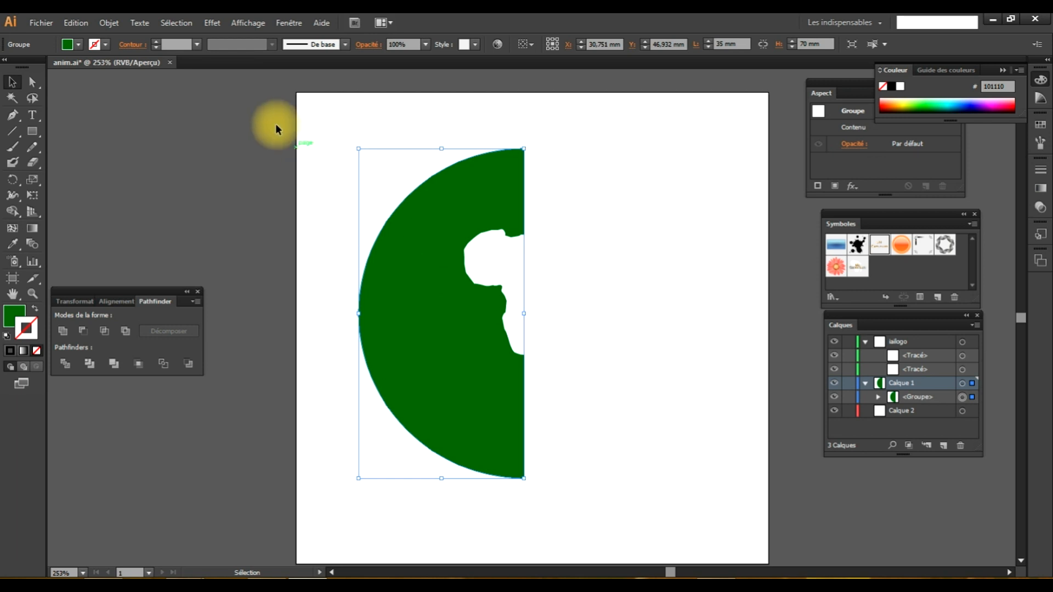
left_click(212, 25)
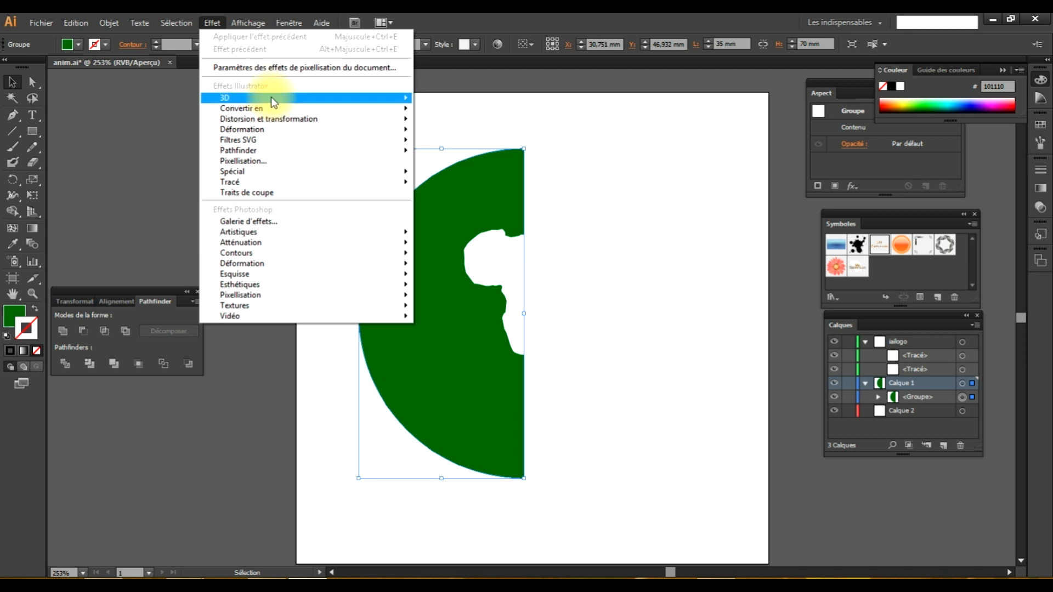
mouse_move(273, 102)
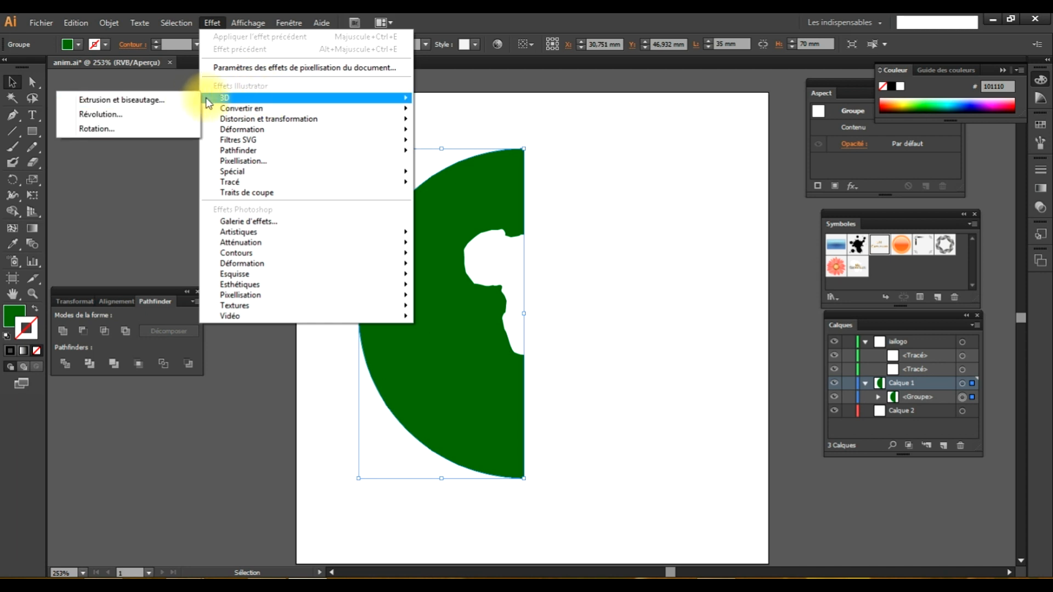
left_click(146, 116)
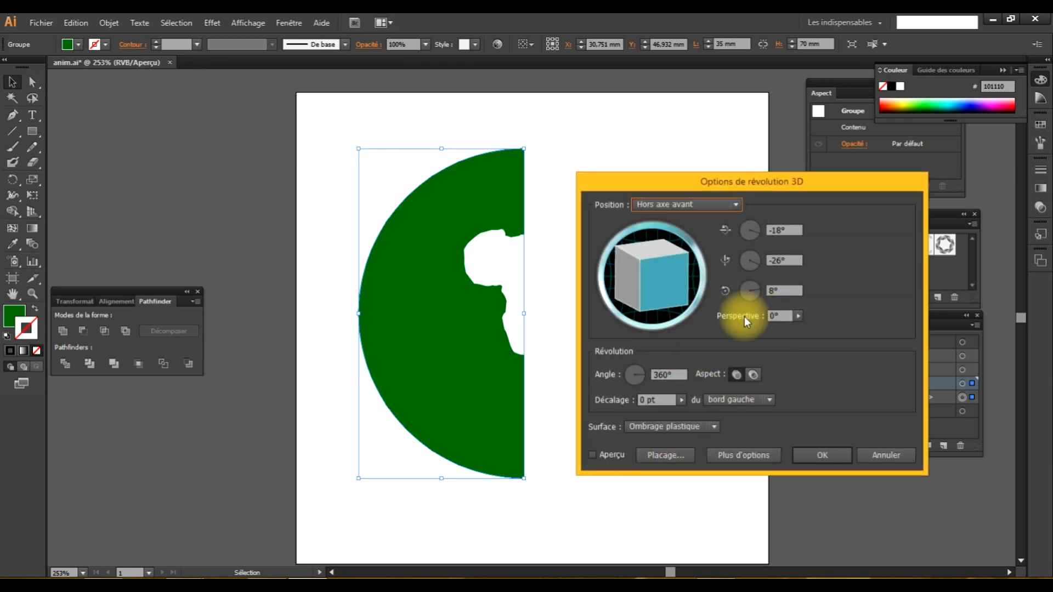
double_click(784, 260)
type("0")
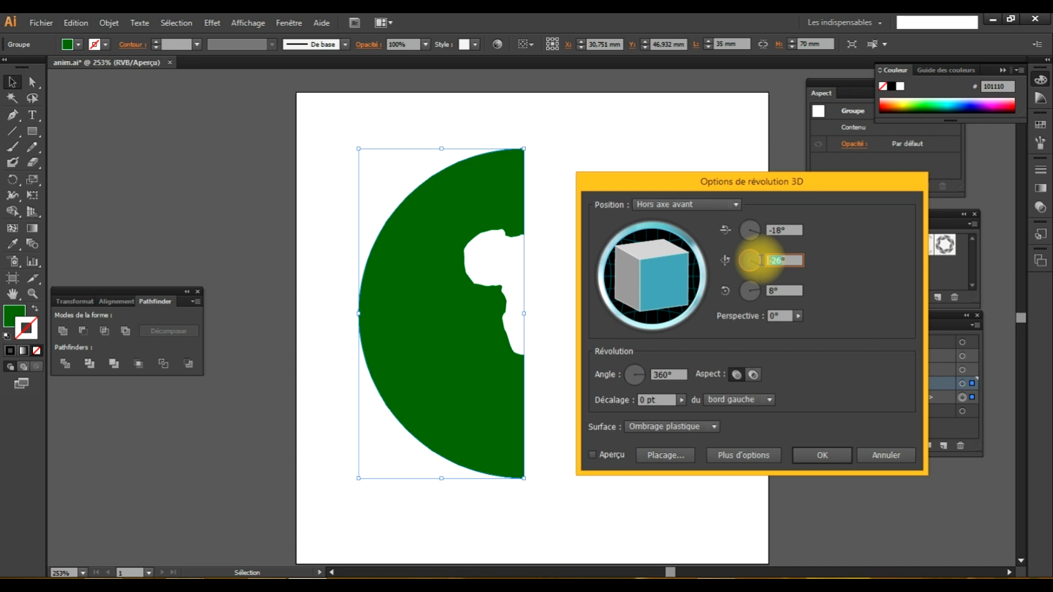
double_click(778, 230)
type("0")
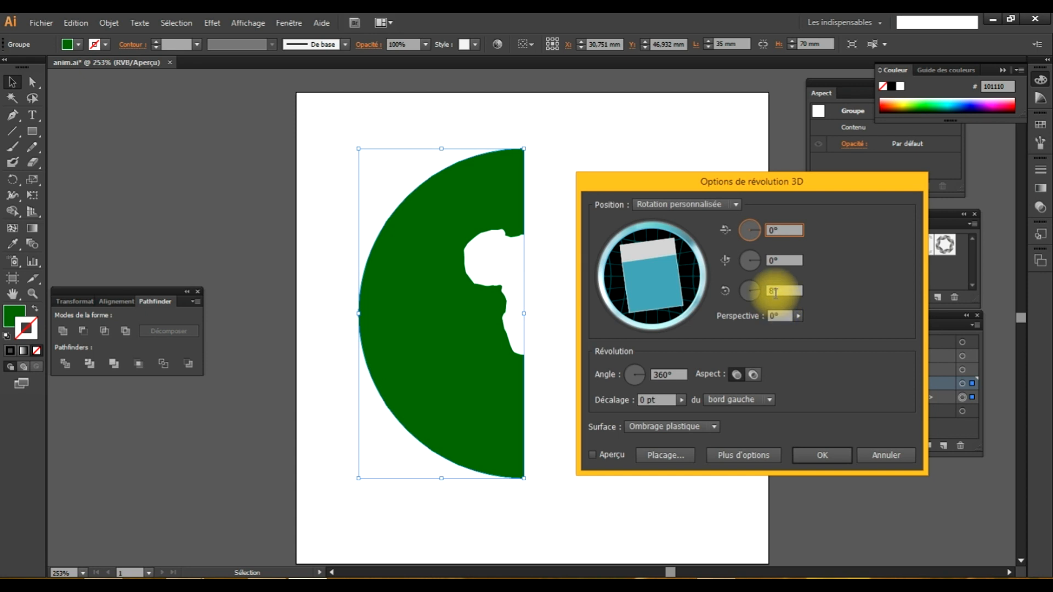
left_click_drag(776, 291, 755, 289)
type("0")
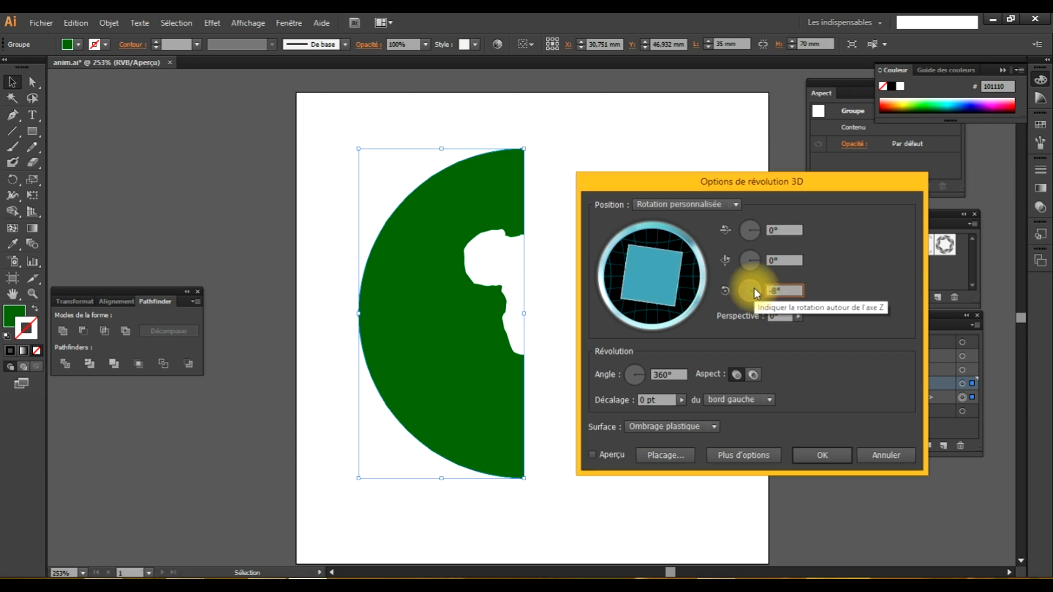
double_click(781, 291)
type("0")
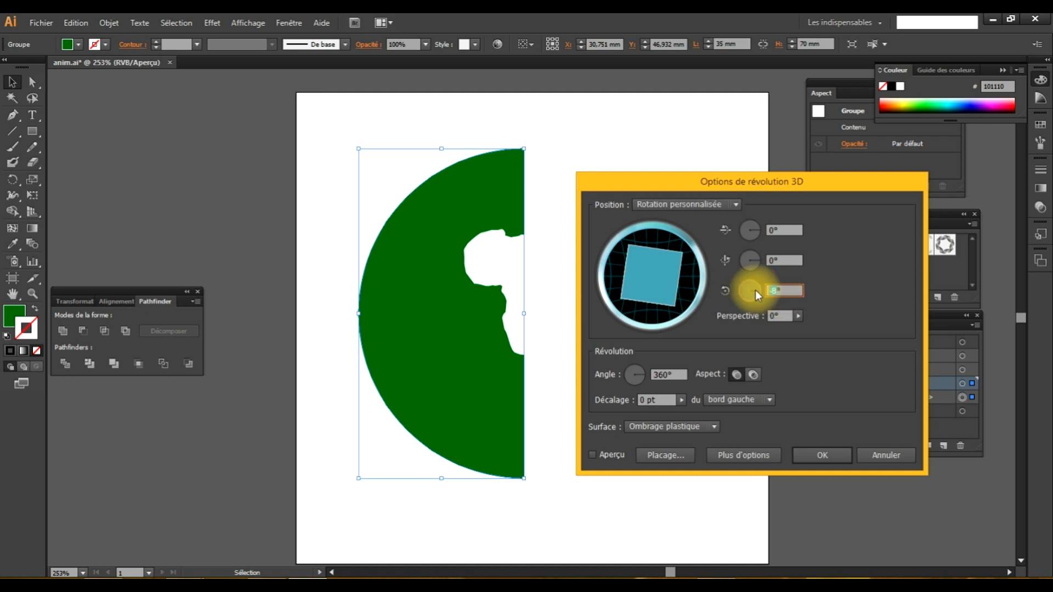
Preview the revolve and set its offset to start from the right edge (bord droit) to form a full globe
left_click(594, 456)
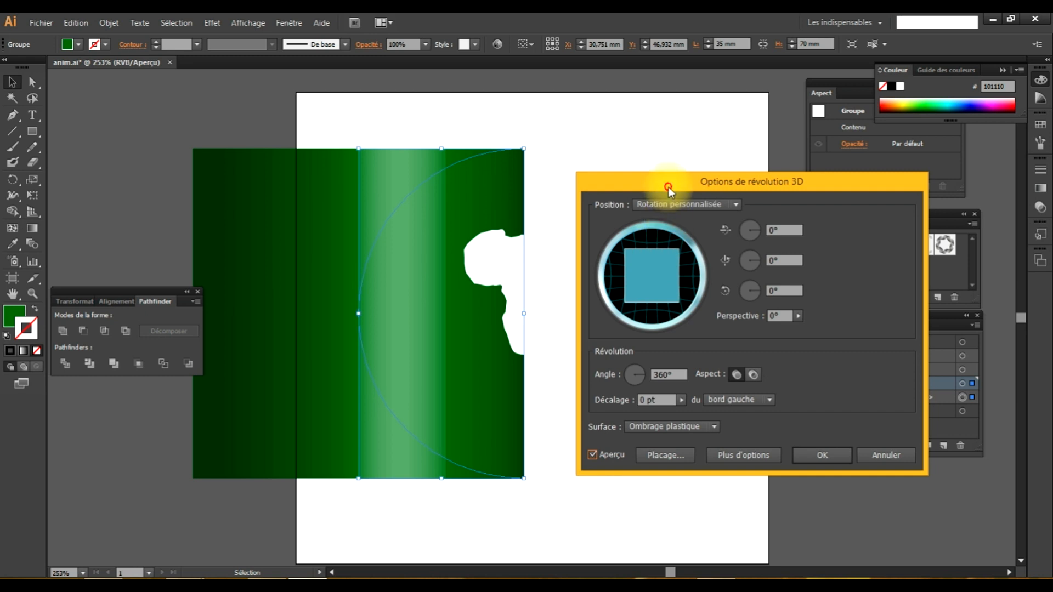
left_click_drag(669, 186, 715, 164)
key("super+c")
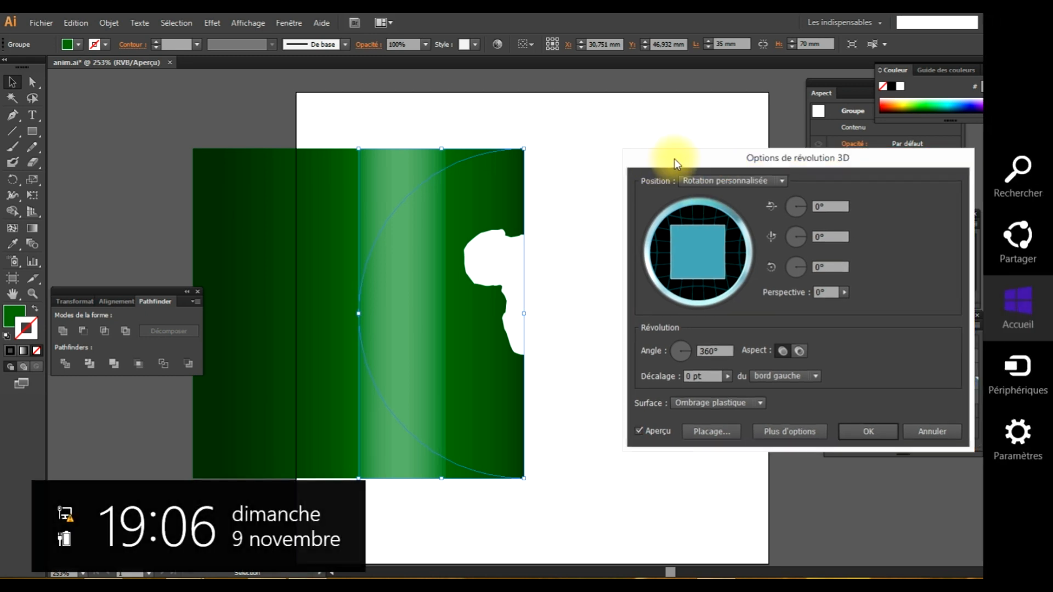
left_click(676, 159)
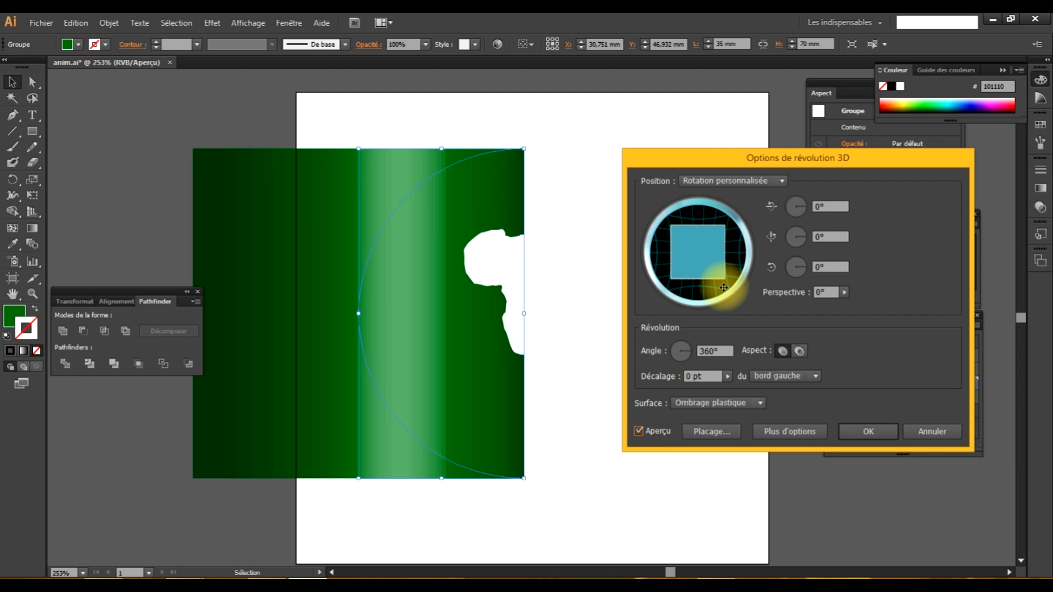
left_click(817, 378)
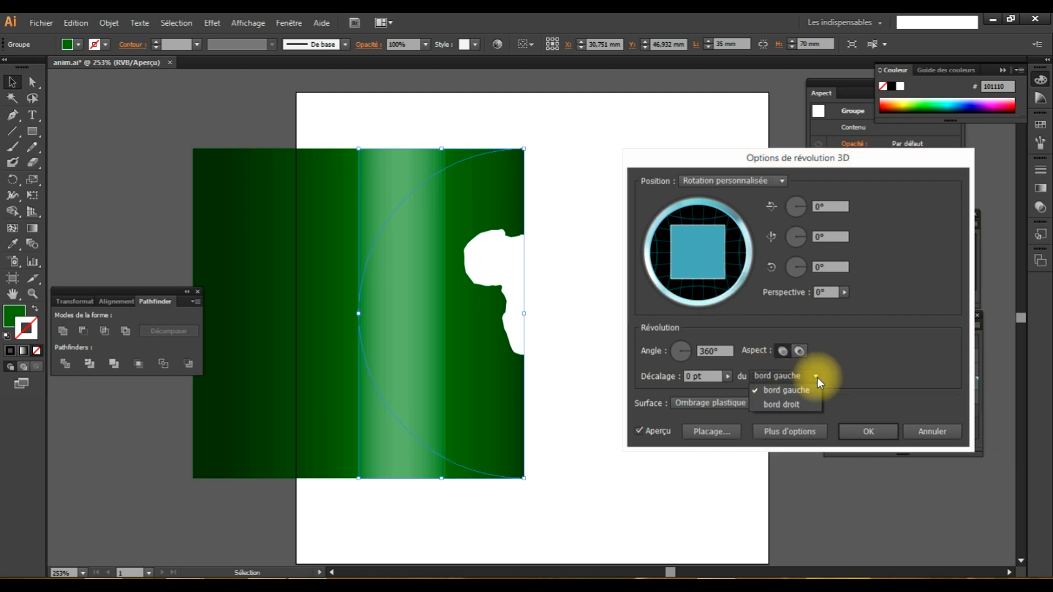
left_click(798, 403)
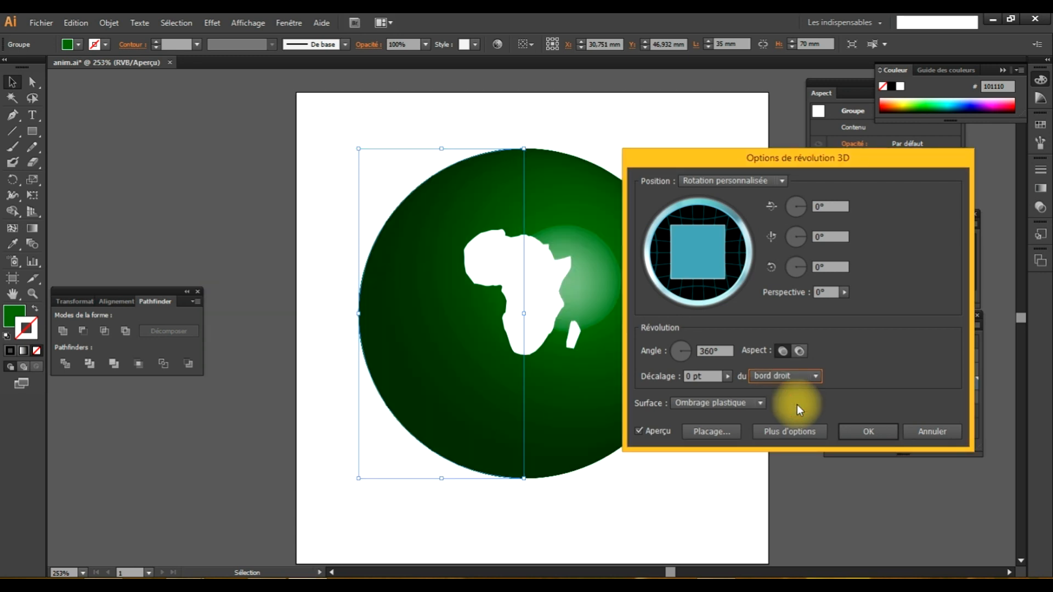
left_click_drag(718, 166, 762, 137)
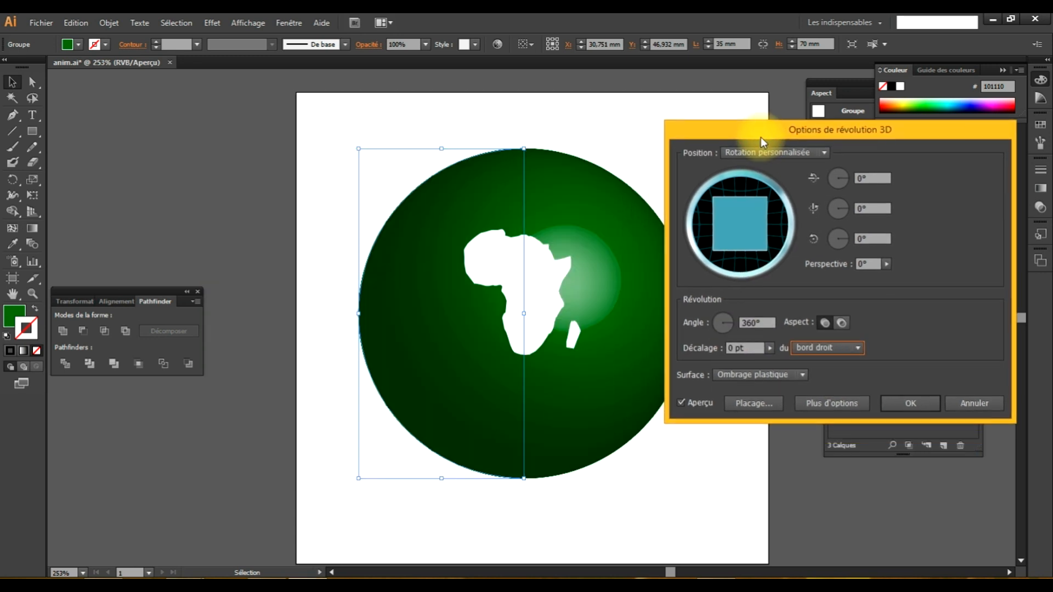
Map the iai22 symbol onto the globe's surface and move it to the lower part of the visible half
left_click(768, 403)
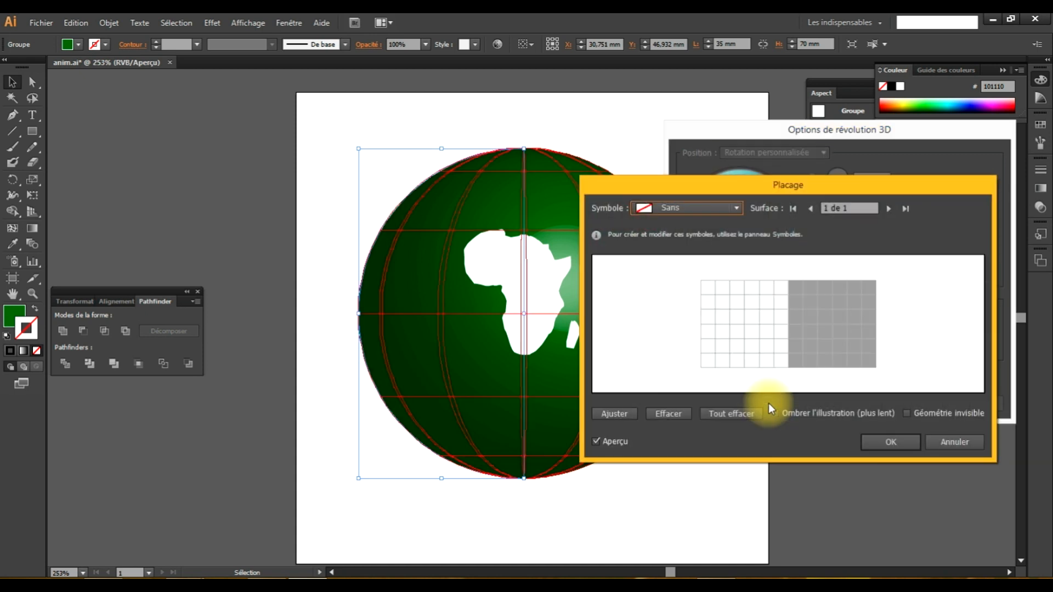
left_click(735, 207)
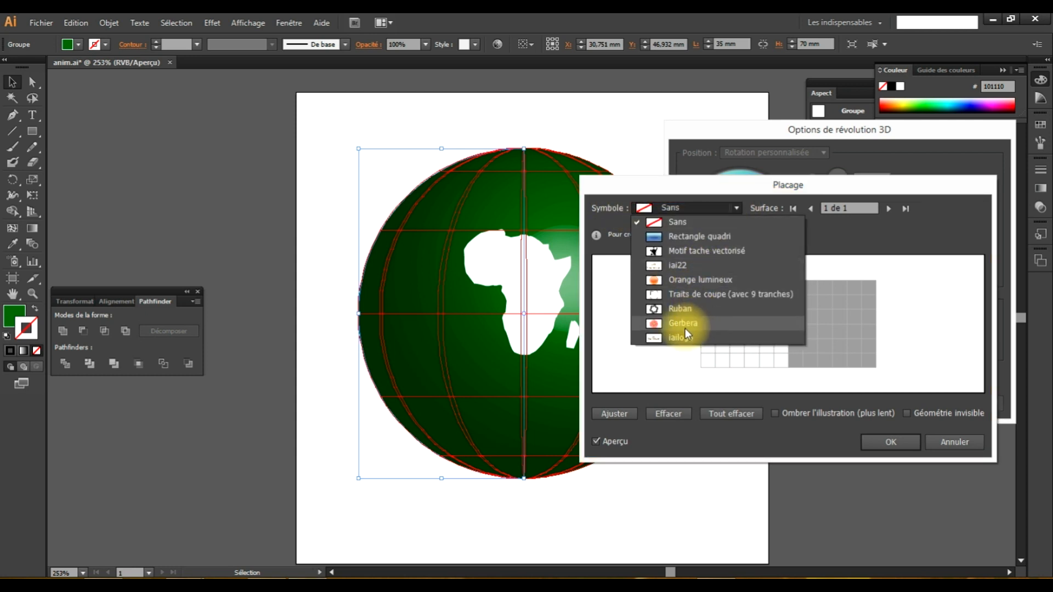
left_click(683, 266)
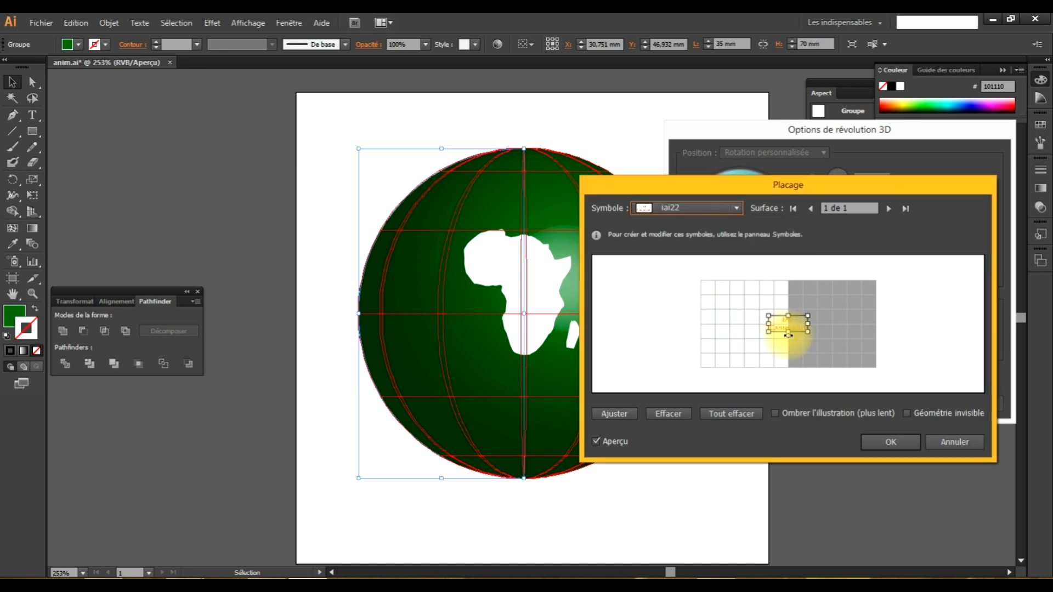
left_click_drag(782, 331, 733, 342)
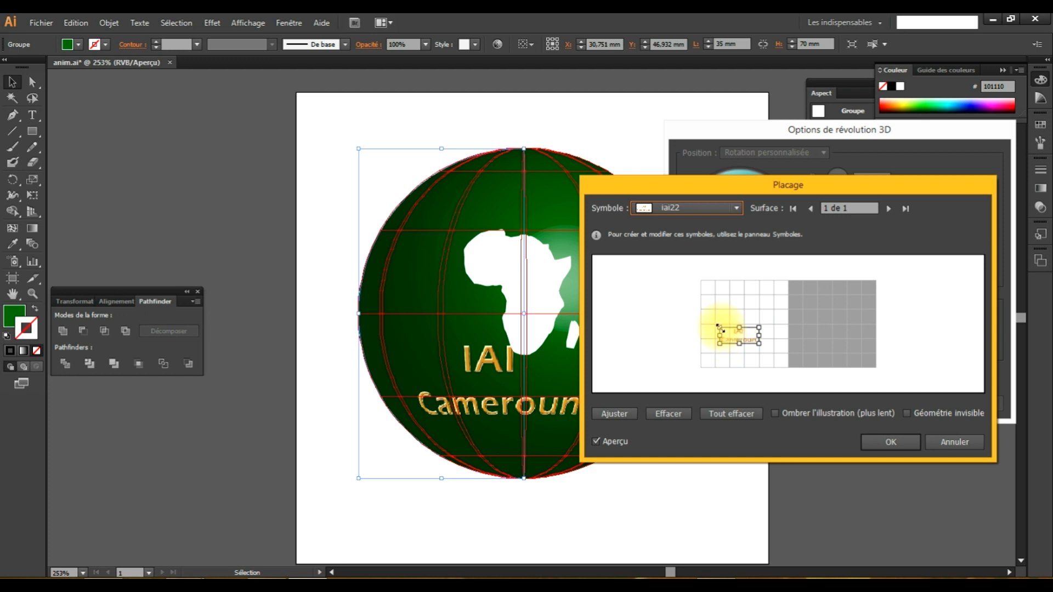
Enlarge the mapped iai22 text, place it just below the Africa map and apply the 3D revolve
left_click_drag(718, 326, 737, 346)
left_click(727, 341)
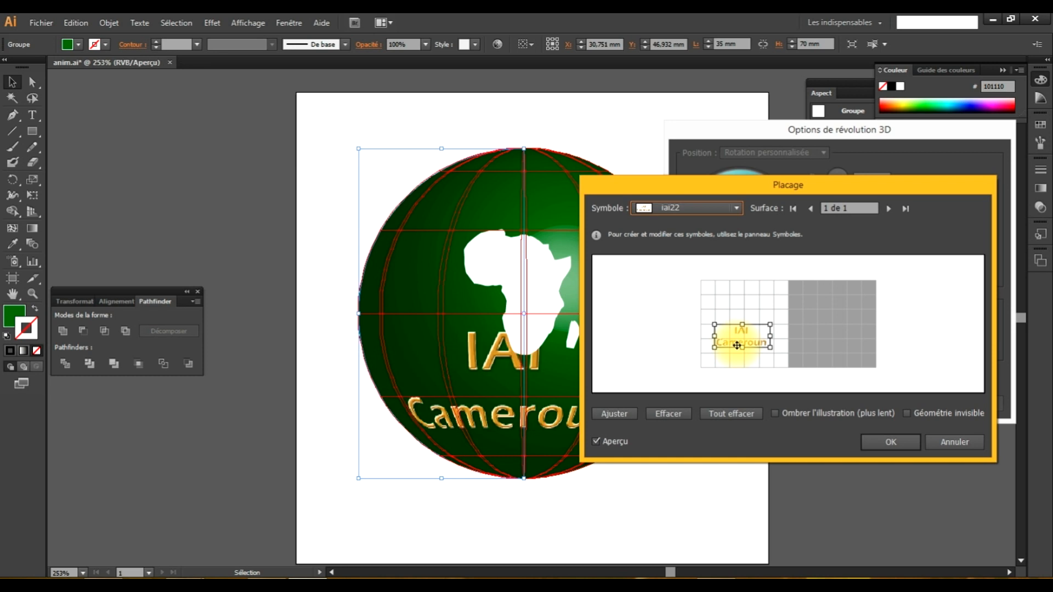
left_click_drag(737, 346, 741, 349)
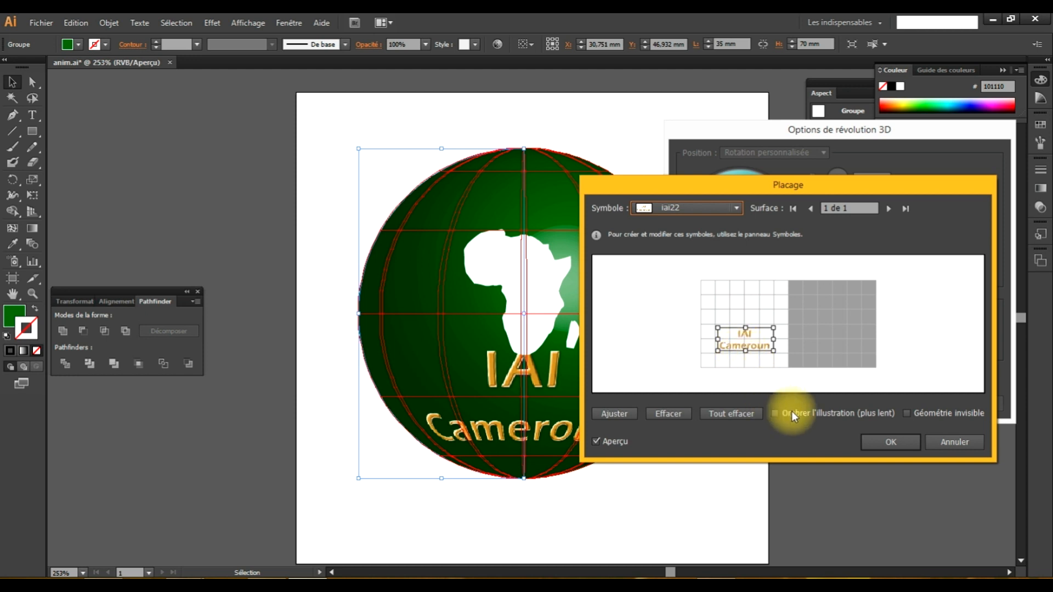
left_click(890, 443)
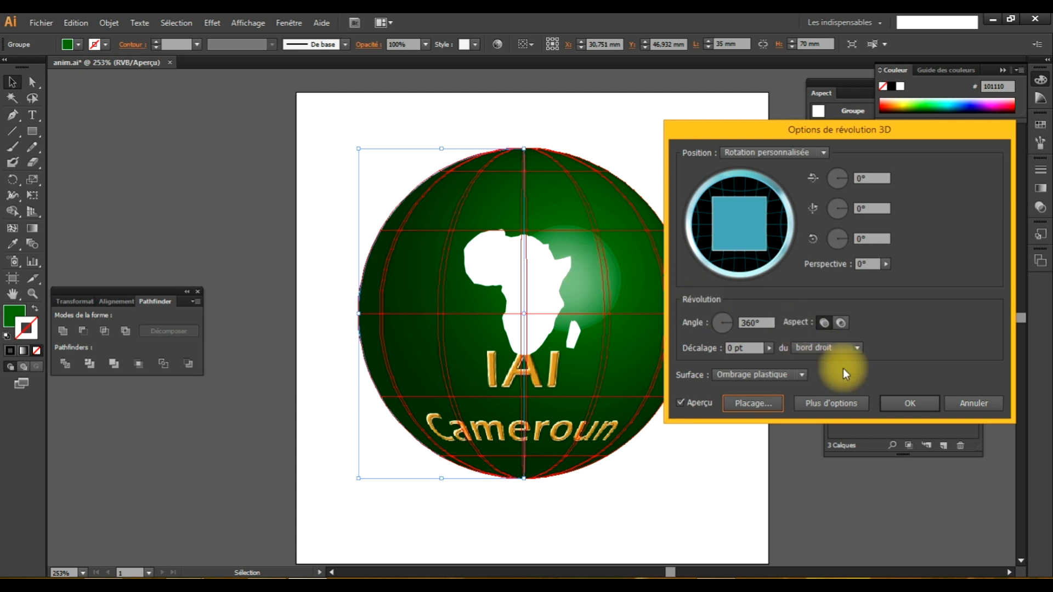
left_click(890, 401)
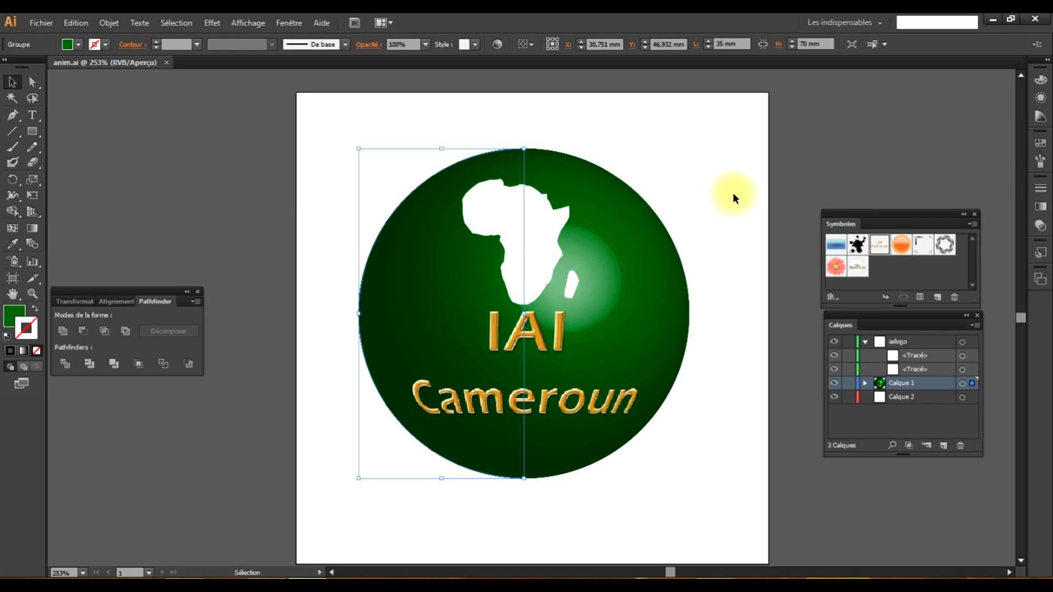
Show the globe's Appearance (Aspect) settings in a floating panel beside the artboard and collapse the colour guide
left_click(1040, 100)
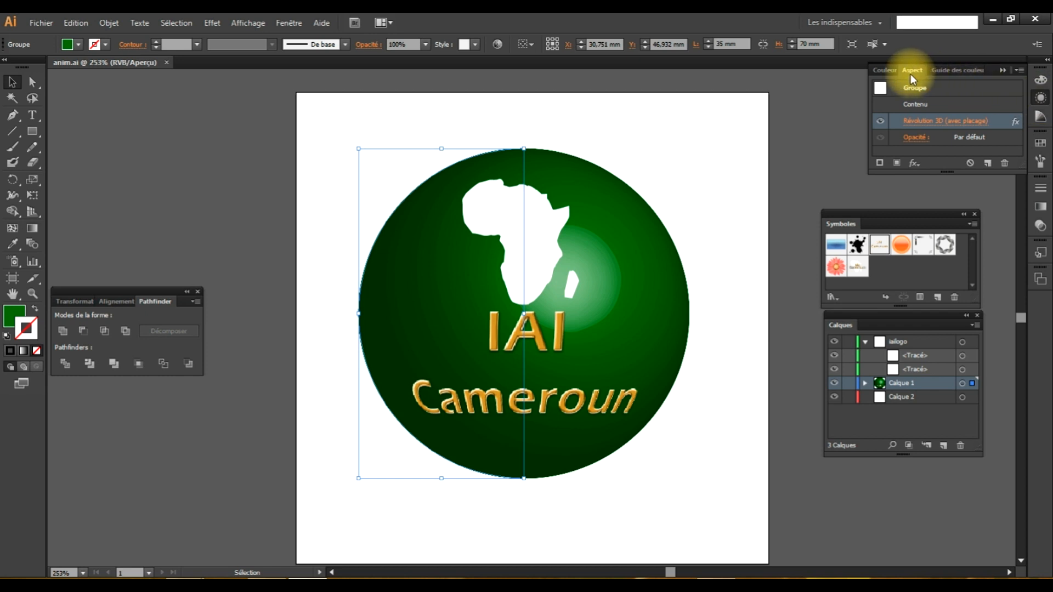
left_click_drag(911, 72, 798, 106)
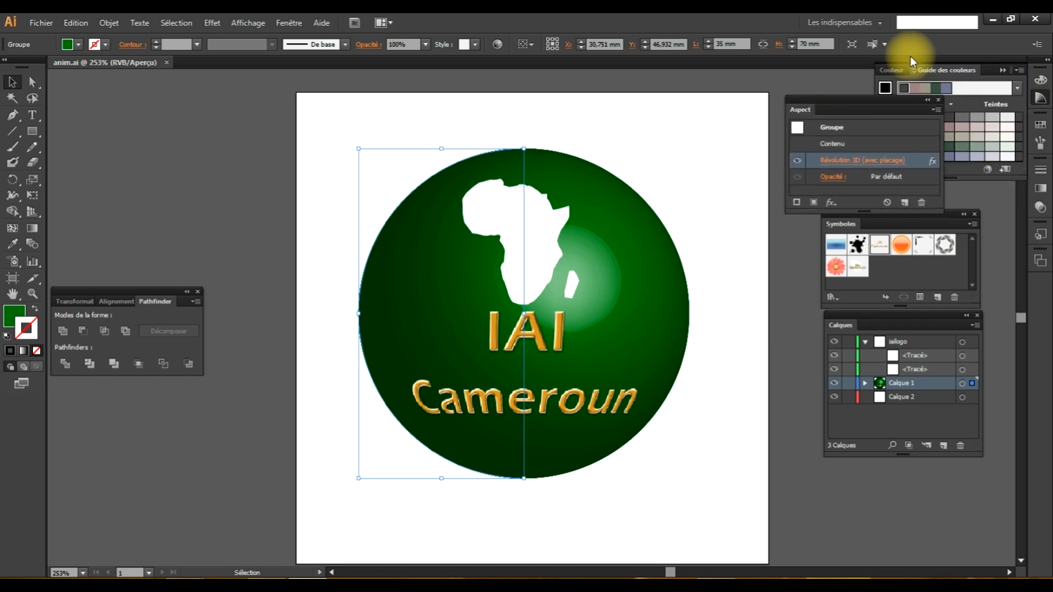
left_click(1002, 70)
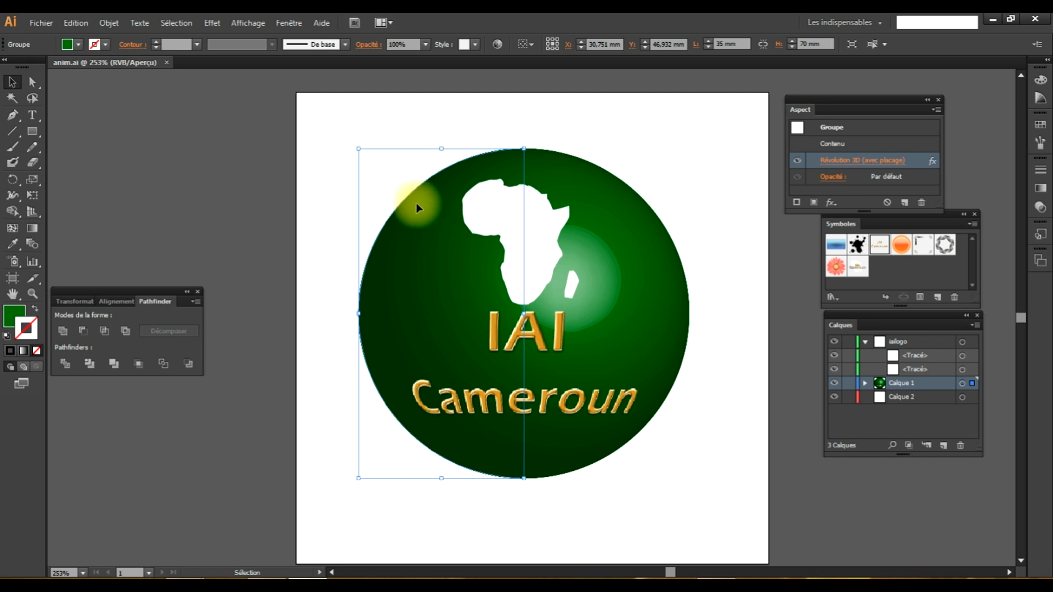
Copy the globe, switch to Photoshop and create a new document 100 mm wide and 100 mm high
key("a")
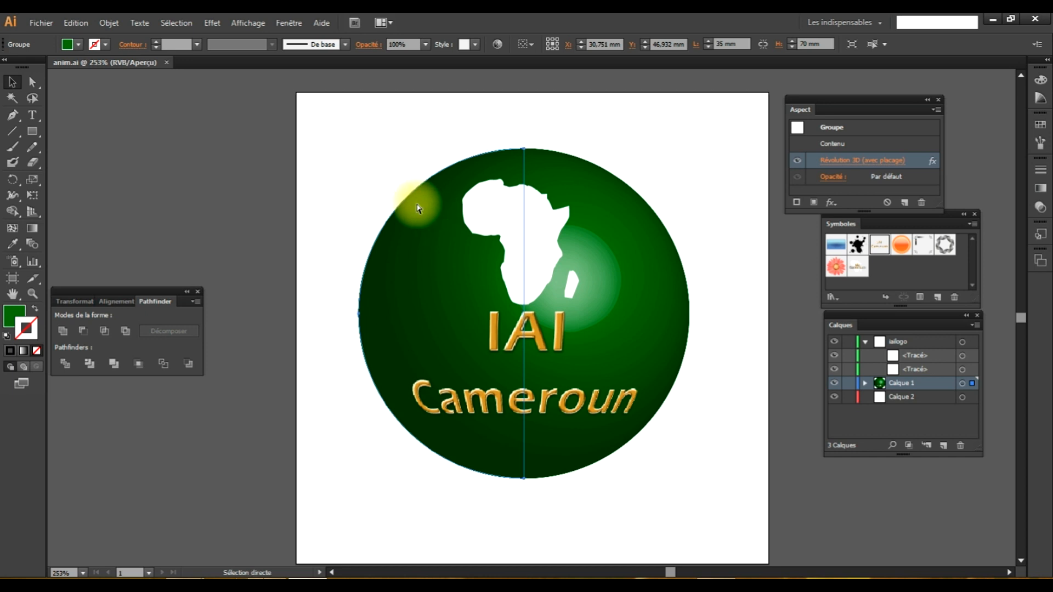
key("v")
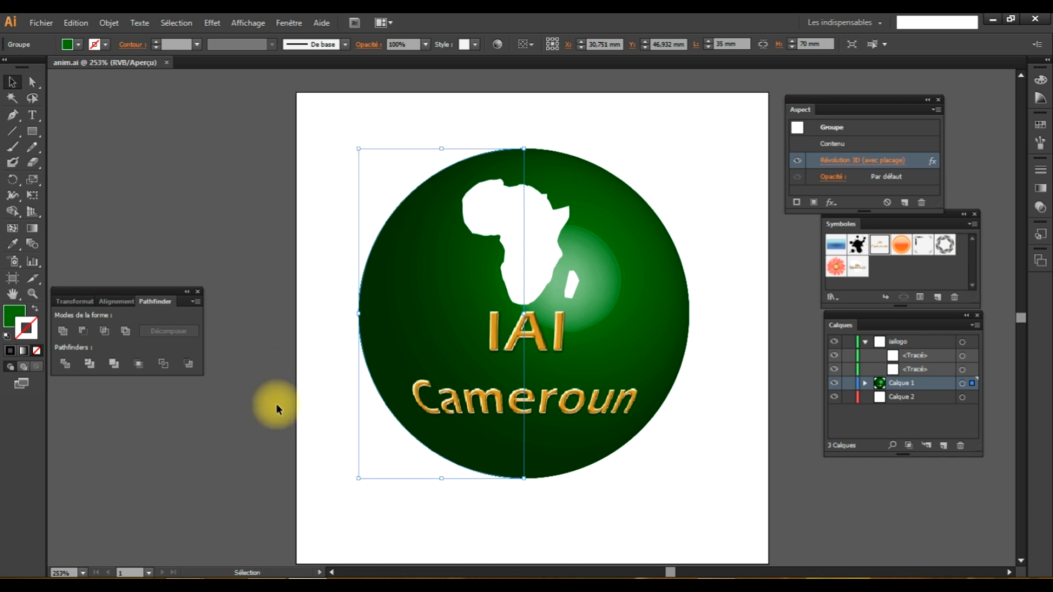
left_click(274, 584)
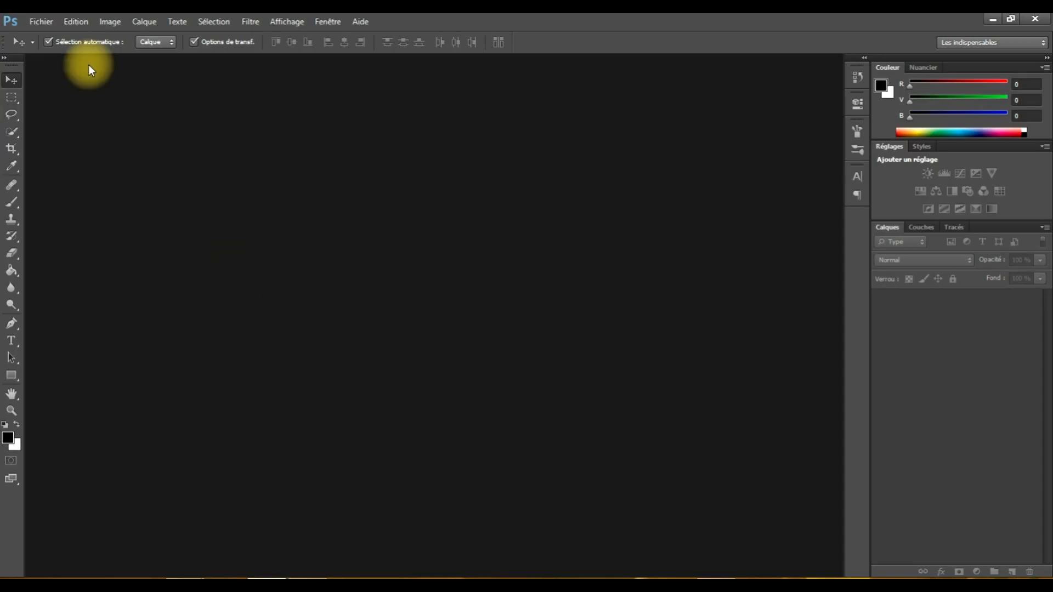
left_click(41, 22)
left_click(273, 146)
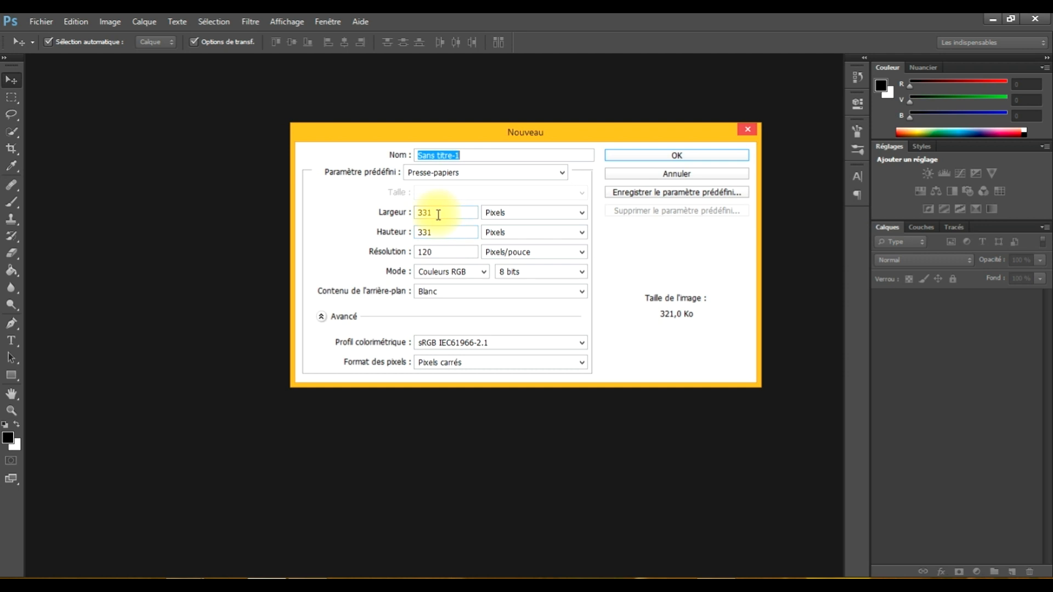
left_click(581, 213)
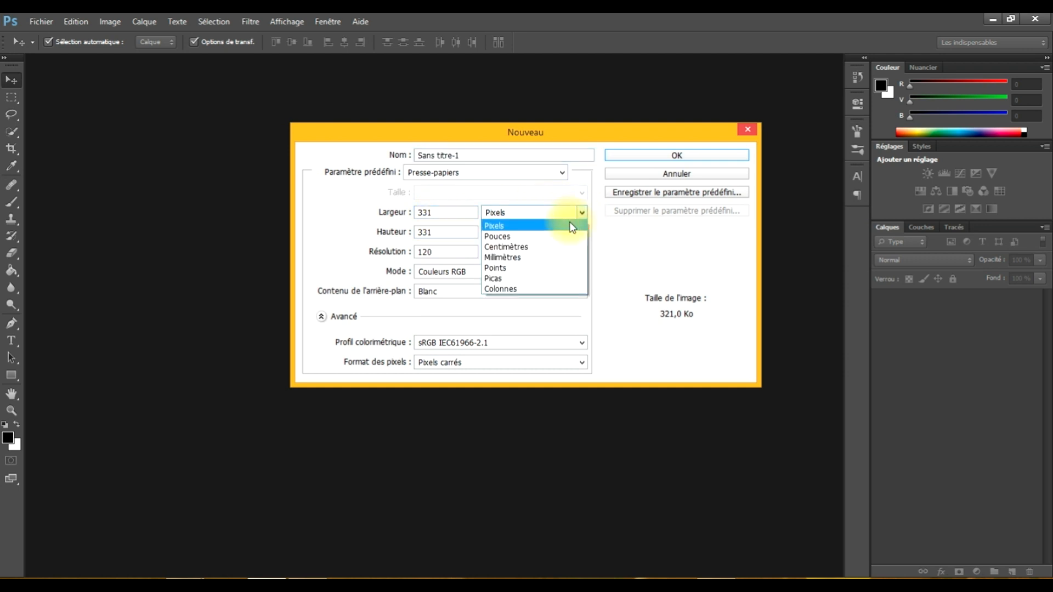
left_click(535, 258)
left_click_drag(442, 214, 373, 216)
type("100")
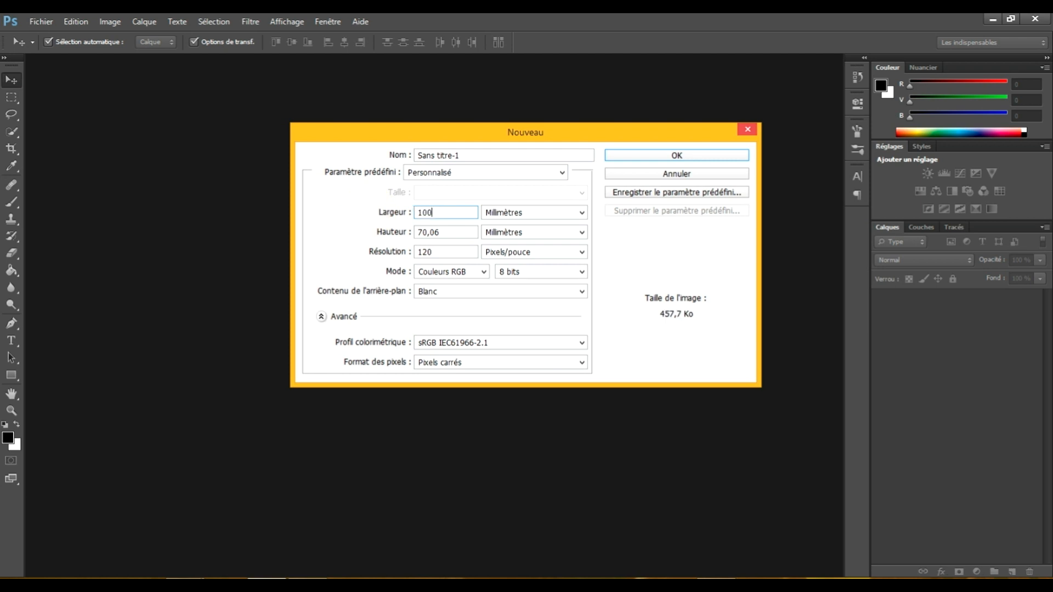
left_click_drag(442, 232, 402, 230)
type("100")
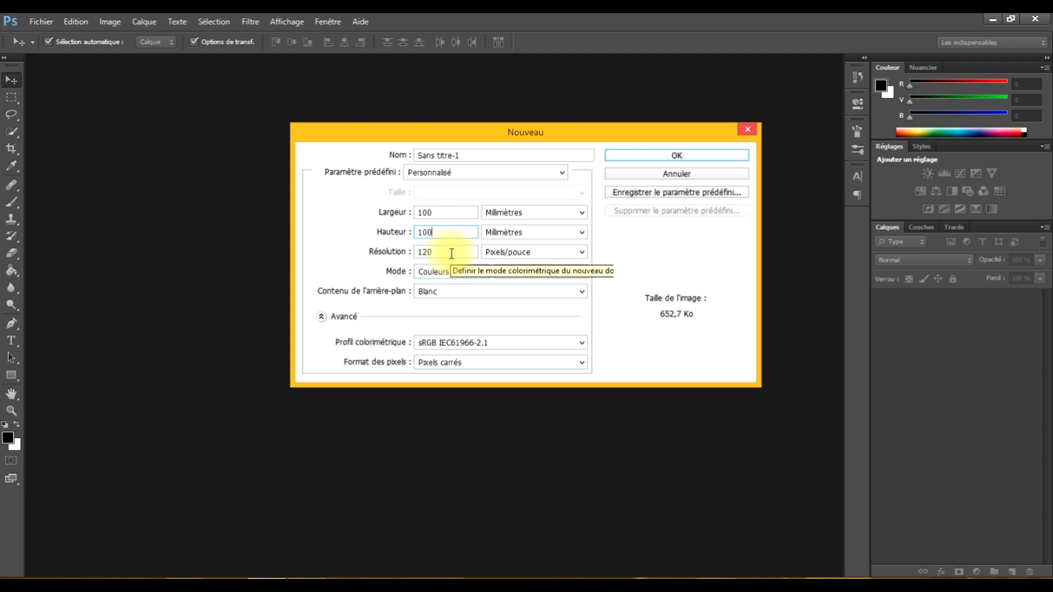
left_click(665, 156)
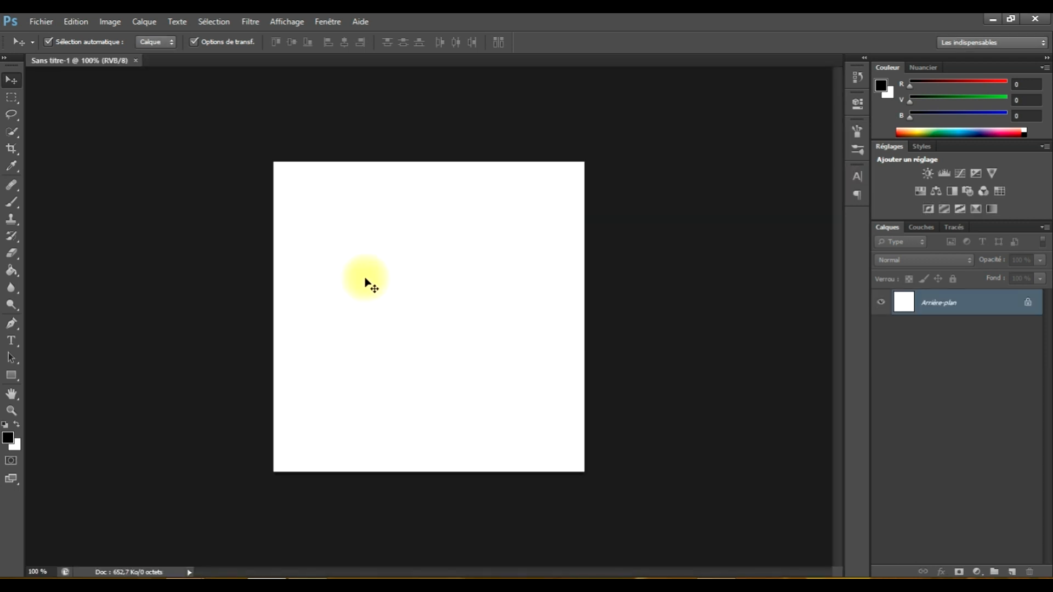
Paste the copied globe into the new document as a vector smart object and commit its placement
key("ctrl+v")
left_click(582, 201)
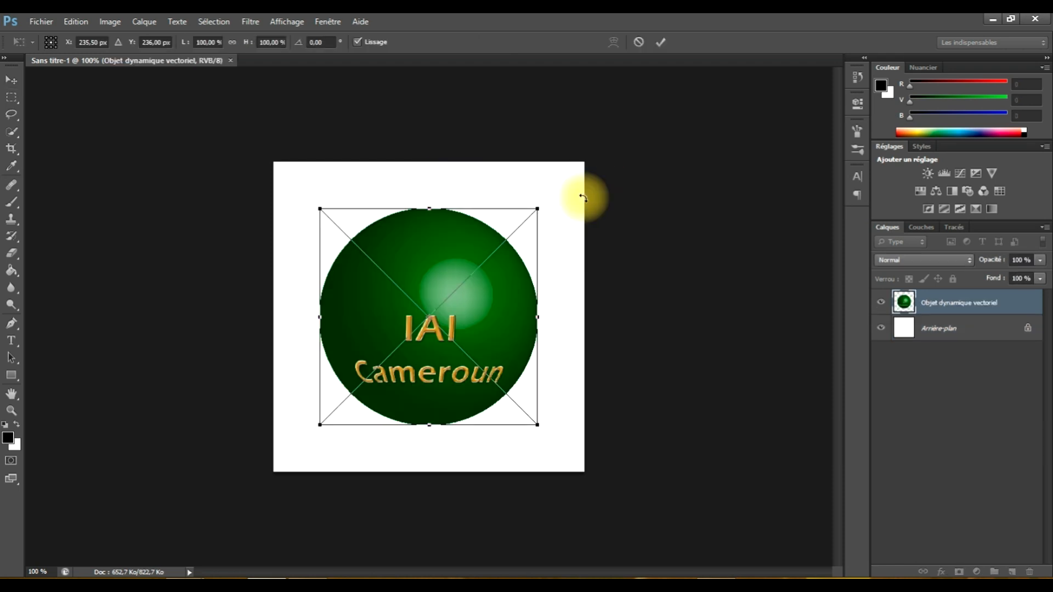
key("Return")
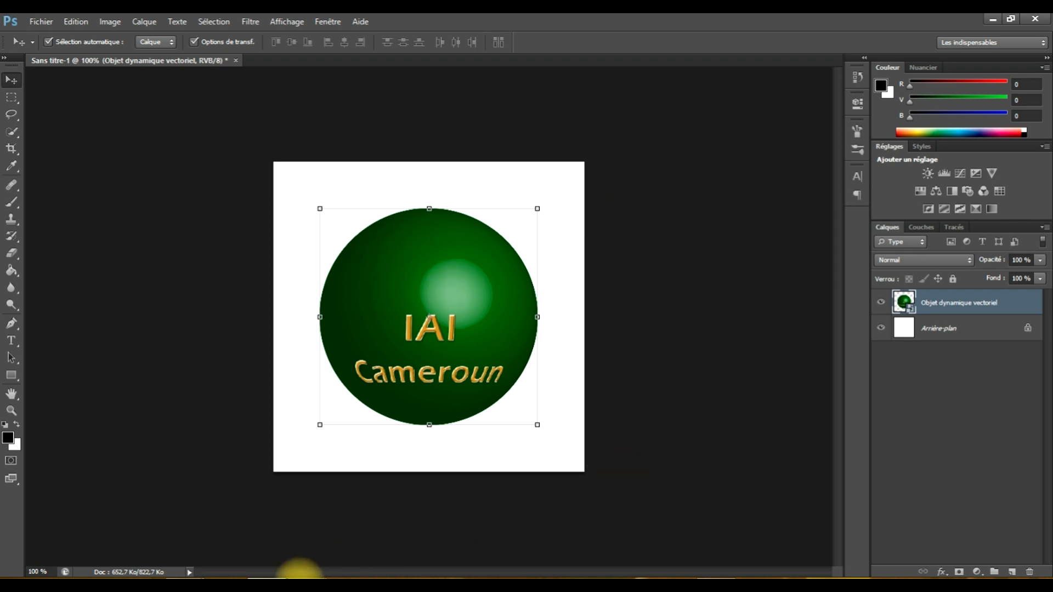
Switch to Illustrator and copy the entire artwork, including the globe and the Africa map
left_click(308, 577)
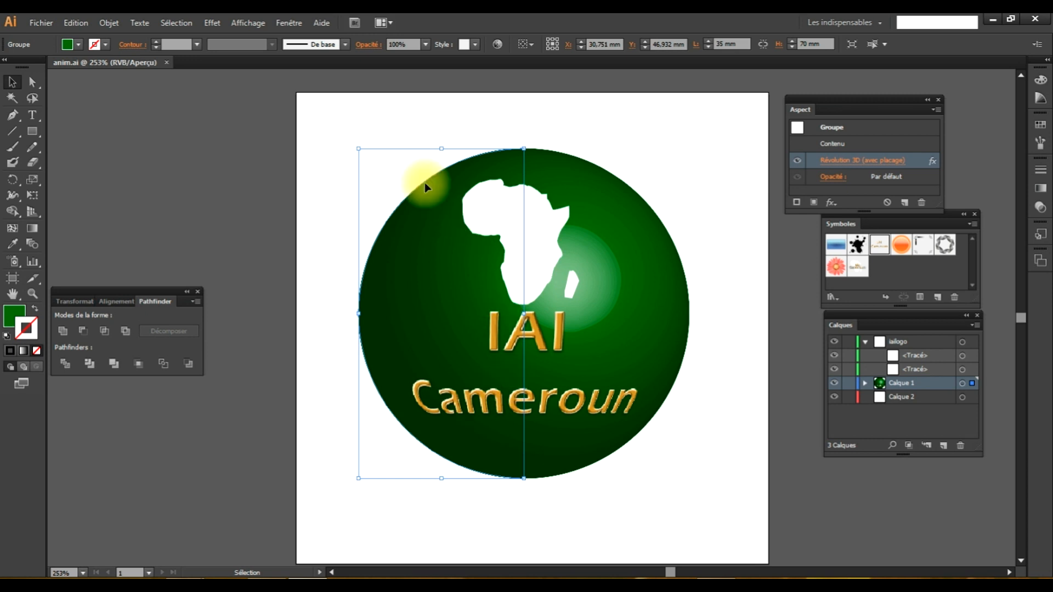
left_click(362, 123)
key("a")
key("ctrl+a")
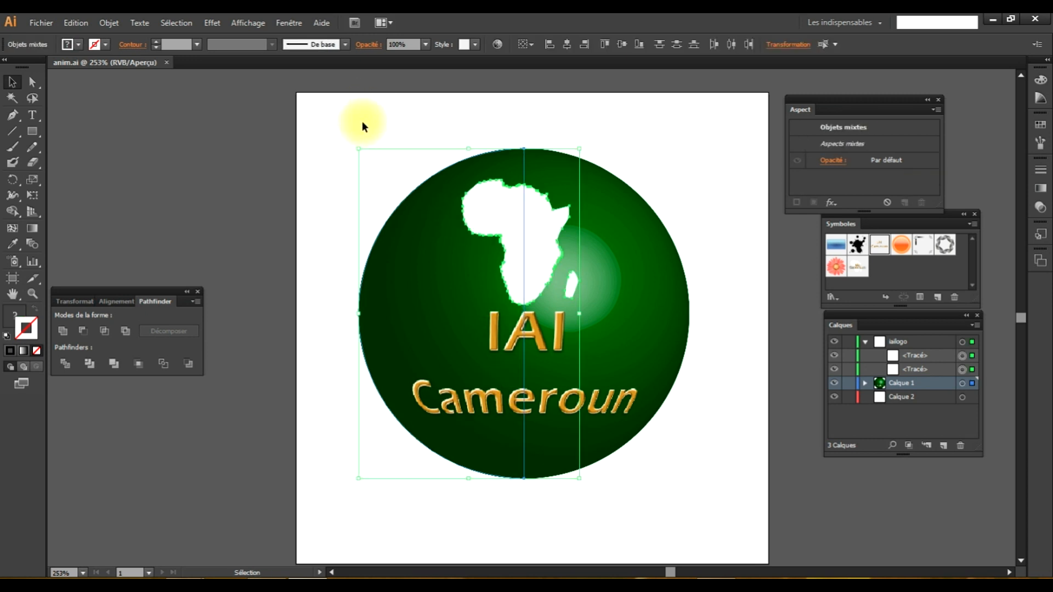
key("v")
In Photoshop, replace the globe layer with the copied artwork pasted as a smart object, and show the Timeline (Montage)
left_click(270, 583)
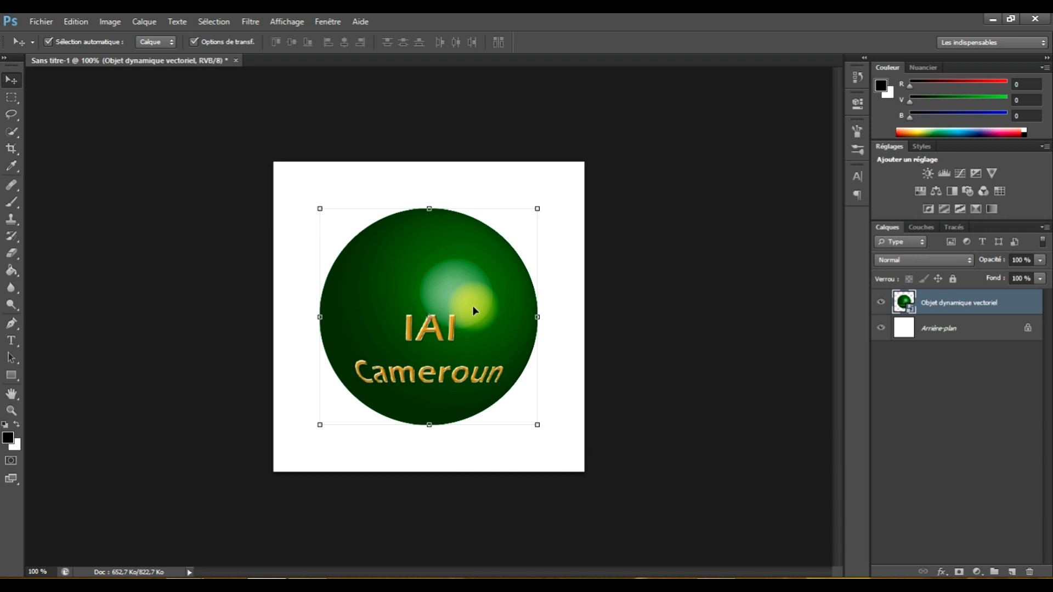
key("Delete")
key("ctrl+v")
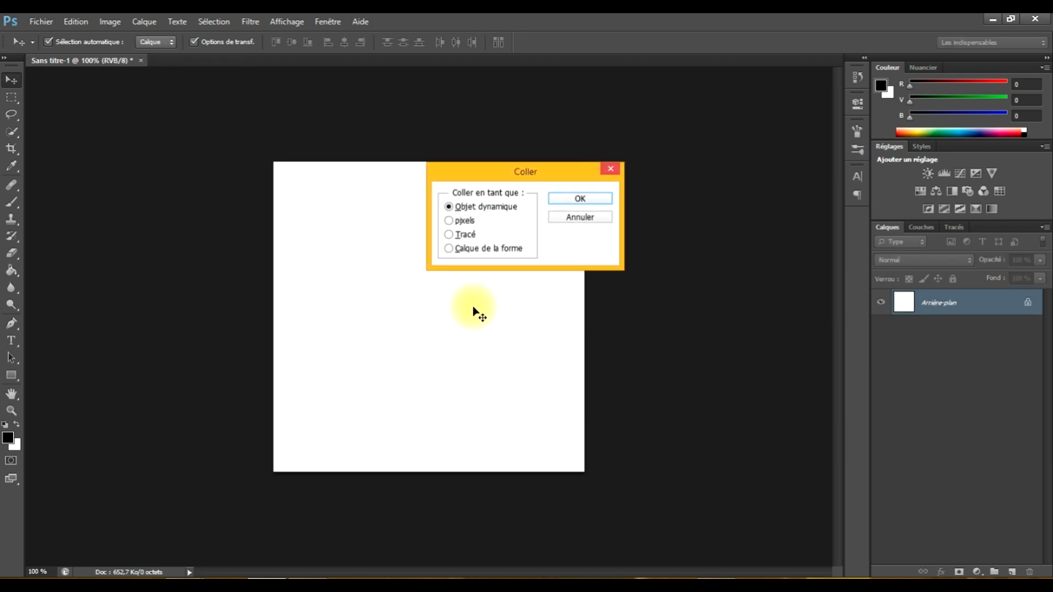
key("Return")
key("Return")
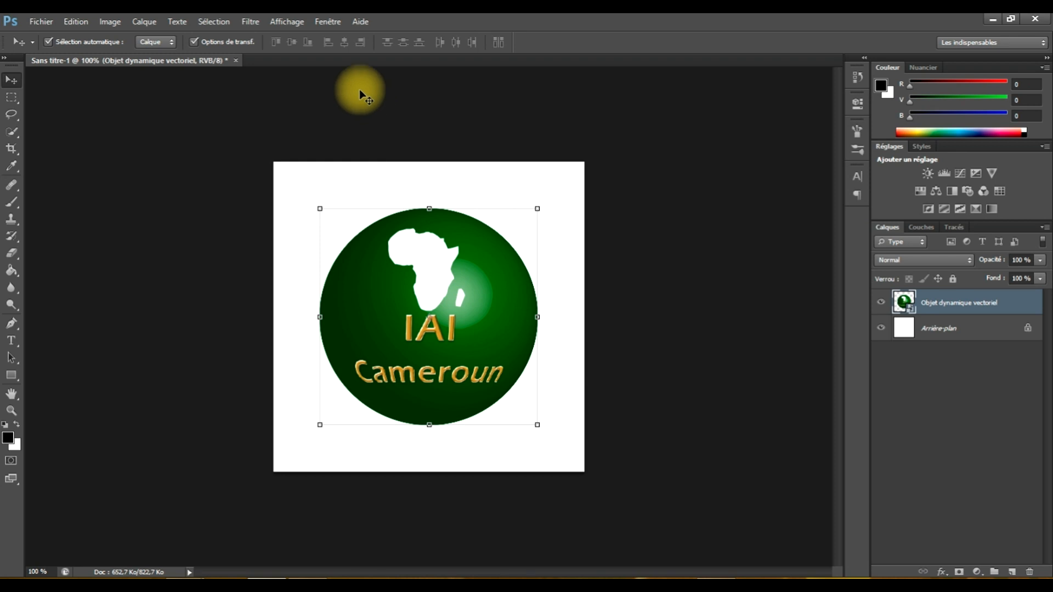
left_click(330, 21)
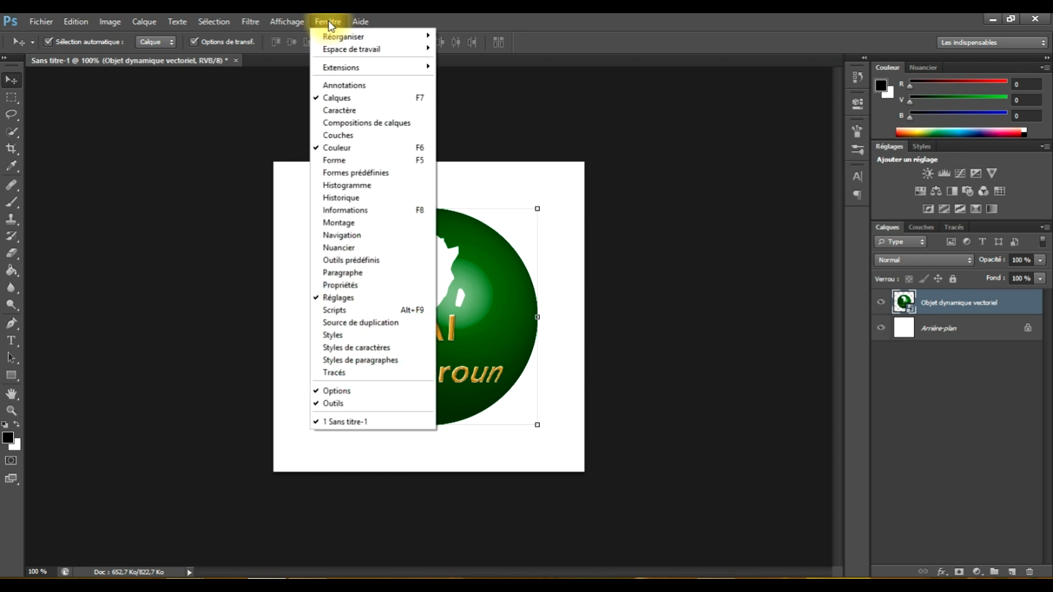
left_click(357, 226)
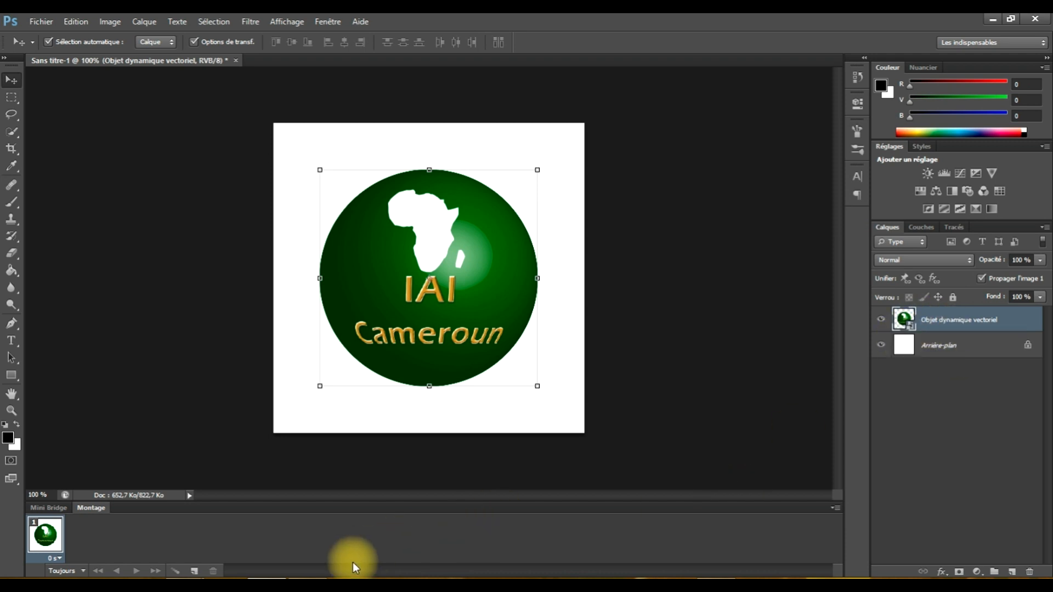
Back in Illustrator, edit the globe's 3D Revolve effect and set its Y-axis rotation to -10°
key("alt+Tab")
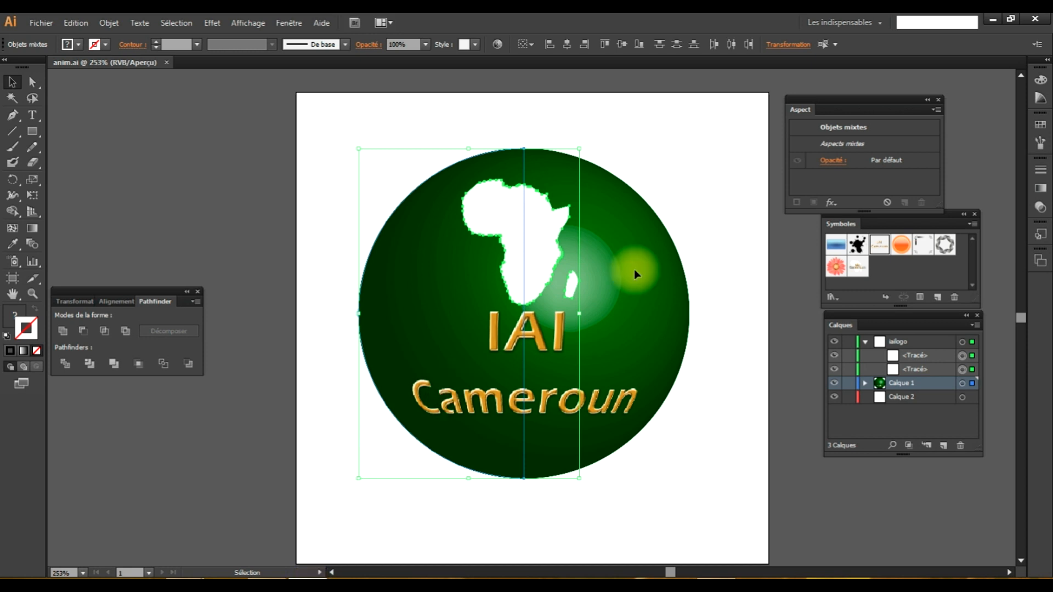
left_click(682, 242)
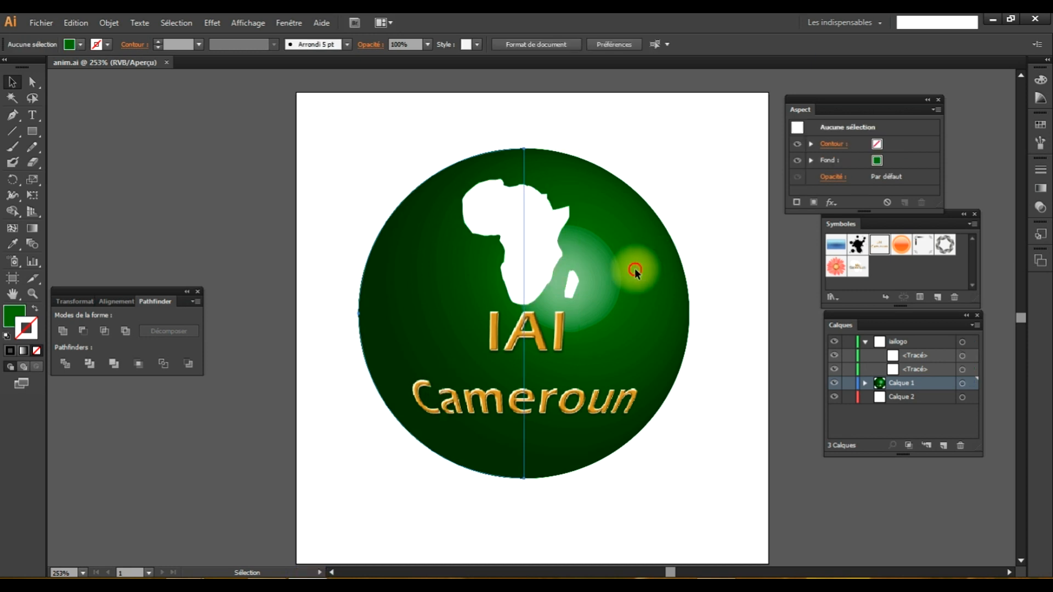
left_click(615, 273)
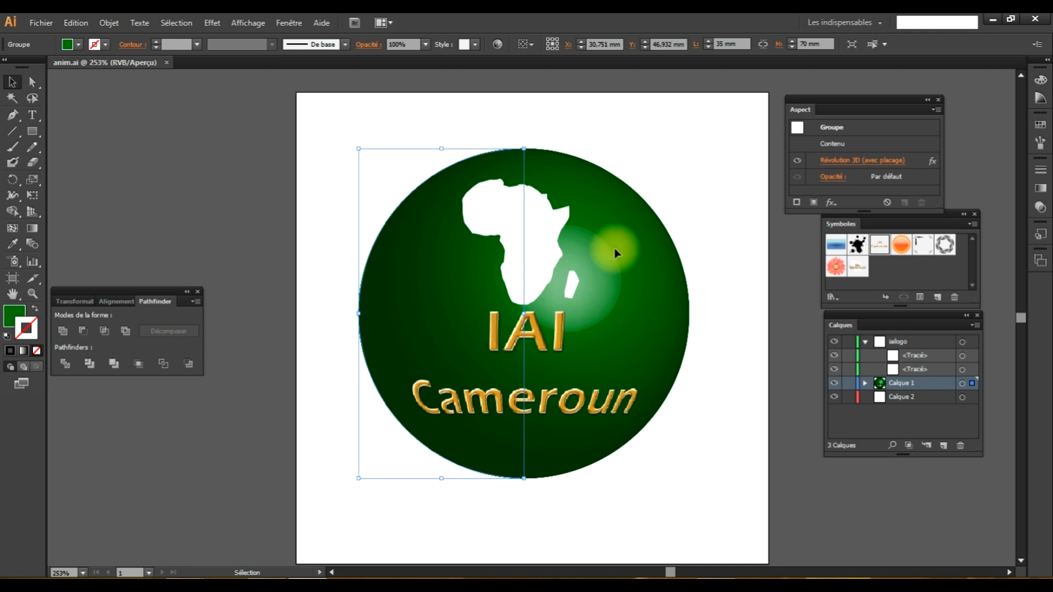
left_click(841, 162)
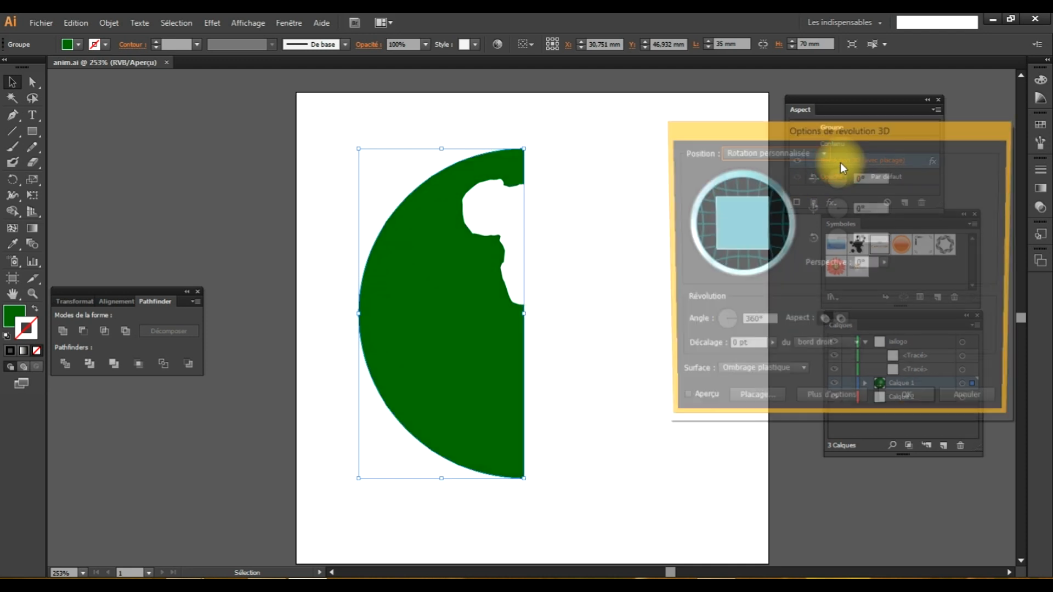
left_click_drag(843, 135, 799, 223)
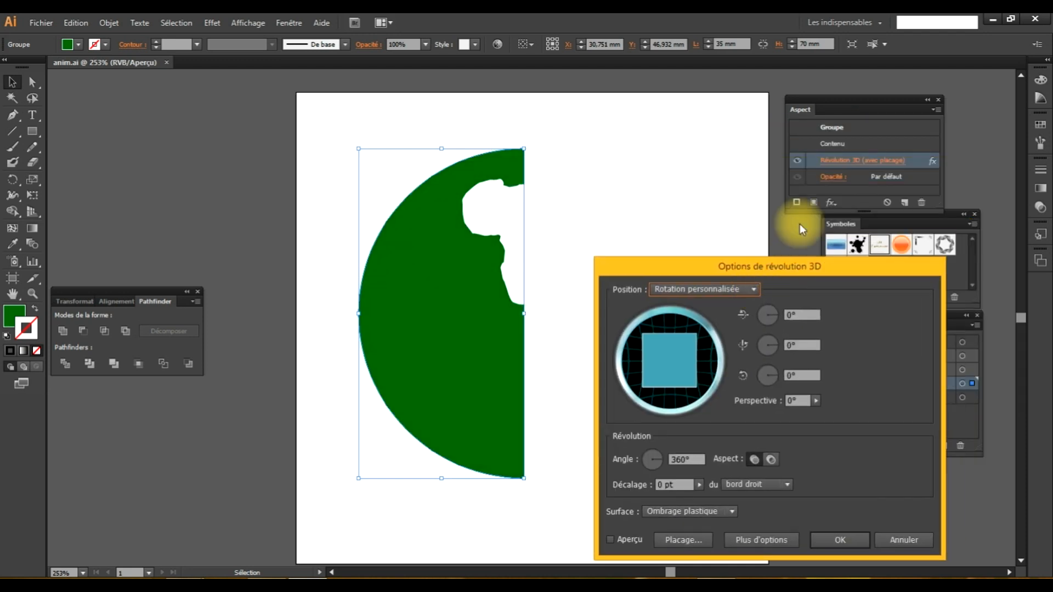
left_click_drag(779, 270, 770, 156)
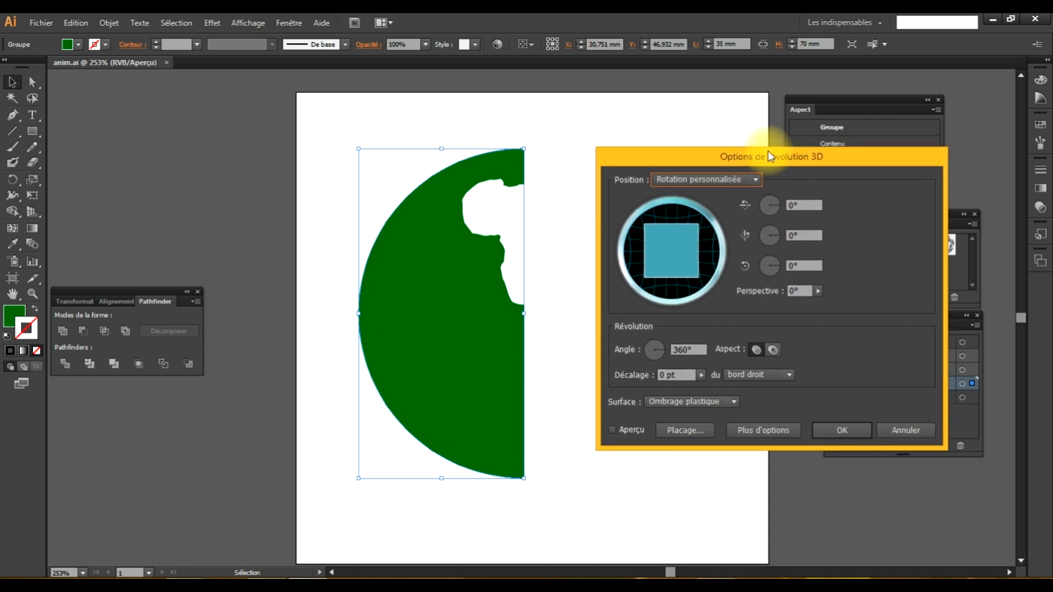
left_click(794, 235)
type("-10")
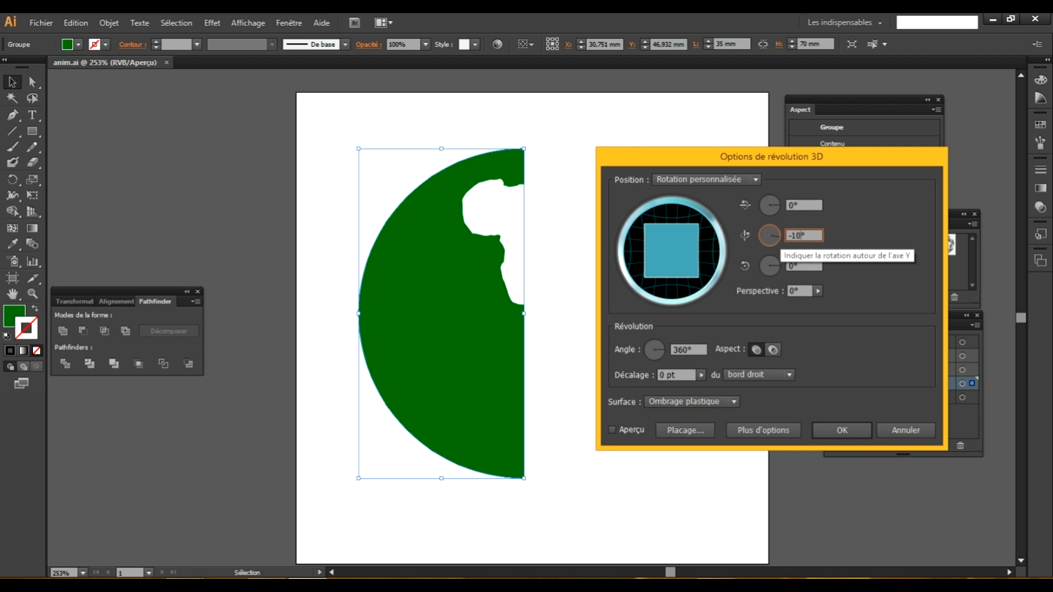
left_click(839, 427)
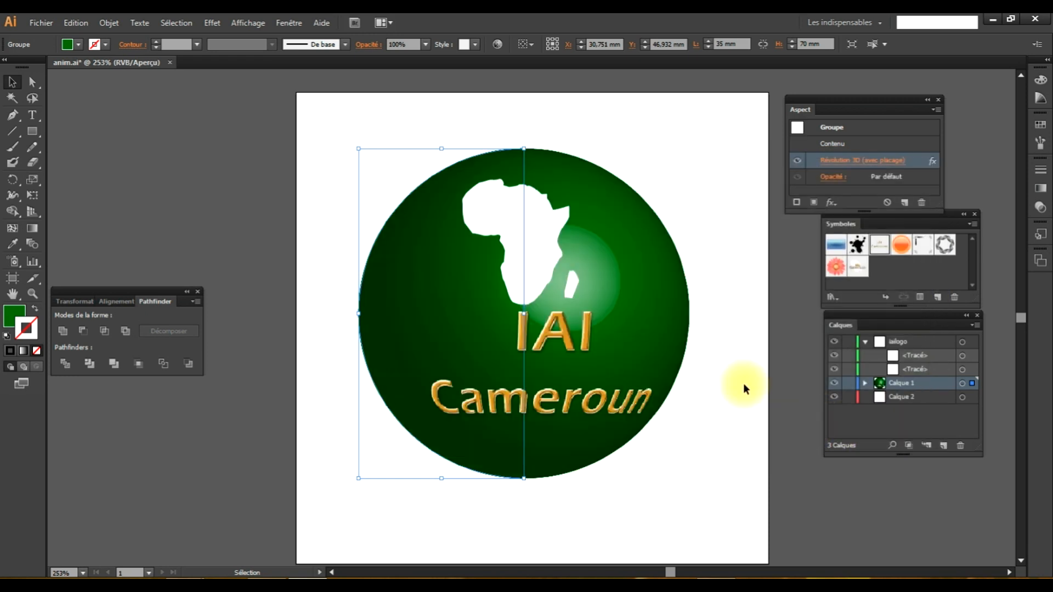
Copy all the artwork with the globe at -10° and paste it into the Photoshop document as a placed smart object
key("a")
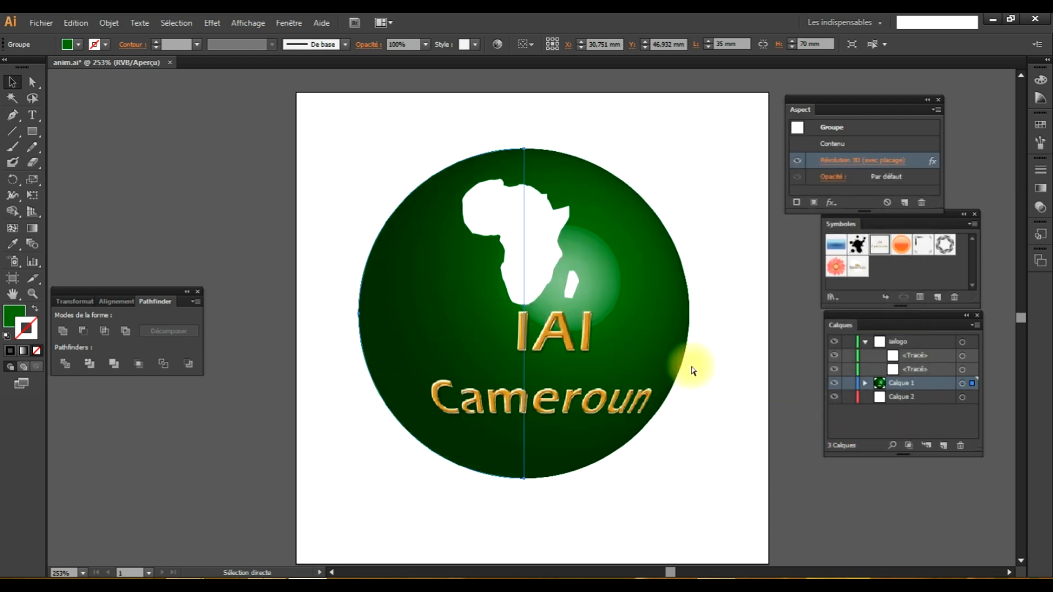
key("ctrl+a")
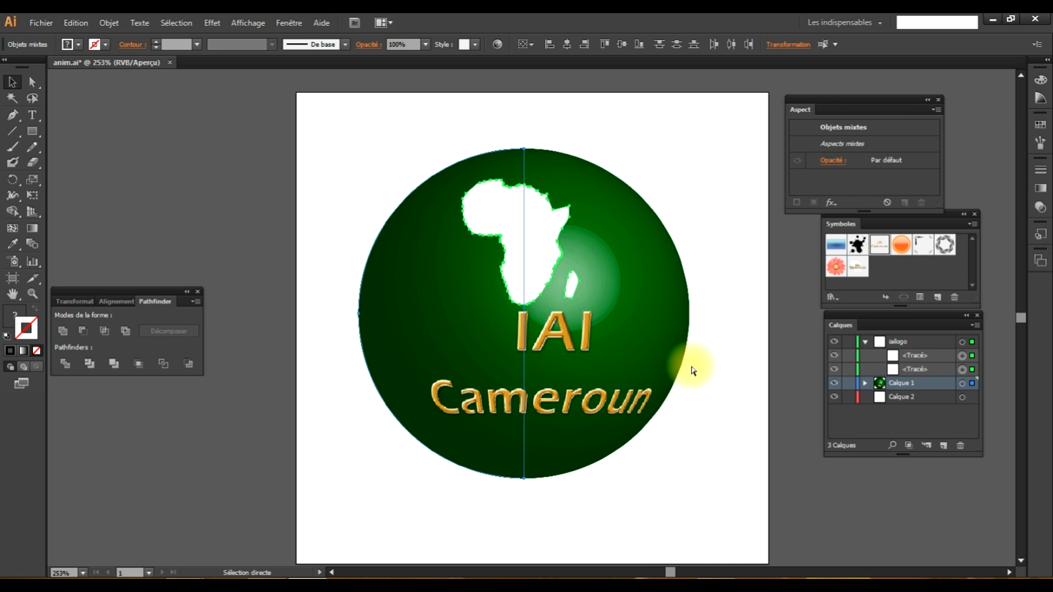
left_click(258, 578)
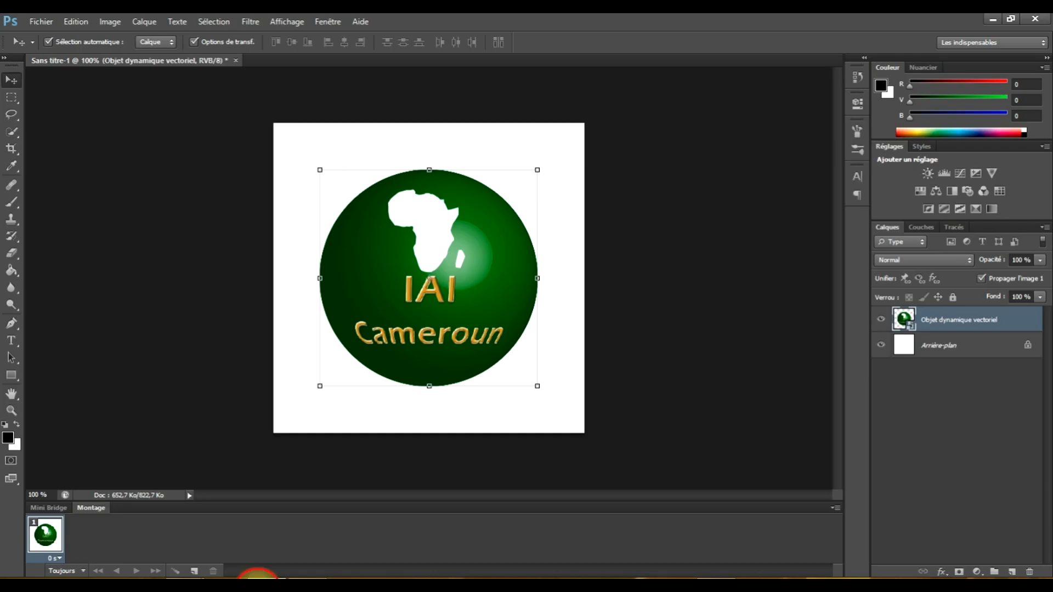
key("ctrl+v")
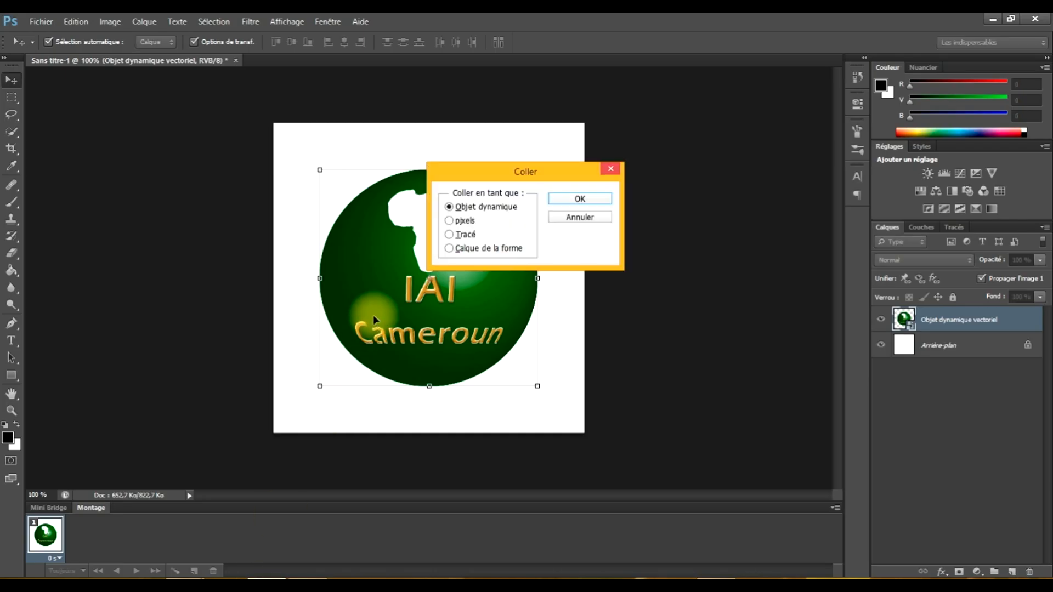
key("Return")
key("Return")
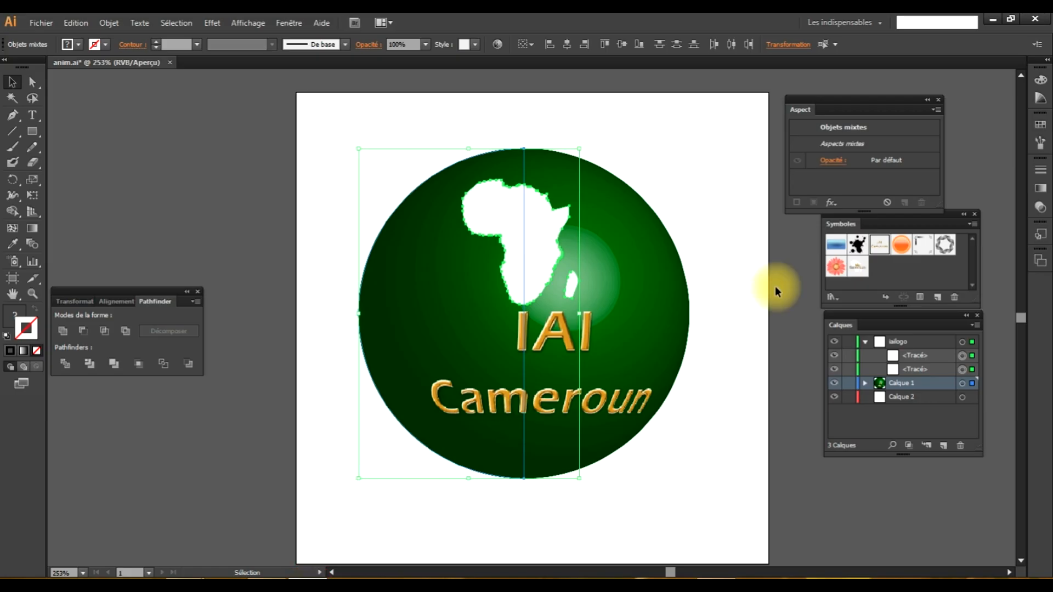
Select only the globe in Illustrator and set its 3D Revolve Y-axis rotation to -20°
left_click(701, 203)
left_click(603, 262)
left_click(863, 160)
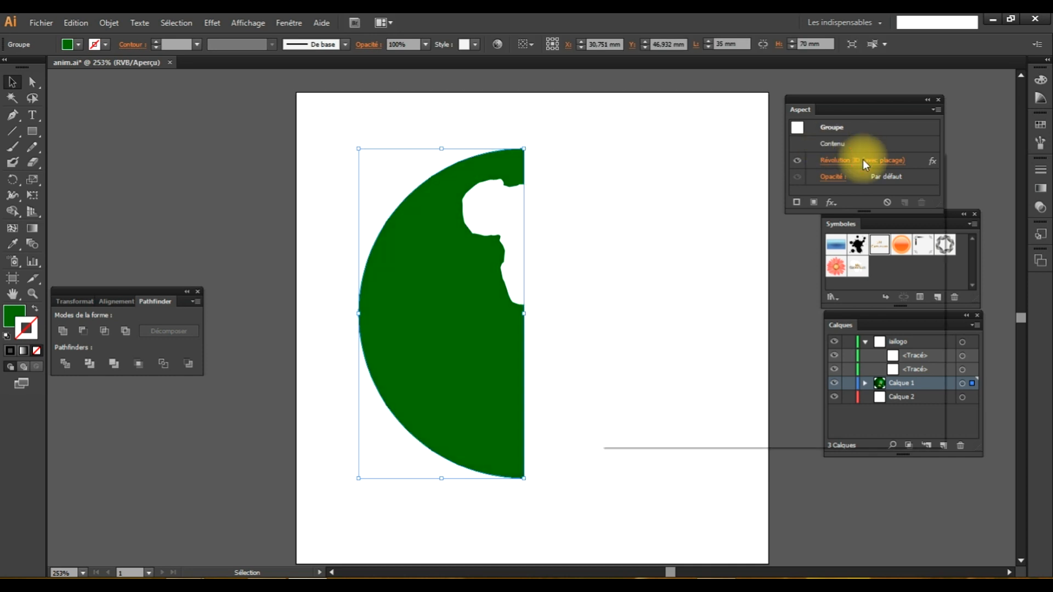
left_click(794, 235)
type("20")
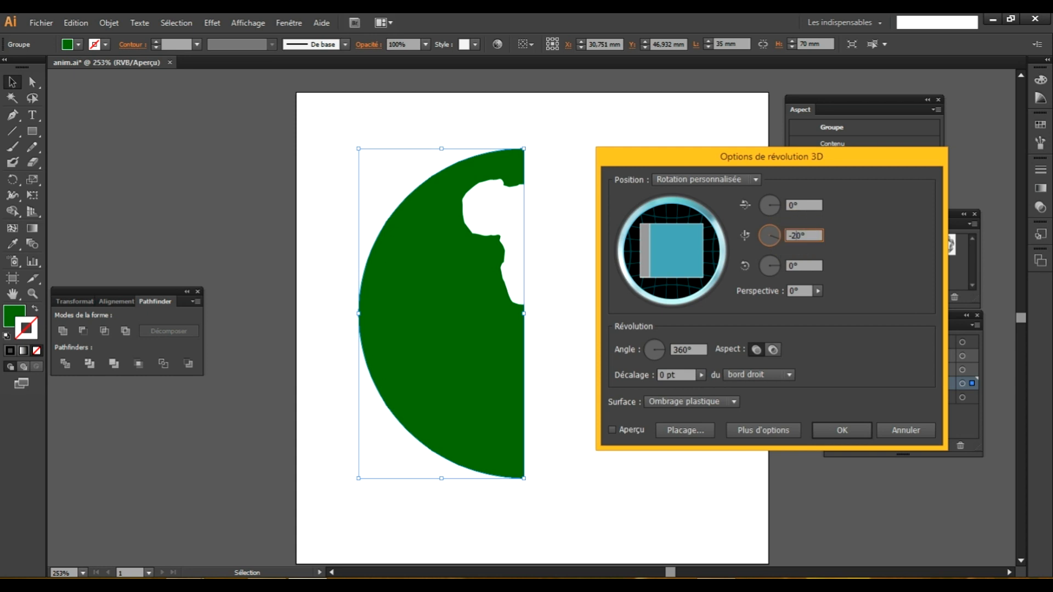
left_click(843, 430)
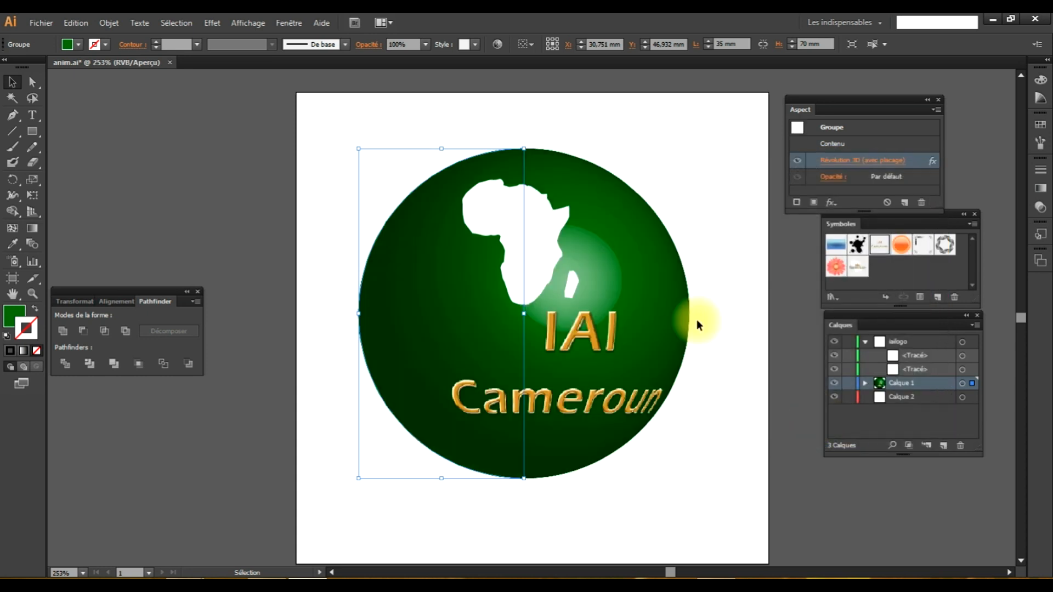
Copy all the artwork with the globe at -20° and place it in the Photoshop document as another smart object
key("a")
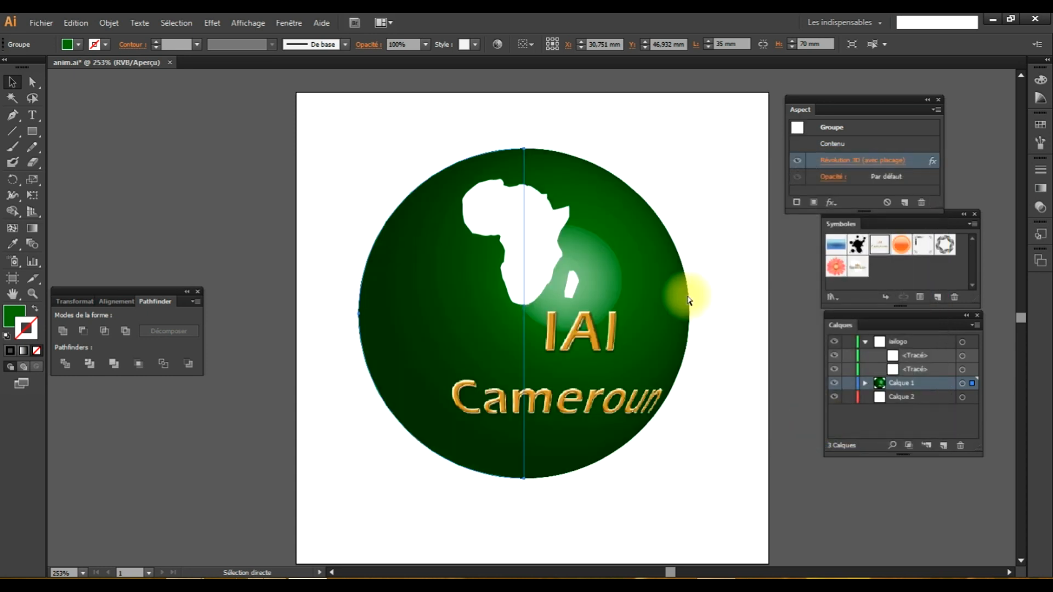
key("ctrl+a")
key("ctrl+c")
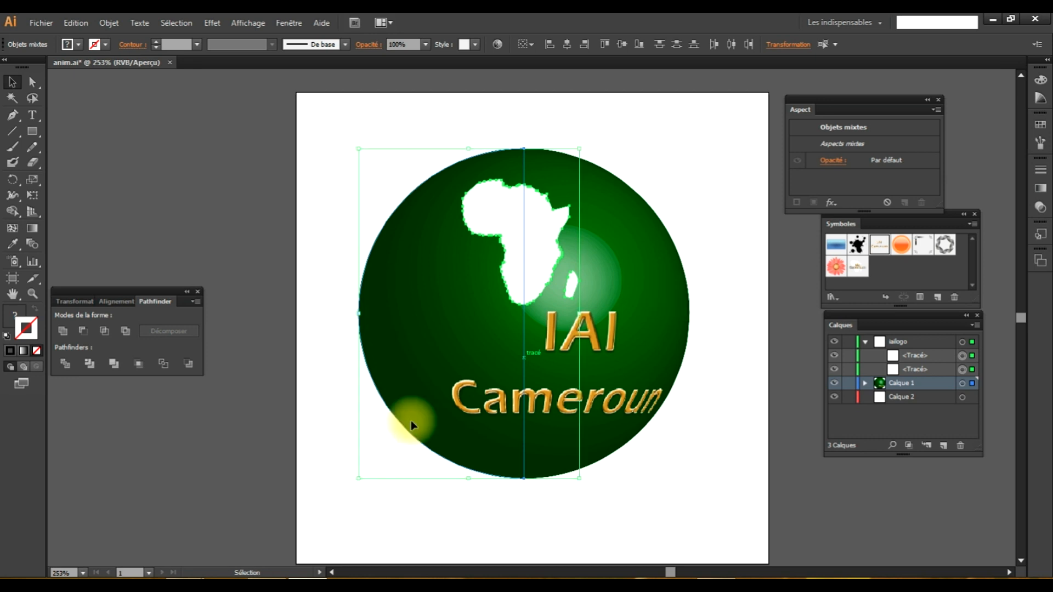
left_click(269, 581)
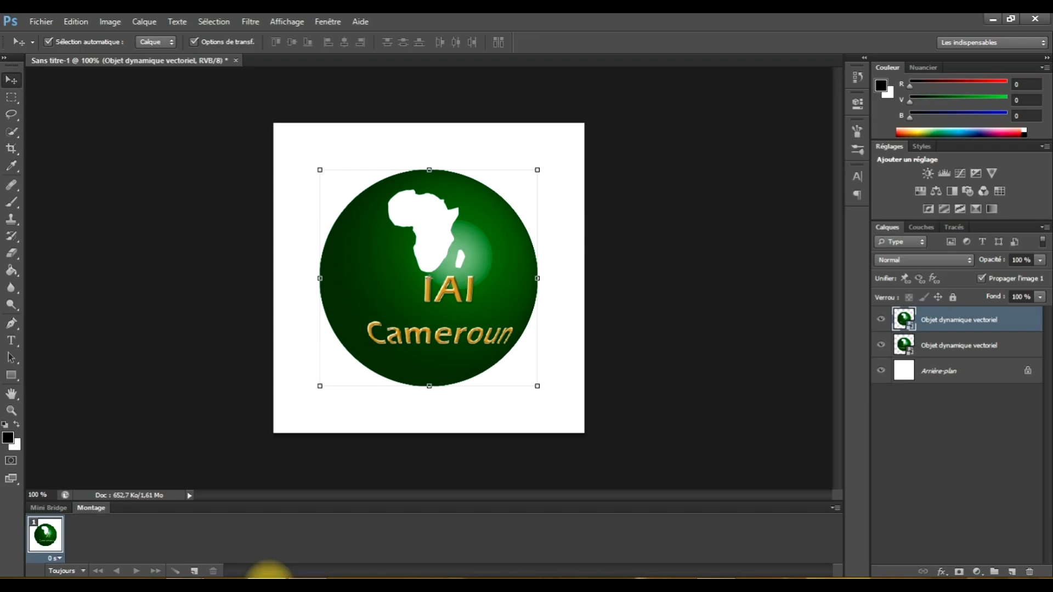
key("ctrl+v")
key("Return")
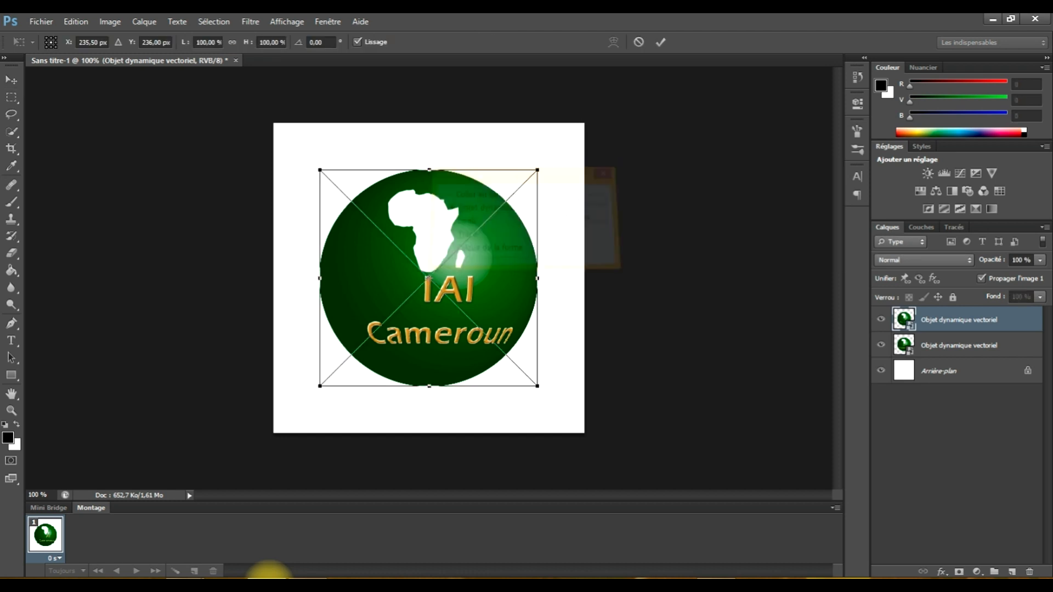
key("Return")
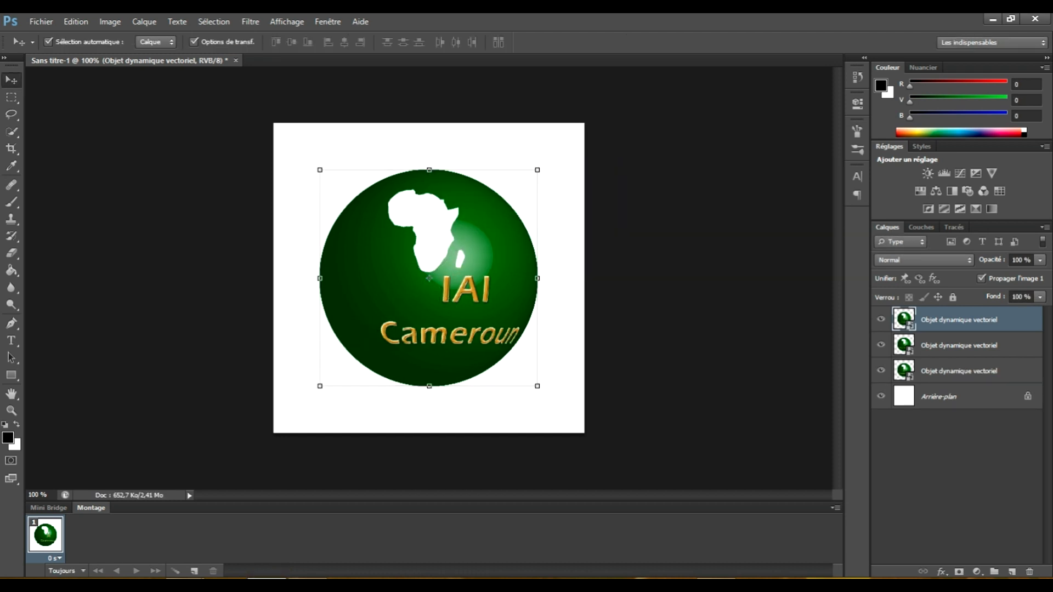
Return to Illustrator, select only the globe and set its 3D Revolve Y-axis rotation to -30°
left_click(305, 583)
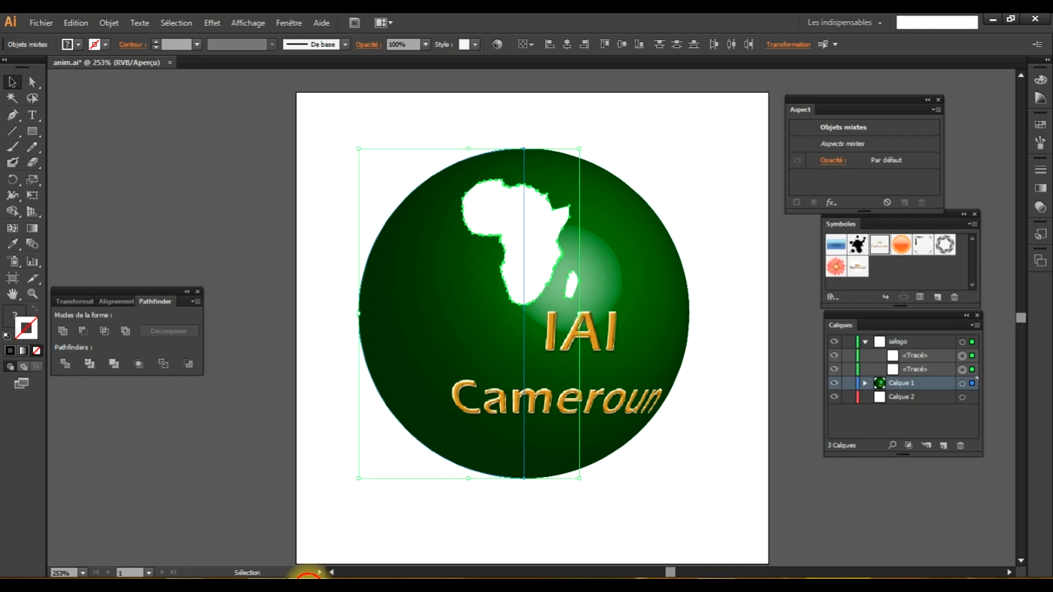
left_click(676, 266)
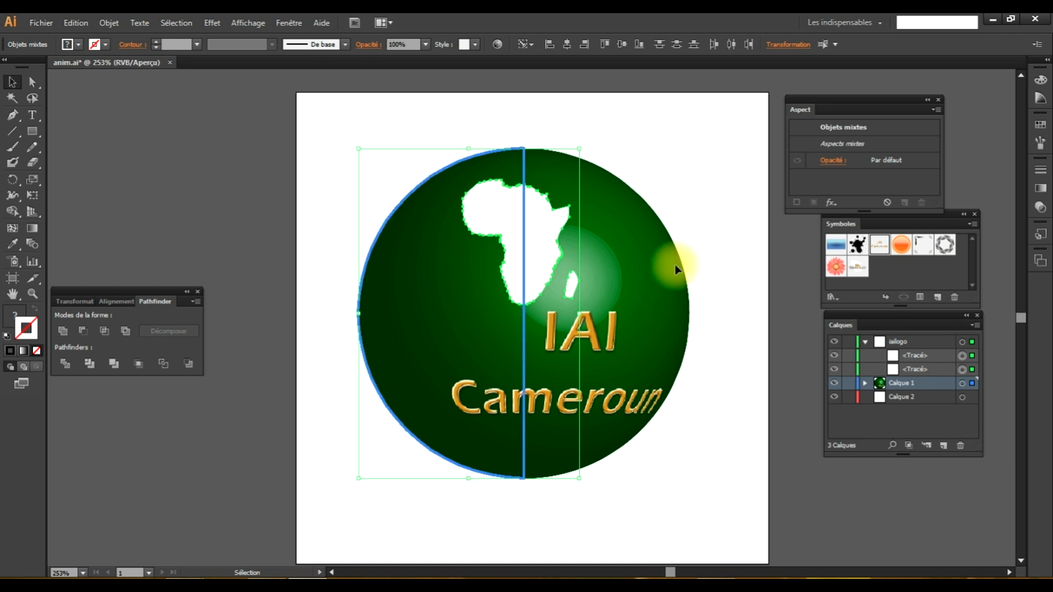
left_click(603, 265)
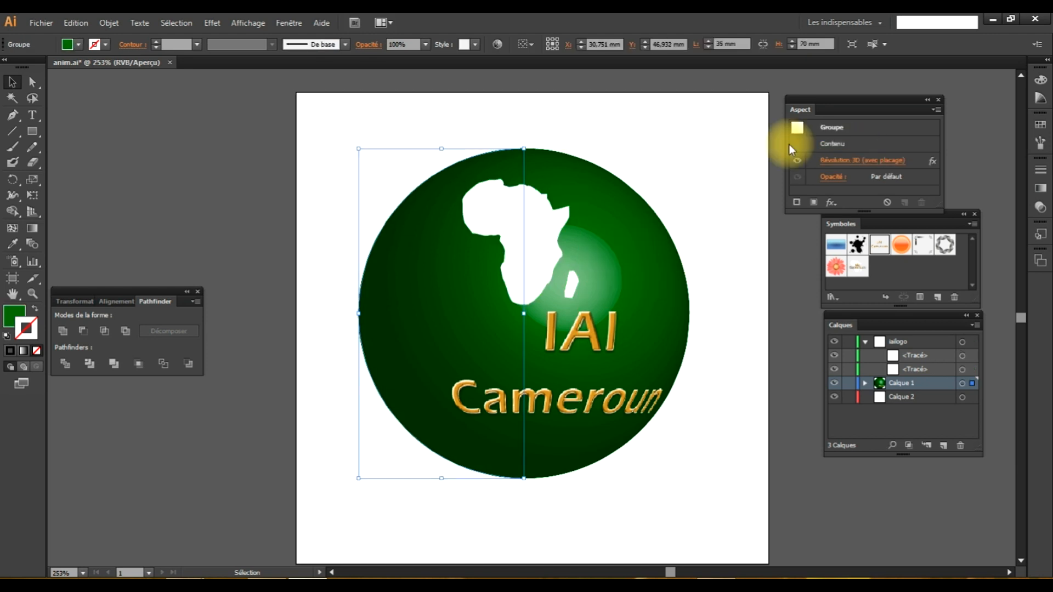
left_click(871, 160)
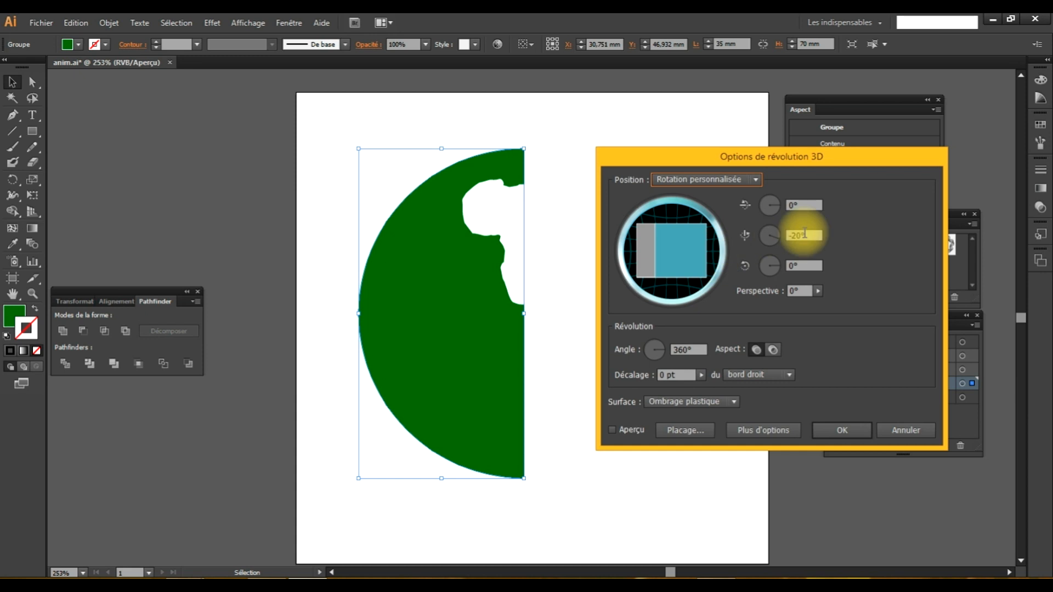
left_click_drag(797, 235, 792, 235)
type("3")
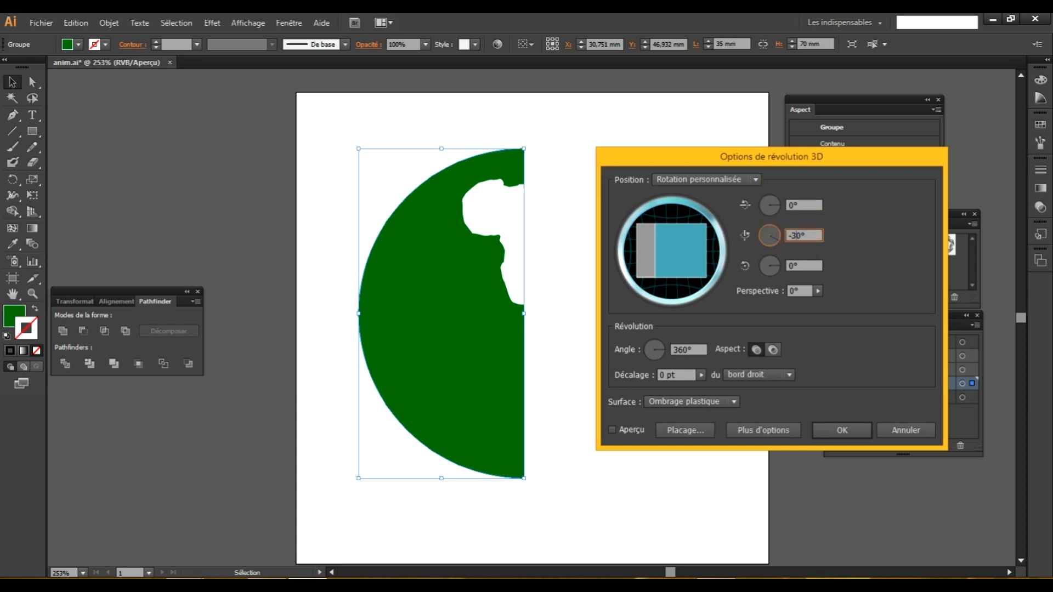
left_click(854, 430)
Copy all the artwork with the globe at -30° and paste it into the Photoshop document as a smart object
key("ctrl+a")
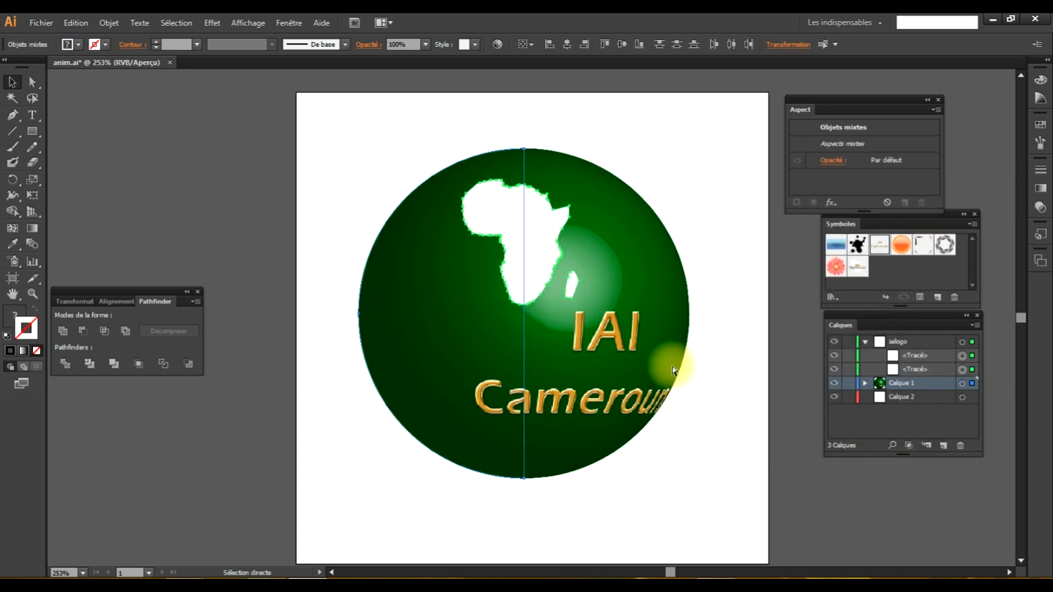
left_click(270, 573)
key("ctrl+v")
key("Return")
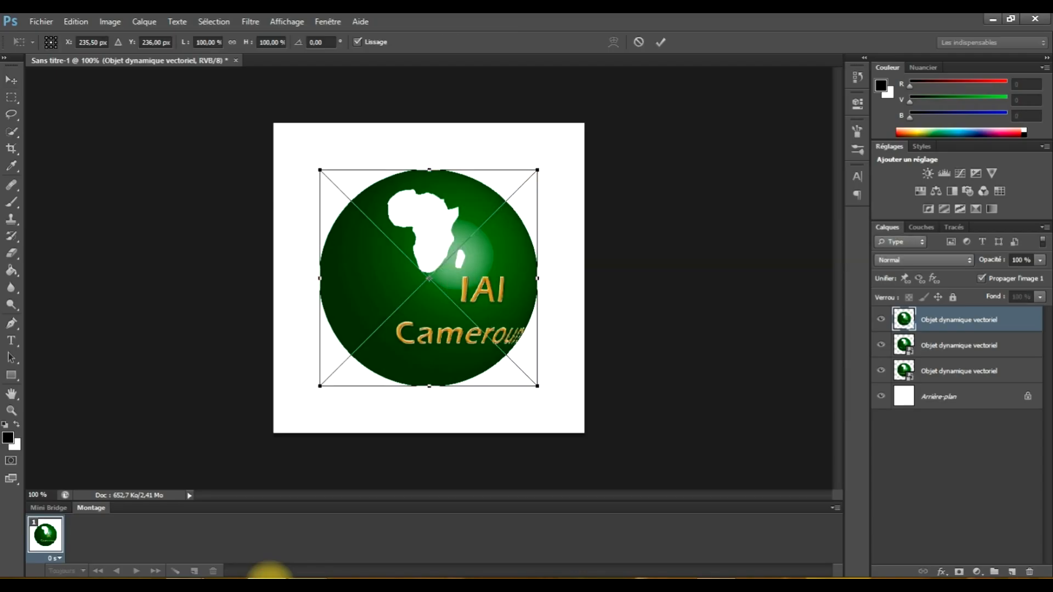
Commit the pasted globe, switch to Illustrator, and set the globe's 3D Revolve rotation about the vertical axis to -40°
key("Return")
left_click(310, 578)
left_click(739, 236)
left_click(438, 314)
left_click(831, 159)
left_click(796, 235)
type("40")
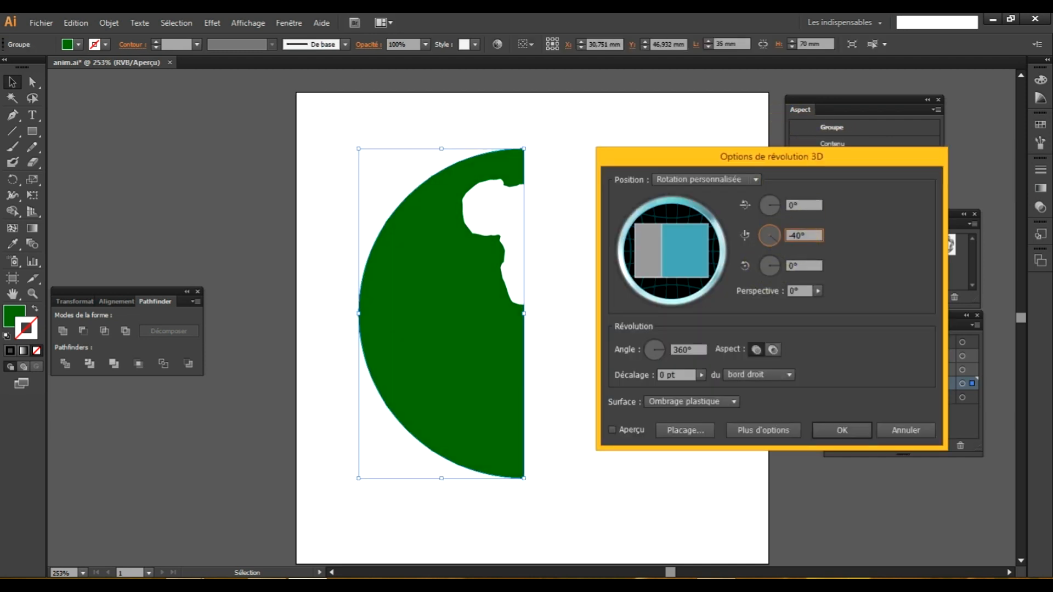
left_click(843, 429)
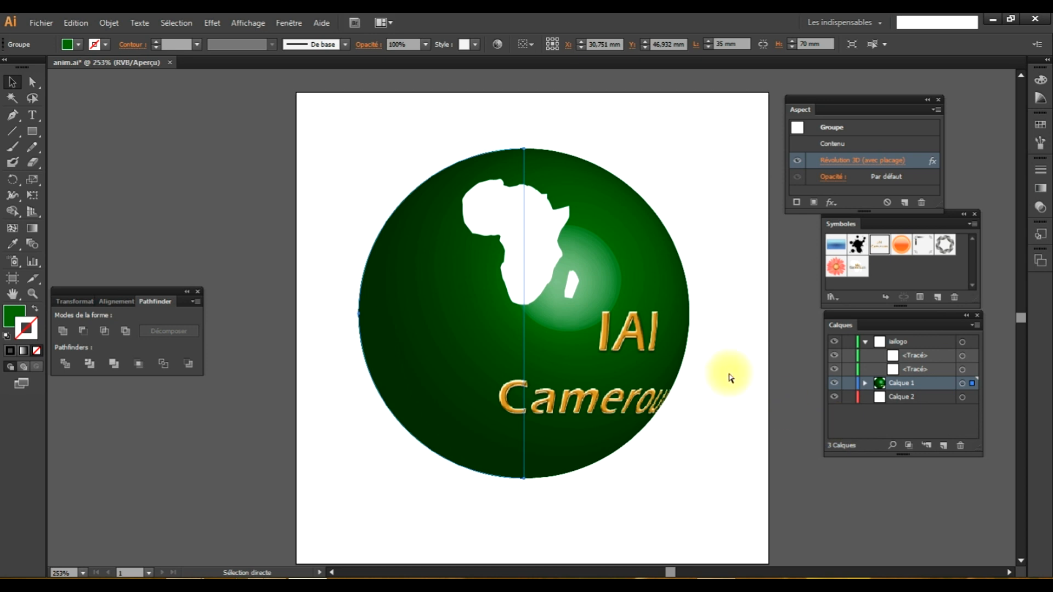
Switch to Photoshop and paste the -40° globe as a smart object on a new layer
left_click(267, 576)
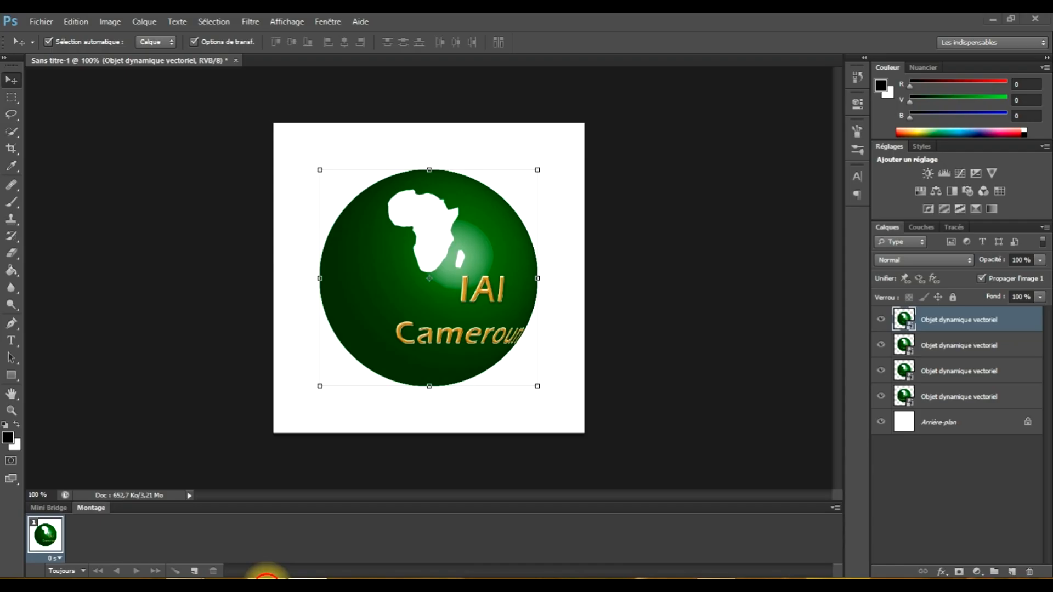
key("ctrl+v")
key("Return")
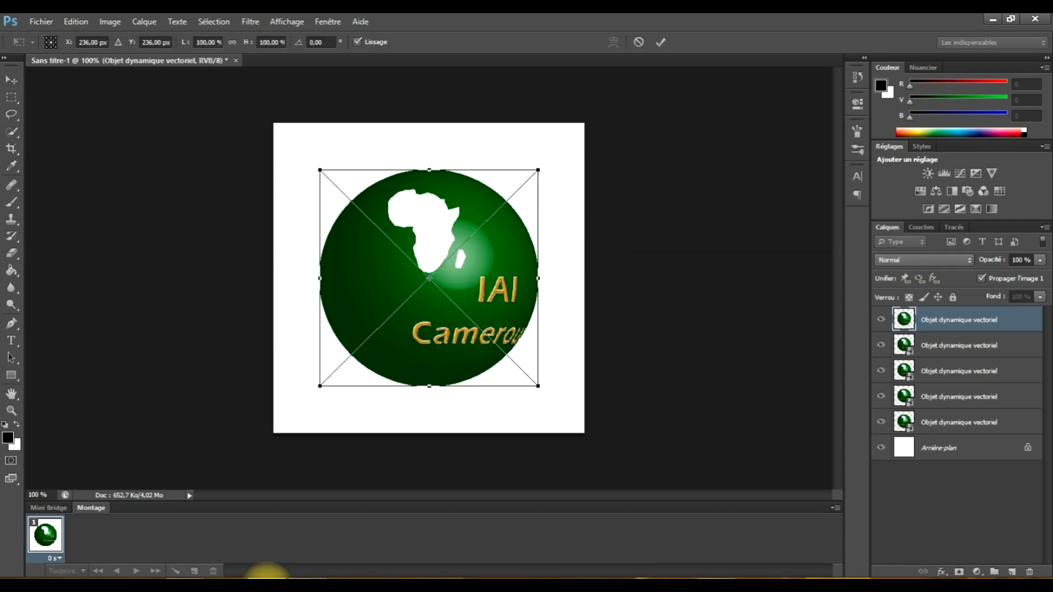
key("Return")
Return to Illustrator and set the globe group's 3D Revolve rotation about the vertical axis to -50°
left_click(305, 578)
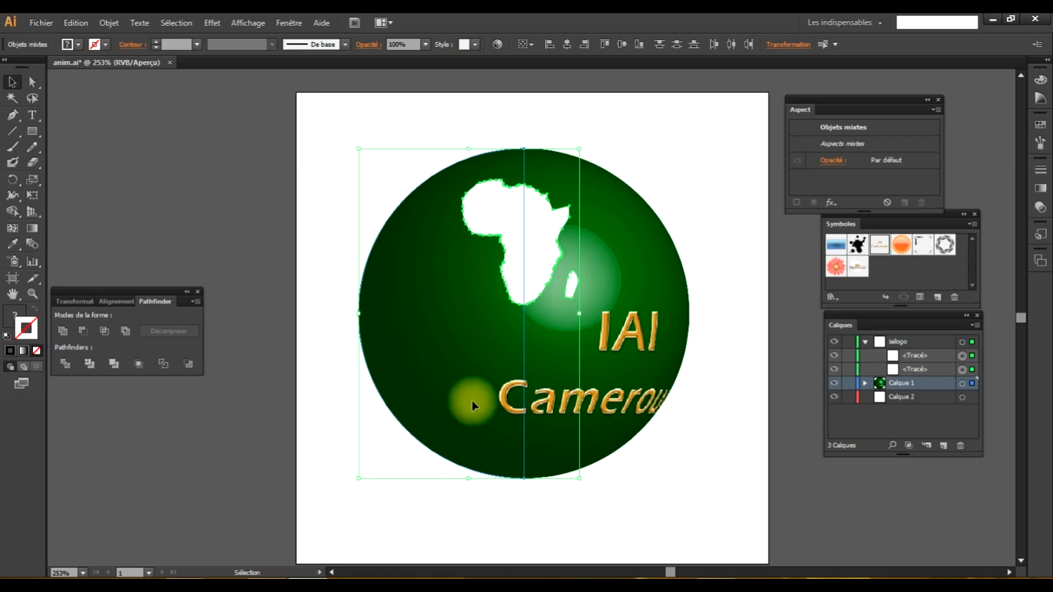
left_click(733, 244)
left_click(508, 356)
left_click(851, 160)
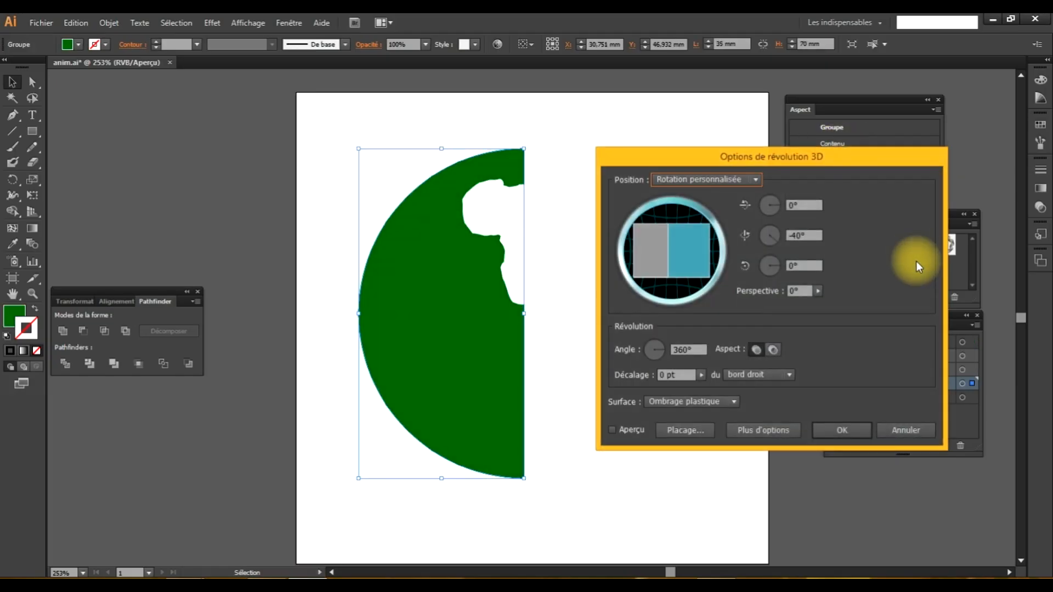
left_click(794, 236)
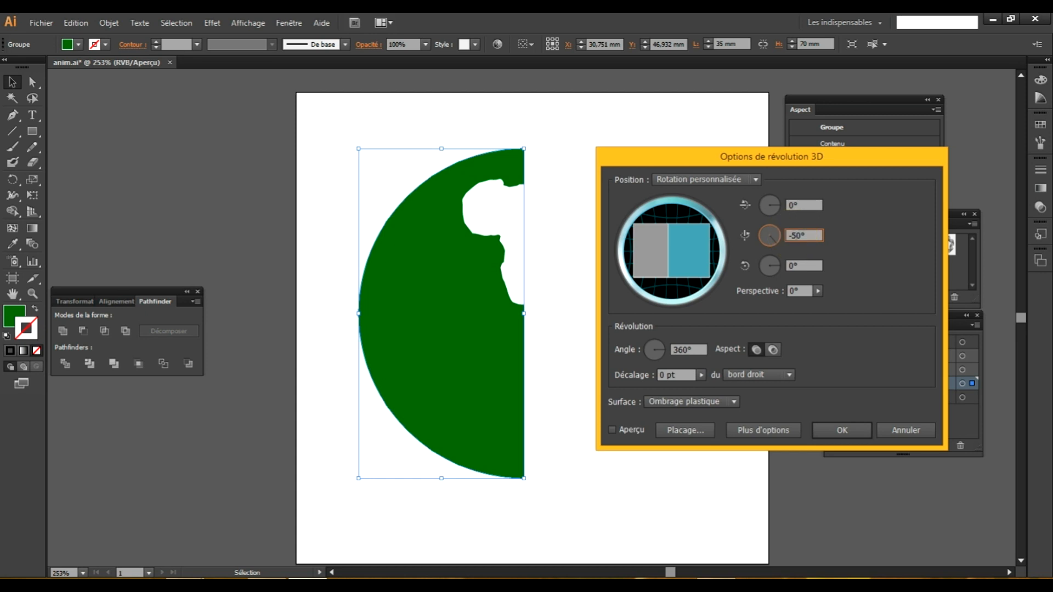
left_click(842, 431)
Copy all the -50° globe artwork and paste it into the Photoshop document as a smart object
key("ctrl+a")
key("ctrl+c")
left_click(274, 582)
key("ctrl+v")
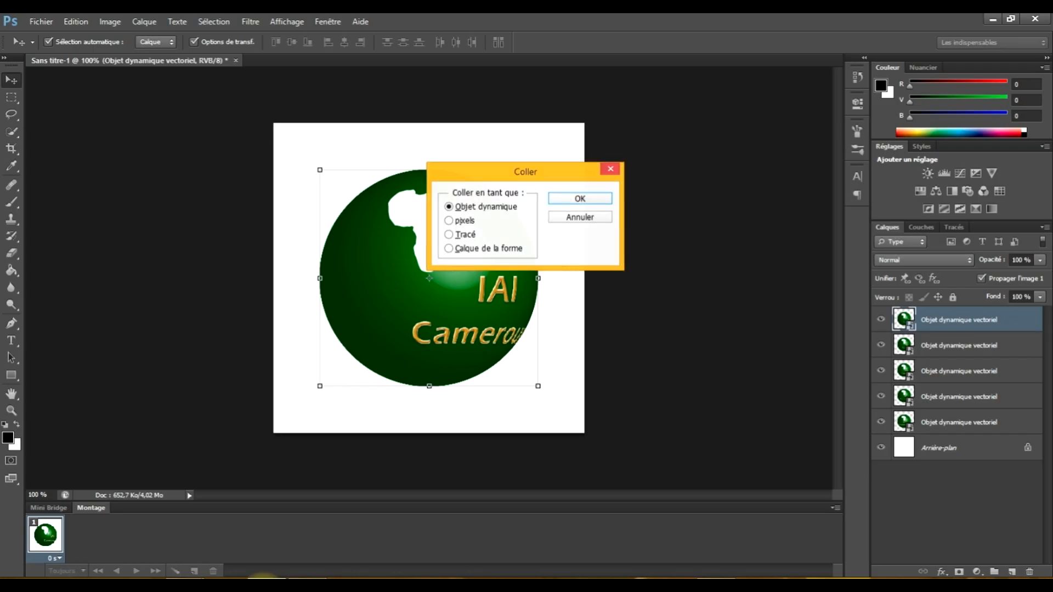
key("Return")
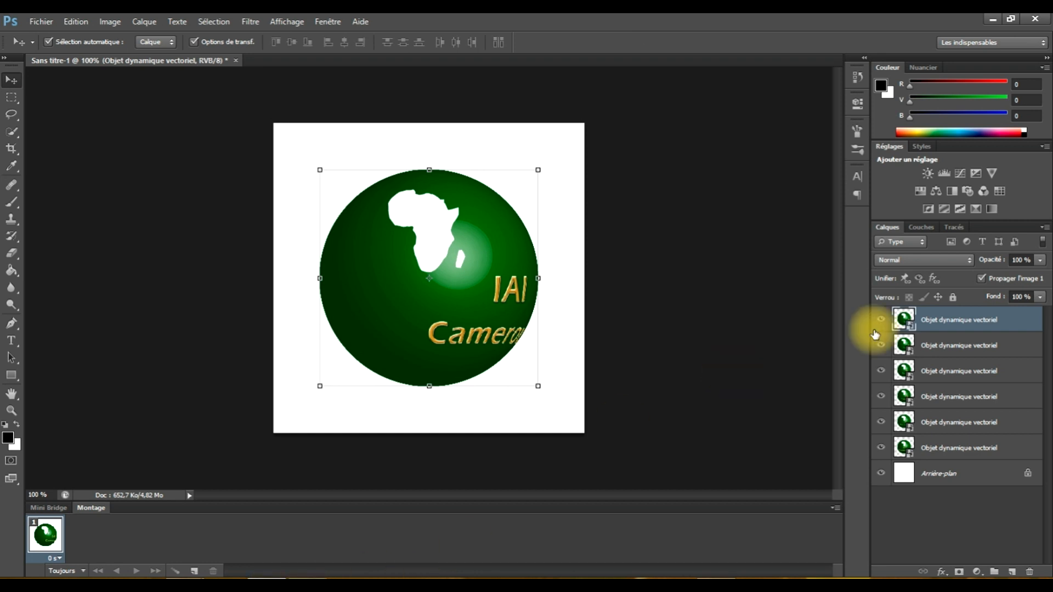
Switch to Illustrator and set the globe group's 3D Revolve rotation about the vertical axis to -70°
left_click(316, 583)
left_click(448, 352)
left_click(830, 160)
left_click(797, 234)
type("70")
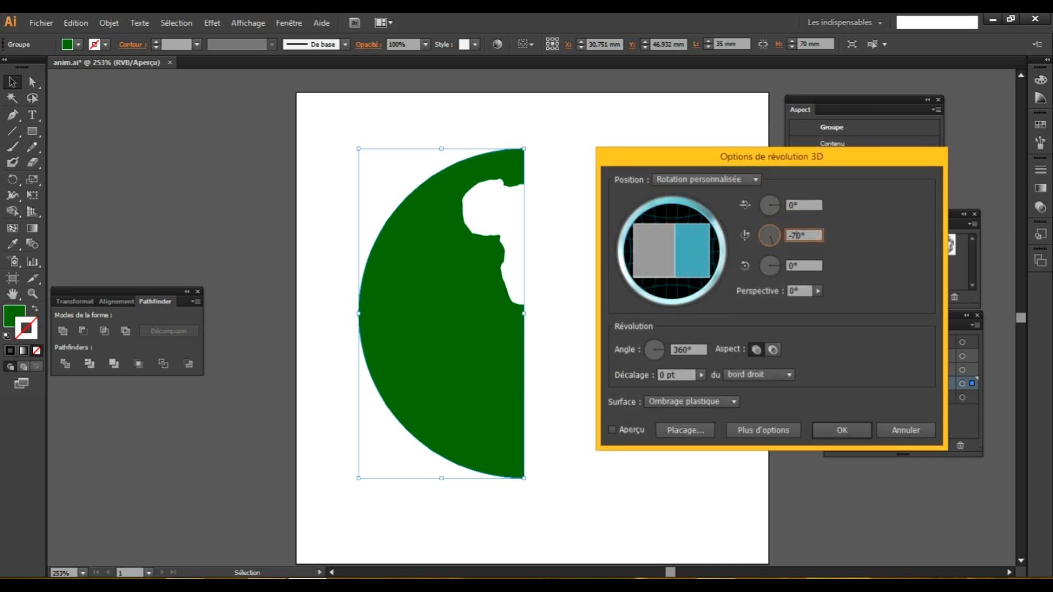
key("Return")
Copy the complete -70° globe and place it in the Photoshop document as a smart object layer
key("ctrl+a")
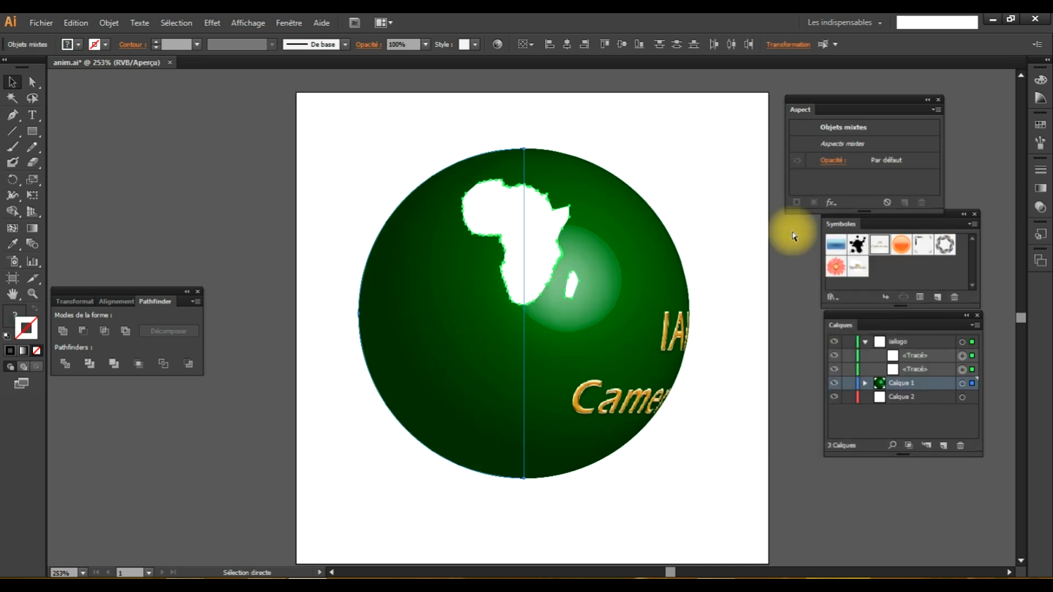
left_click(259, 588)
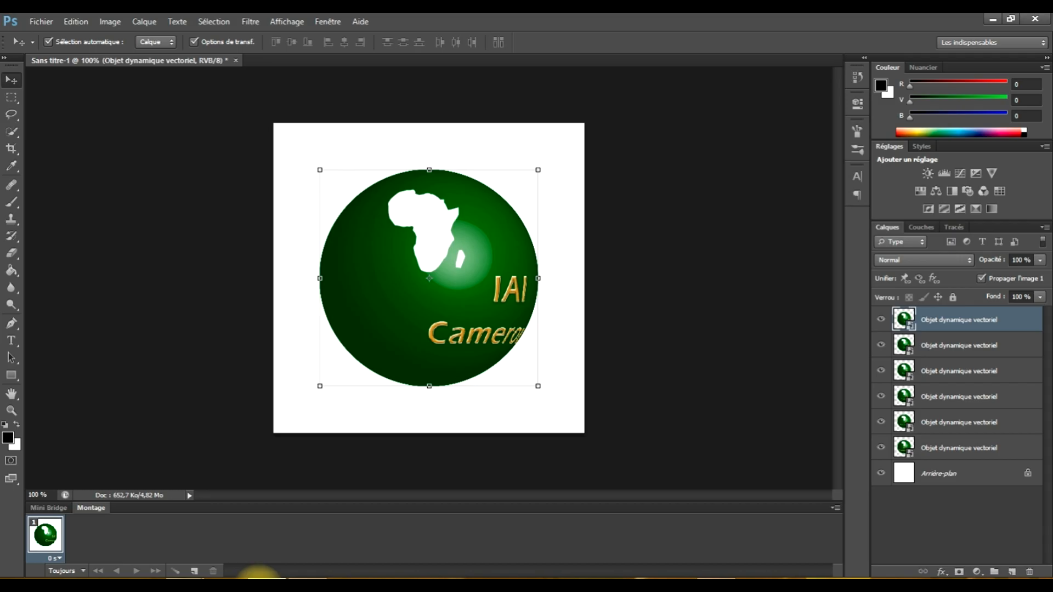
key("ctrl+v")
key("Return")
key("Return")
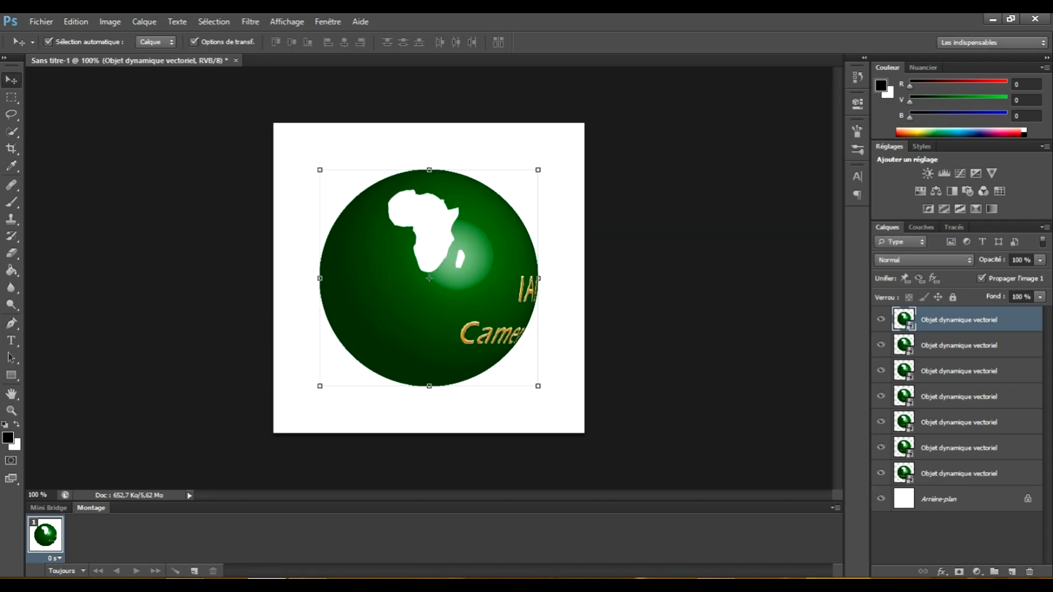
Go back to Illustrator and change the globe group's 3D Revolve rotation about the vertical axis to -80°
left_click(312, 588)
left_click(732, 275)
left_click(583, 280)
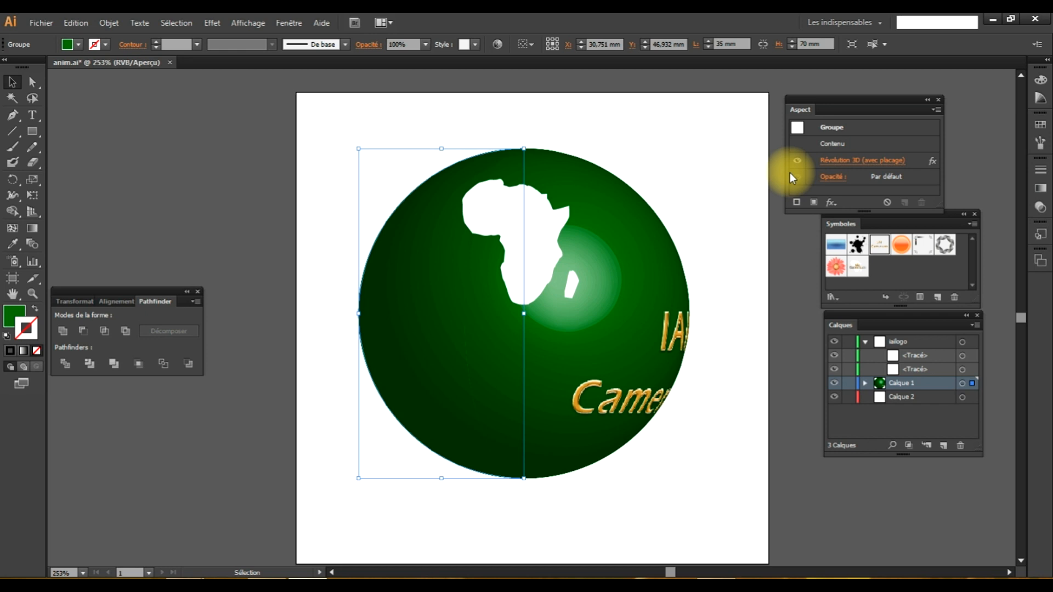
left_click(824, 161)
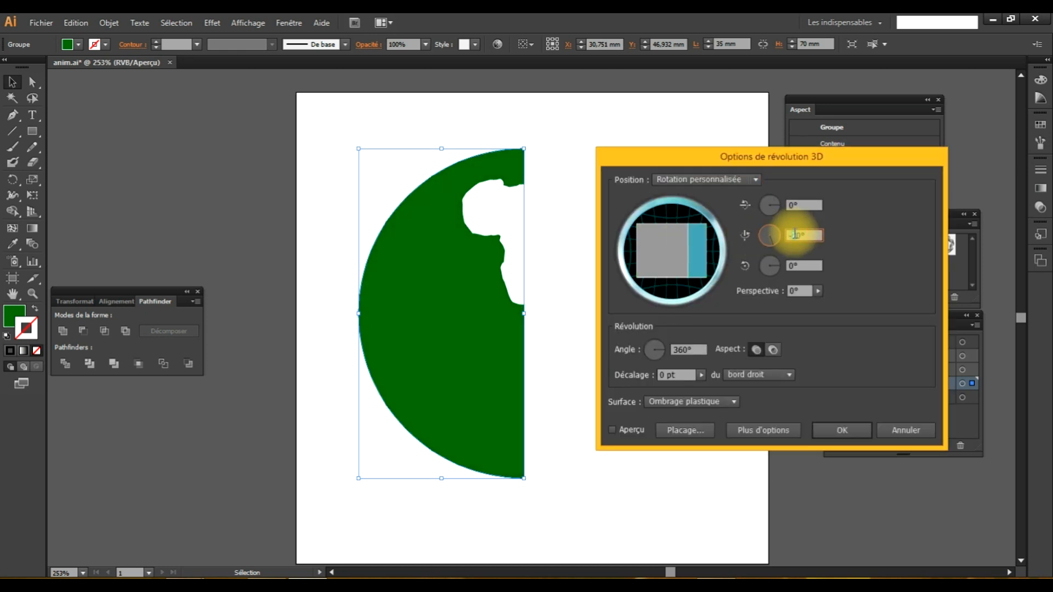
left_click(841, 430)
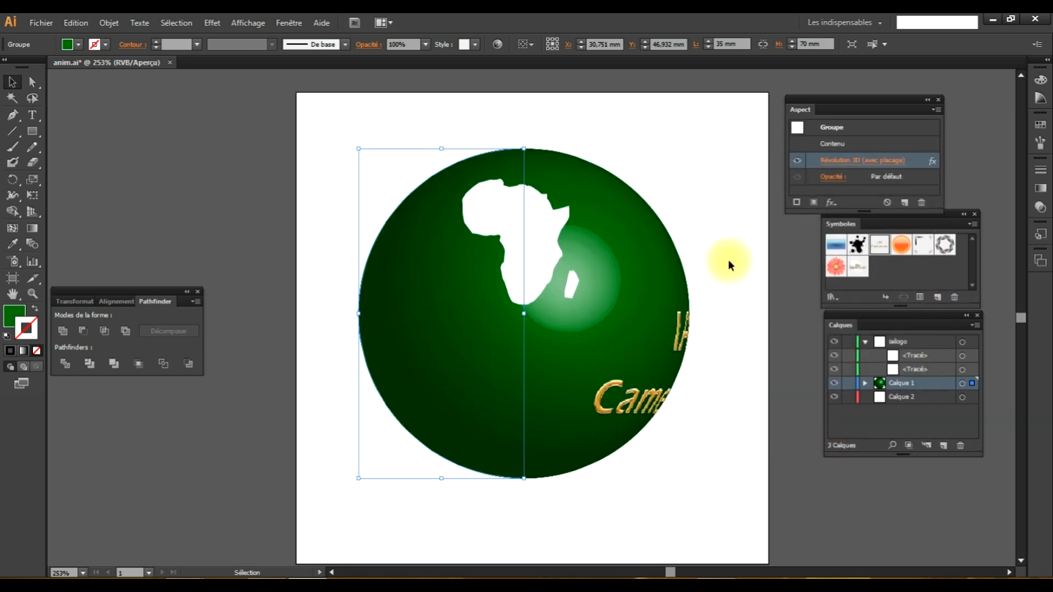
Copy all the -80° globe artwork and paste it into Photoshop as a new smart object layer
key("ctrl+a")
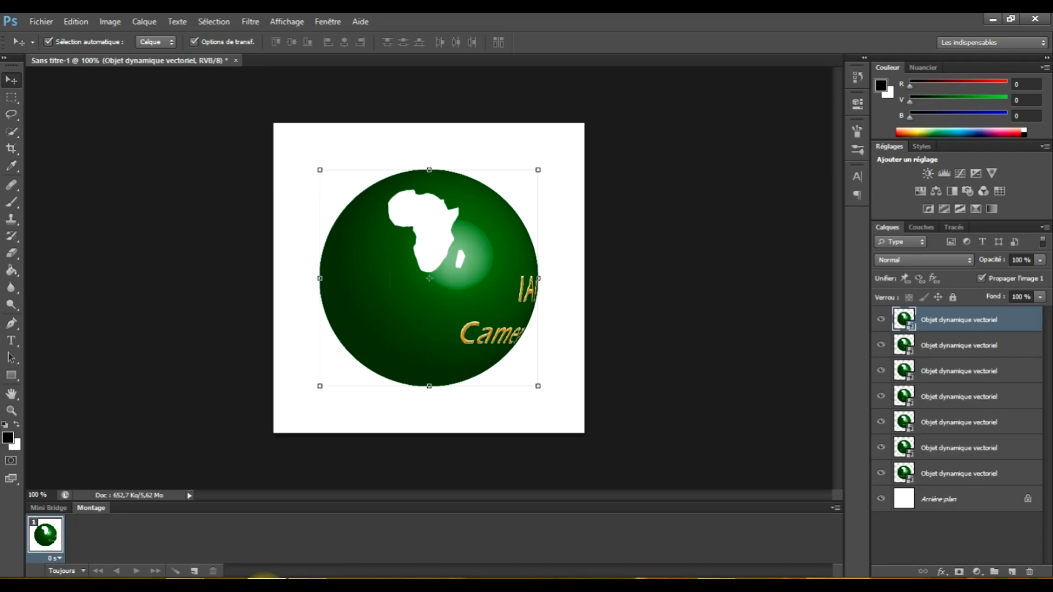
key("ctrl+v")
key("Return")
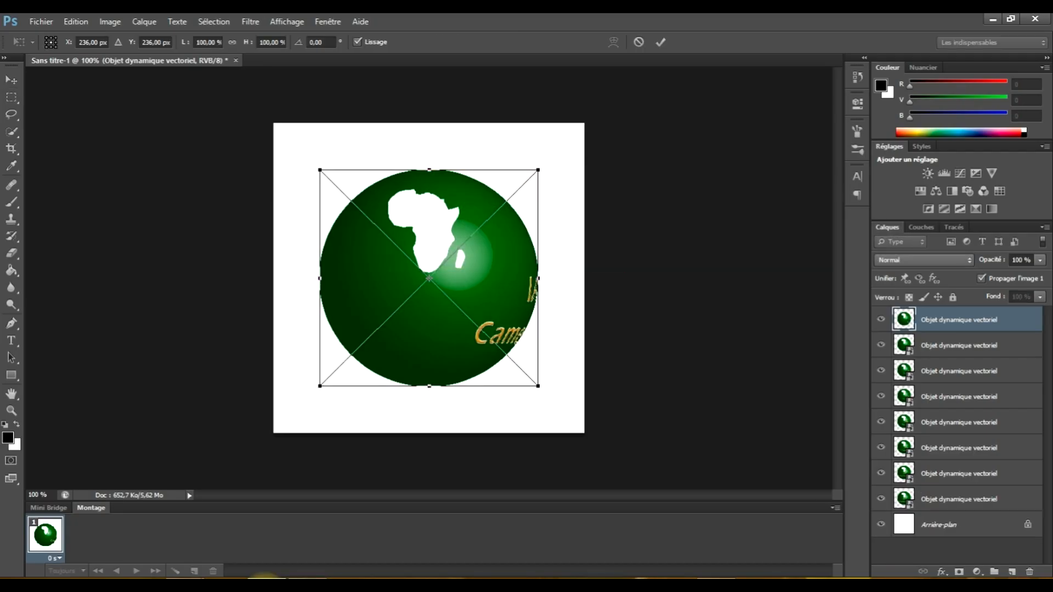
key("Return")
Return to Illustrator and turn the globe group's 3D Revolve effect one increment further around the vertical axis
left_click(312, 586)
left_click(743, 212)
left_click(432, 311)
left_click(826, 161)
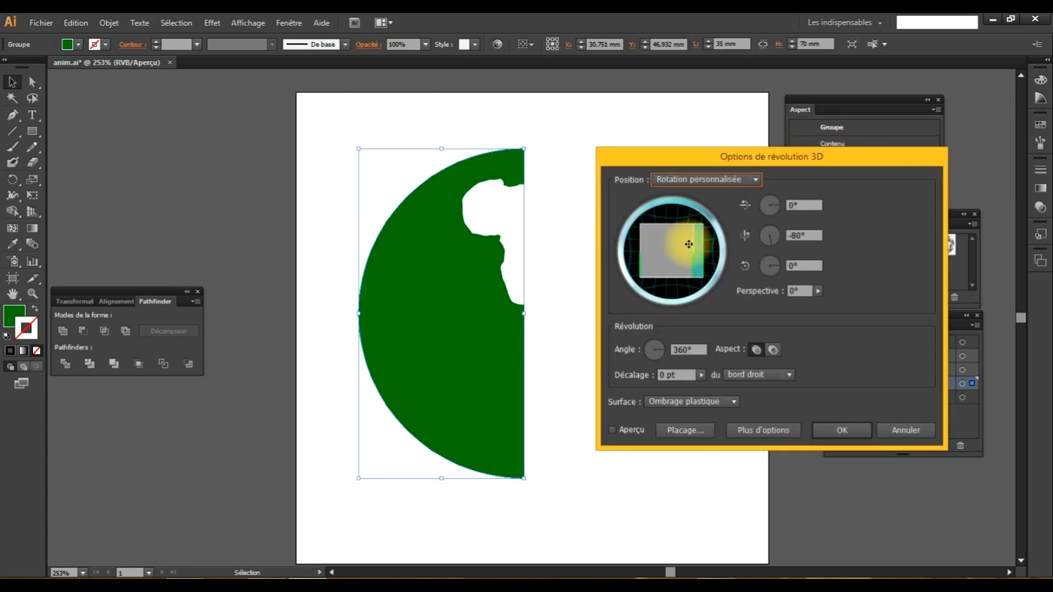
left_click(795, 237)
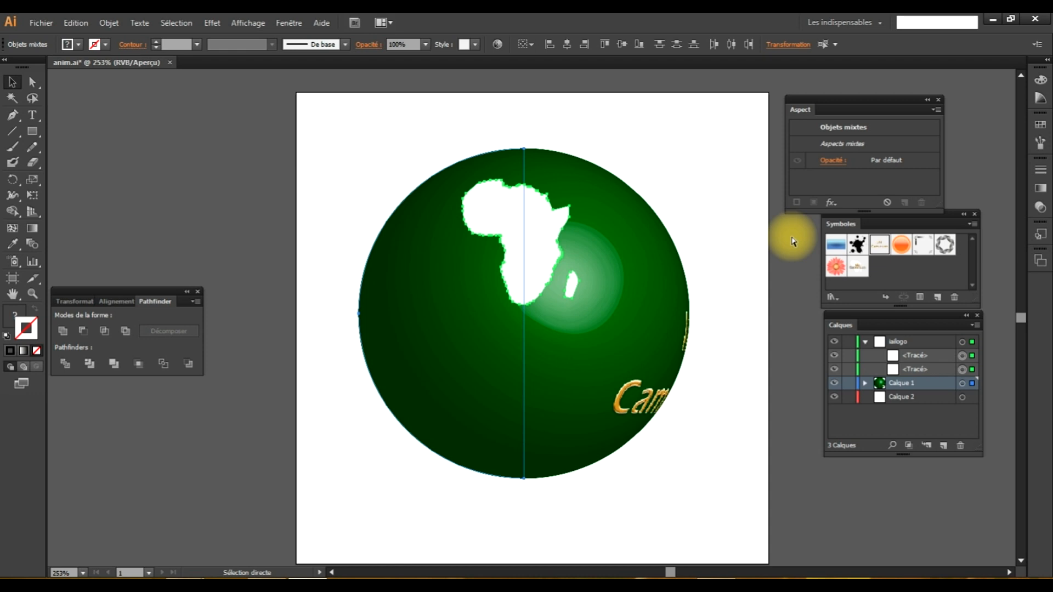
Switch to Photoshop and paste the newly rotated globe as a smart object above the existing layers
left_click(474, 399)
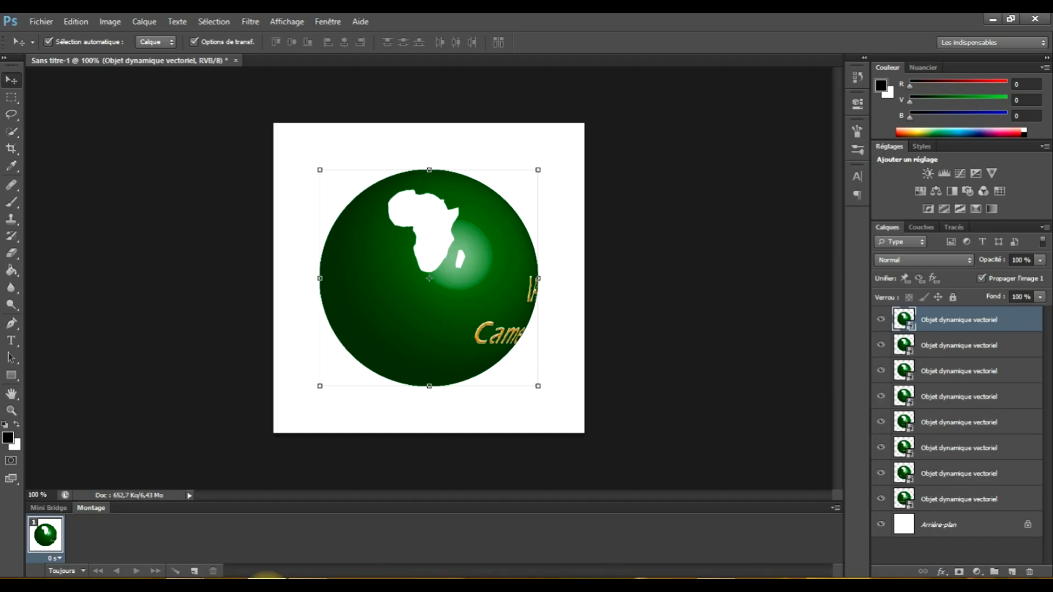
key("ctrl+v")
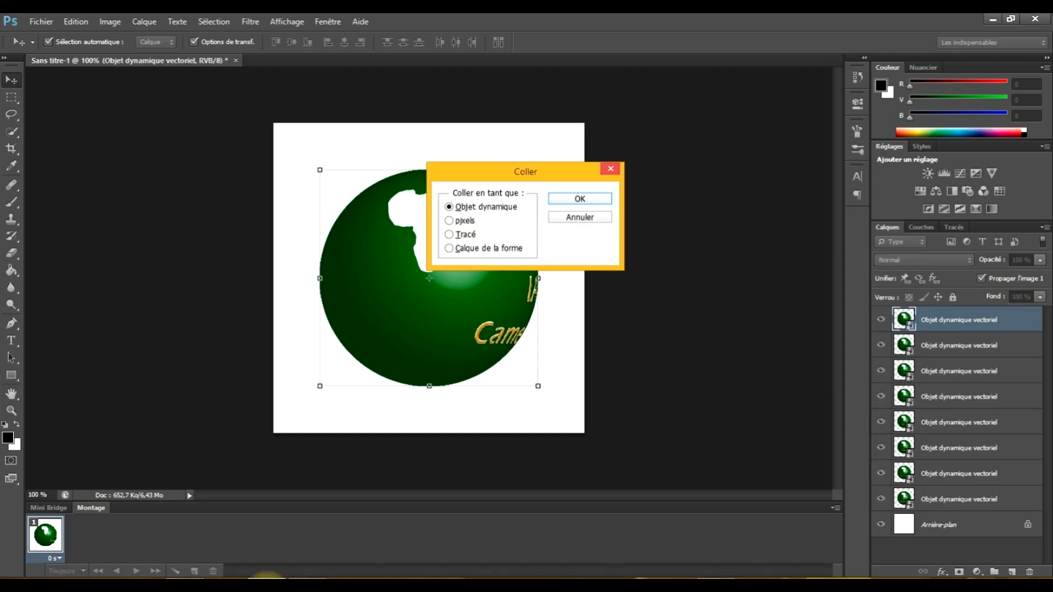
key("Return")
key("Return")
Switch to Illustrator and set the globe group's 3D Revolve rotation about the vertical axis to -100°
left_click(324, 572)
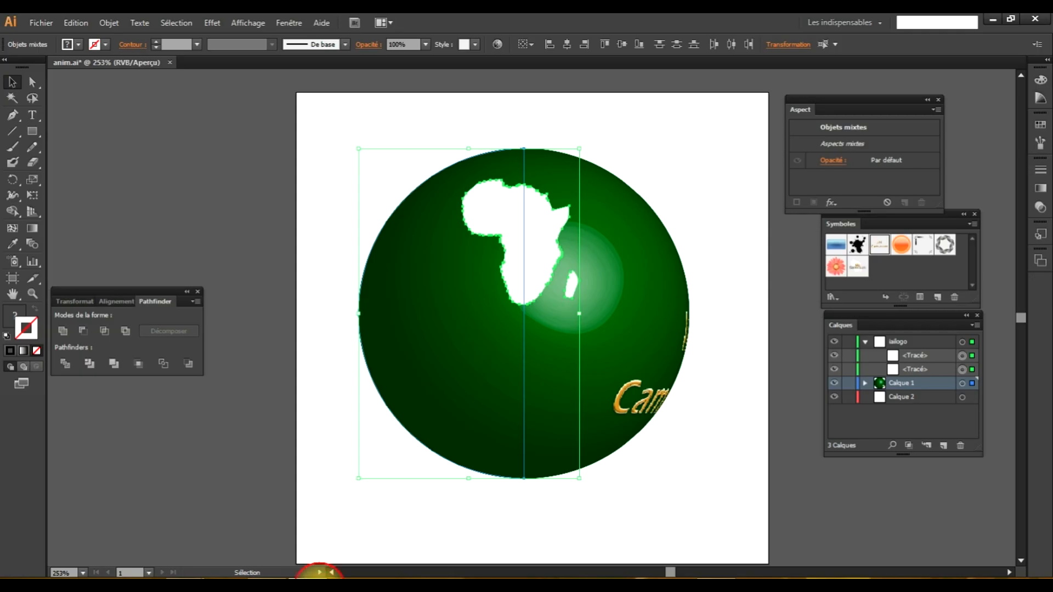
left_click(606, 292)
left_click(828, 158)
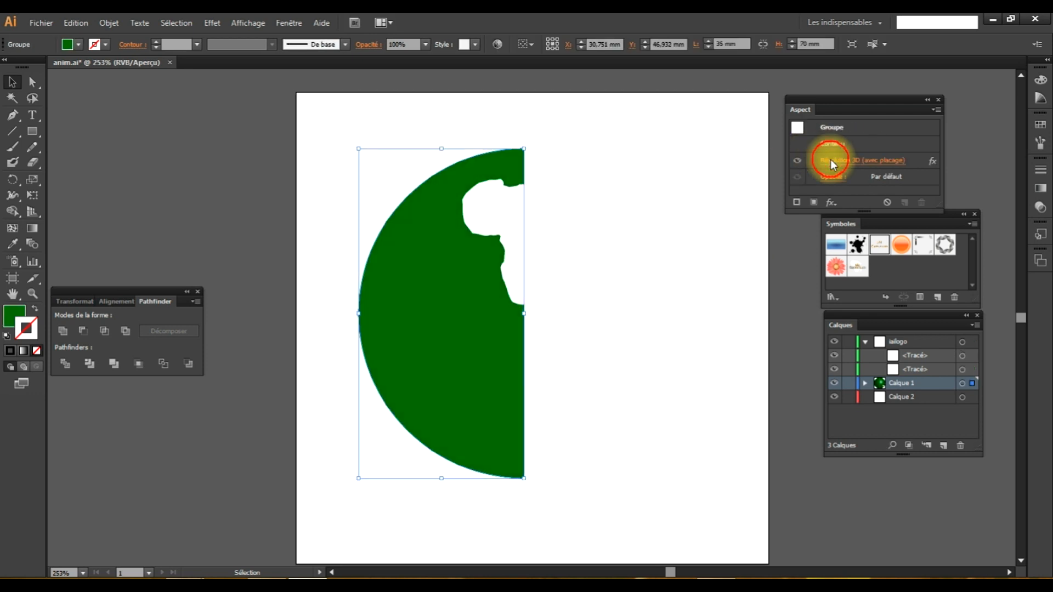
left_click(795, 236)
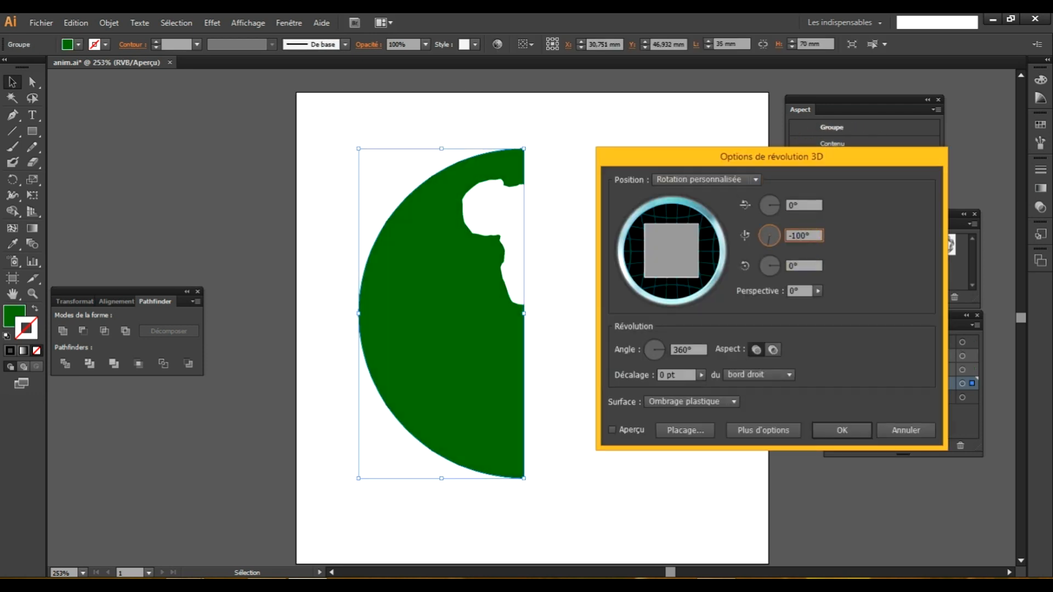
key("Return")
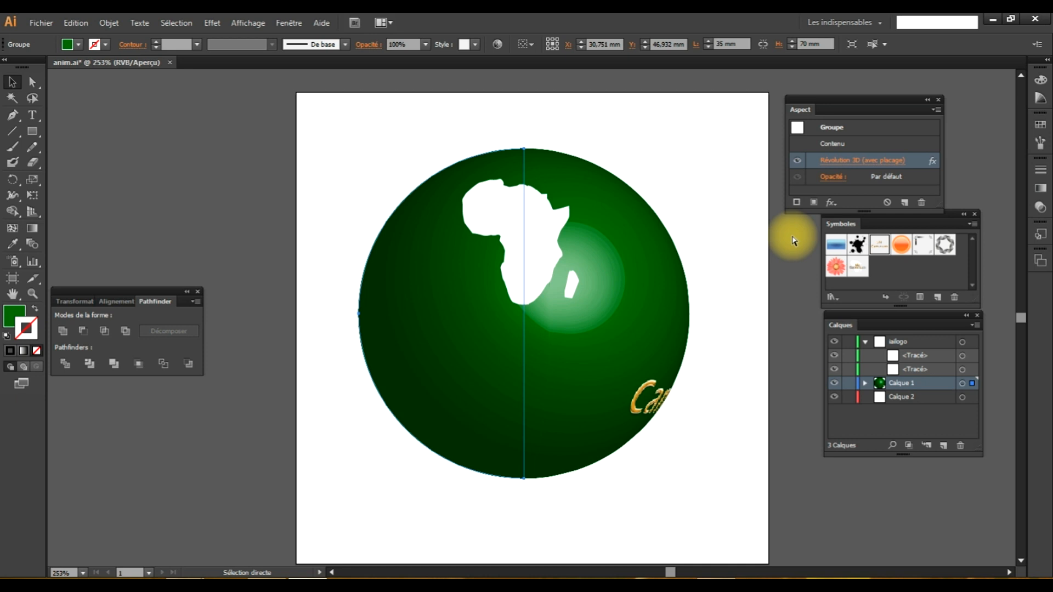
Copy the complete -100° globe and paste it into the Photoshop document as a smart object
key("ctrl+a")
left_click(526, 403)
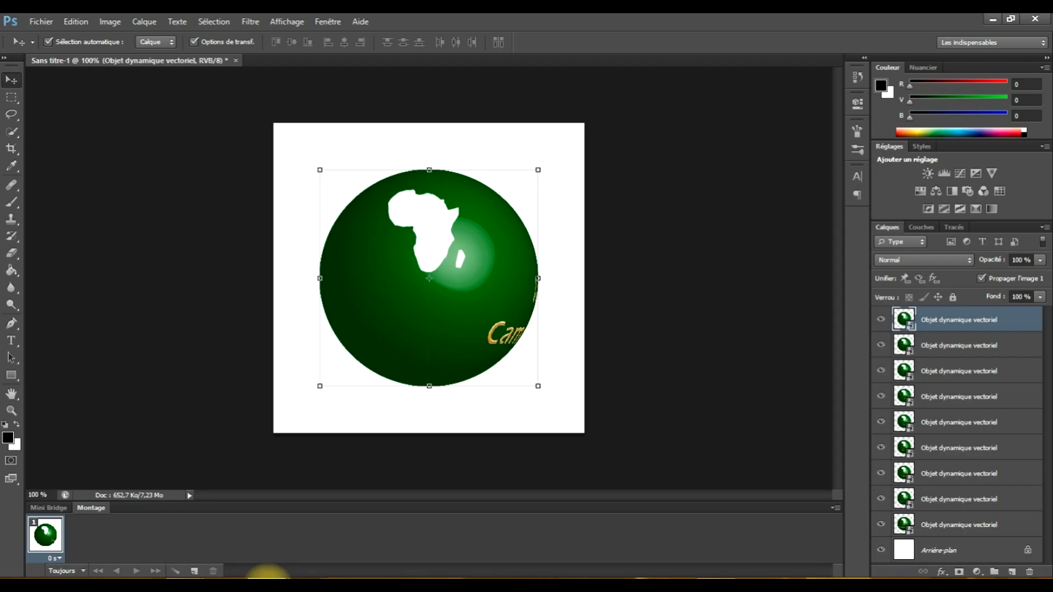
key("ctrl+v")
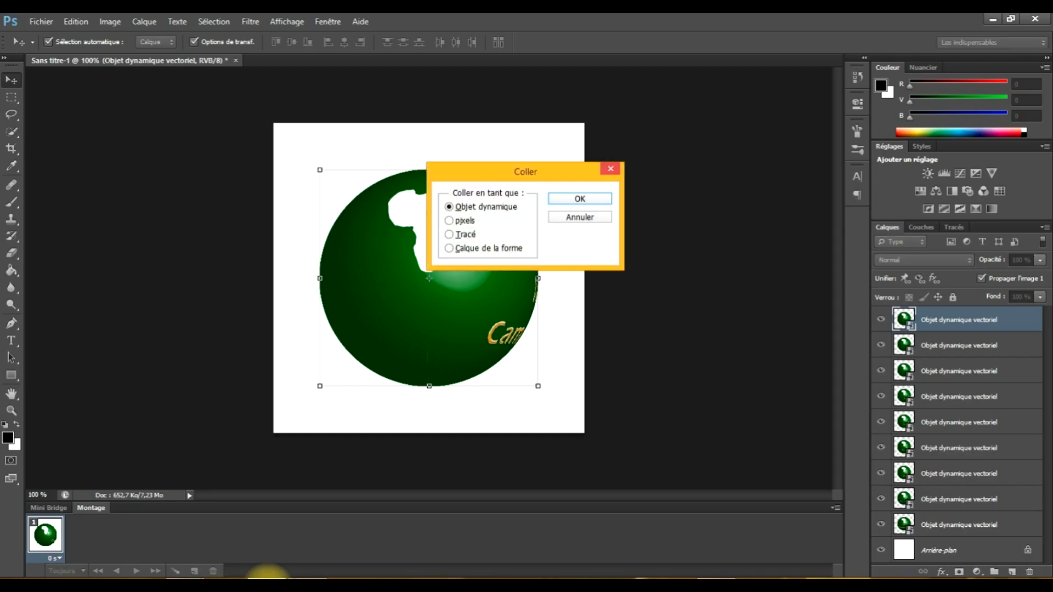
key("Return")
key("Return")
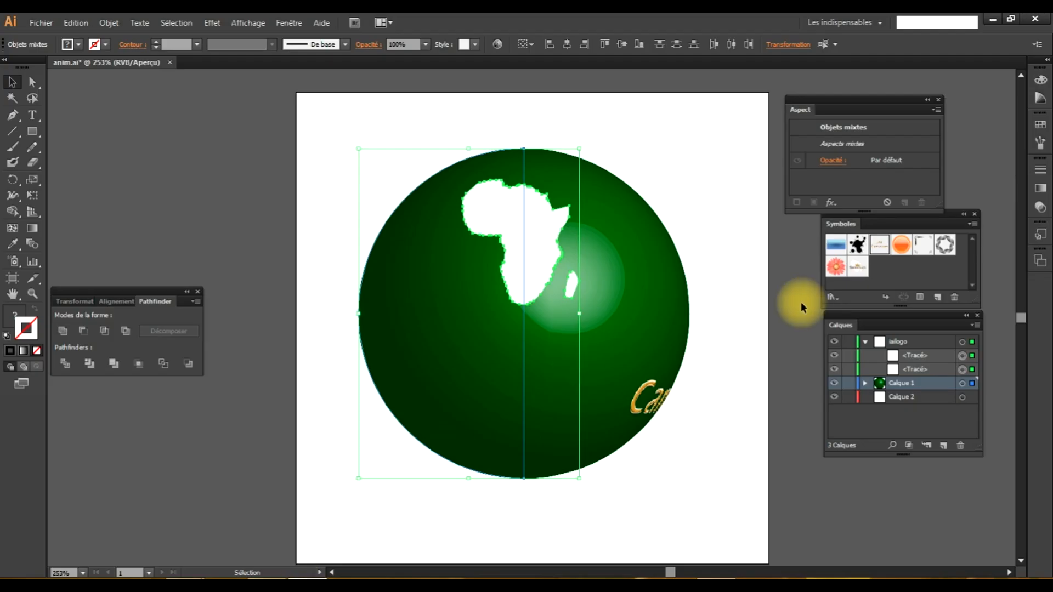
In Illustrator, set the globe group's 3D Revolve rotation about the vertical axis to -110°
left_click(449, 300)
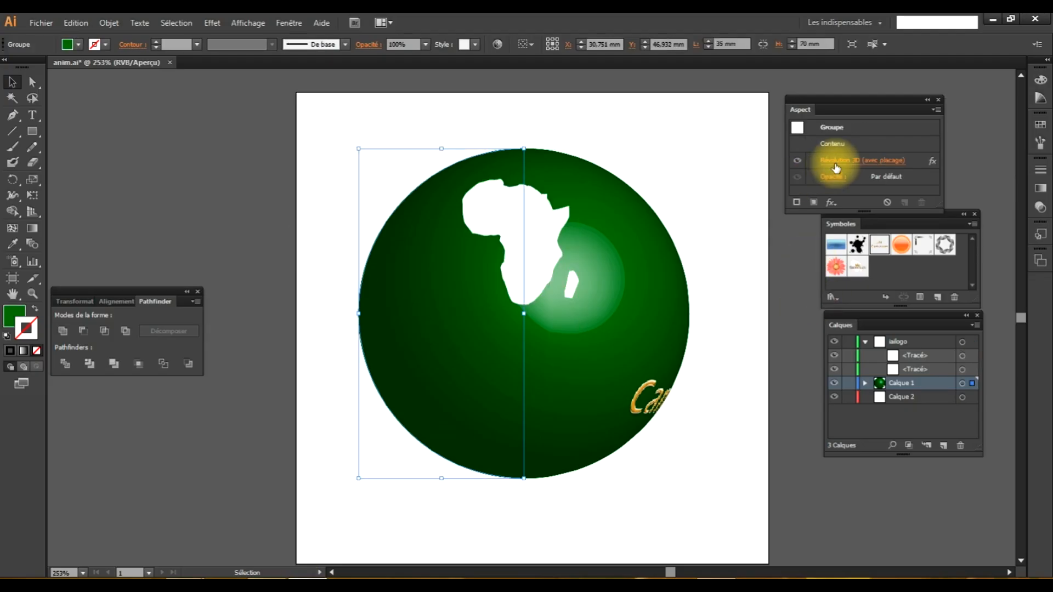
left_click(836, 160)
left_click(801, 235)
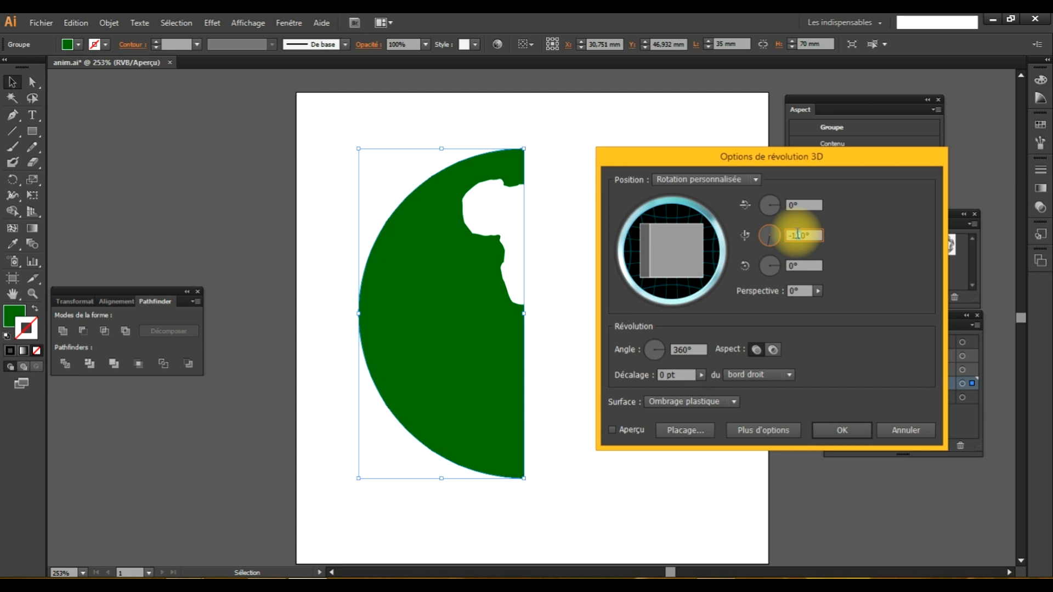
key("Return")
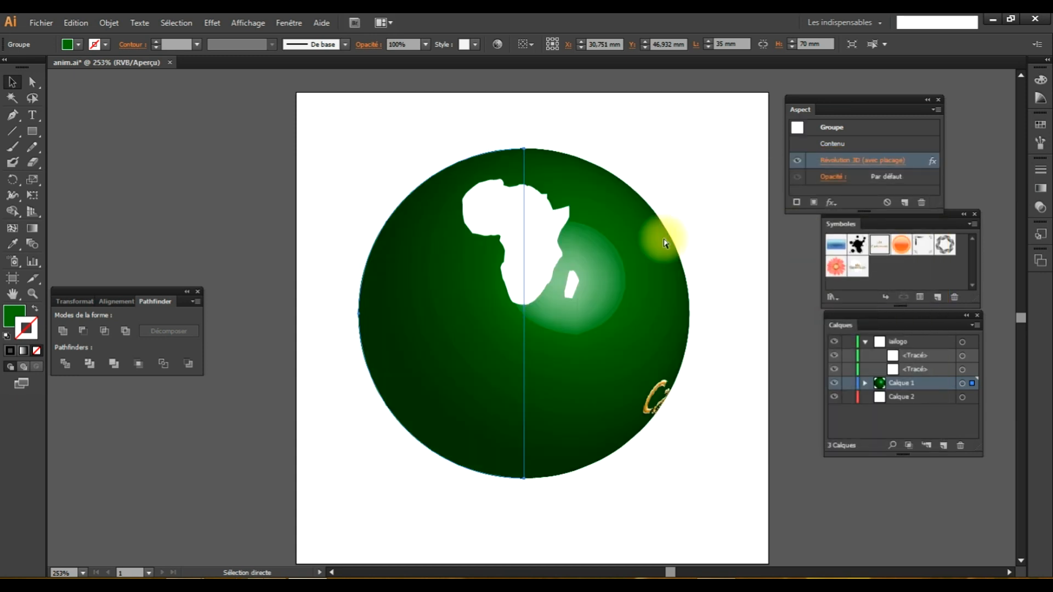
Copy all the -110° globe artwork, paste it into Photoshop as a smart object, and return to Illustrator
key("ctrl+a")
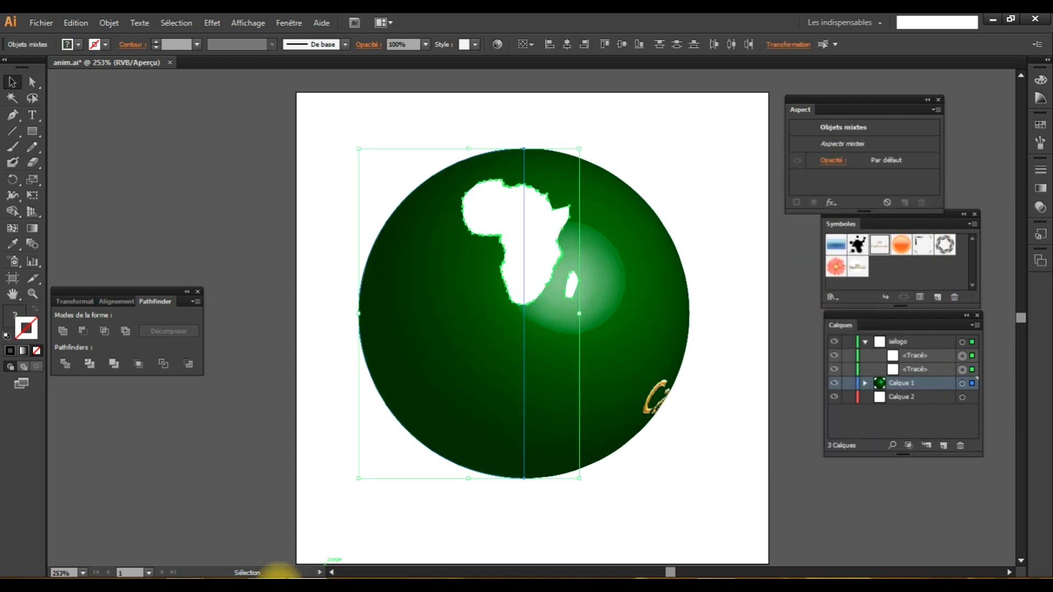
left_click(269, 578)
key("ctrl+v")
key("Return")
key("Return")
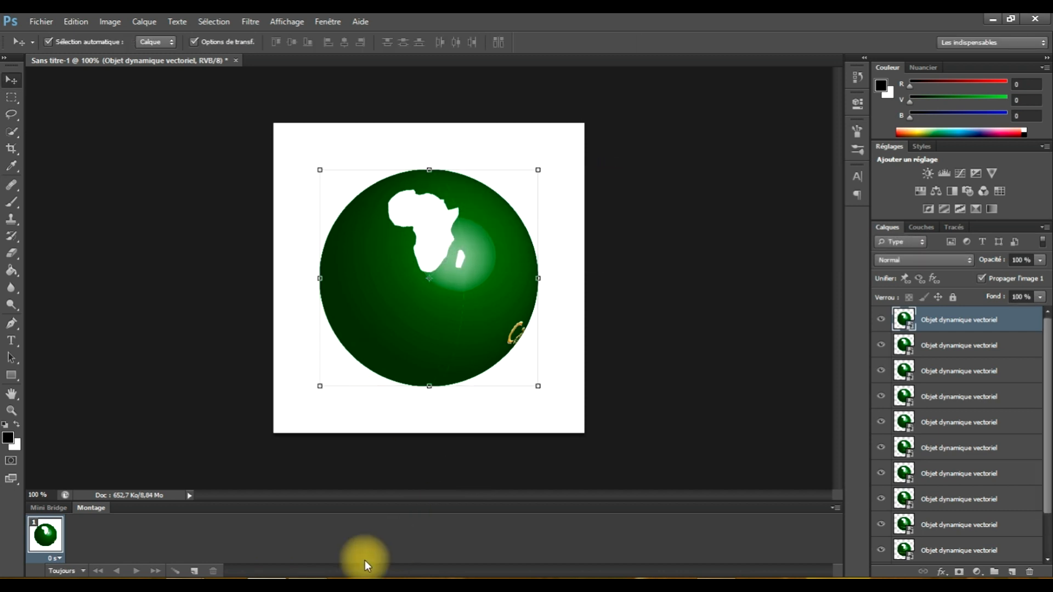
left_click(309, 575)
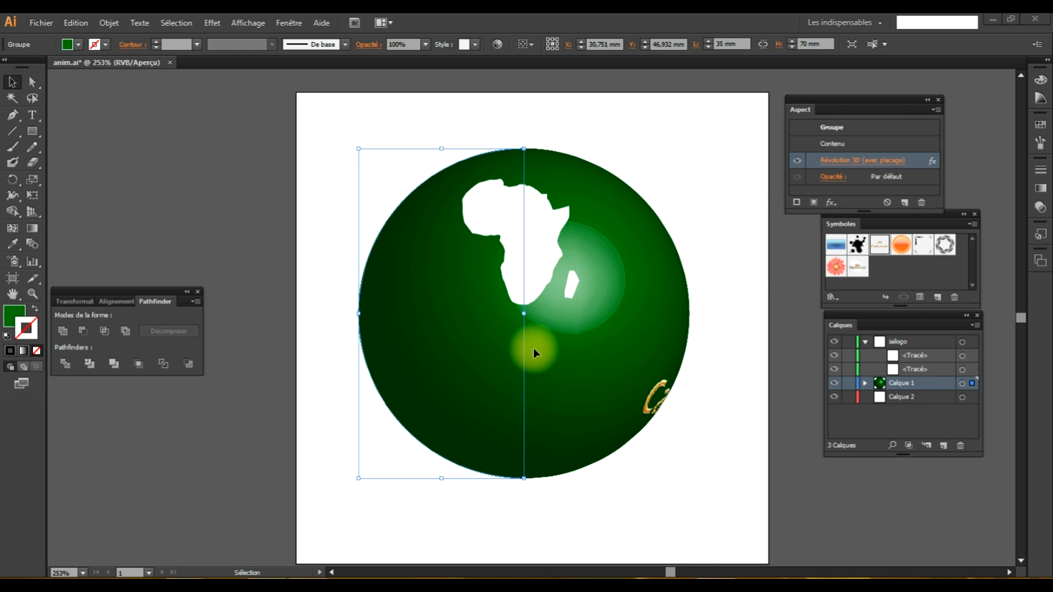
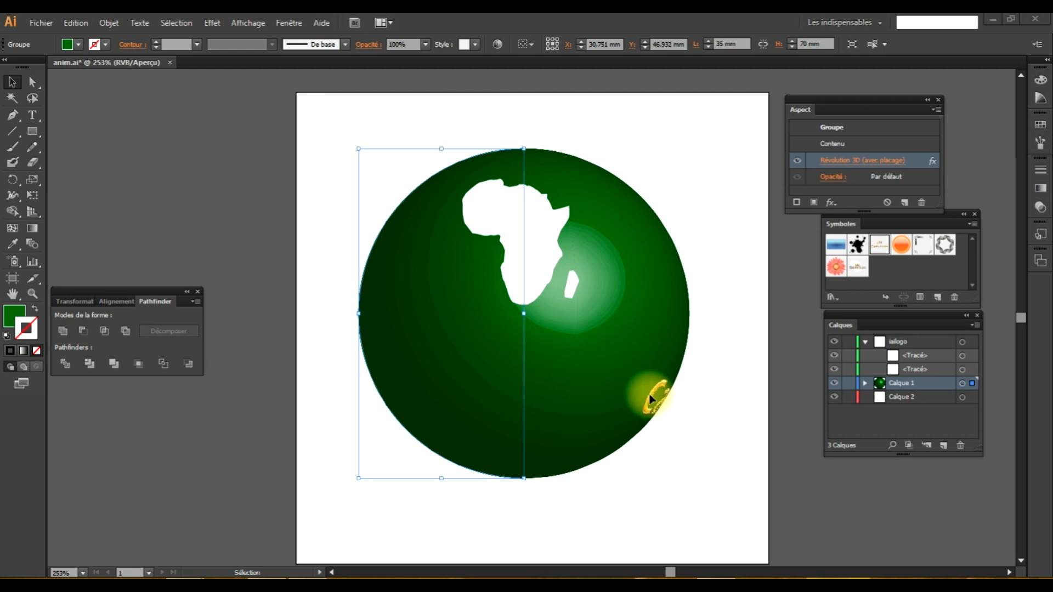
Set the globe group's 3D Revolve rotation about the vertical axis to 120°
left_click(830, 161)
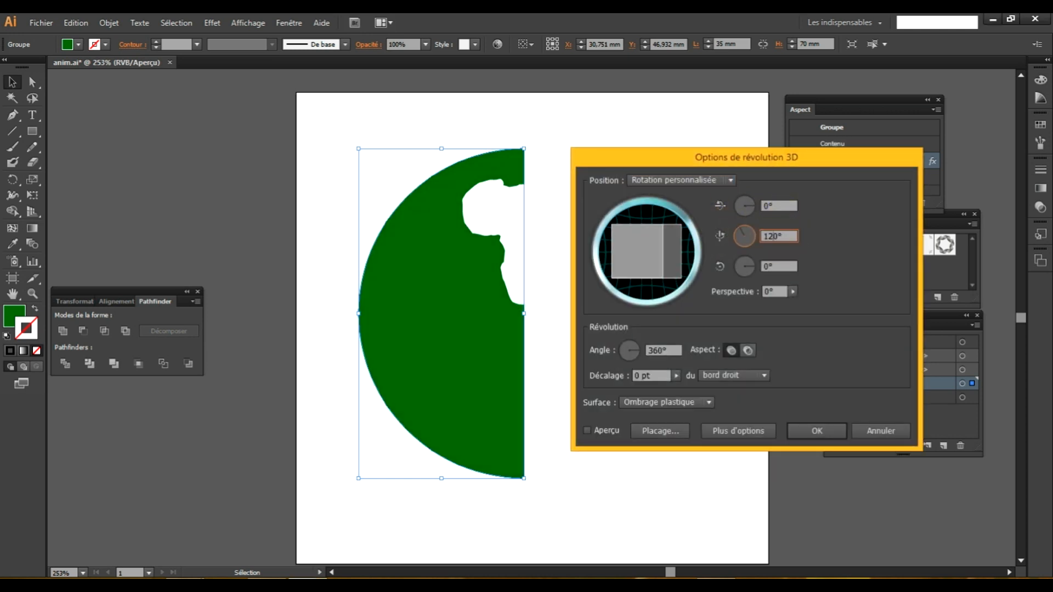
left_click(815, 430)
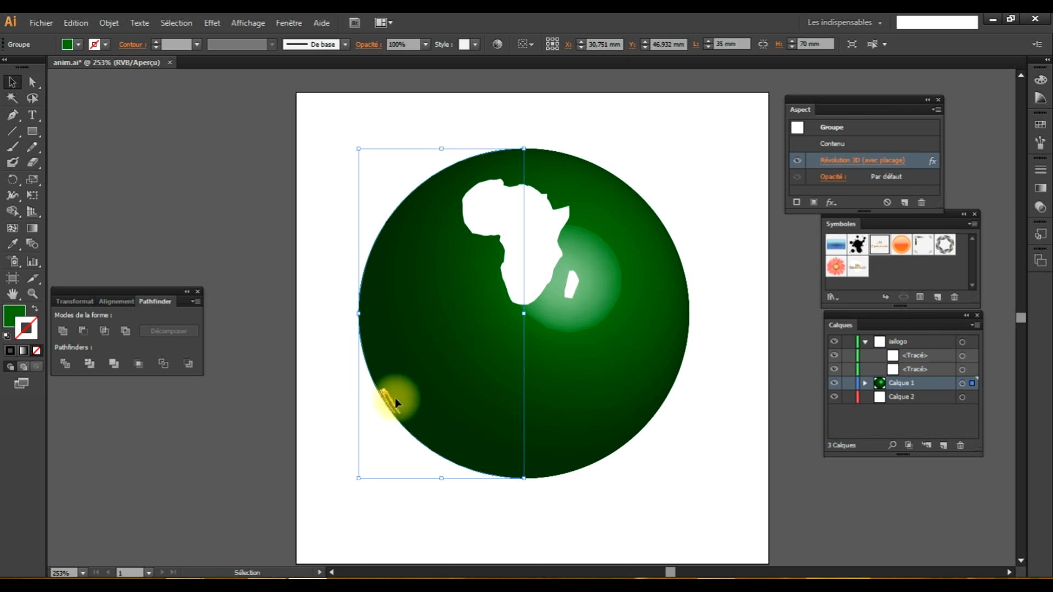
Copy all the 120° globe artwork and paste it into the Photoshop document as a smart object
key("ctrl+a")
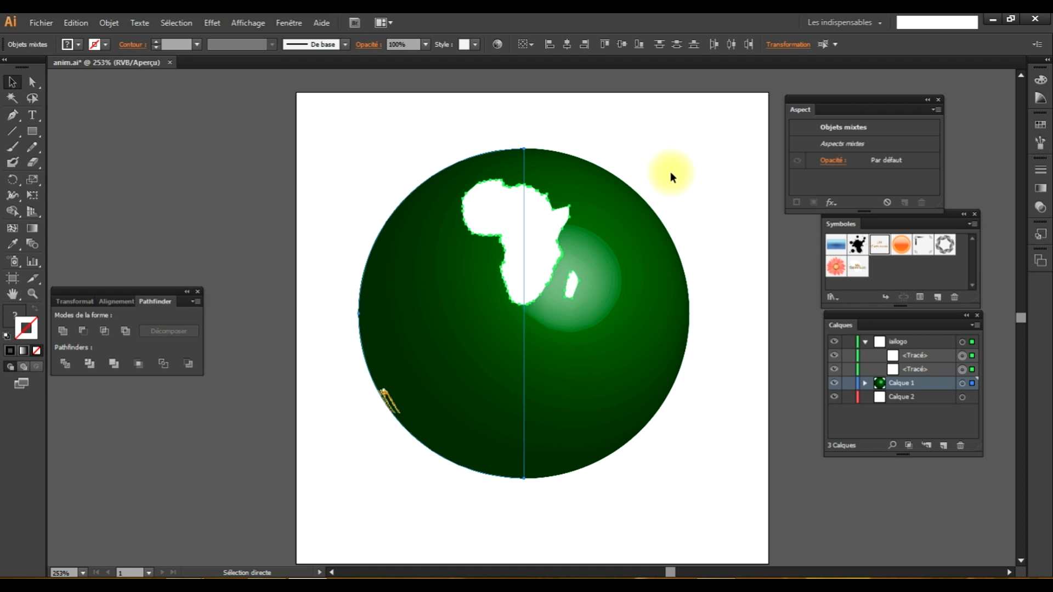
left_click(259, 586)
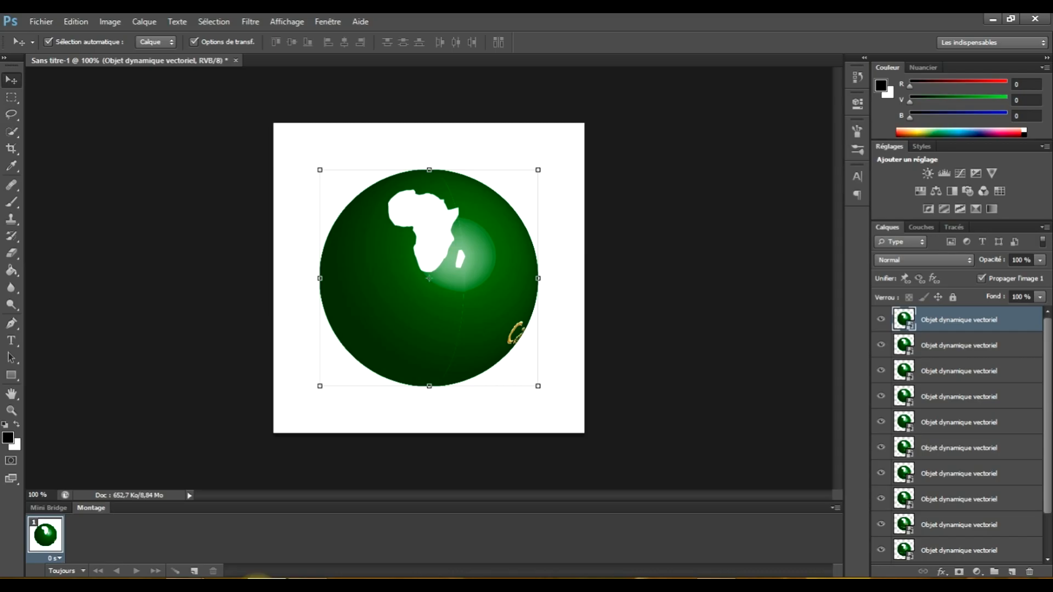
key("ctrl+v")
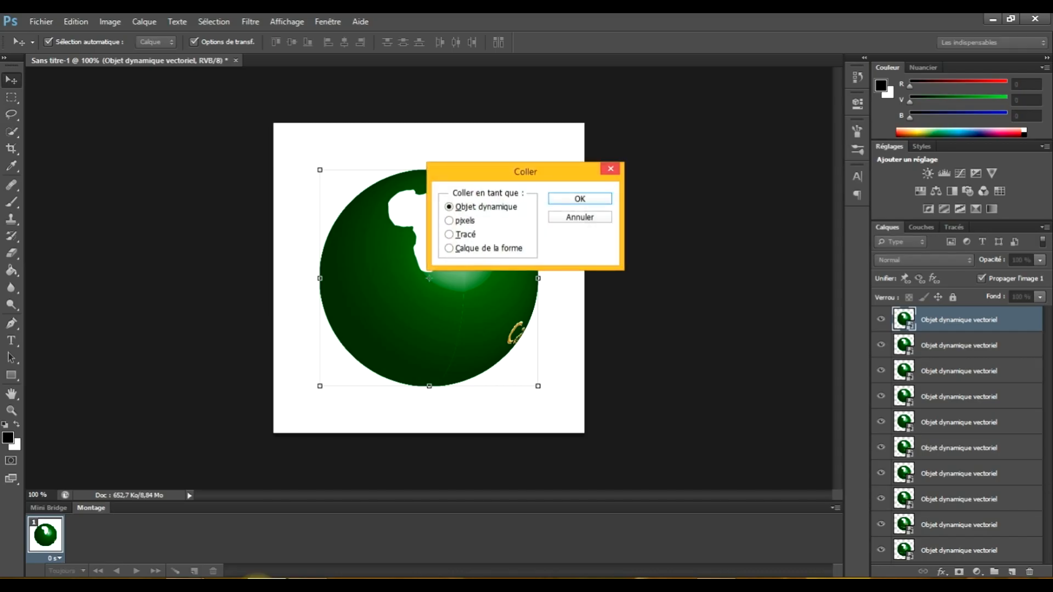
key("Return")
key("Return")
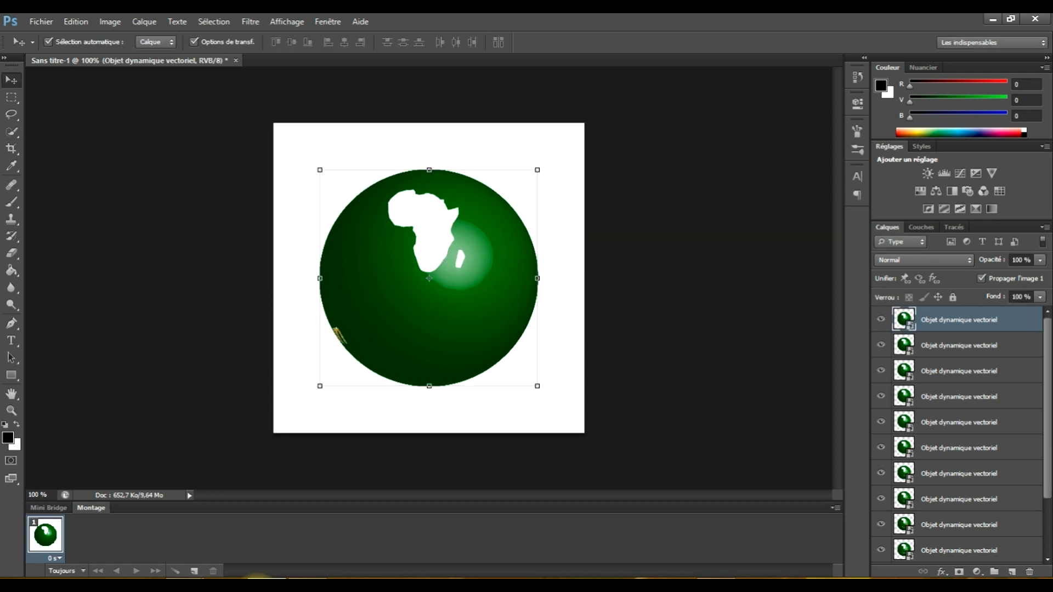
Switch to Illustrator, select only the globe group, and set its 3D Revolve rotation about the vertical axis to 110°
left_click(309, 585)
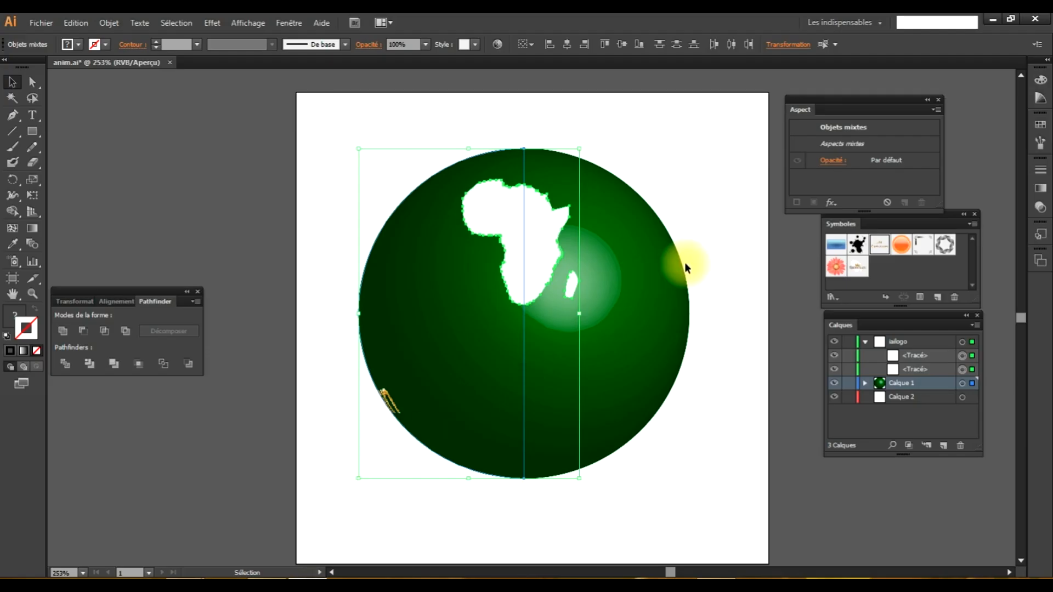
left_click(678, 231)
left_click(585, 314)
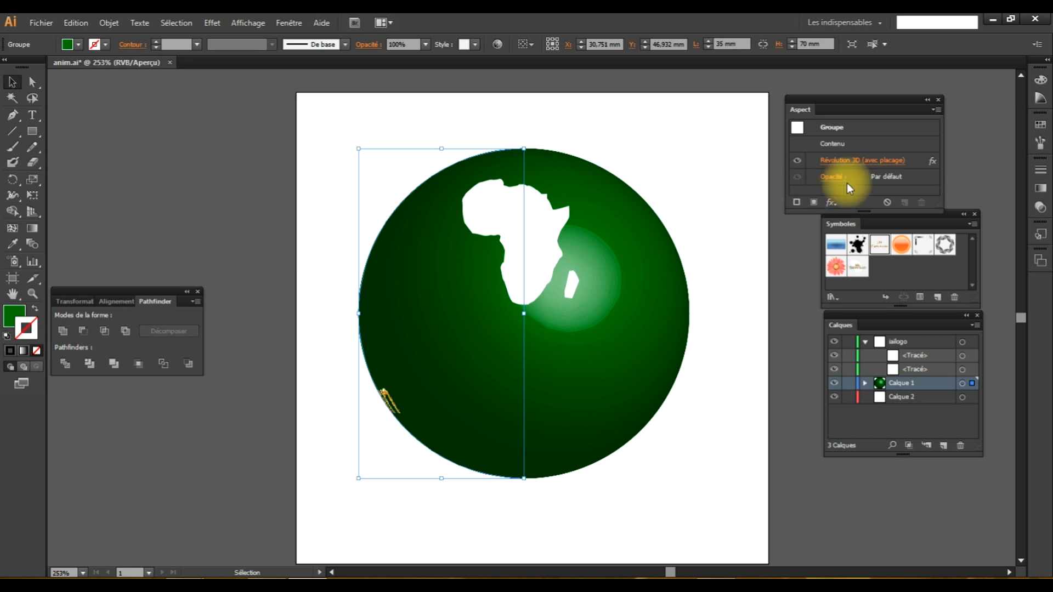
left_click(877, 160)
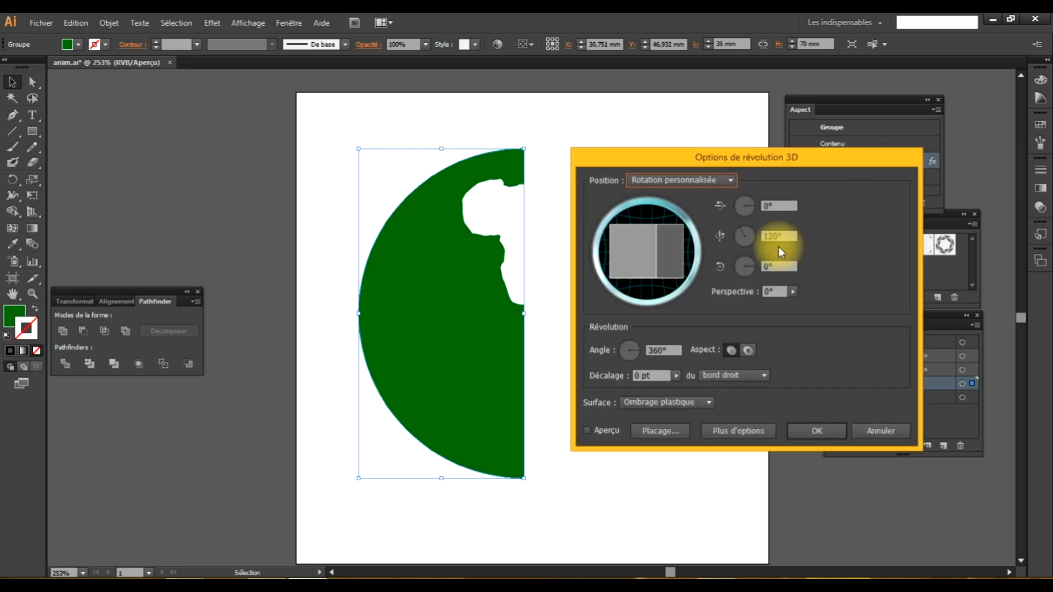
left_click(773, 236)
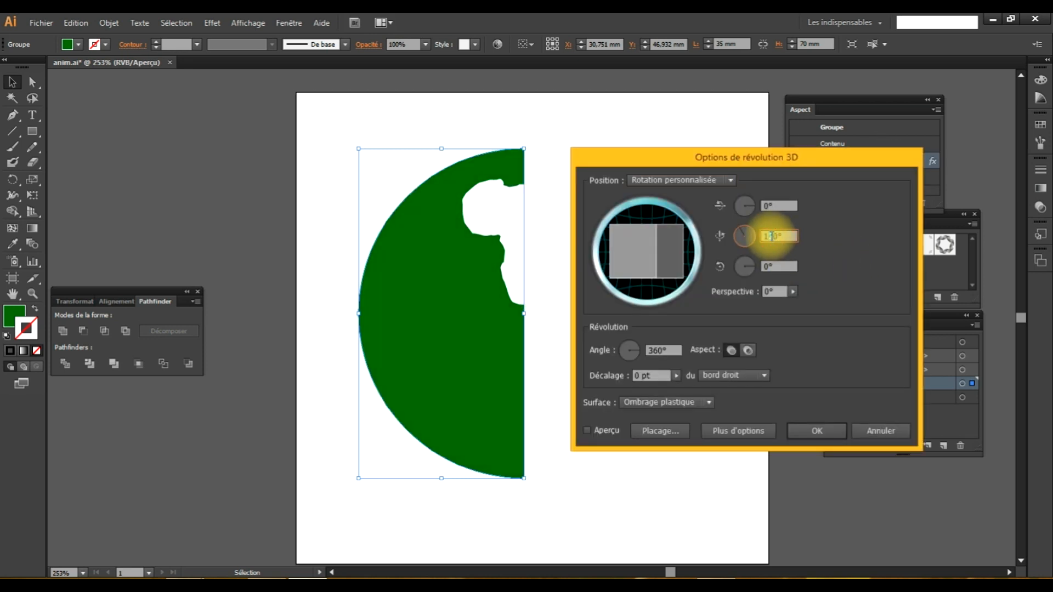
type("110")
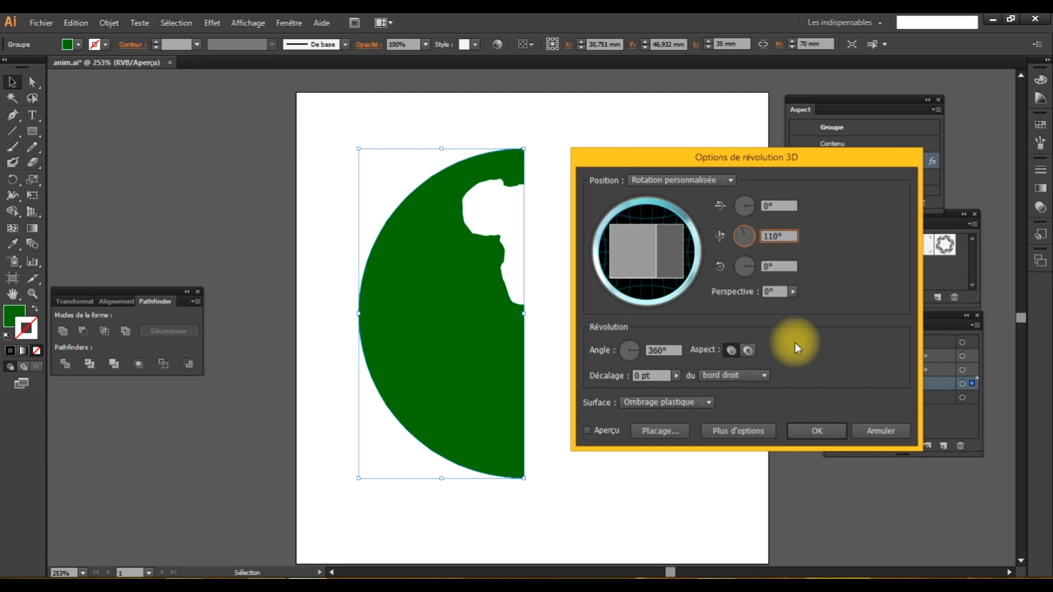
left_click(807, 430)
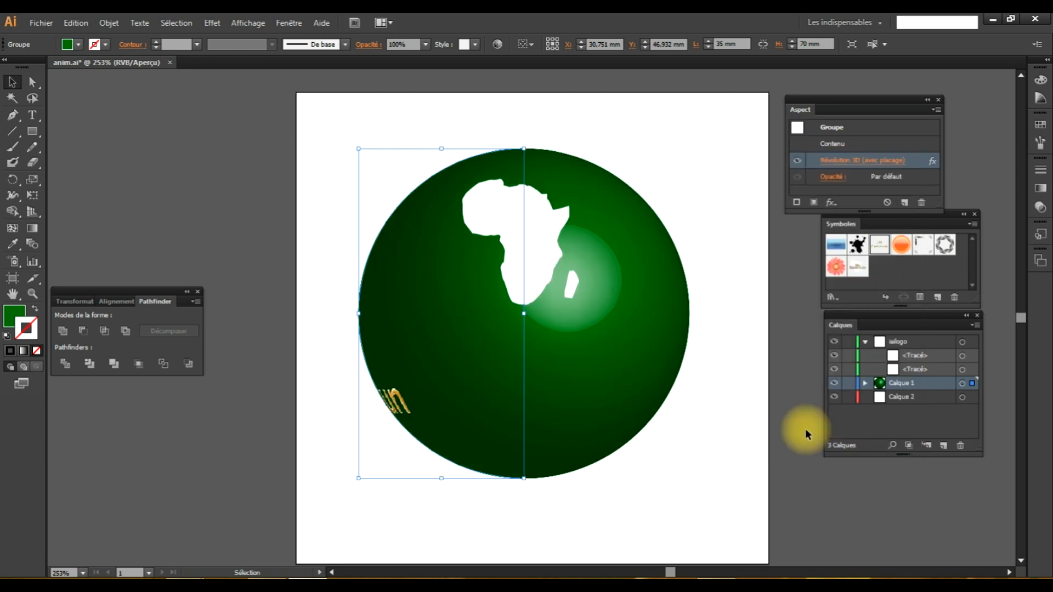
Copy the complete 110° globe with its continent shapes and place it in the Photoshop document as a smart object
key("ctrl+a")
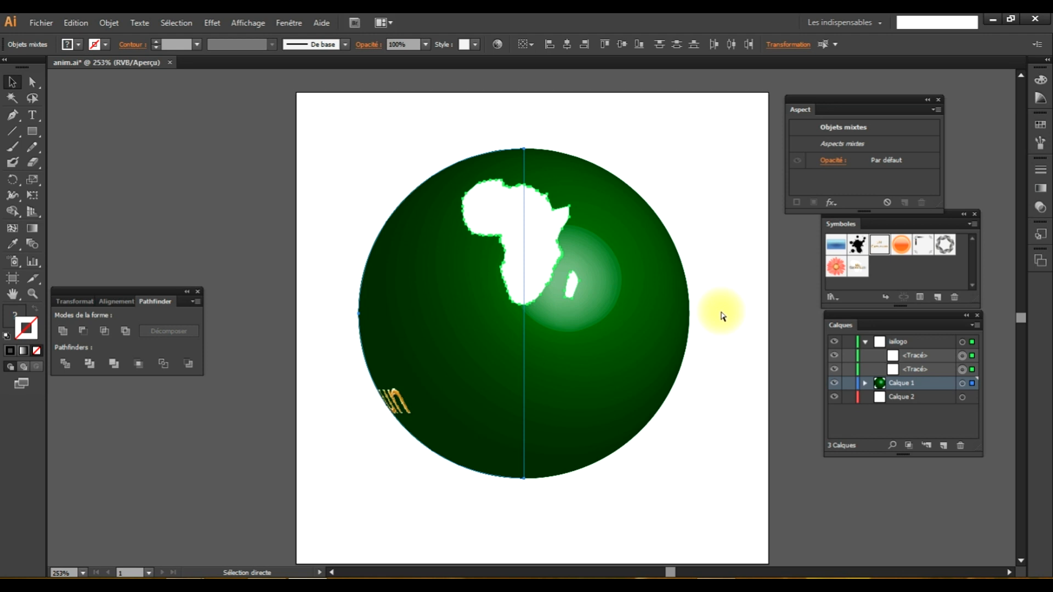
key("v")
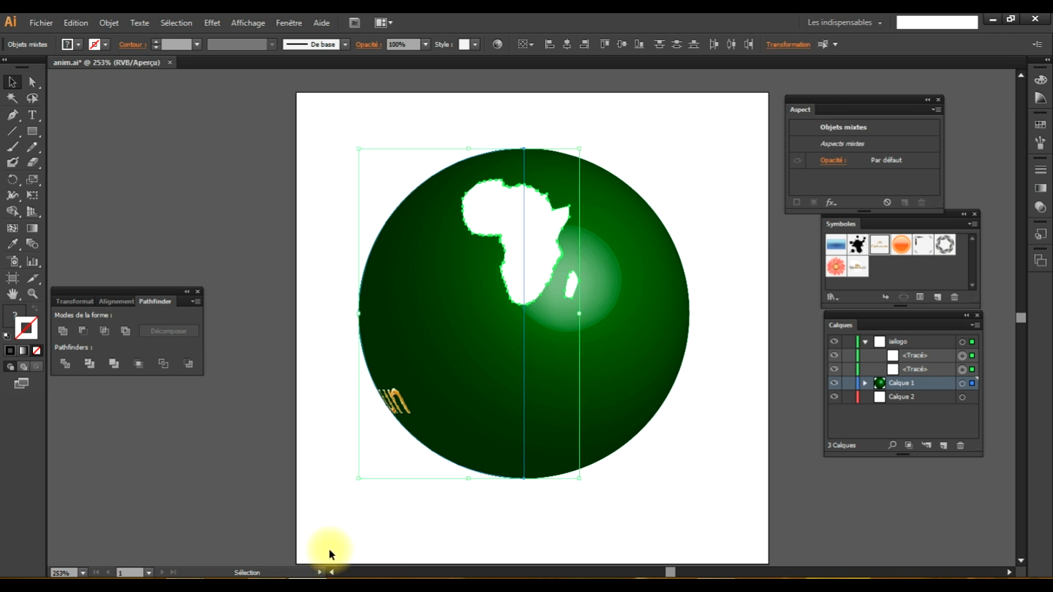
left_click(269, 574)
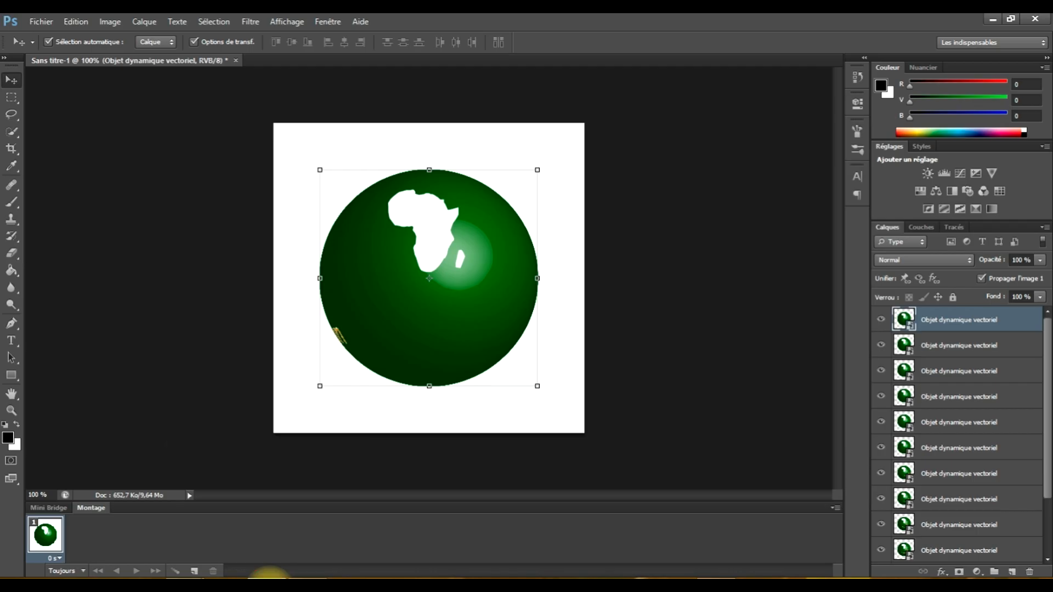
key("ctrl+v")
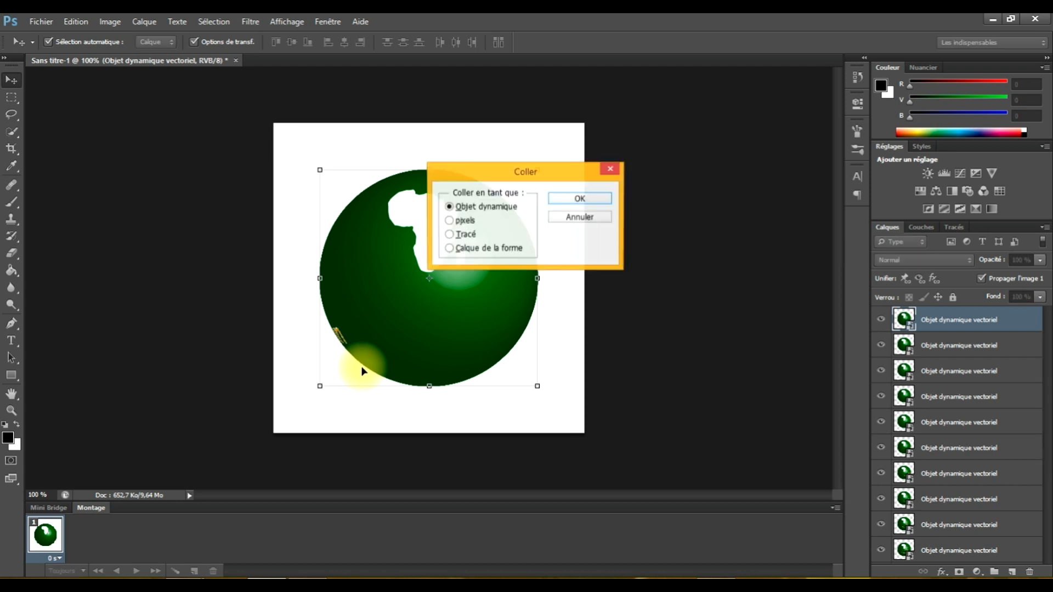
key("Return")
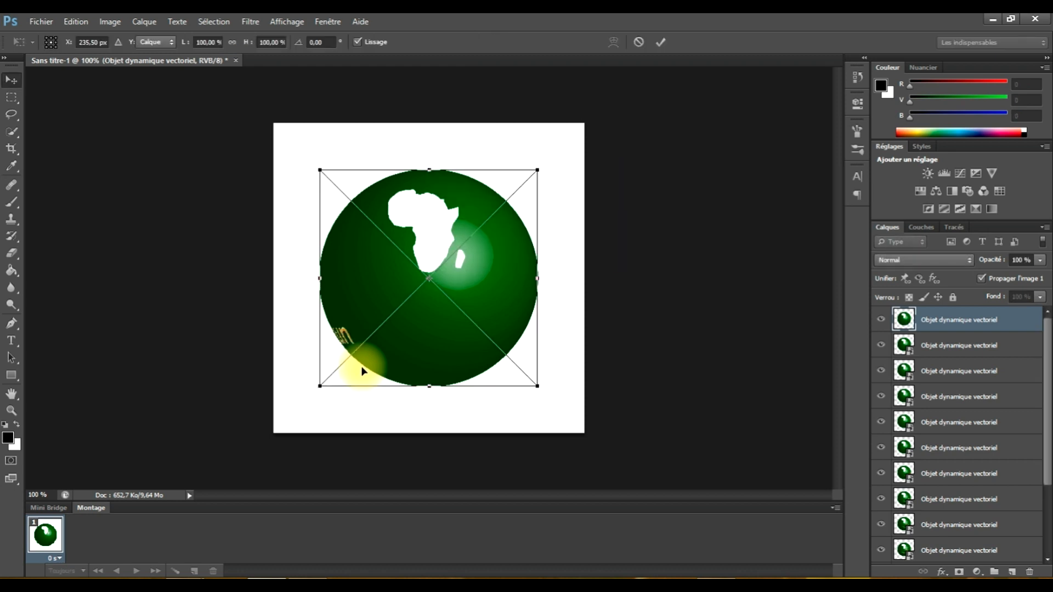
key("Return")
Back in Illustrator, reselect the globe group alone and set its 3D Revolve rotation about the vertical axis to 100°
left_click(295, 575)
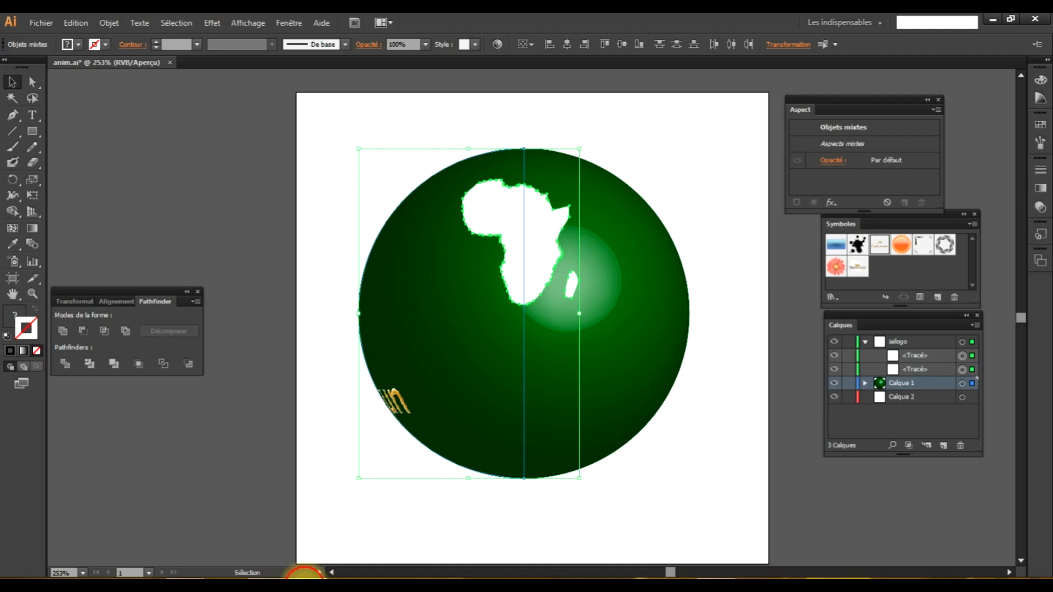
left_click(709, 206)
left_click(456, 330)
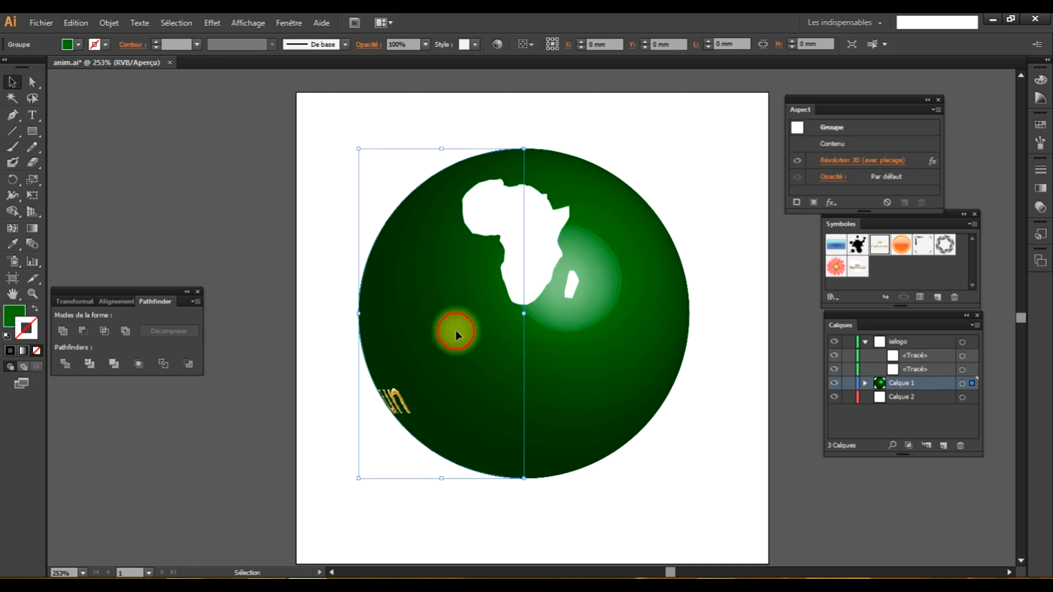
left_click(843, 163)
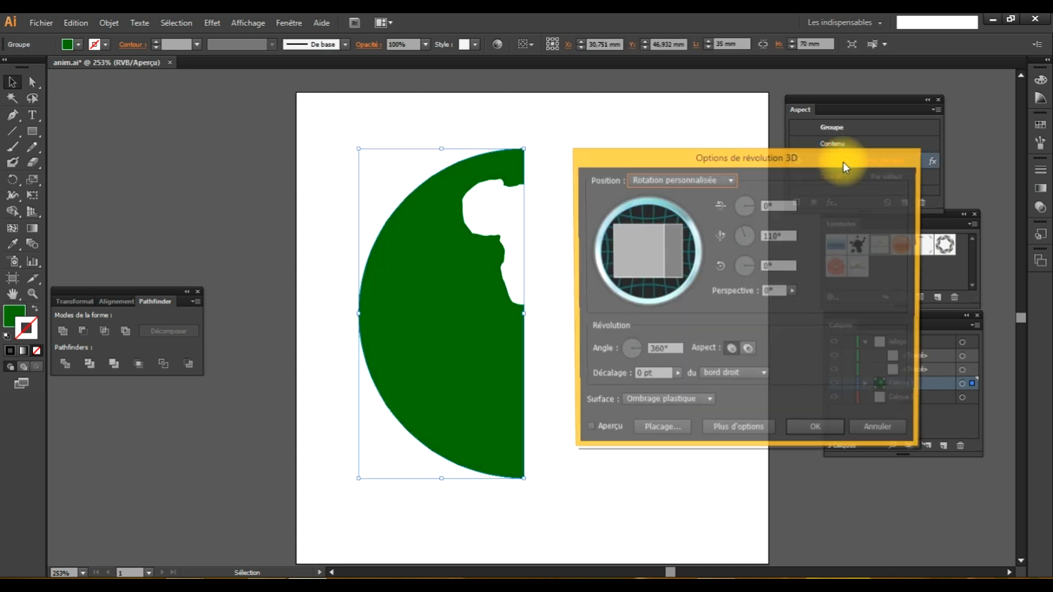
double_click(776, 235)
type("100")
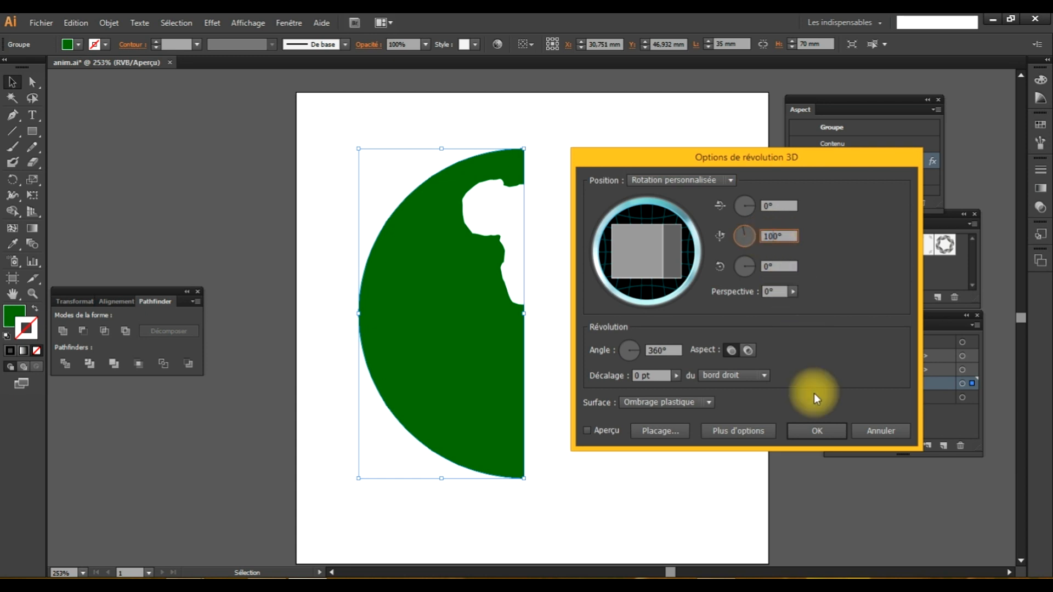
left_click(814, 430)
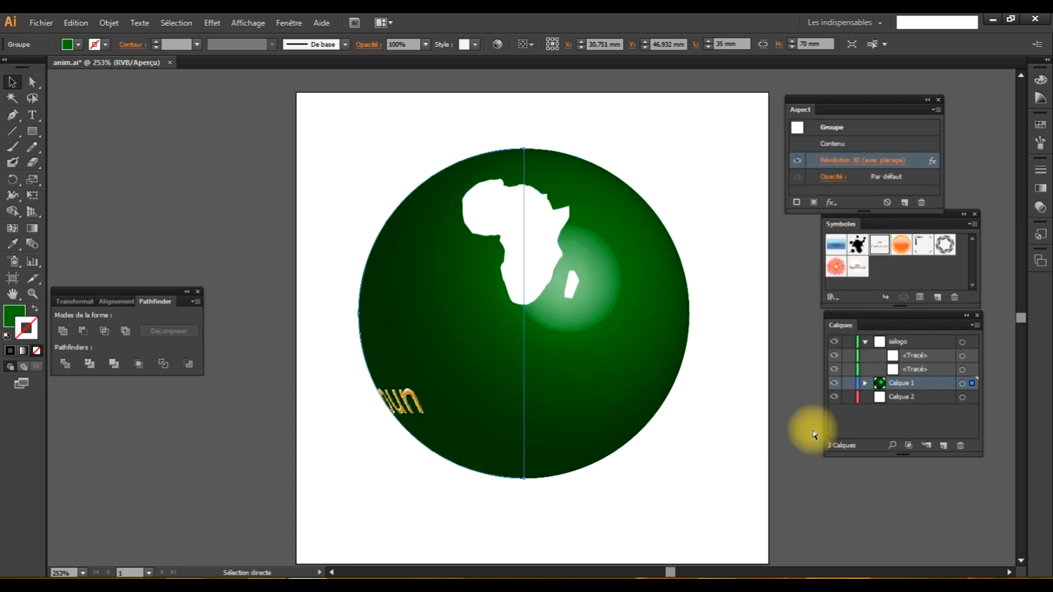
Copy all the 100° globe artwork and paste it into Photoshop as a new smart object layer
key("ctrl+a")
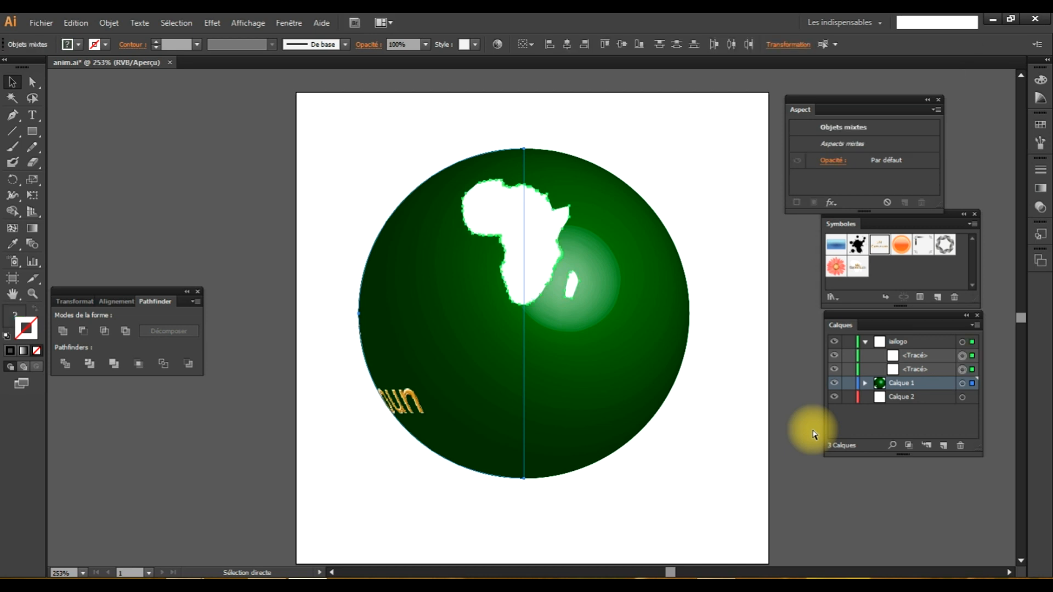
left_click(271, 582)
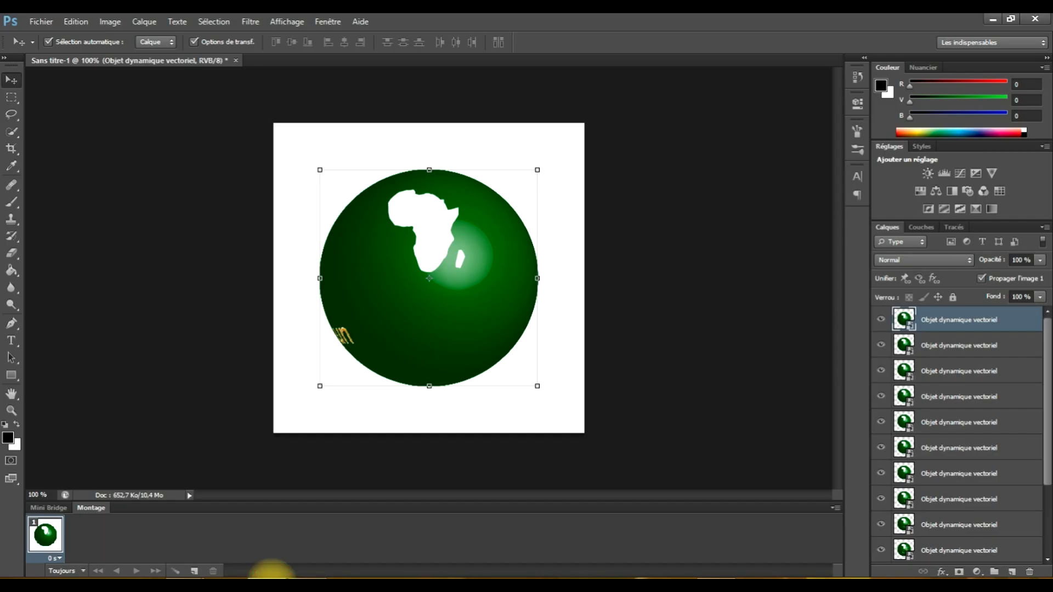
key("ctrl+v")
key("Return")
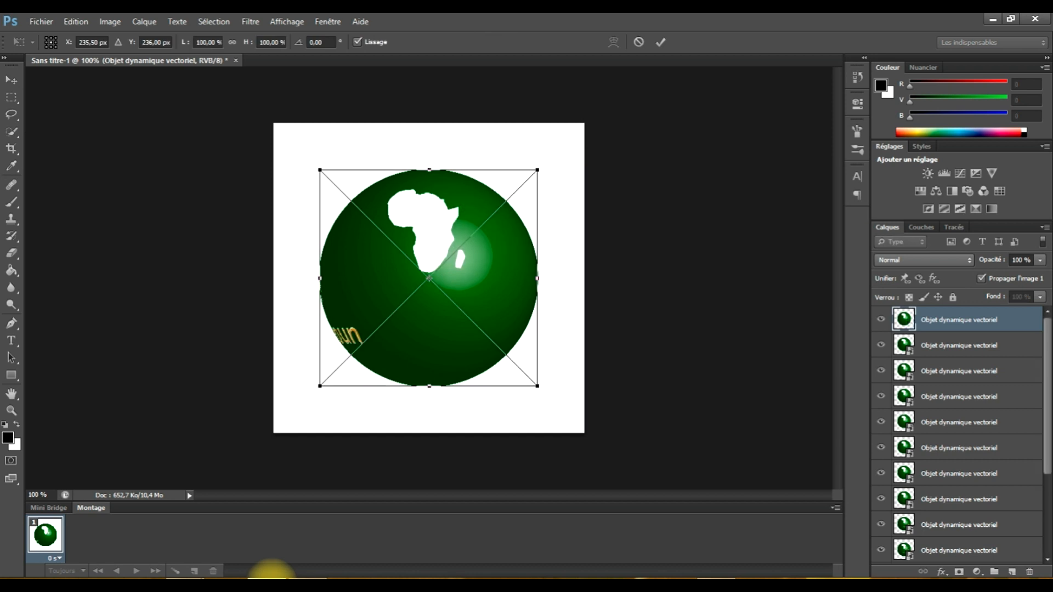
key("Return")
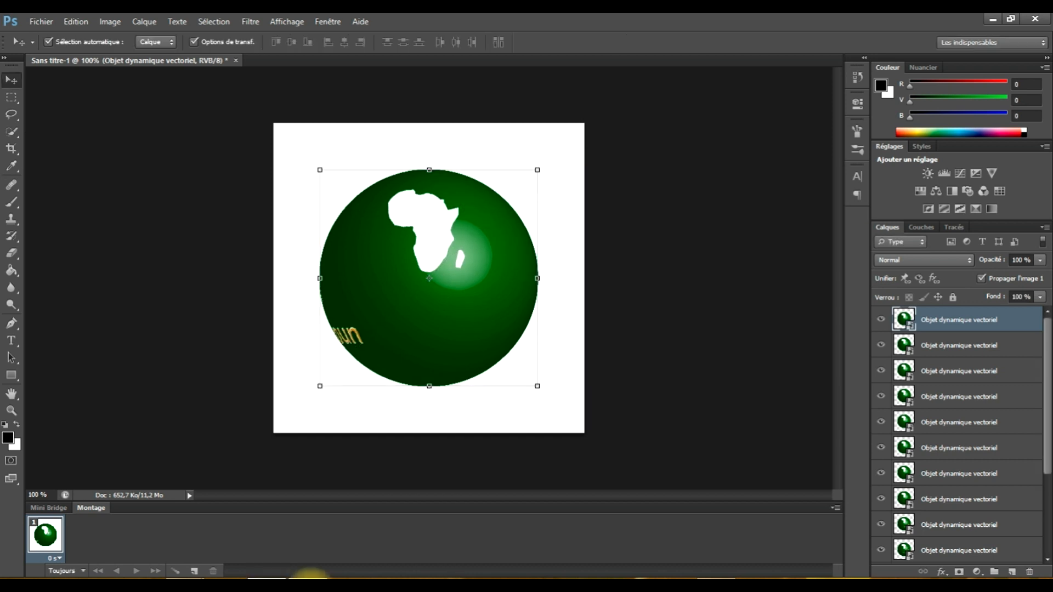
In Illustrator, select the globe group and set its 3D Revolve rotation about the vertical axis to 90°
left_click(310, 582)
left_click(686, 223)
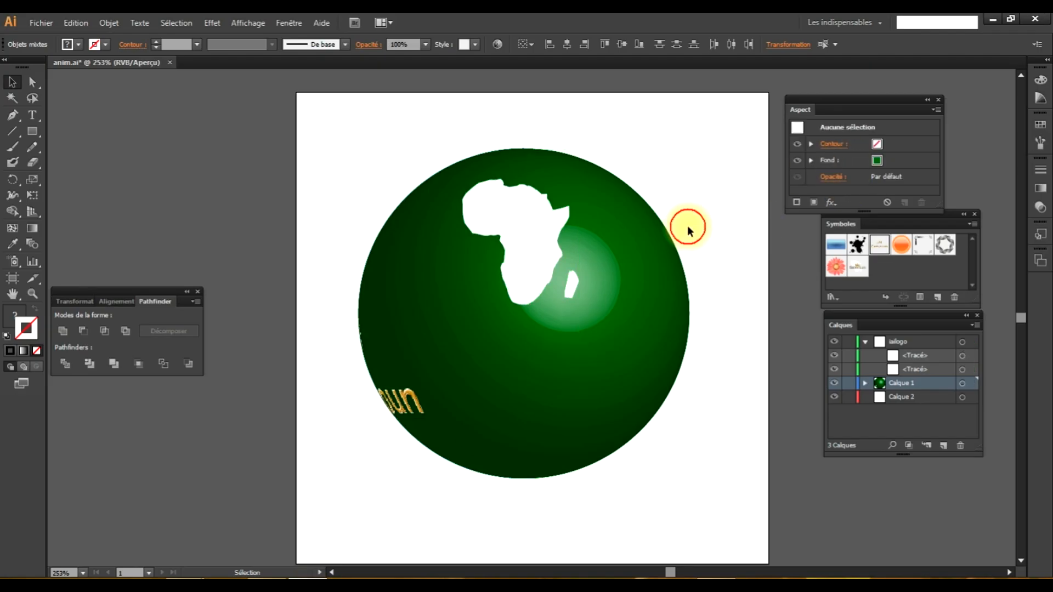
left_click(433, 307)
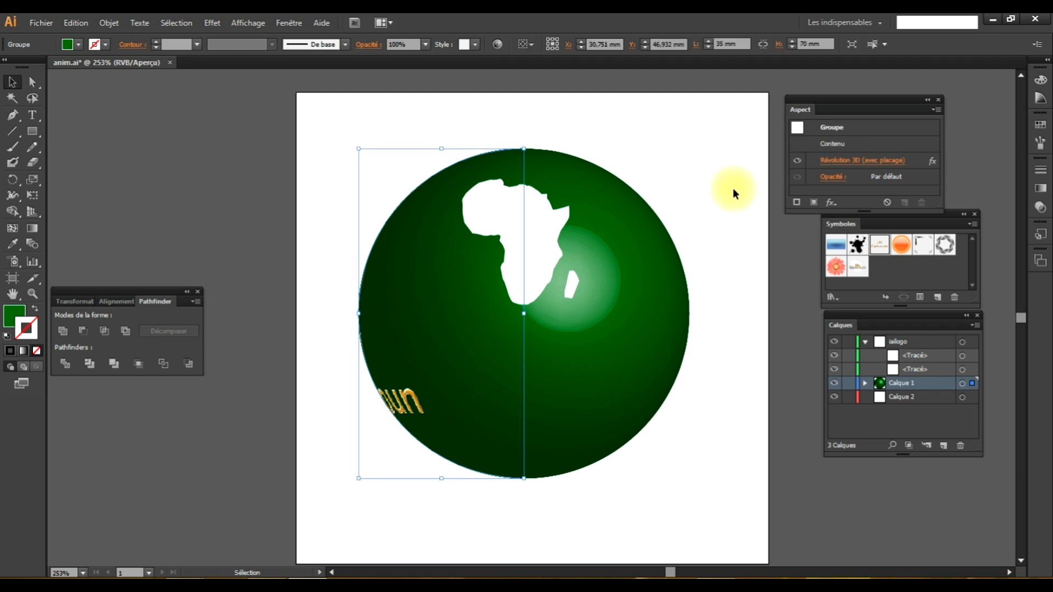
left_click(852, 160)
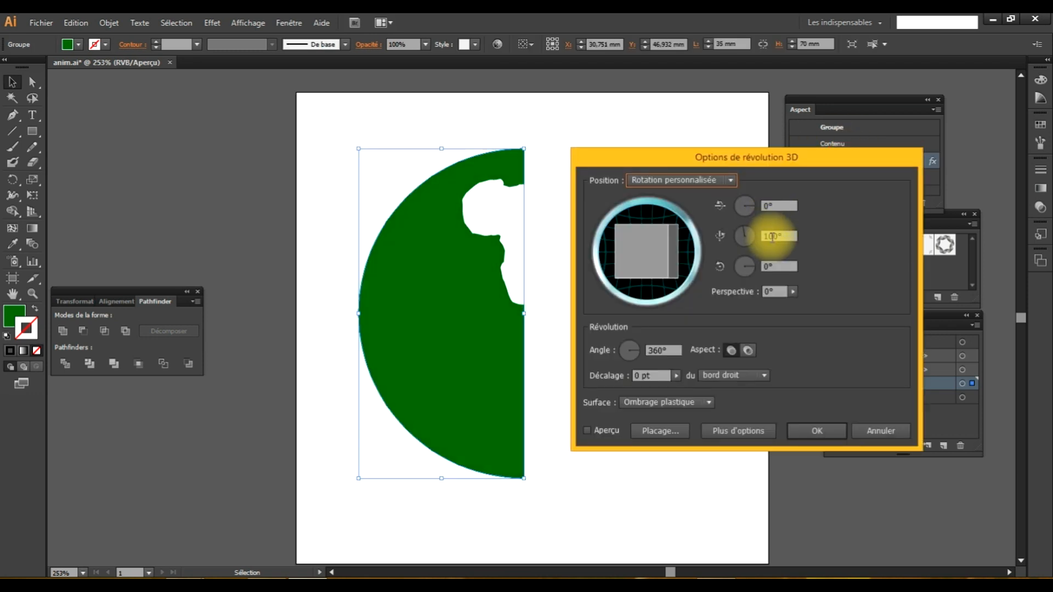
left_click_drag(772, 237, 762, 237)
type("900")
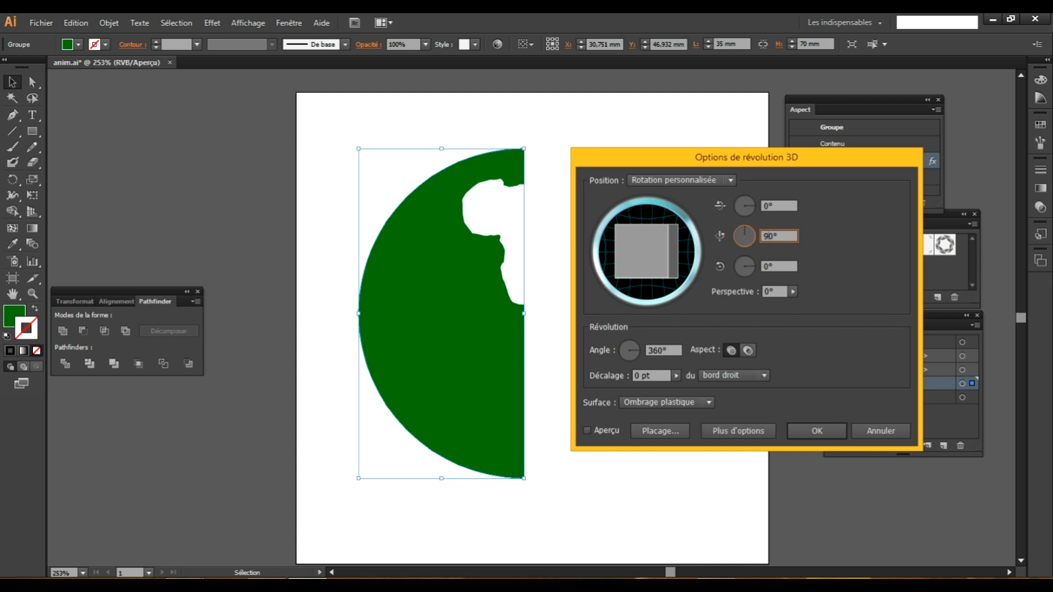
left_click(804, 429)
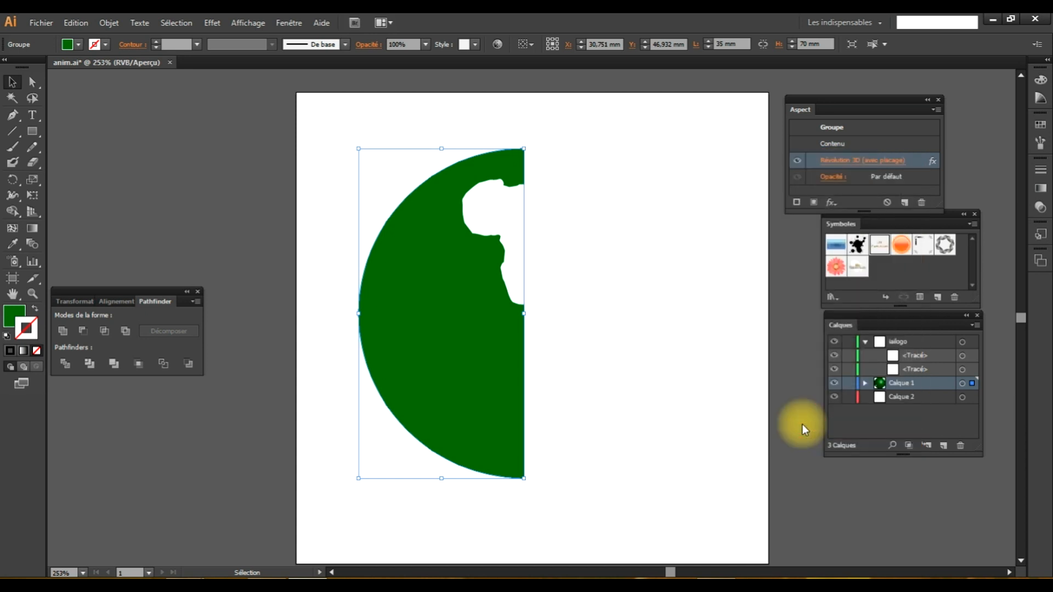
Copy all the 90° globe artwork and paste it into the Photoshop document as a new smart object layer
key("ctrl+a")
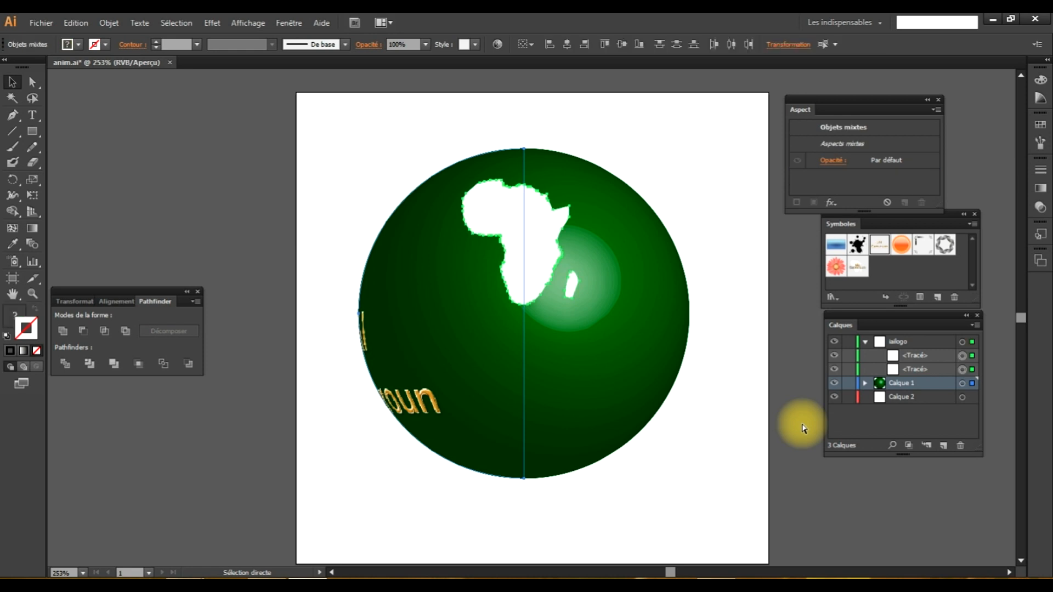
left_click(270, 577)
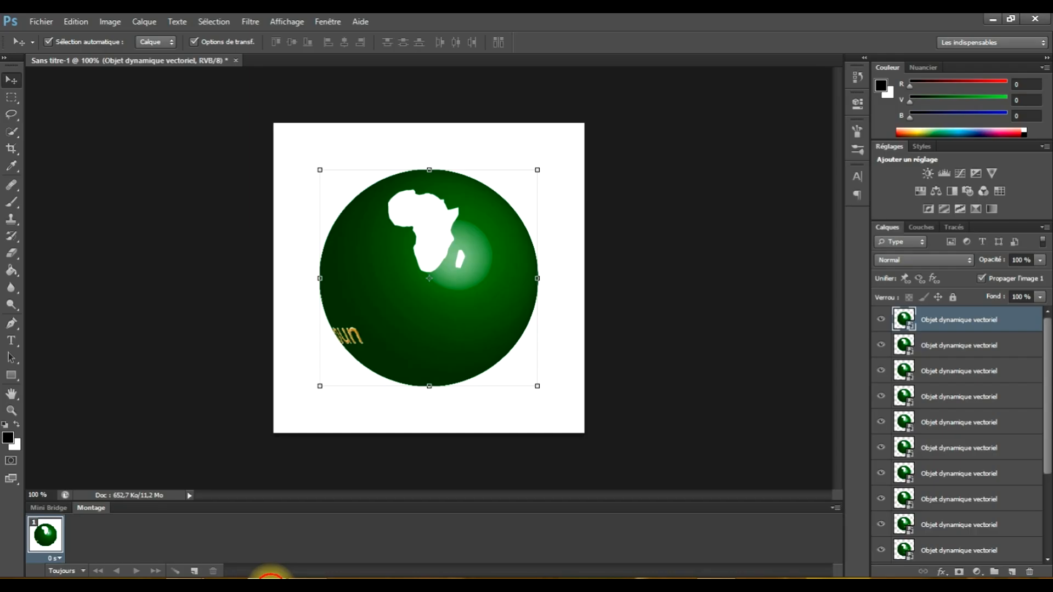
key("ctrl+v")
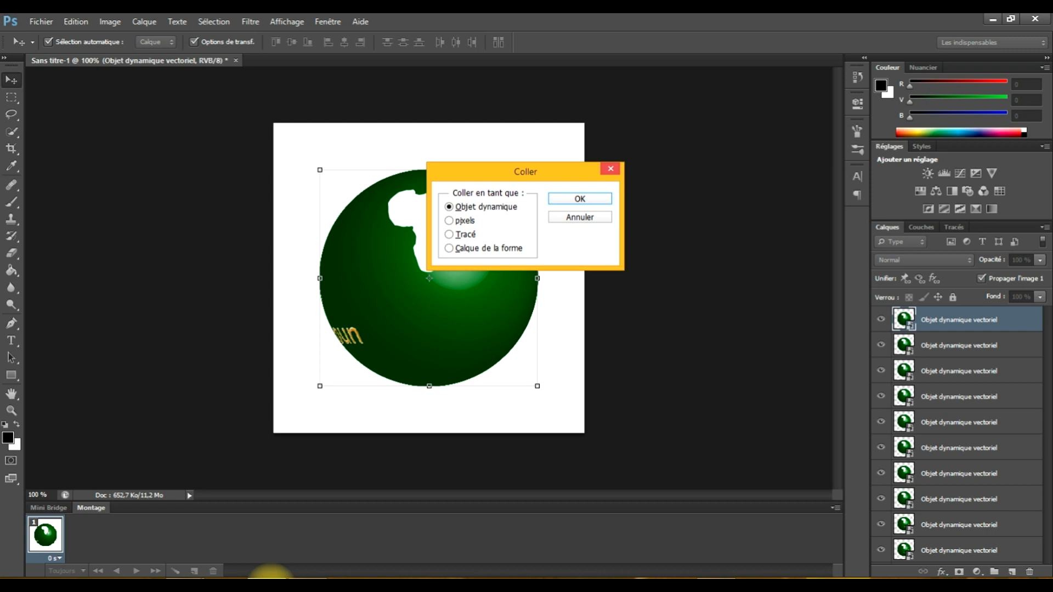
key("Return")
key("Return")
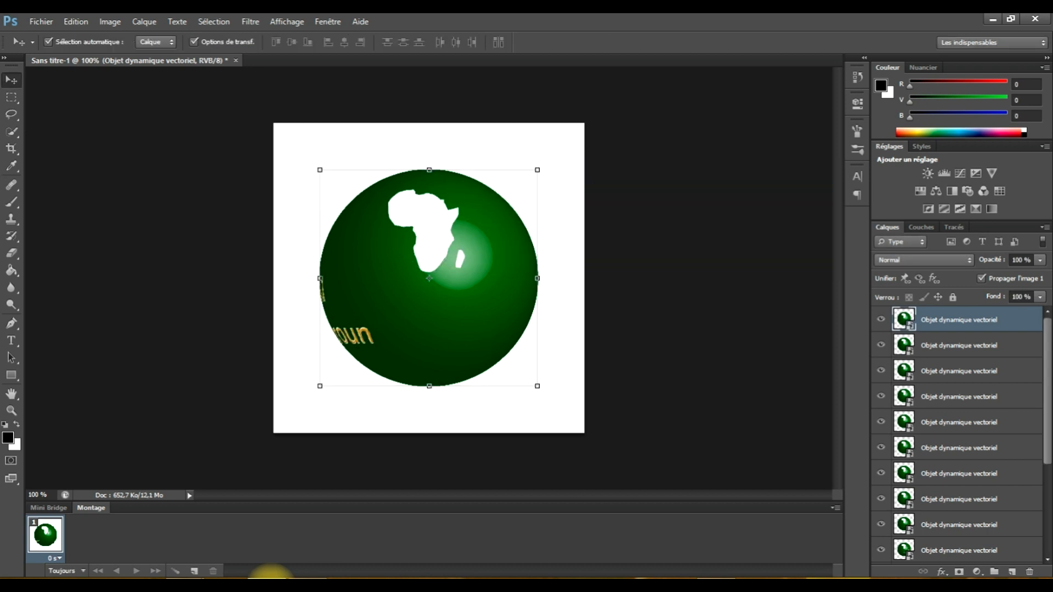
Back in Illustrator, reselect the globe group alone and set its 3D Revolve rotation about the vertical axis to 80°
left_click(296, 577)
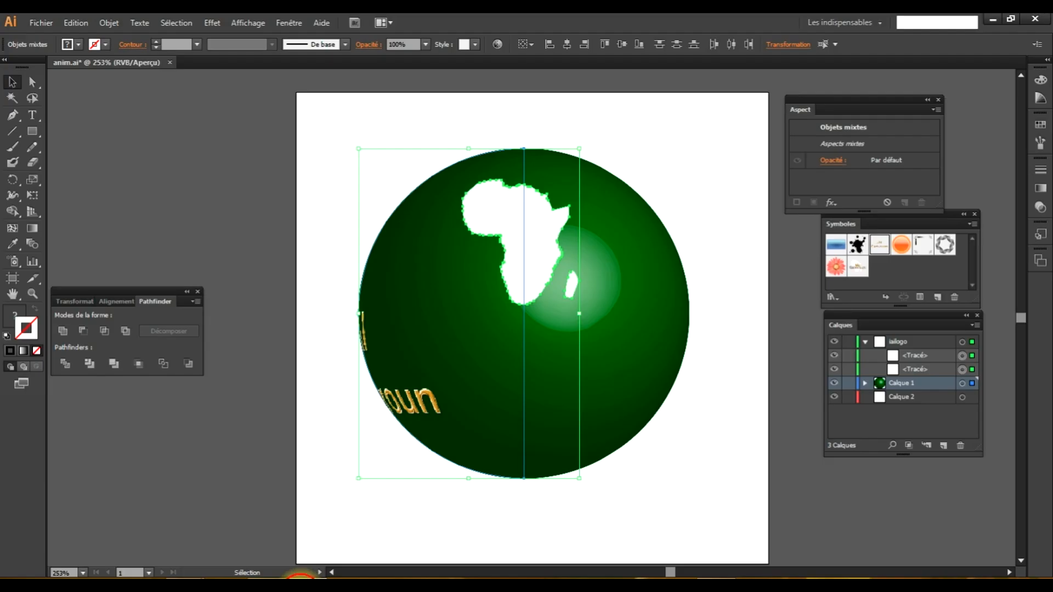
left_click(696, 252)
left_click(417, 301)
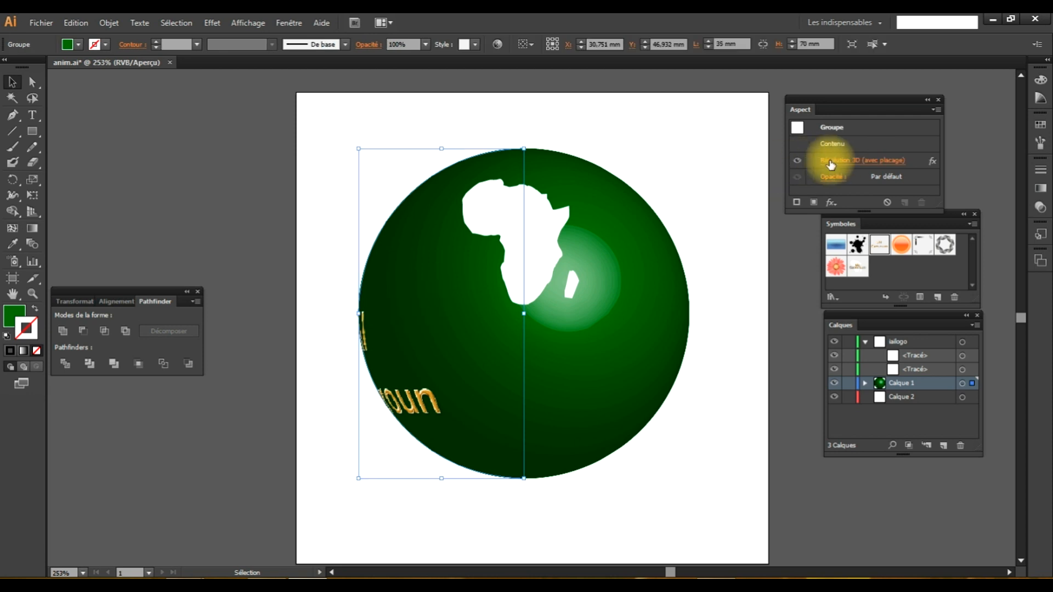
left_click(831, 162)
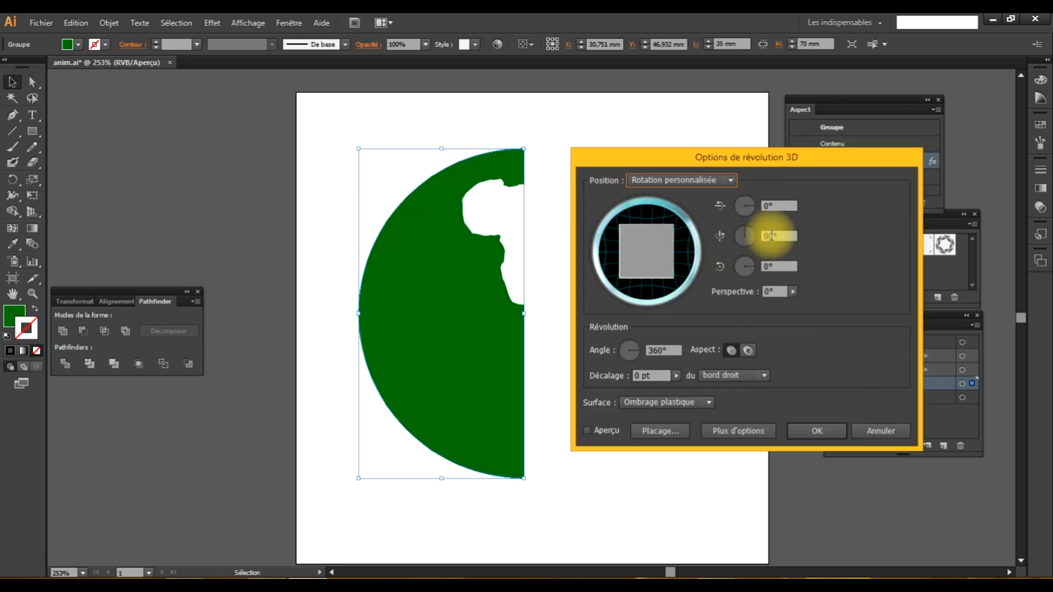
left_click(741, 236)
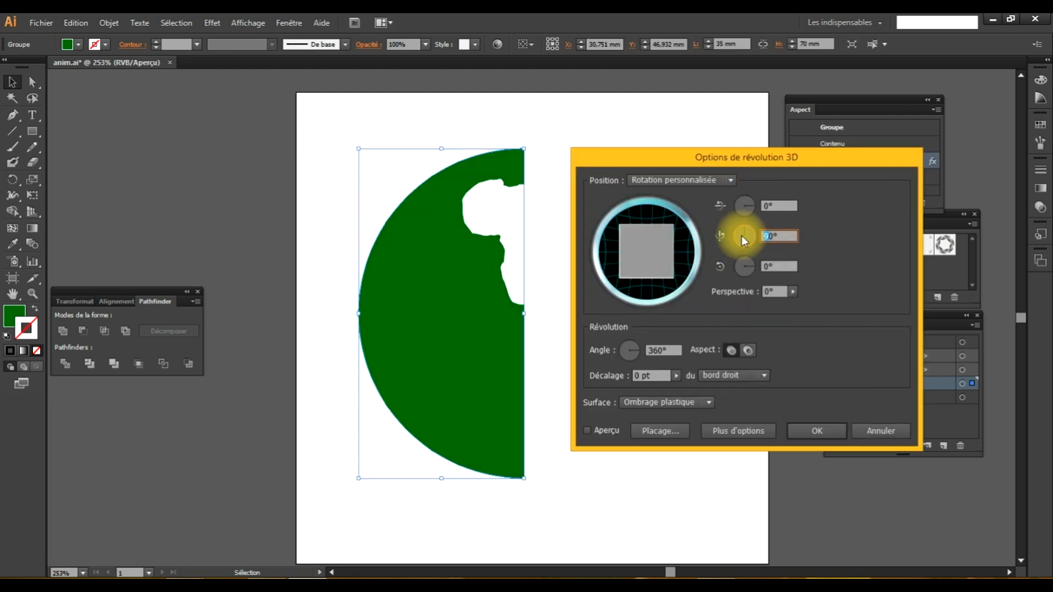
left_click(802, 433)
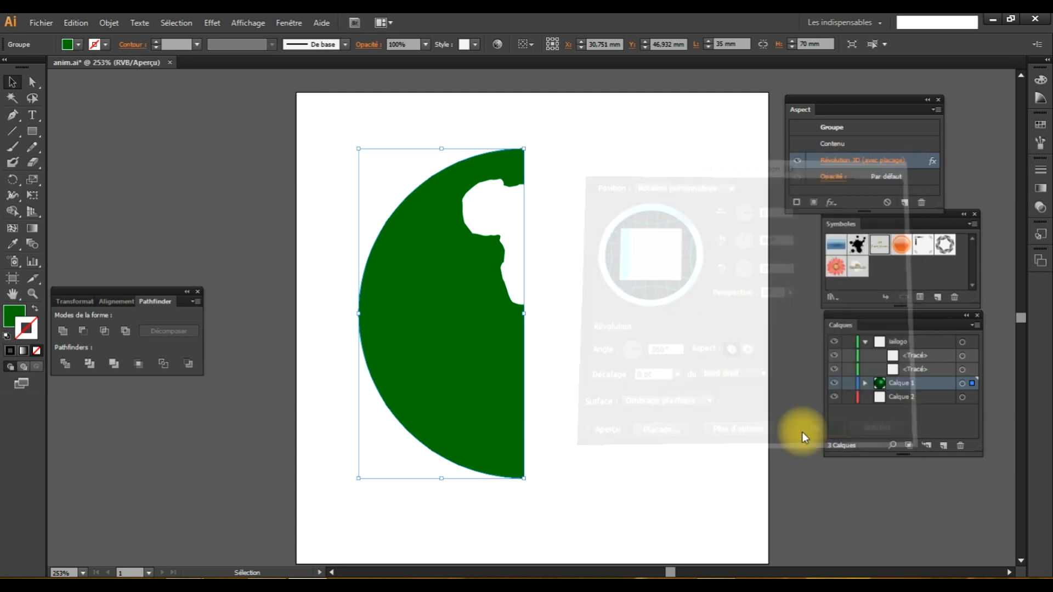
Copy the complete 80° globe with its continent shapes and place it in Photoshop as a smart object
key("ctrl+a")
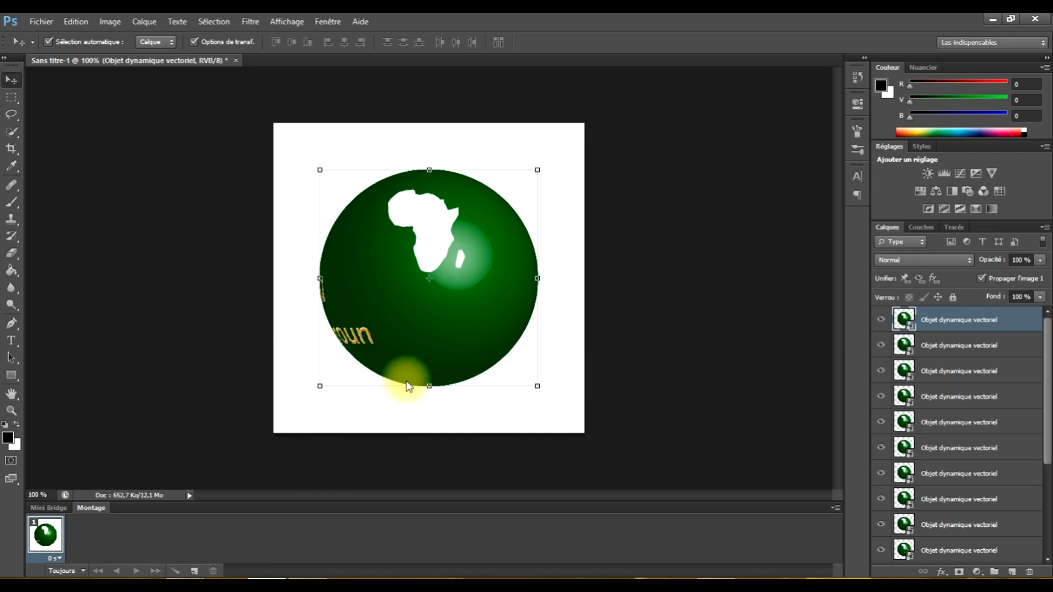
key("ctrl+v")
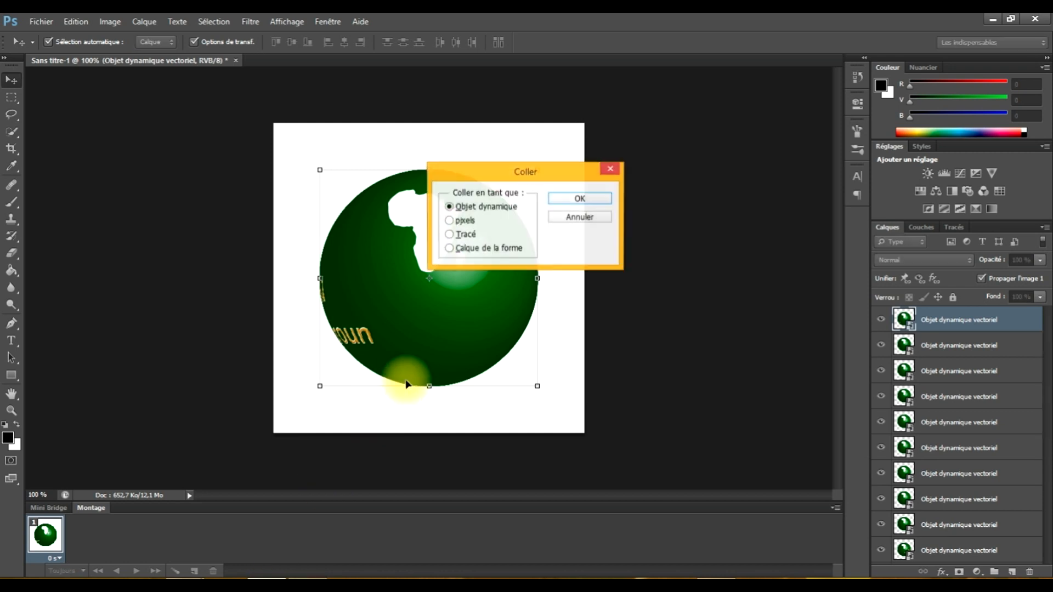
key("Return")
key("Return")
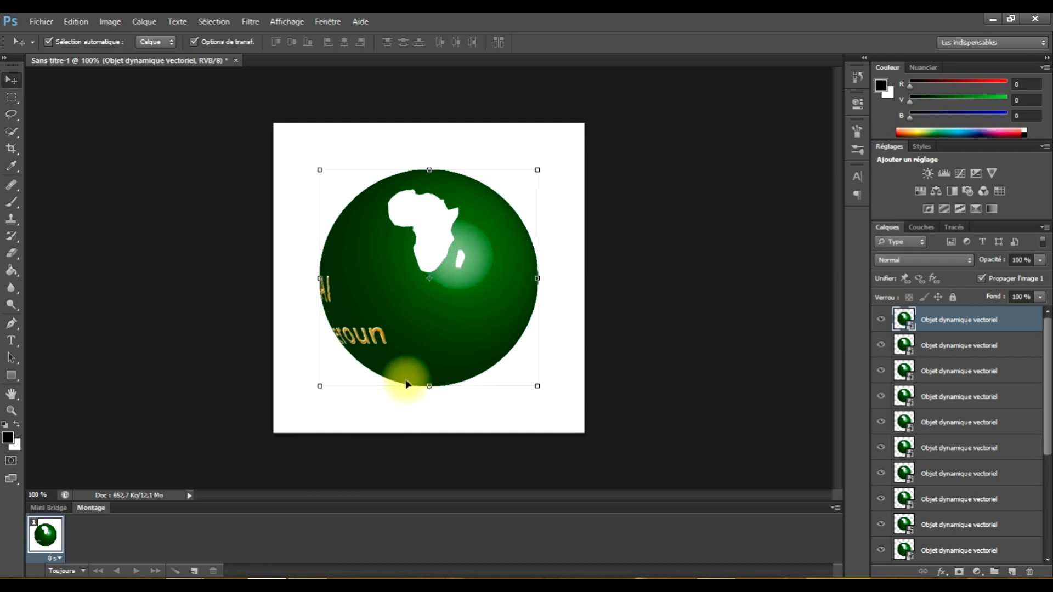
In Illustrator, select only the globe group and set its 3D Revolve rotation about the vertical axis to 70°
left_click(307, 585)
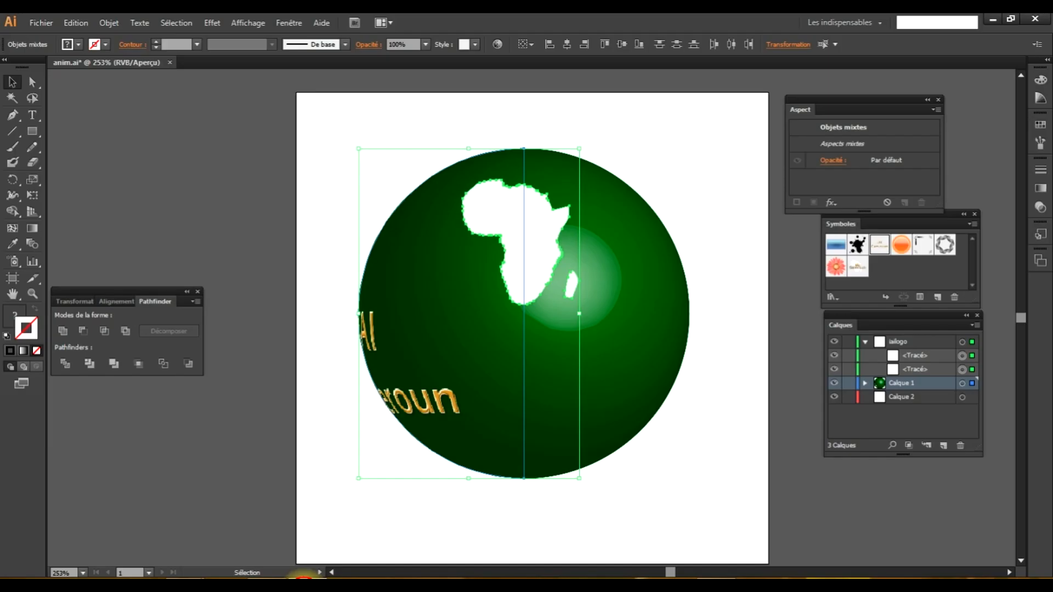
left_click(696, 245)
left_click(438, 327)
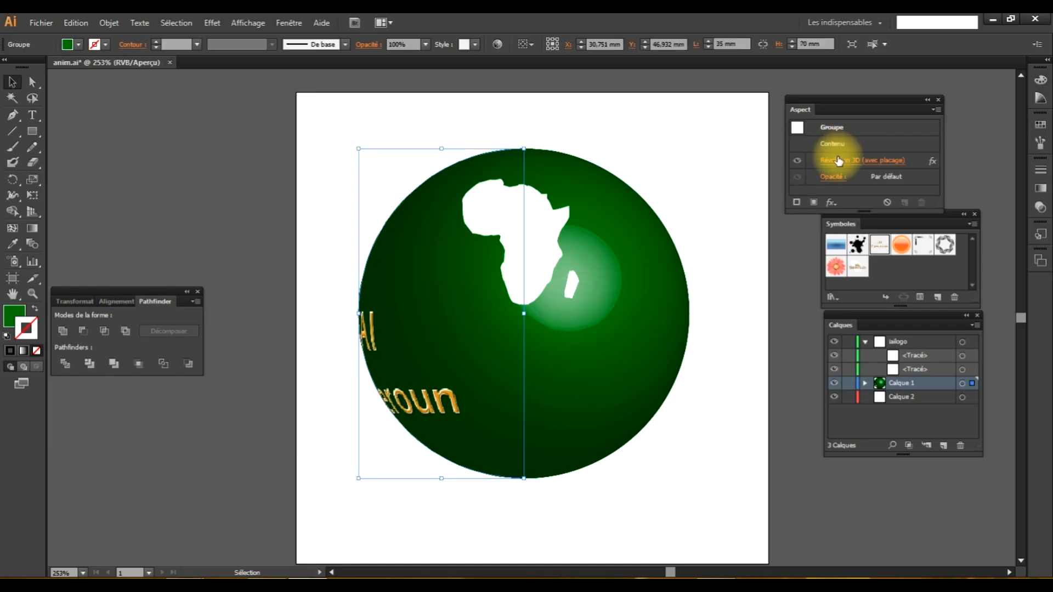
left_click(839, 160)
left_click(768, 235)
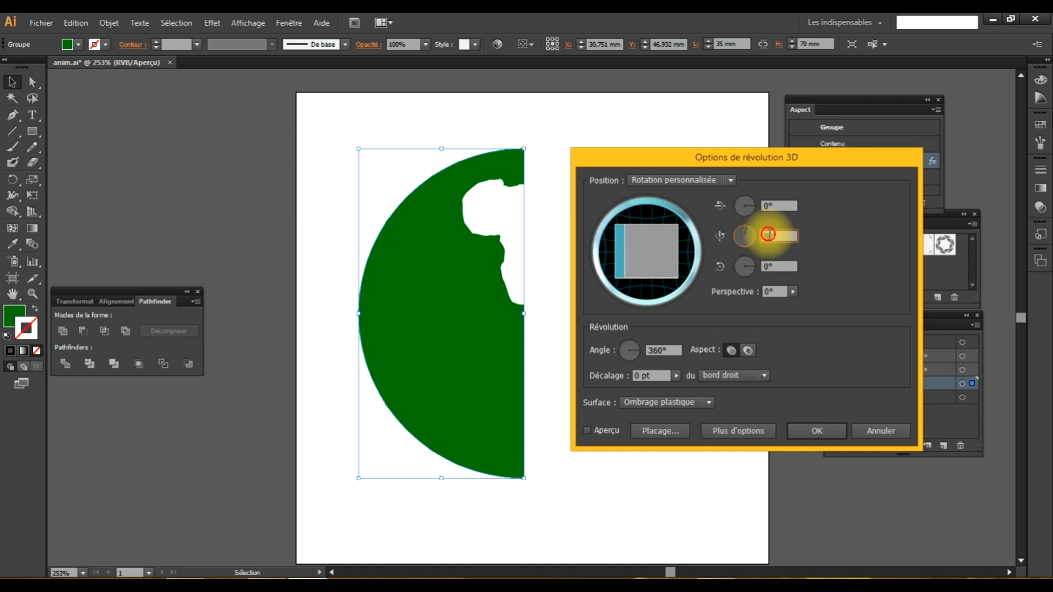
type("70")
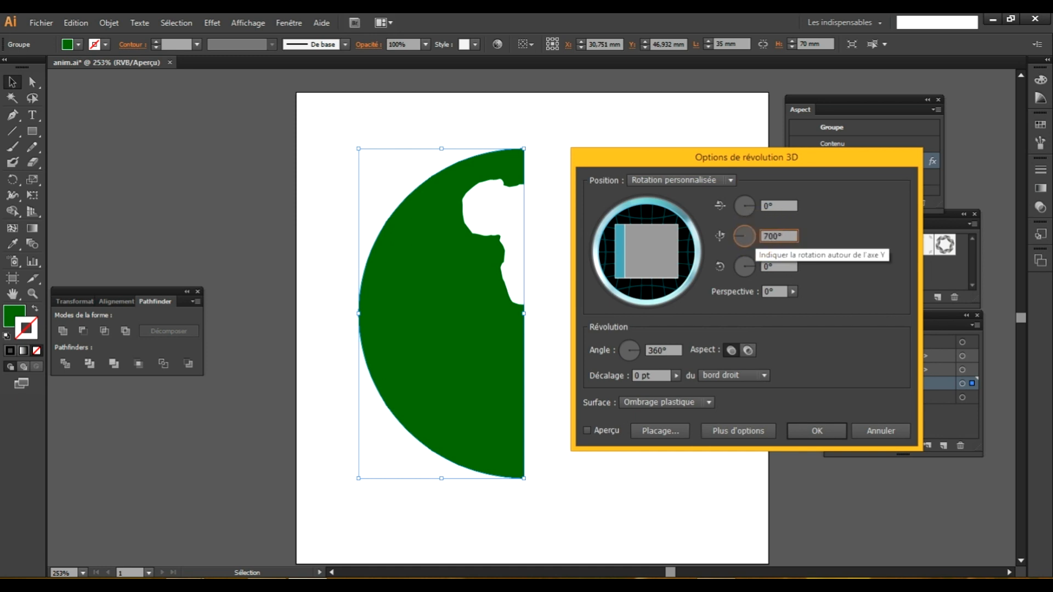
key("Return")
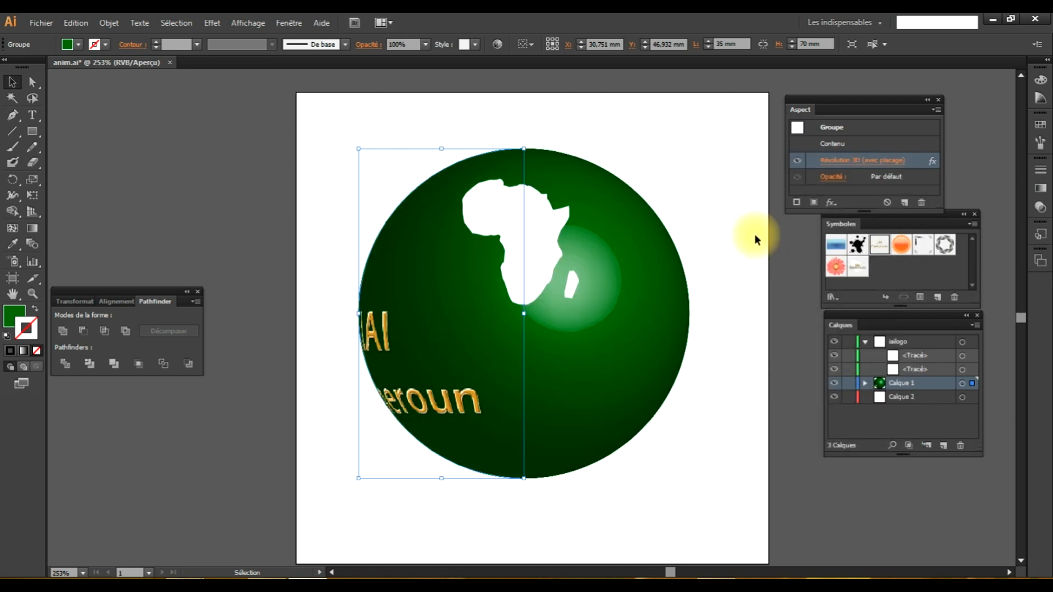
Copy all the 70° globe artwork and paste it into Photoshop as a new smart object layer
key("ctrl+a")
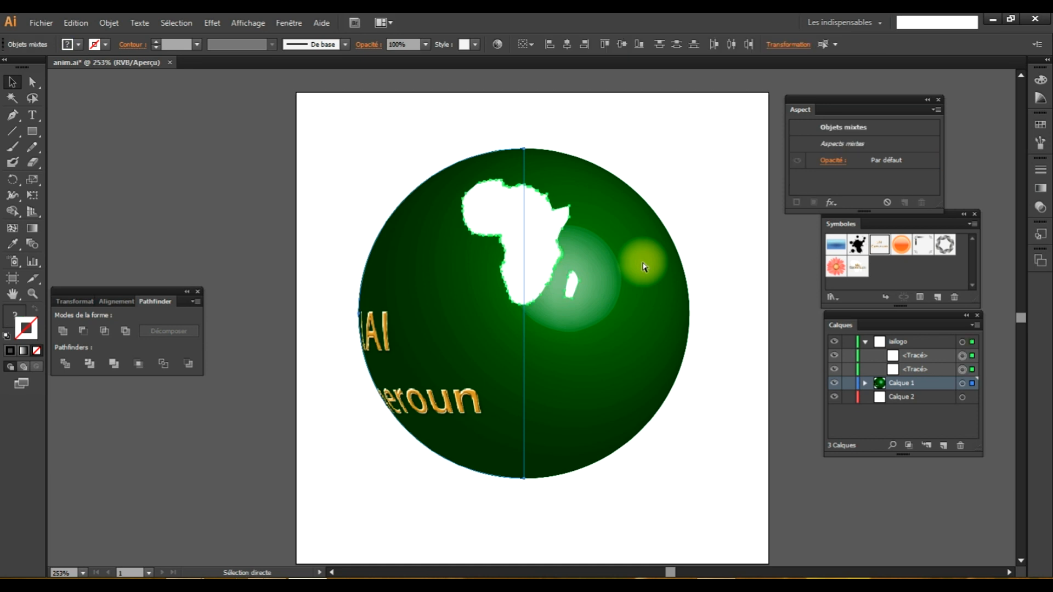
key("v")
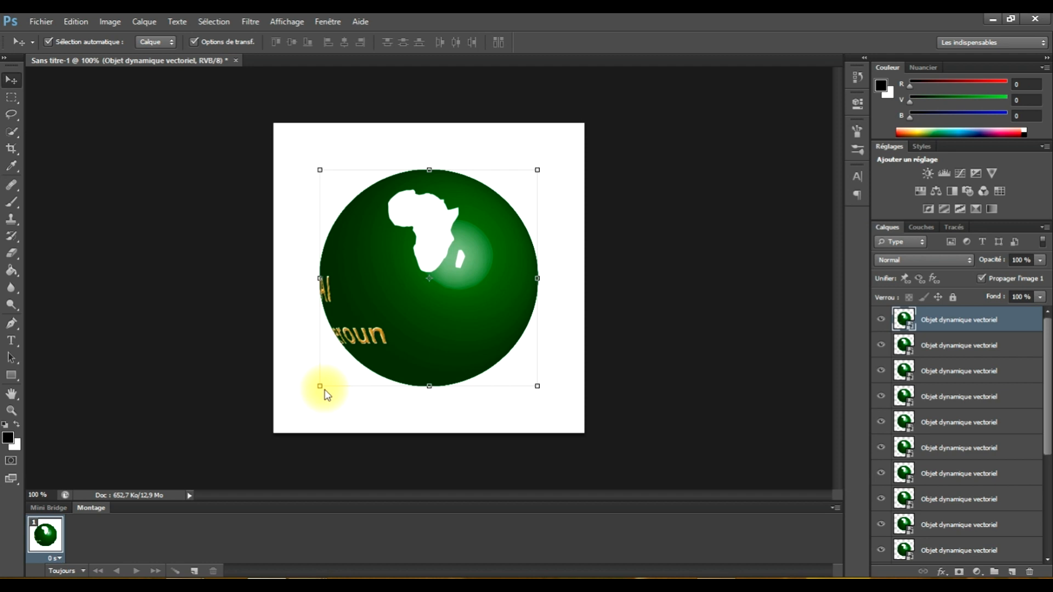
key("ctrl+v")
key("Return")
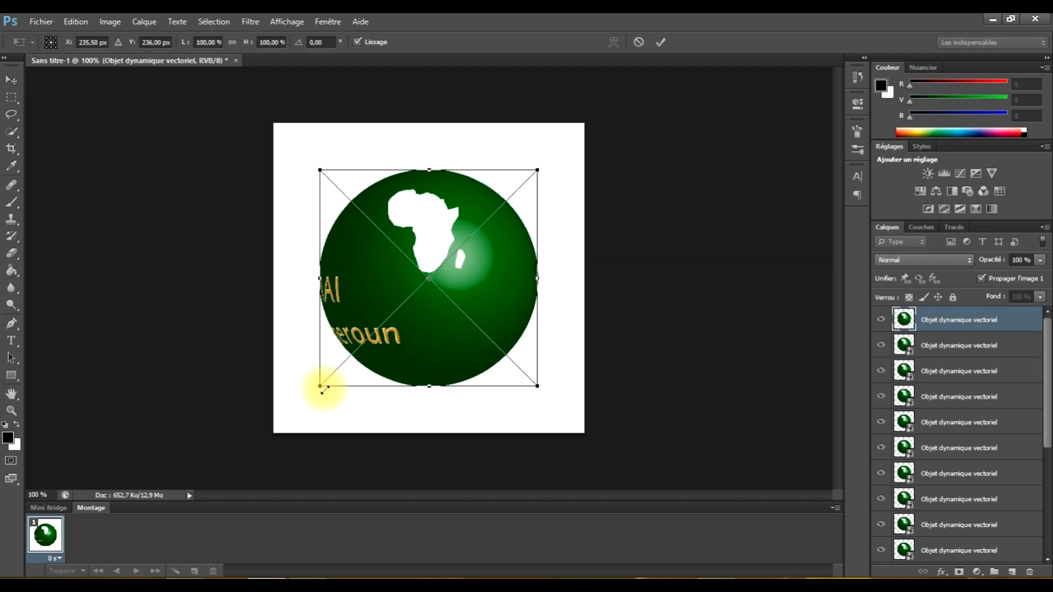
key("Return")
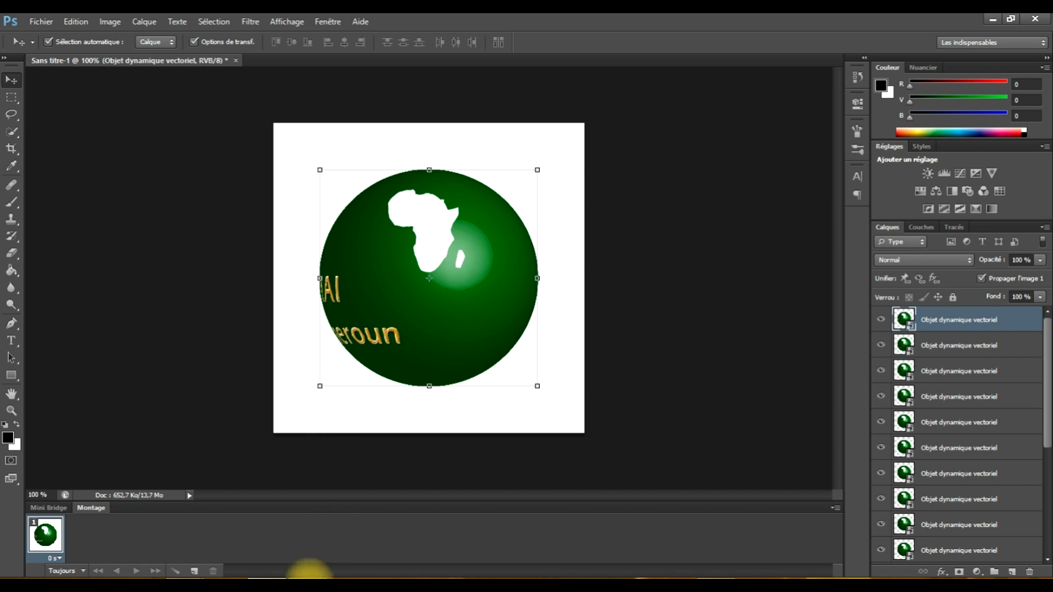
Return to Illustrator, reselect the globe group alone and set its 3D Revolve rotation about the vertical axis to 60°
left_click(309, 579)
left_click(688, 274)
left_click(429, 336)
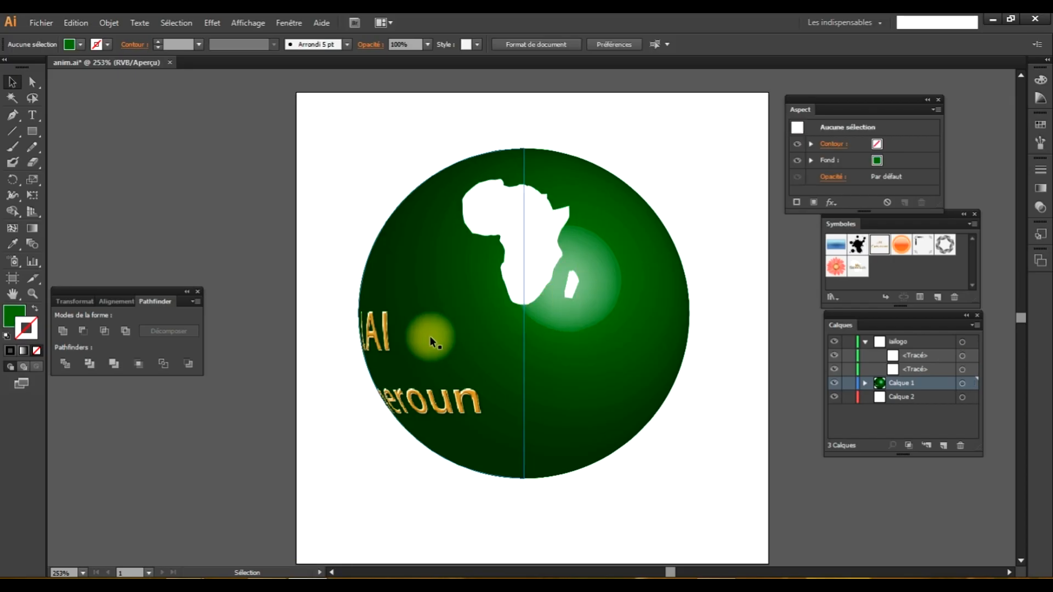
left_click(882, 162)
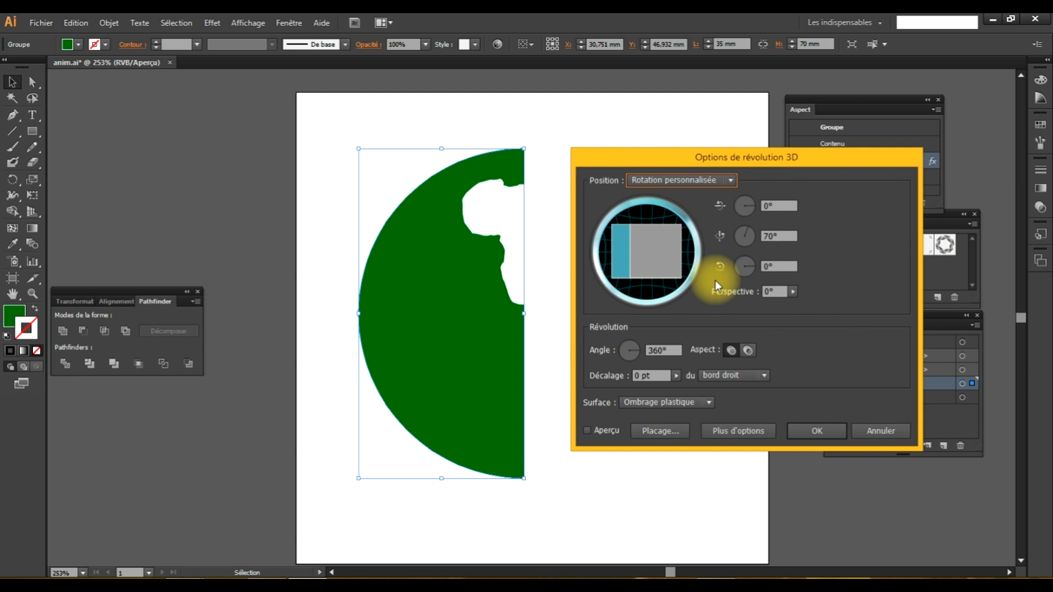
left_click_drag(771, 236, 741, 236)
type("60")
left_click(813, 431)
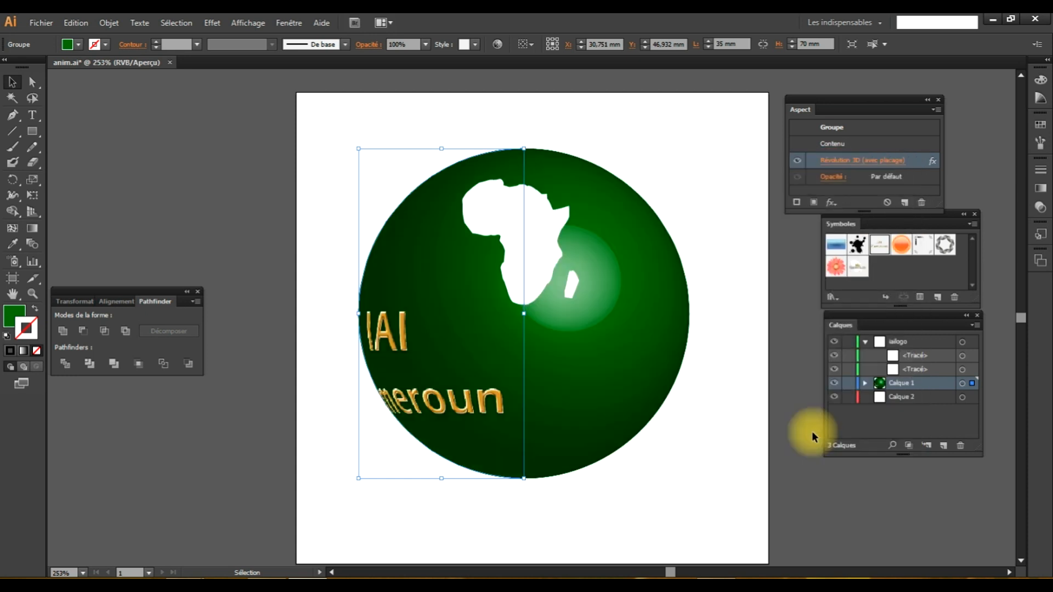
Copy the whole 60° globe with its continent shapes and paste it into Photoshop as a smart object
key("ctrl+a")
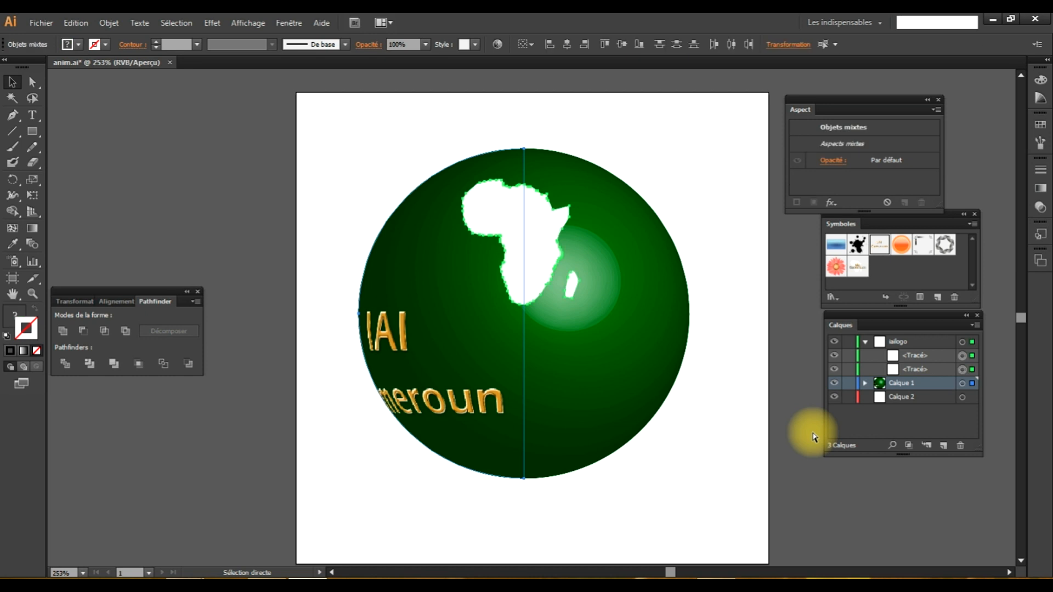
left_click(277, 587)
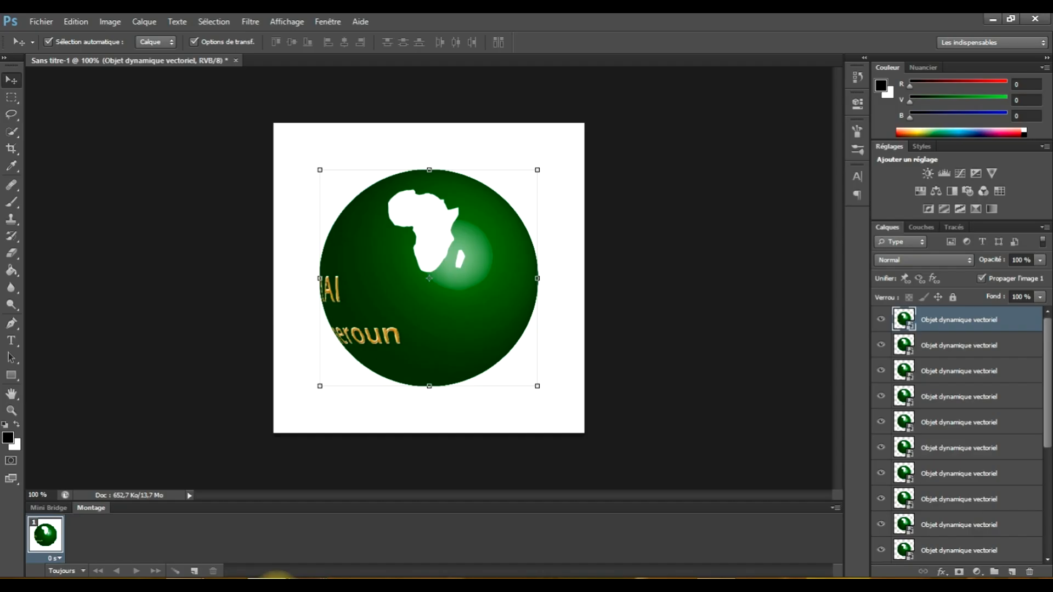
key("ctrl+v")
key("Return")
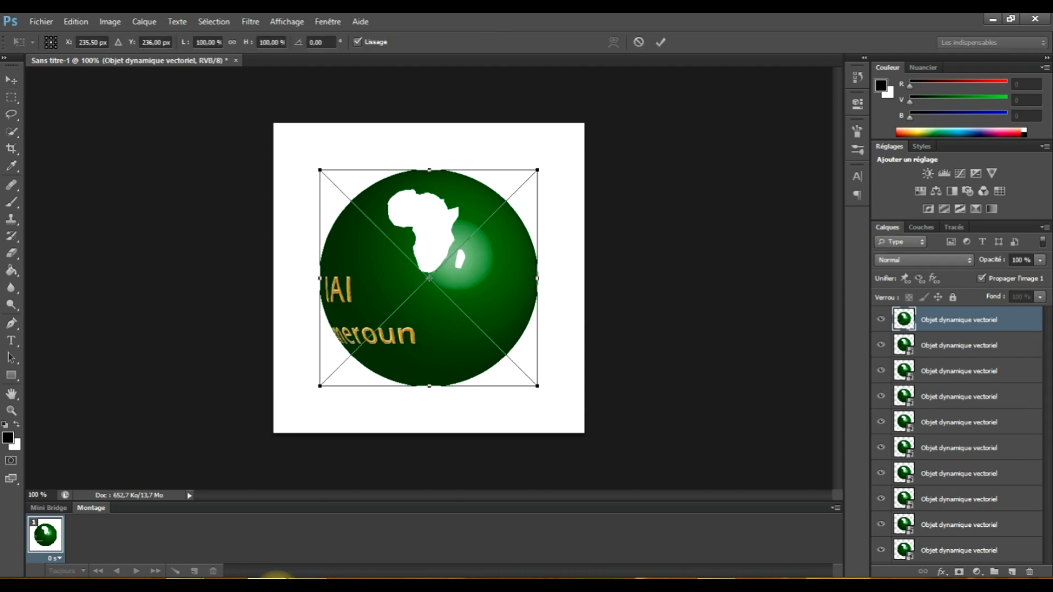
key("Return")
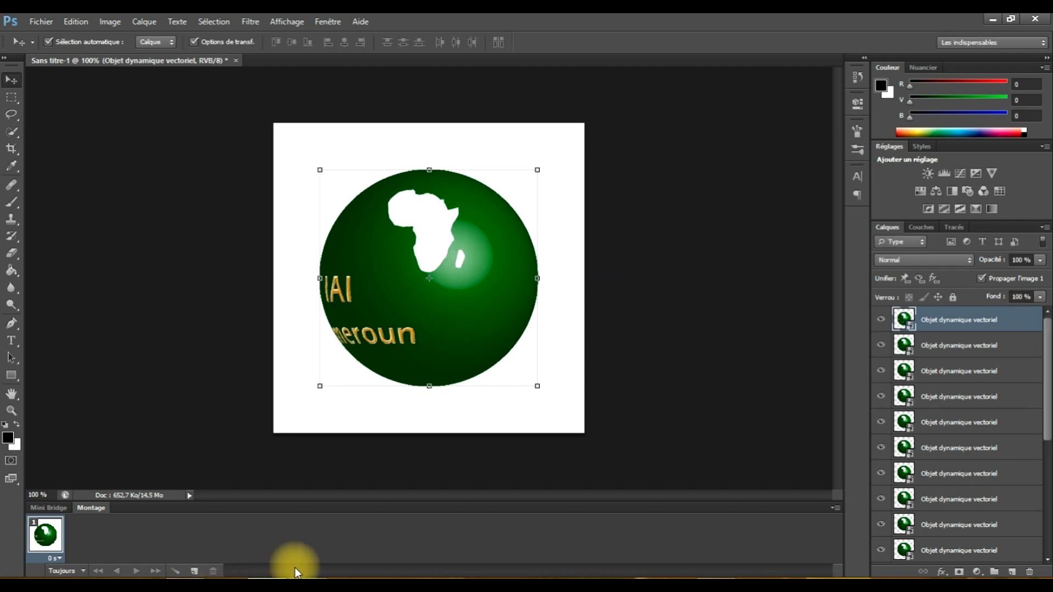
In Illustrator, select the globe group by itself and set its 3D Revolve rotation about the vertical axis to 50°
left_click(296, 583)
left_click(698, 242)
left_click(454, 313)
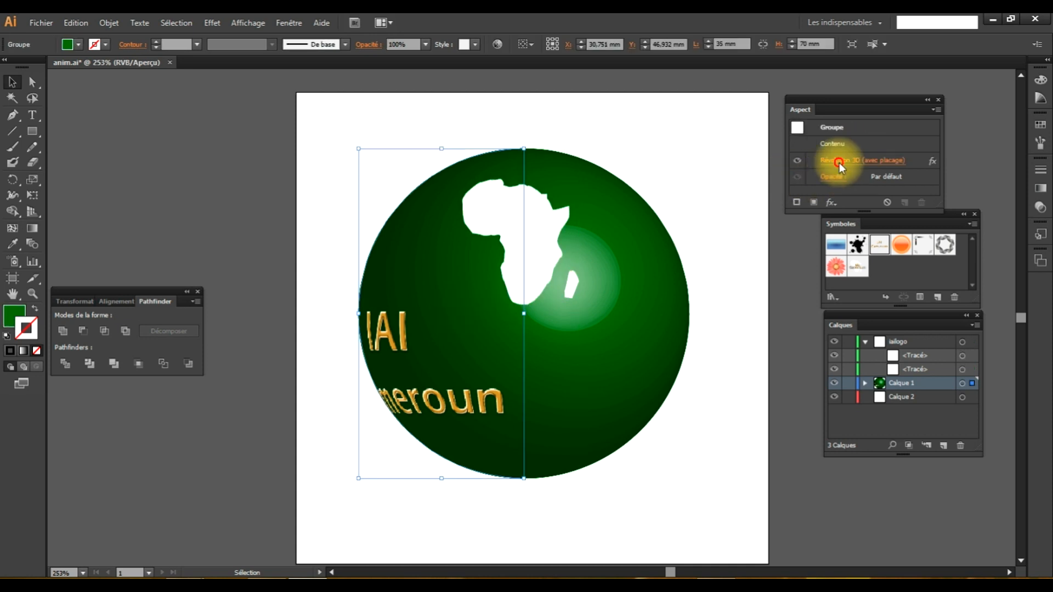
left_click(839, 161)
left_click_drag(770, 236, 750, 235)
type("5")
key("Return")
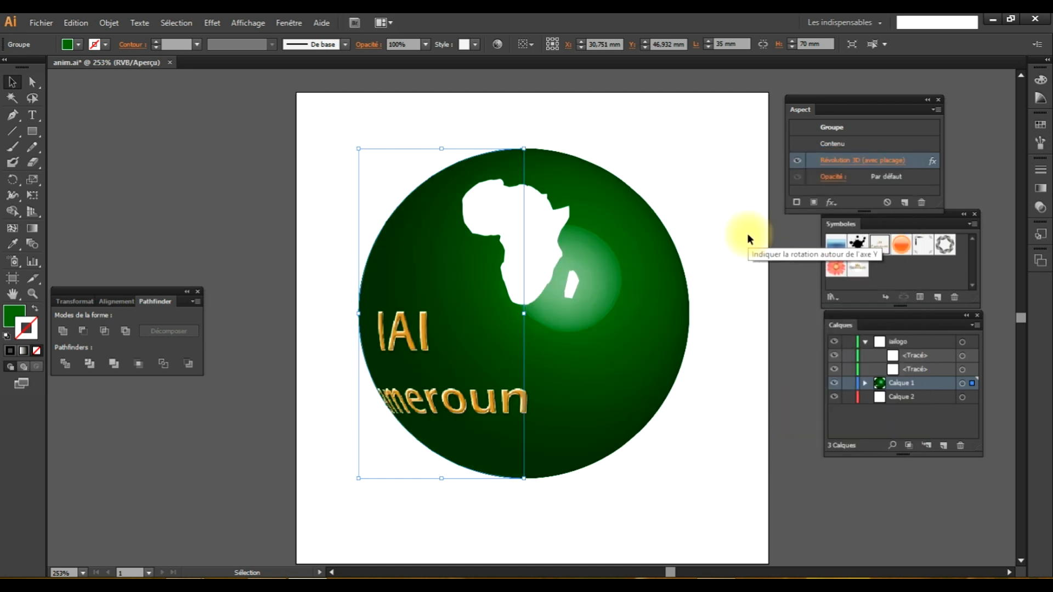
Copy all the 50° globe artwork and place it in the Photoshop document as a new smart object layer
key("ctrl+a")
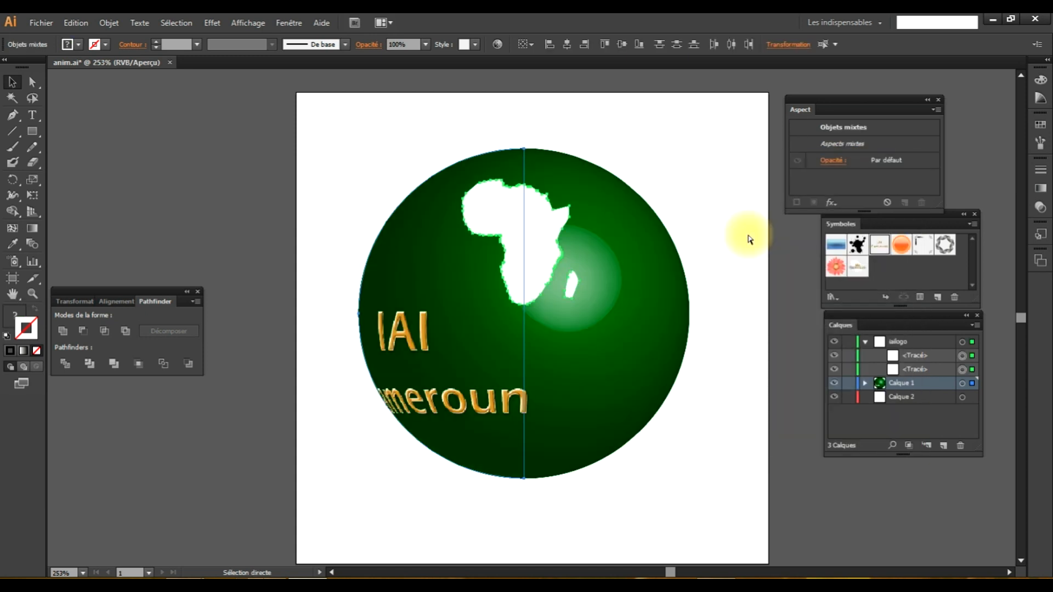
left_click(263, 583)
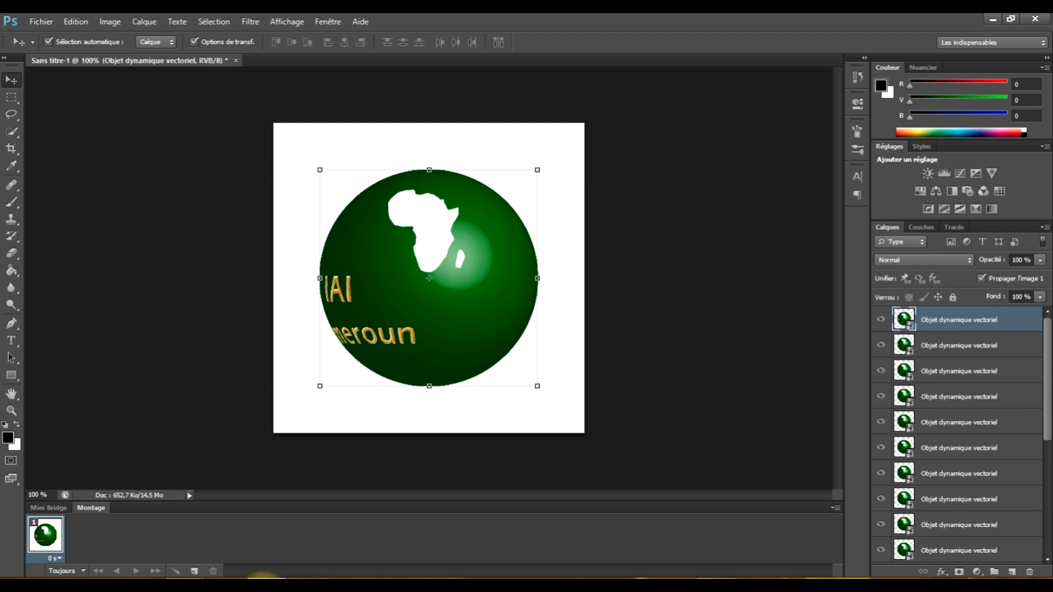
key("ctrl+v")
key("Return")
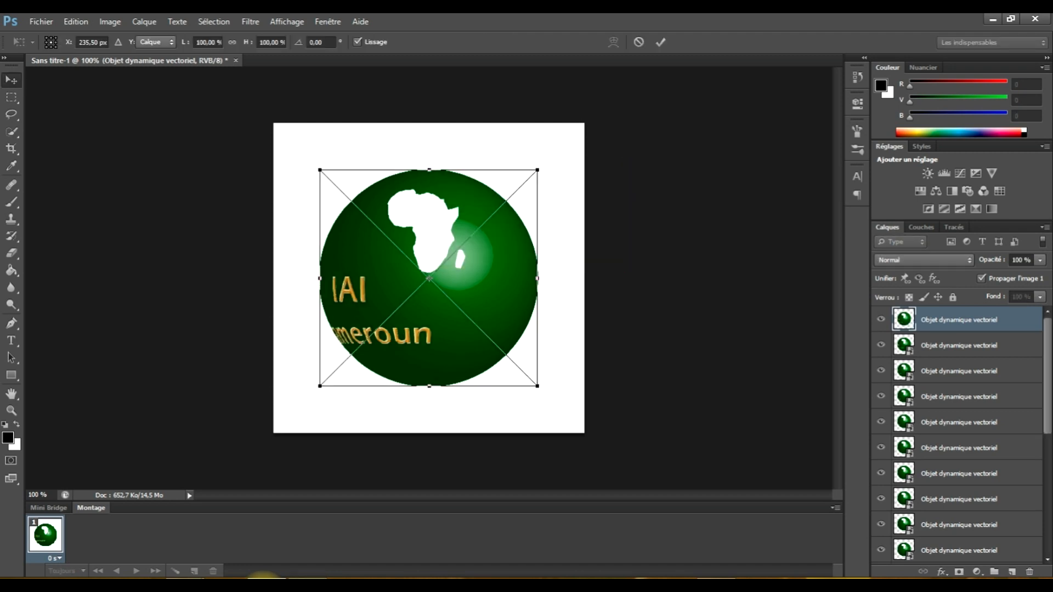
key("Return")
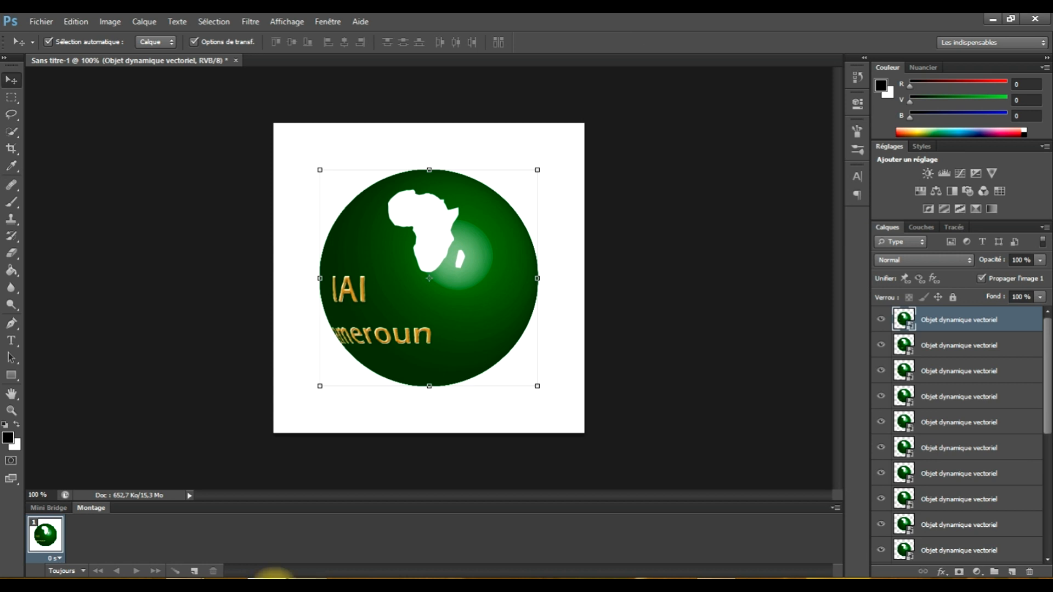
In Illustrator, select only the globe group and set its 3D Revolve rotation about the vertical axis to 40°
left_click(306, 575)
left_click(447, 364)
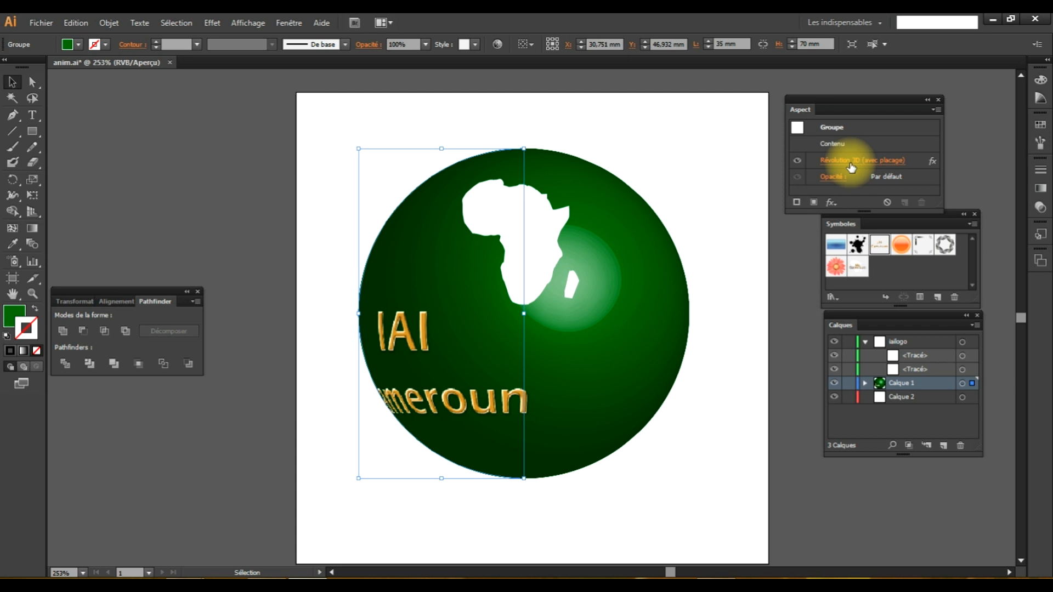
left_click(848, 160)
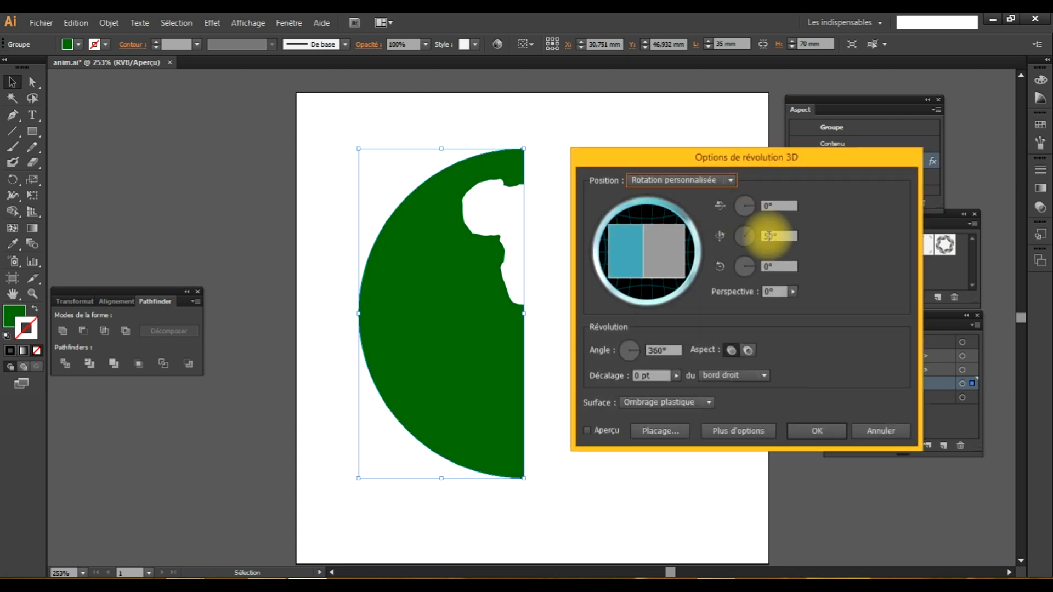
left_click(764, 236)
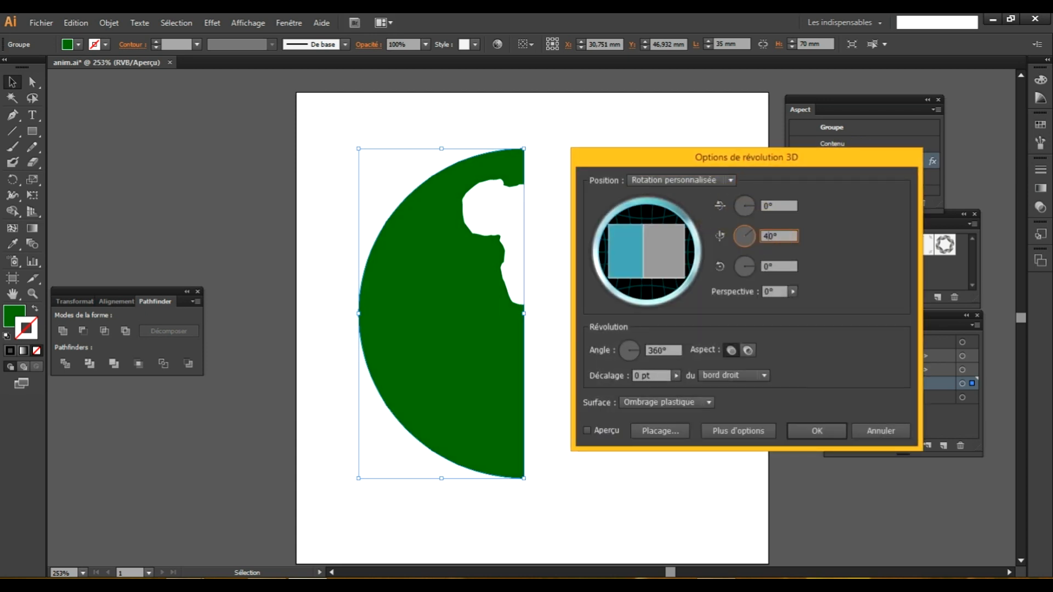
type("40")
key("Return")
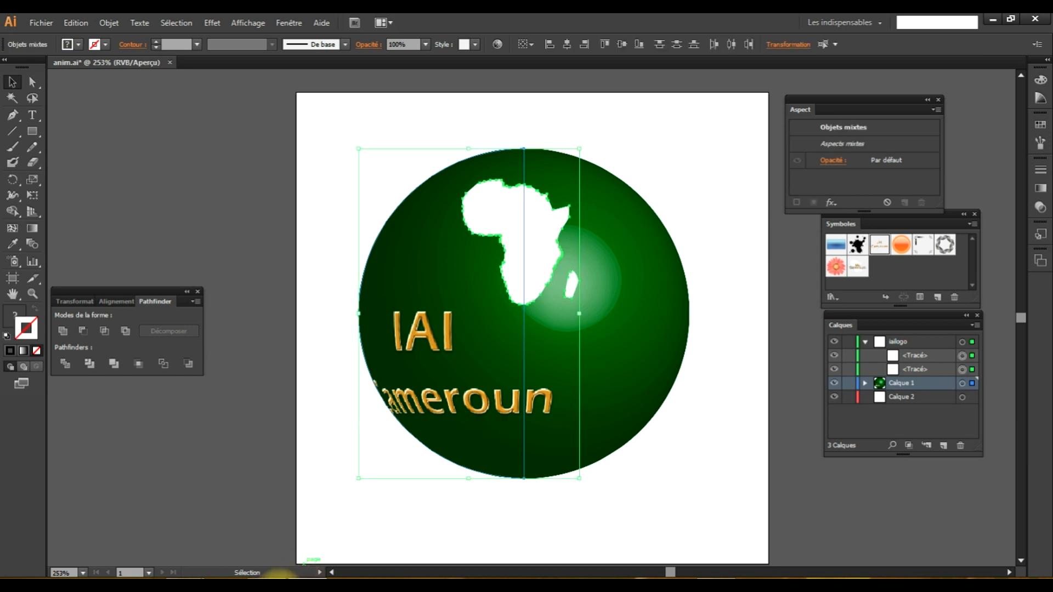
Paste the complete 40° globe artwork into the Photoshop document as a smart object and commit its placement
left_click(271, 577)
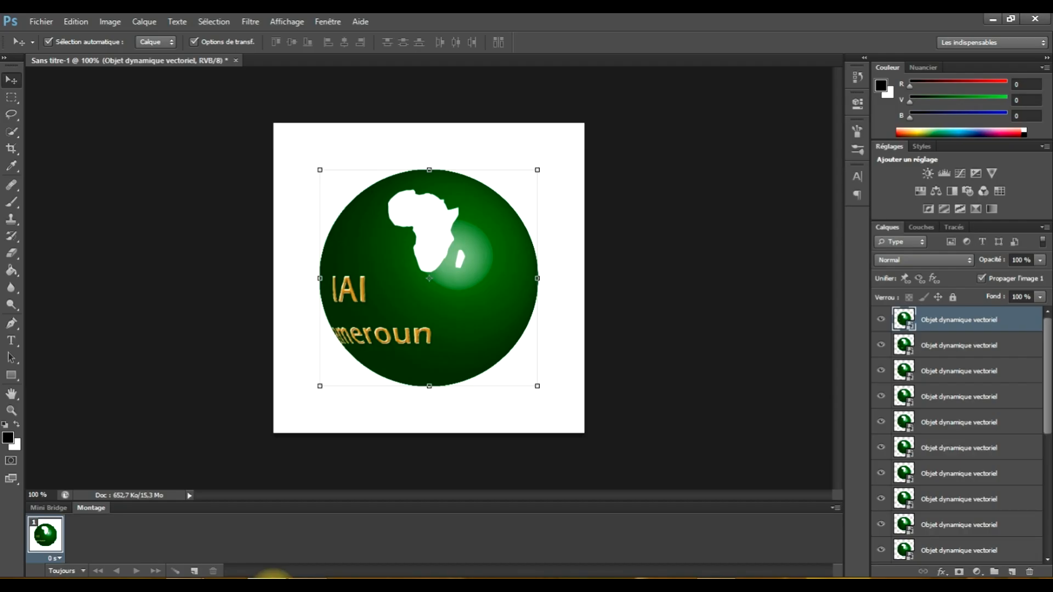
key("ctrl+v")
key("Return")
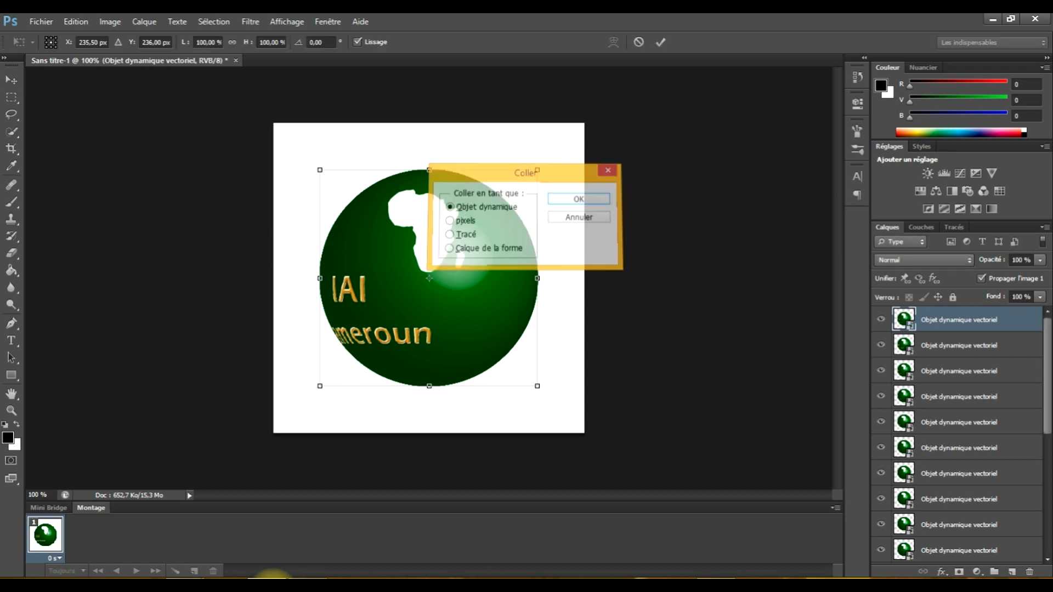
key("Return")
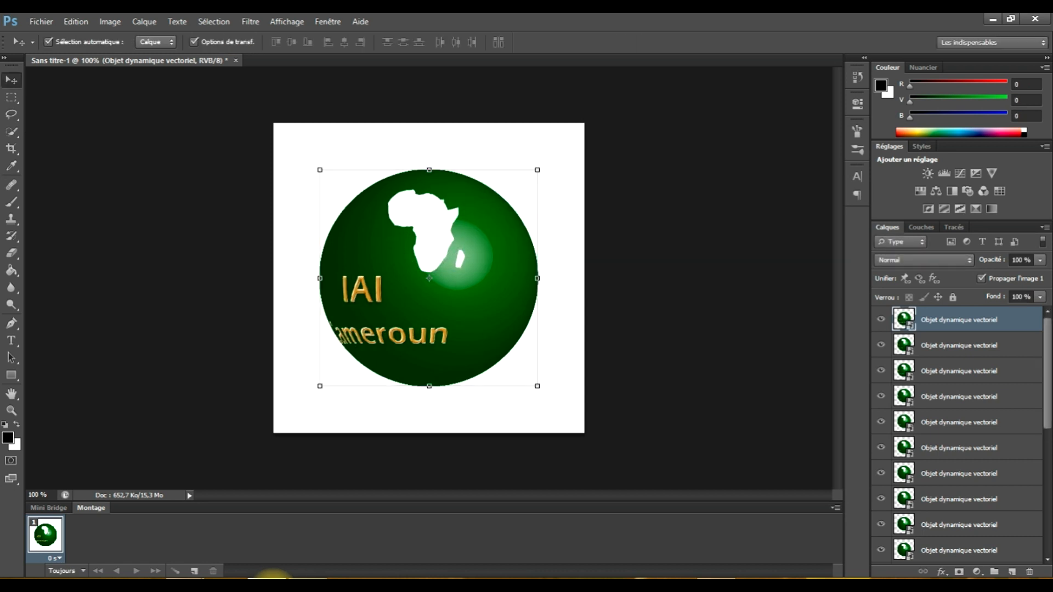
Back in Illustrator, reselect the globe group alone and set its 3D Revolve vertical-axis rotation to 30°
left_click(314, 577)
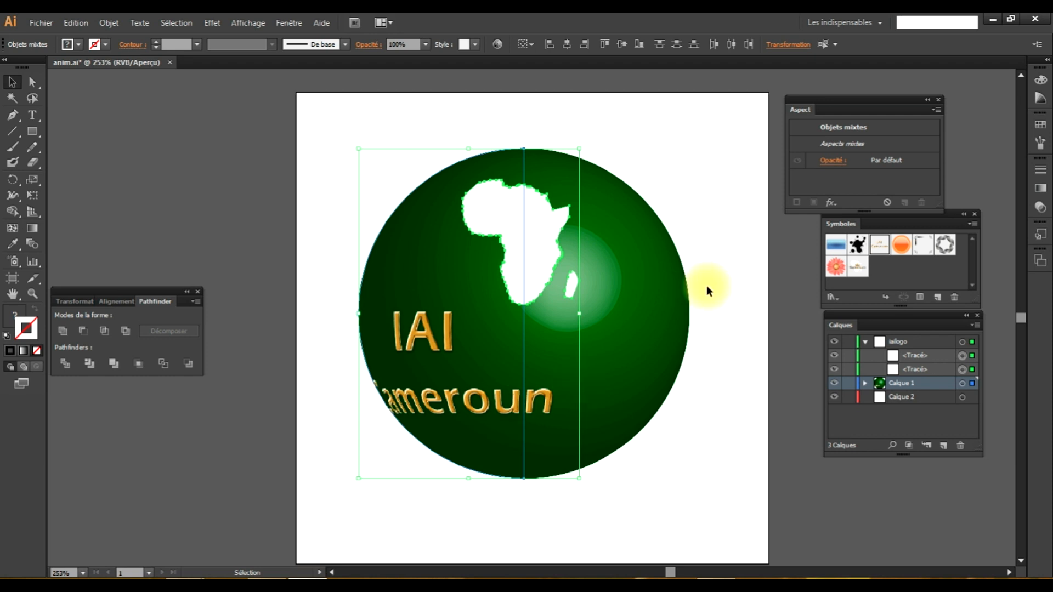
left_click(442, 342)
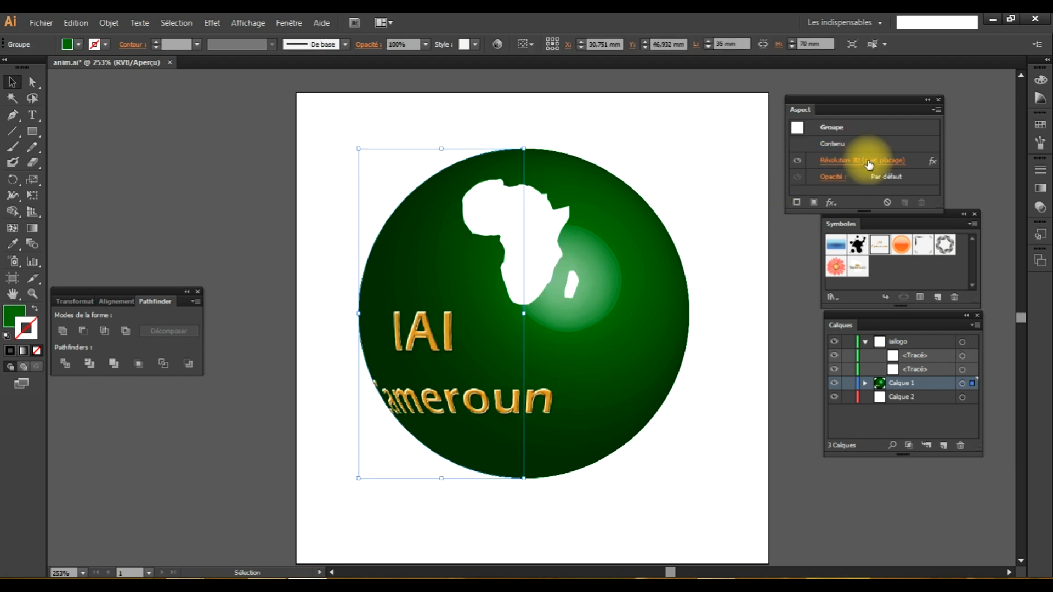
left_click(869, 164)
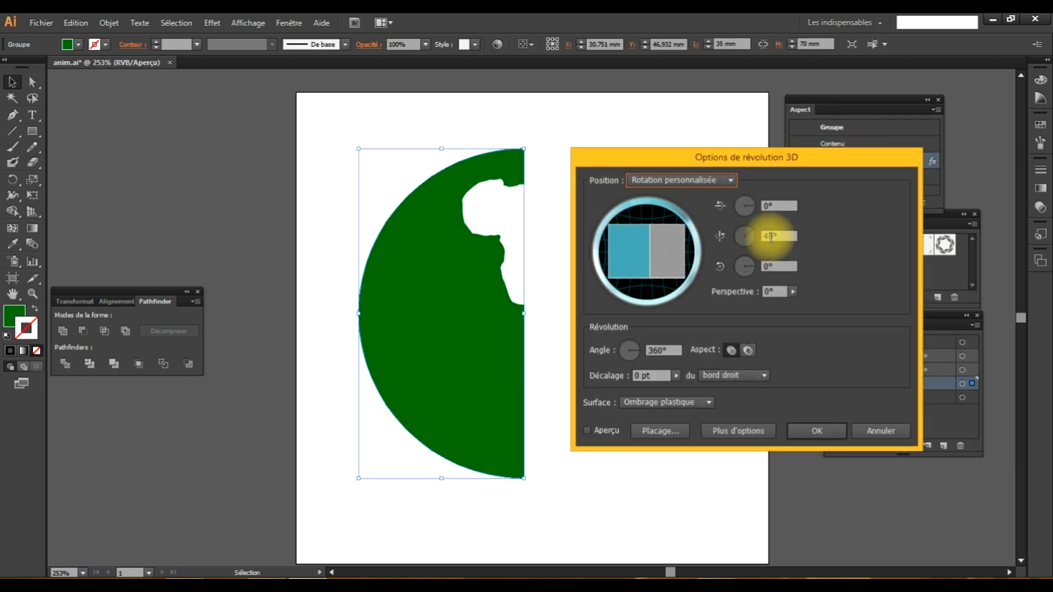
left_click(751, 235)
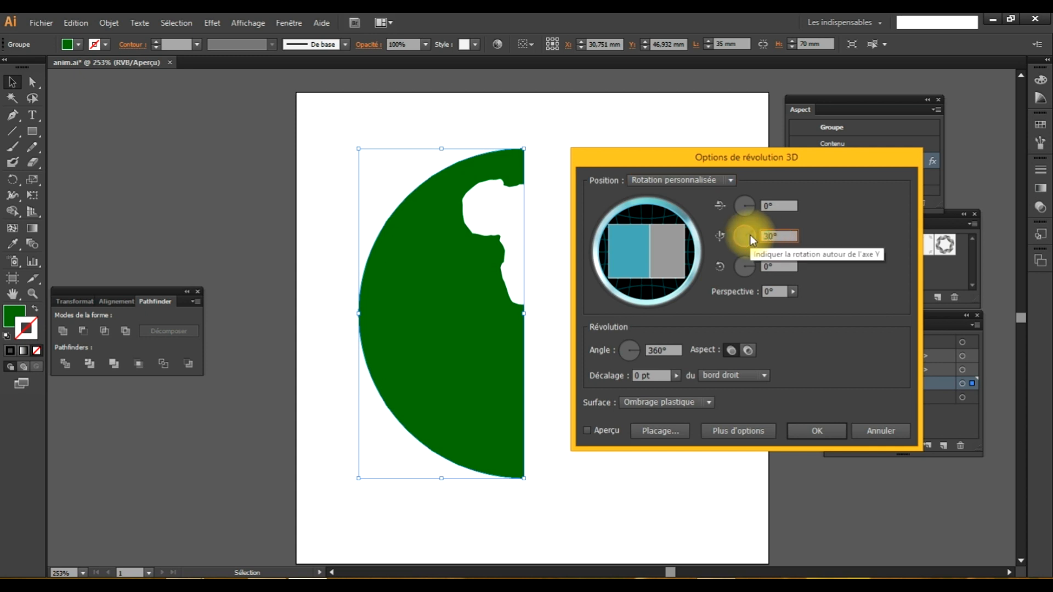
key("Return")
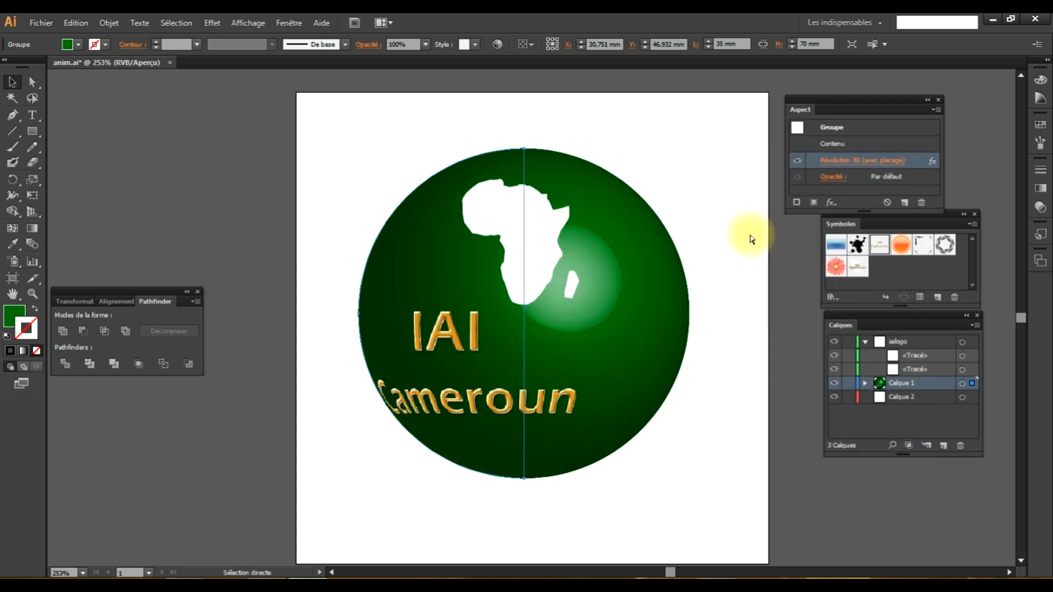
Copy all of the 30° globe artwork and paste it into Photoshop as a new smart object layer
key("ctrl+a")
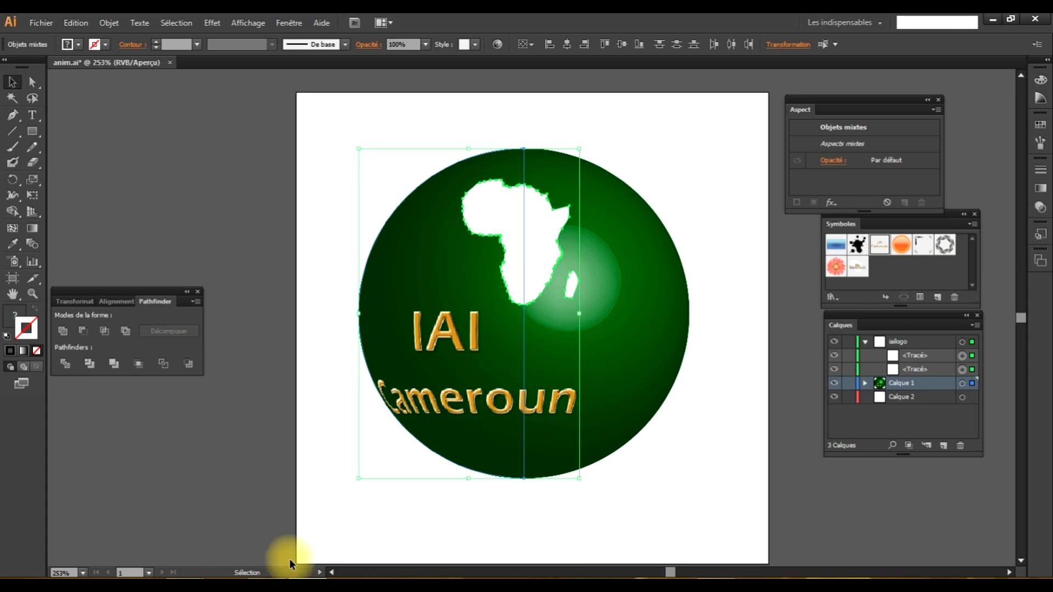
left_click(269, 586)
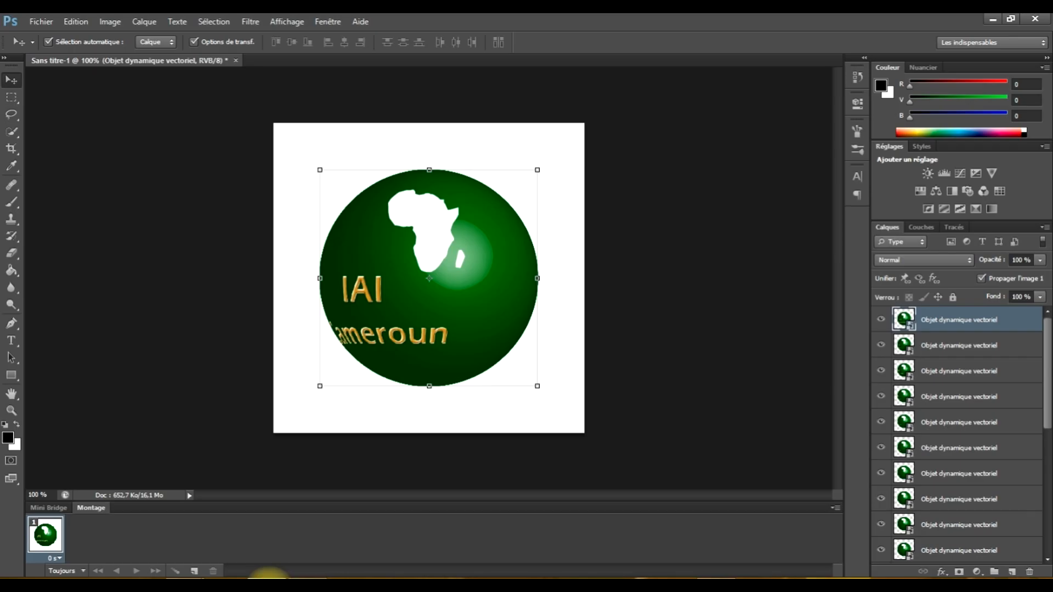
key("ctrl+v")
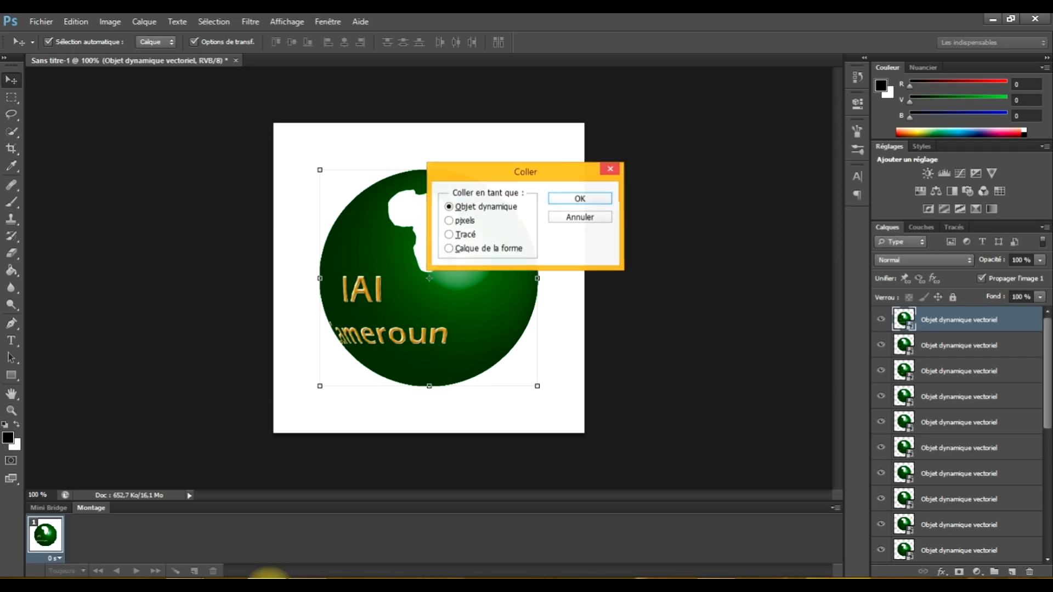
key("Return")
key("Return")
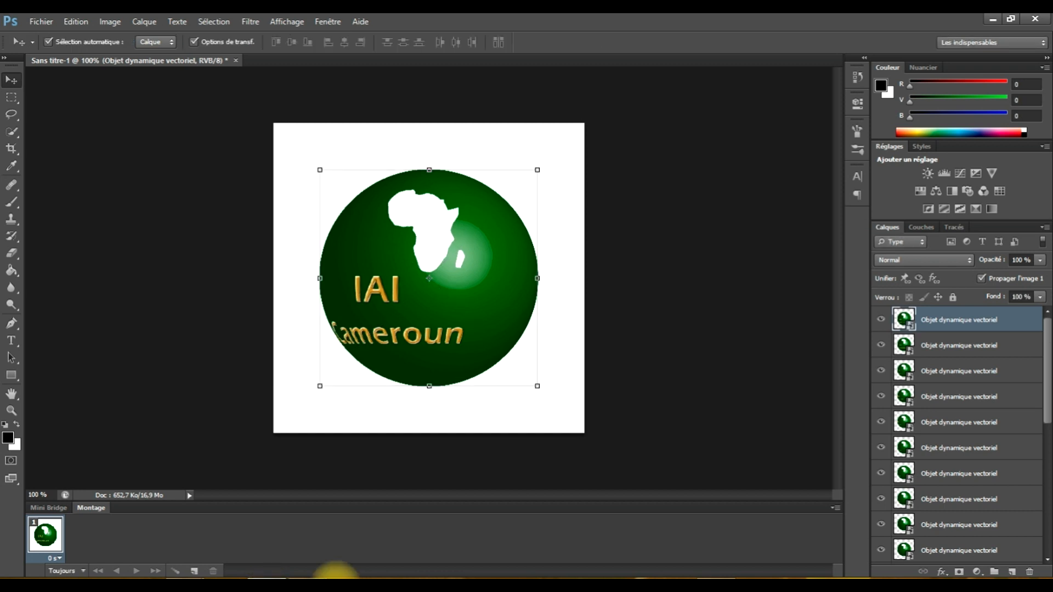
Return to Illustrator, select the globe group by itself and set its 3D Revolve rotation about the vertical axis to 20°
left_click(335, 584)
left_click(452, 310)
left_click(822, 161)
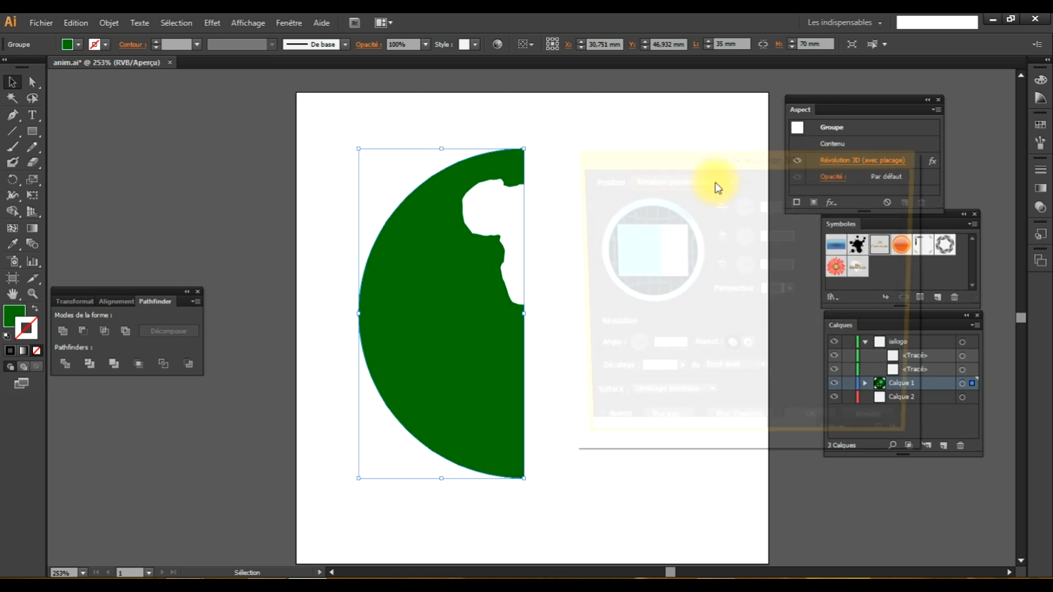
left_click_drag(774, 236, 745, 240)
type("20")
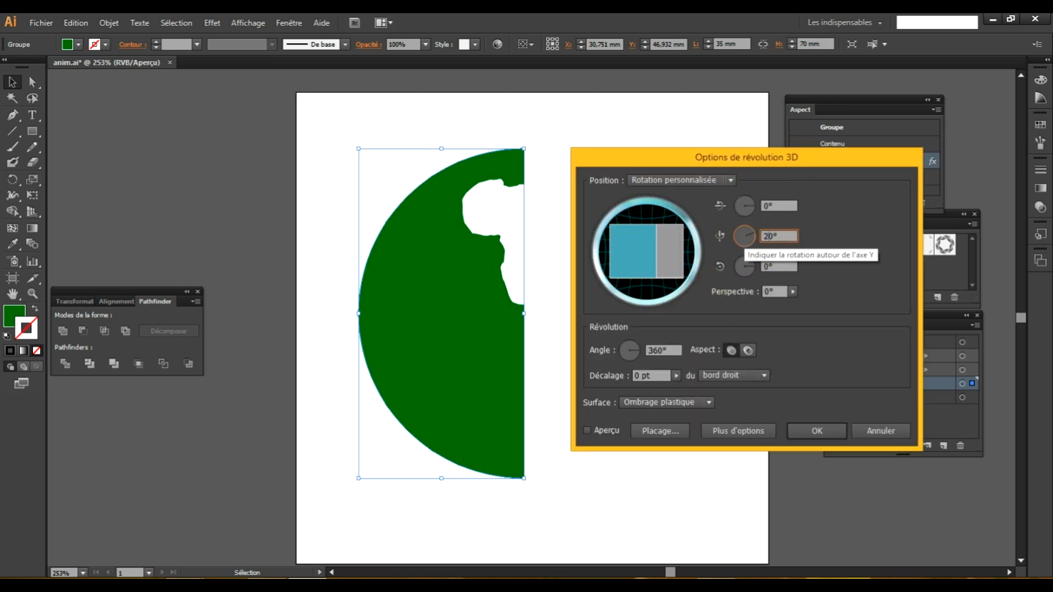
left_click(817, 429)
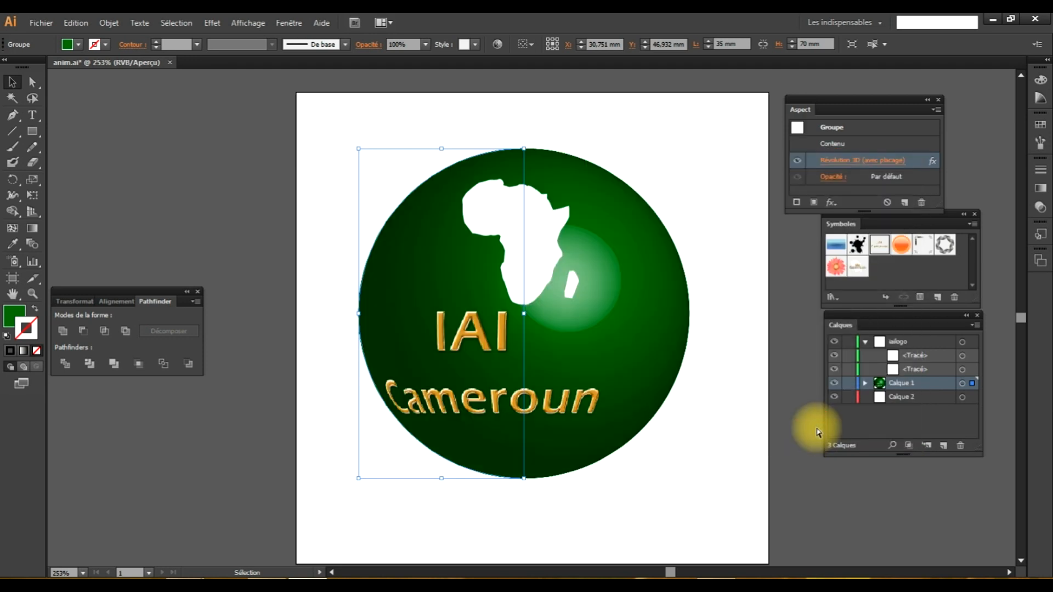
Copy the whole 20° globe with its continent shapes and paste it into Photoshop as a smart object
key("ctrl+a")
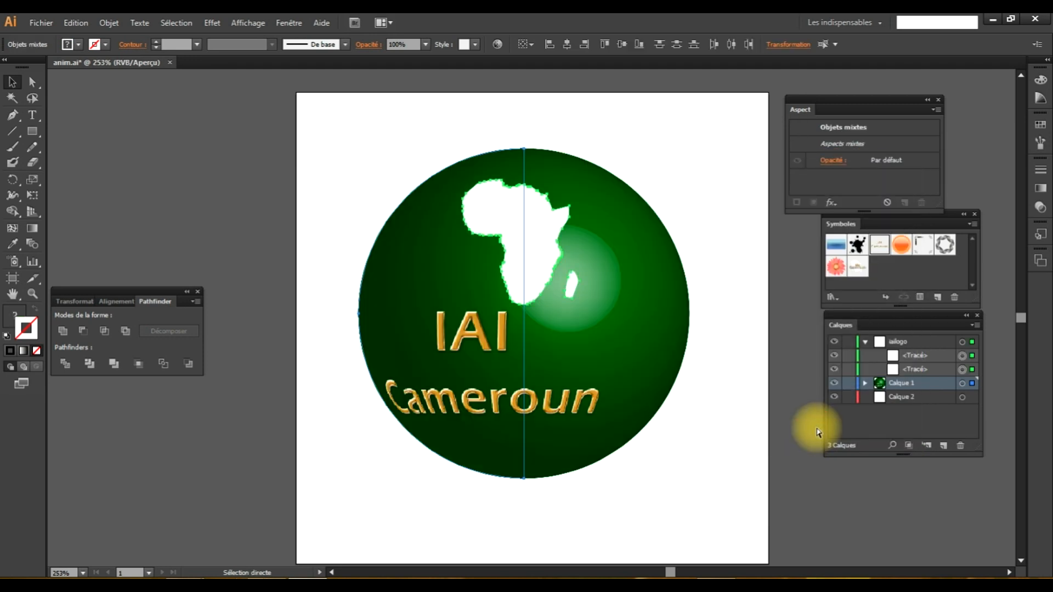
key("v")
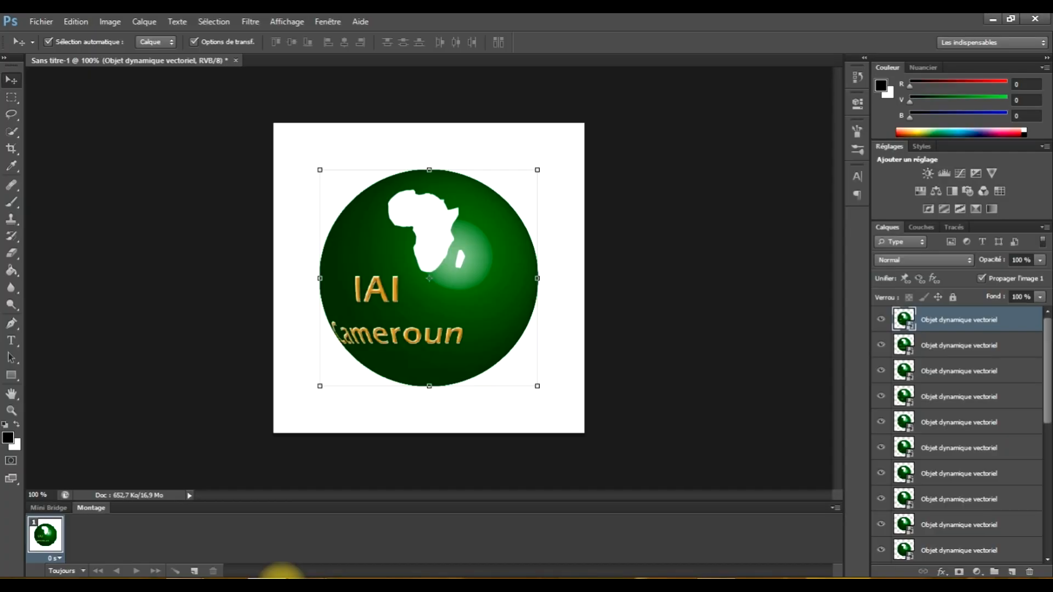
key("ctrl+v")
key("Return")
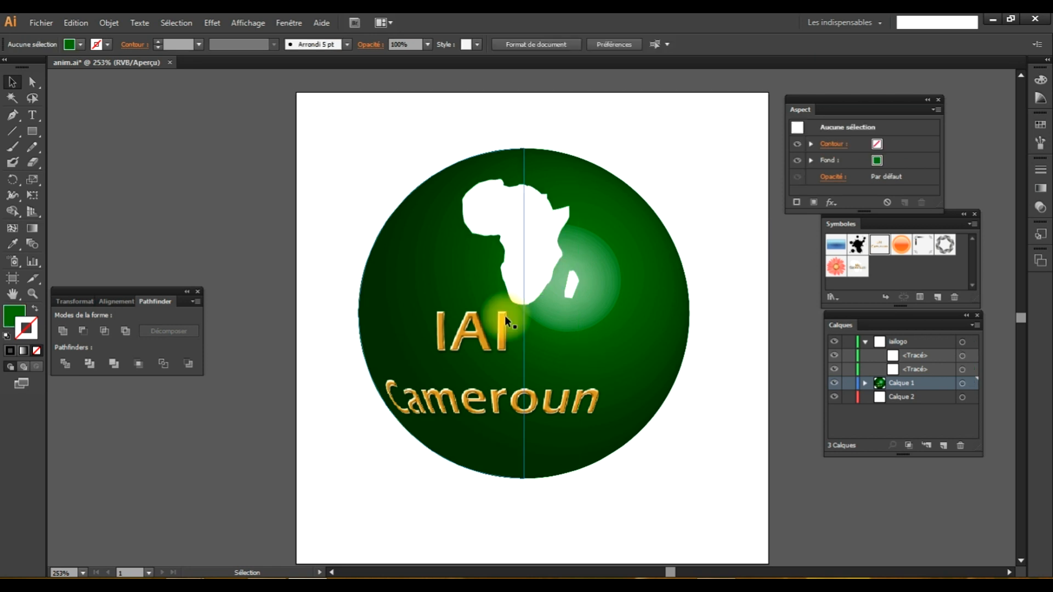
In Illustrator, select the globe group alone and set its 3D Revolve rotation about the vertical axis to 10°
left_click(470, 326)
left_click(844, 162)
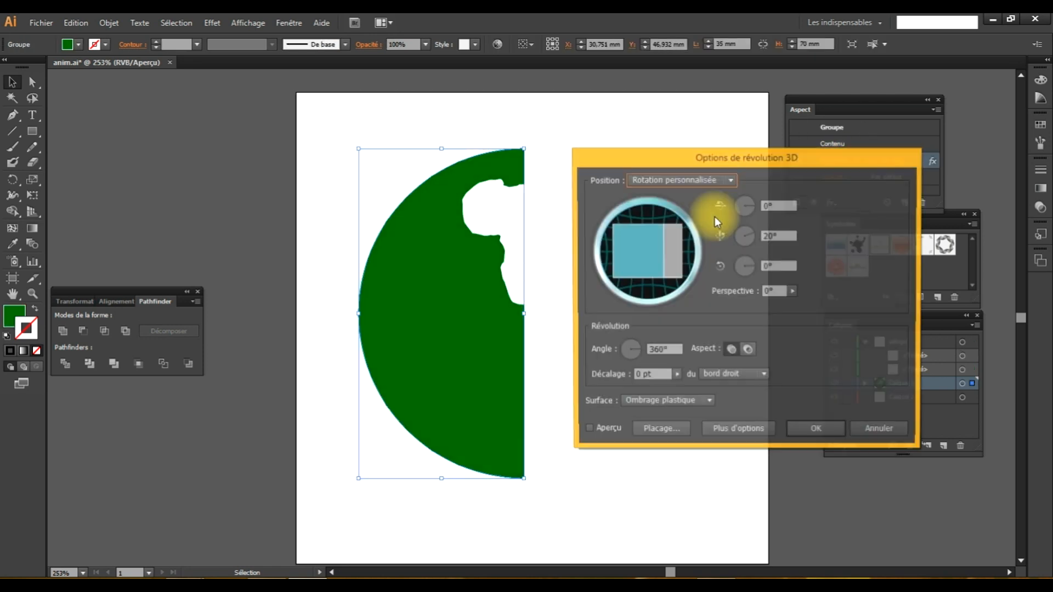
left_click(756, 236)
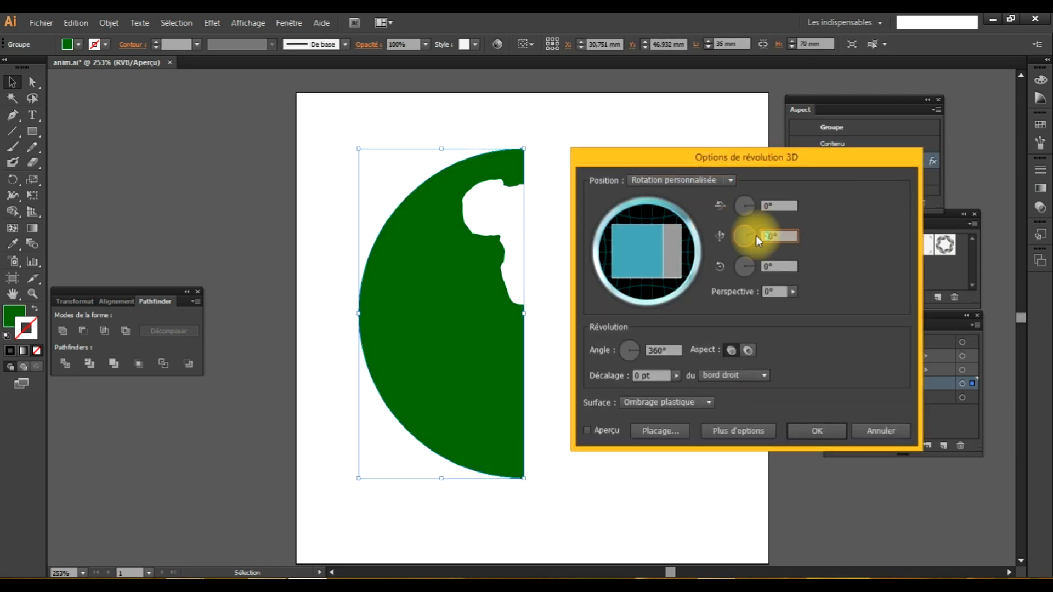
left_click(813, 435)
Copy all the 10° globe artwork, commit the pending 20° placement in Photoshop and paste the 10° globe as a smart object
key("ctrl+a")
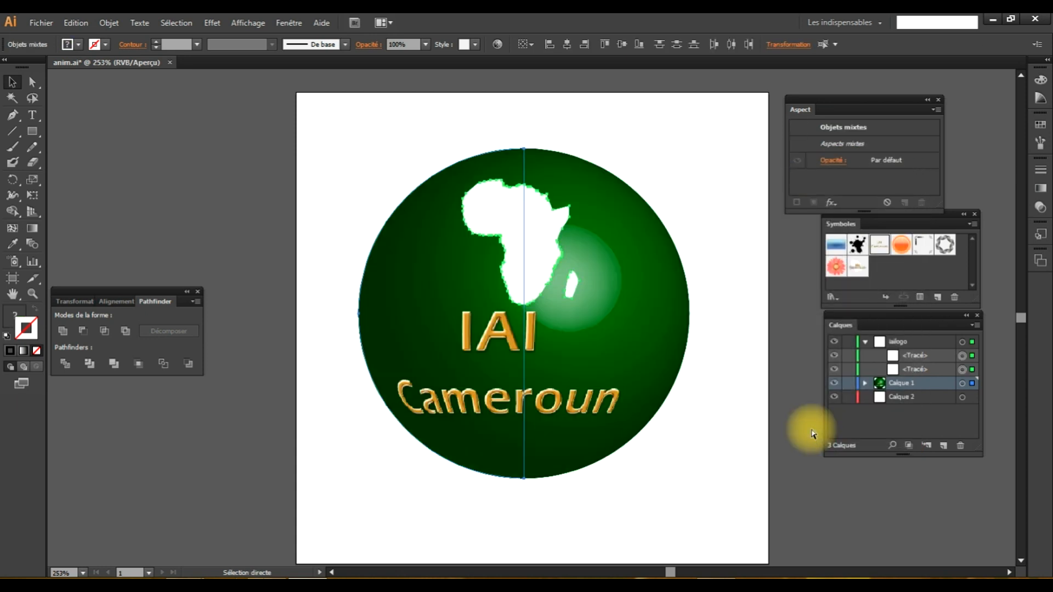
key("v")
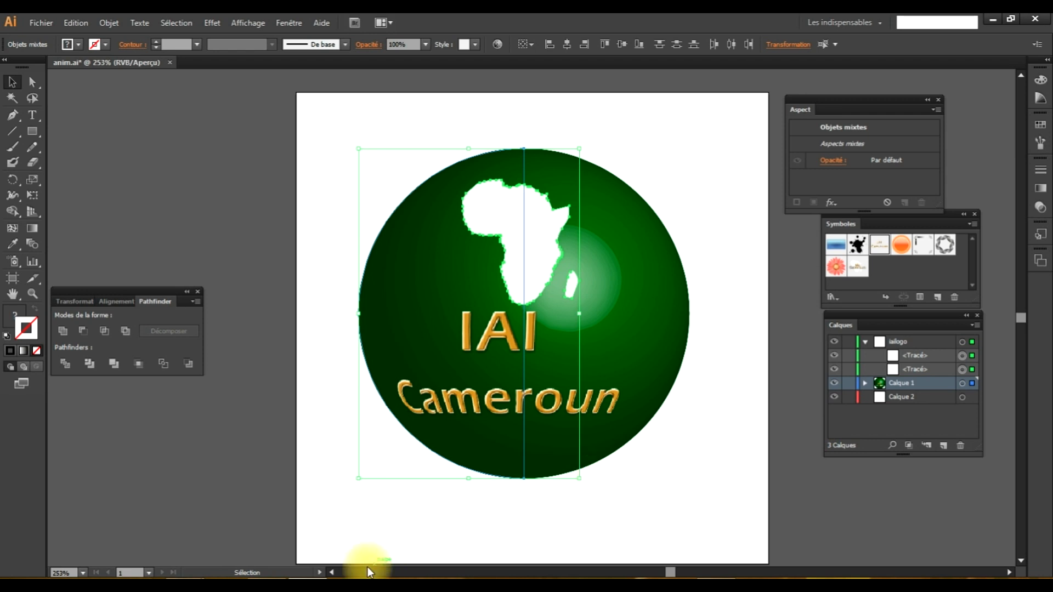
mouse_move(272, 577)
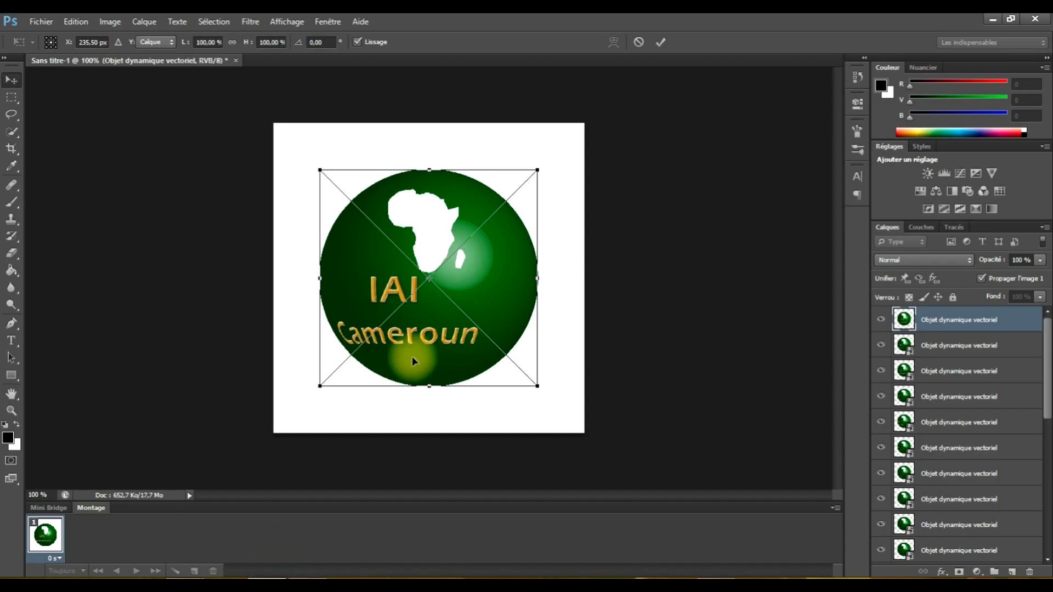
key("Return")
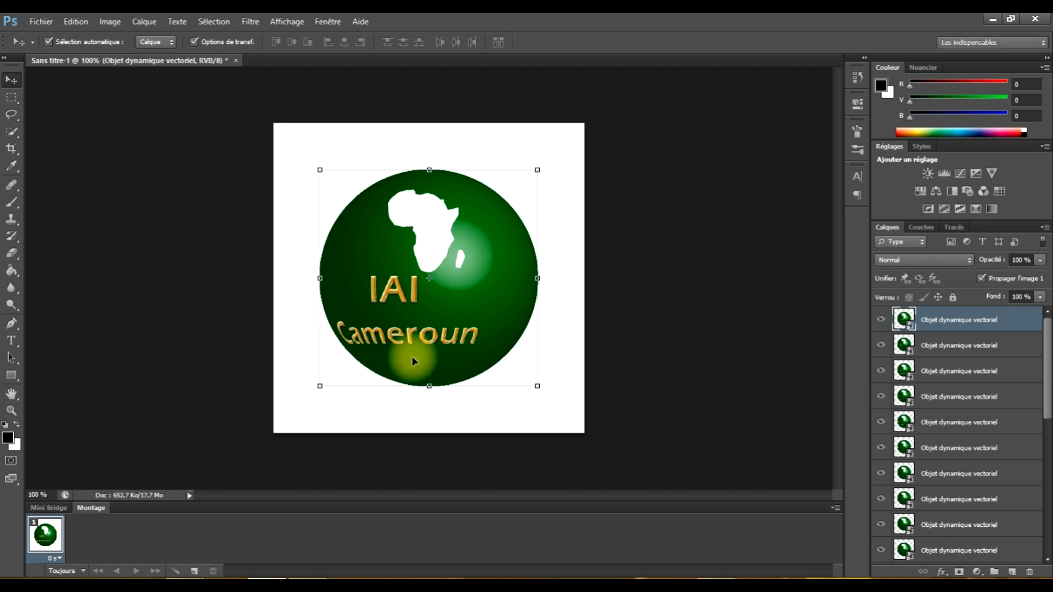
key("ctrl+v")
key("Return")
key("Return")
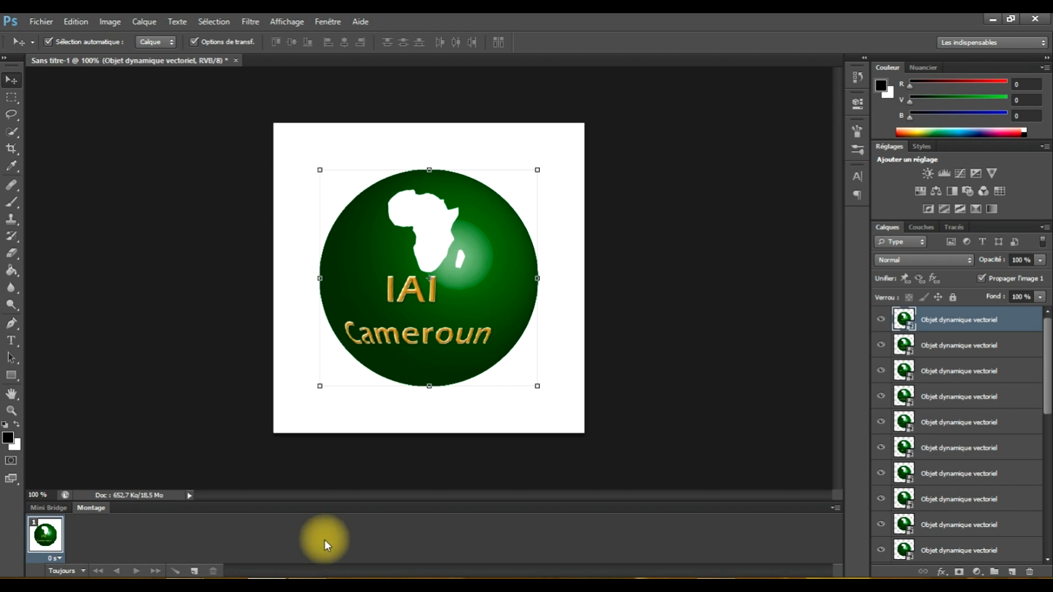
Return to Illustrator, reselect only the globe group and set its 3D Revolve vertical-axis rotation to 0°
left_click(306, 577)
left_click(680, 237)
left_click(459, 342)
left_click(843, 161)
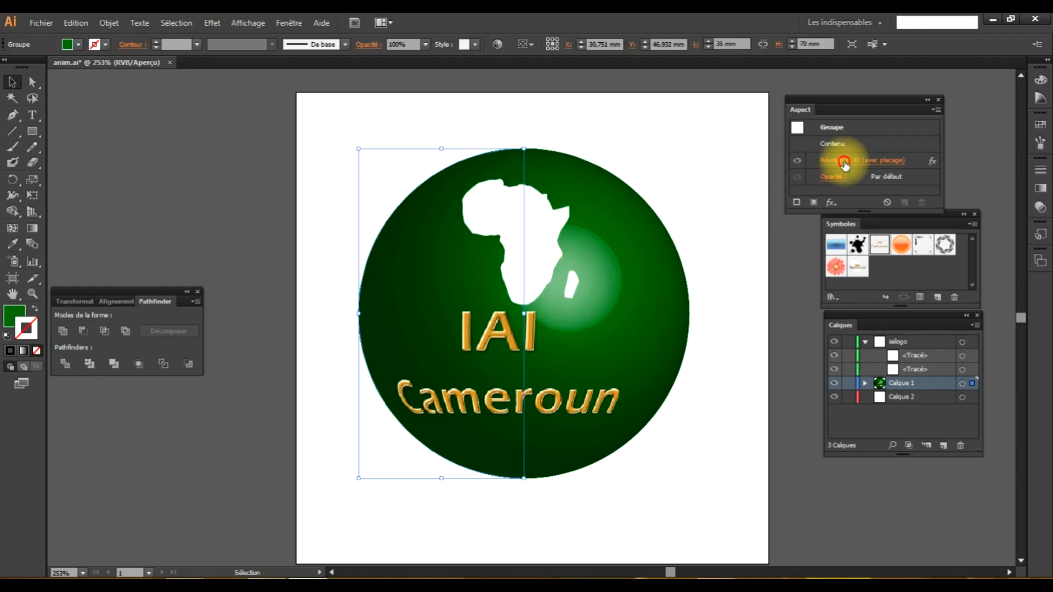
left_click(771, 237)
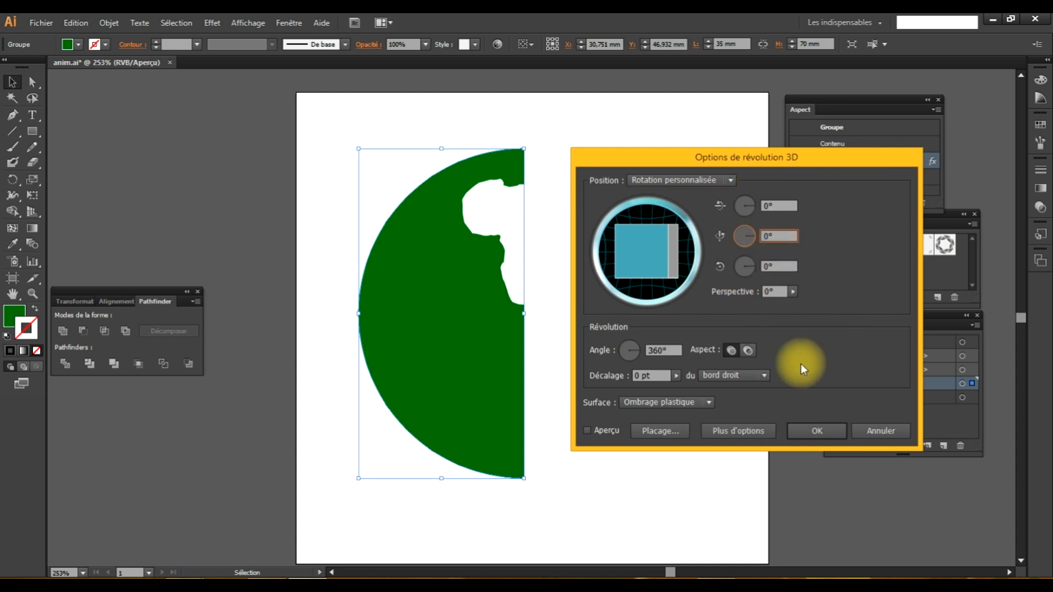
left_click(801, 429)
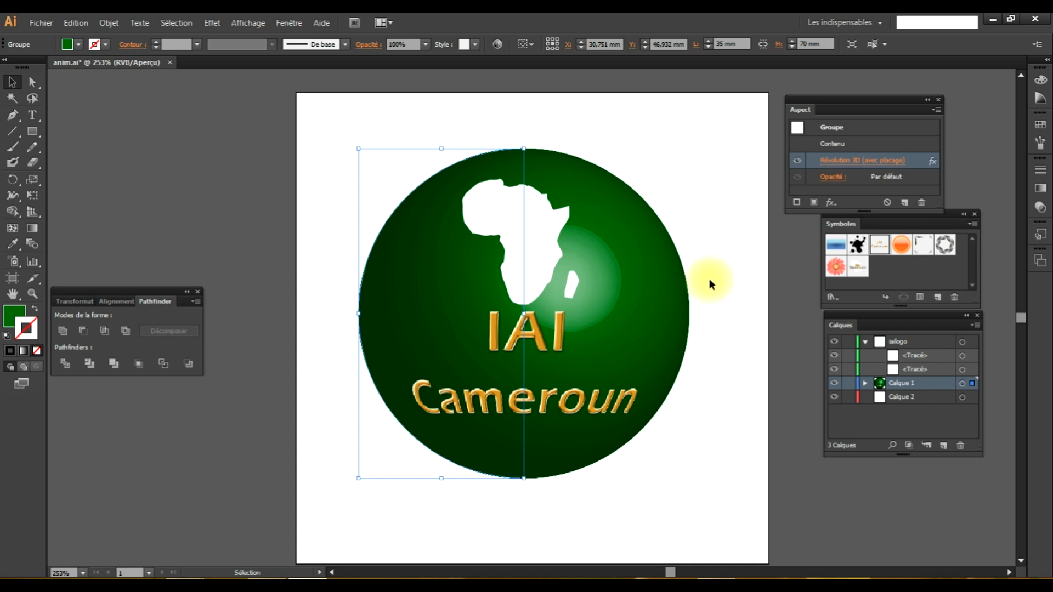
Deselect the globe, switch to Photoshop and review the layer stack down to the background layer
left_click(711, 284)
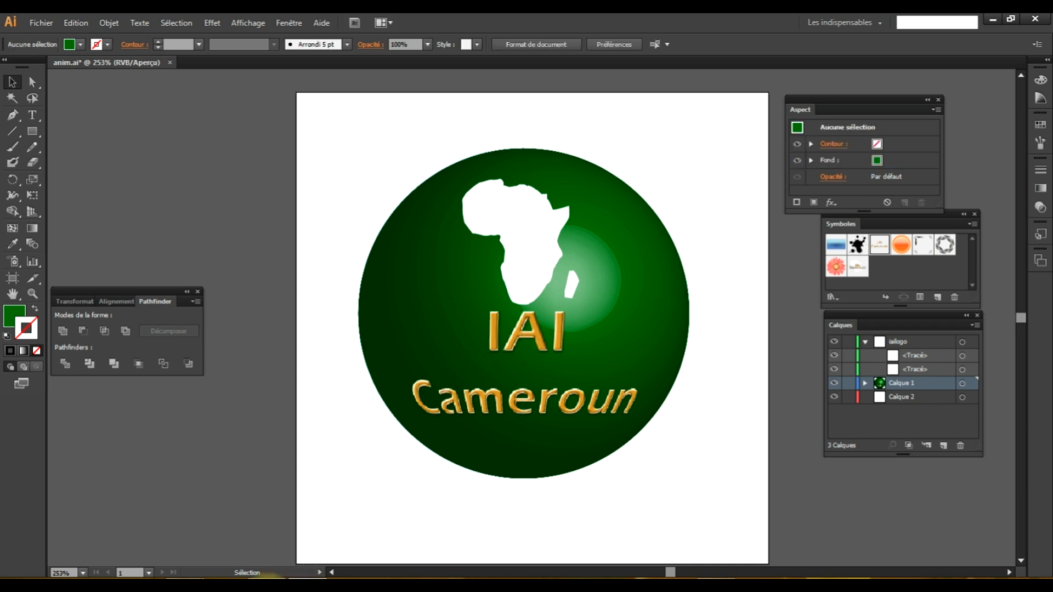
left_click(266, 576)
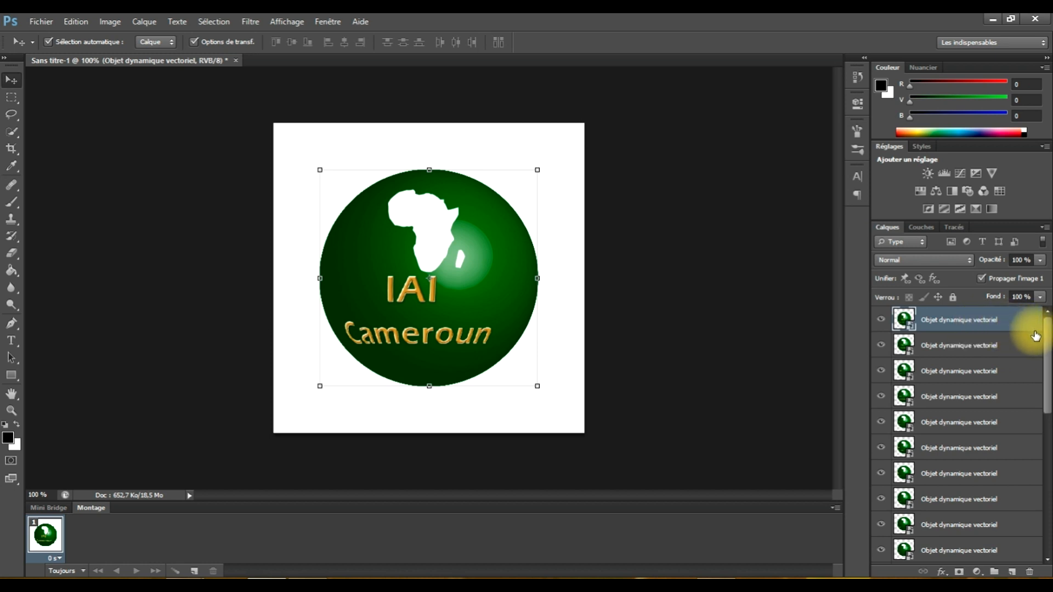
left_click_drag(1049, 396, 1048, 555)
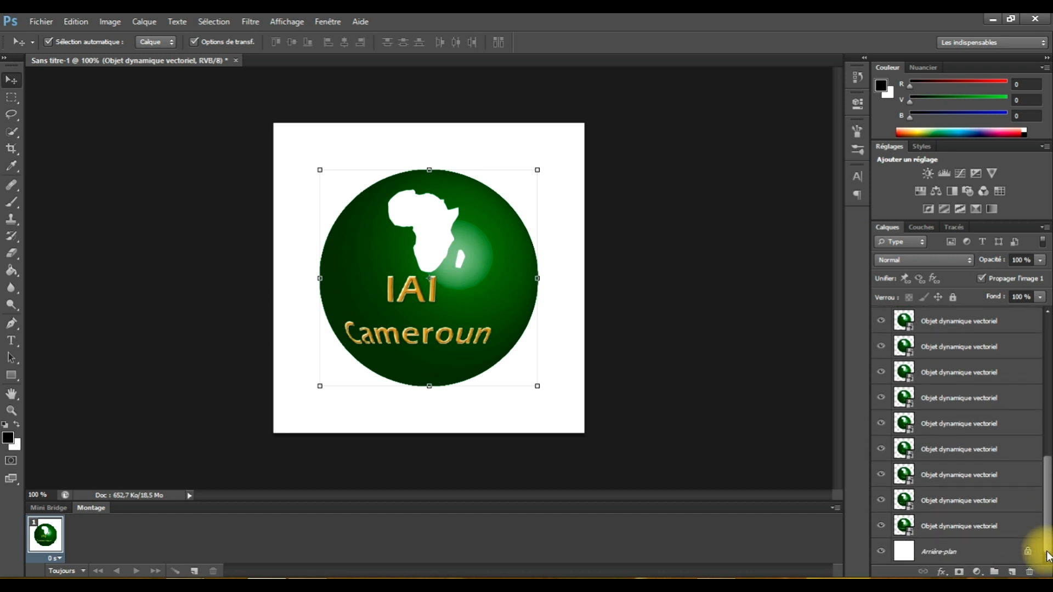
Select all the globe smart object layers above the background, rasterize them together and deselect them
left_click(980, 527, "shift")
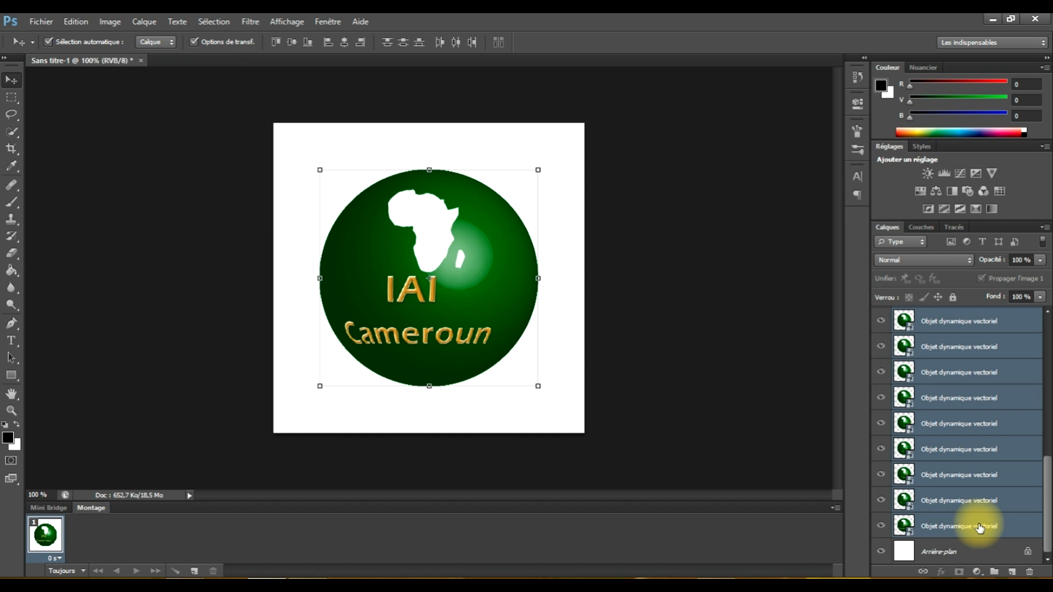
right_click(979, 527)
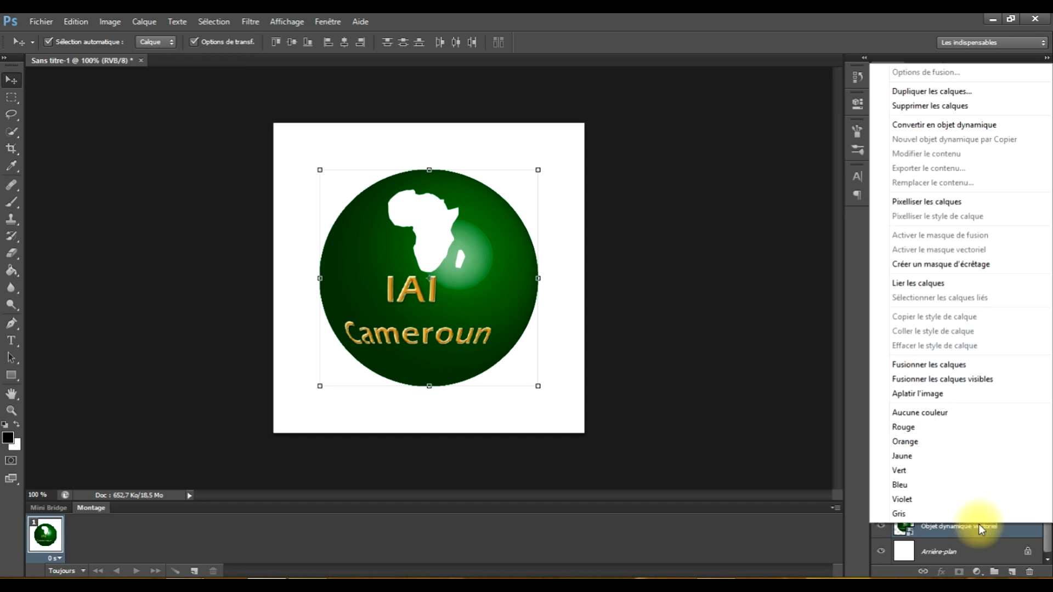
left_click(933, 201)
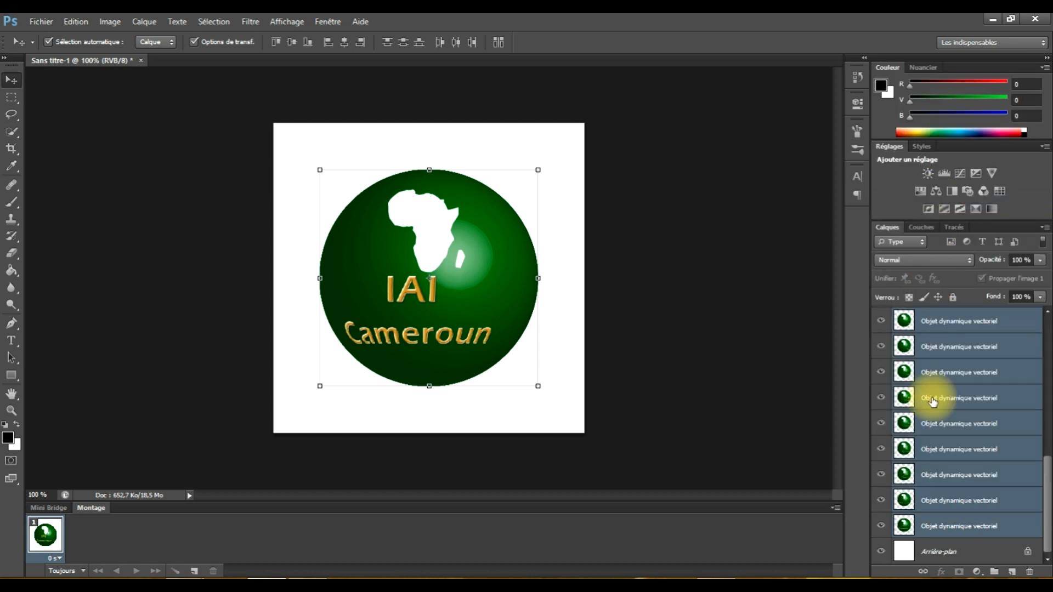
left_click(799, 367)
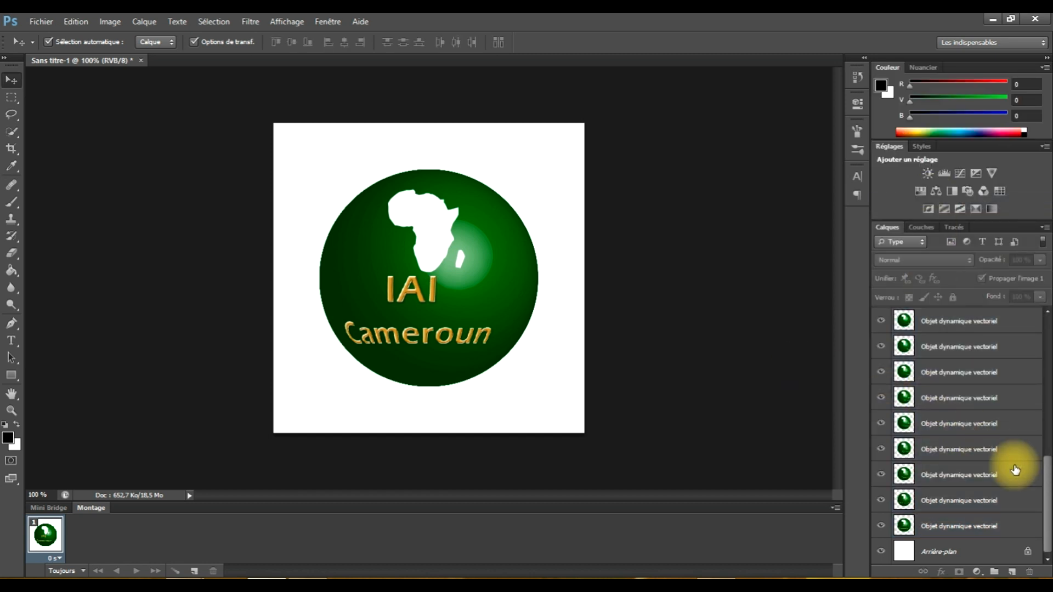
Hide every globe layer except the lowest one, keeping it and the background visible for frame 1
left_click(881, 502)
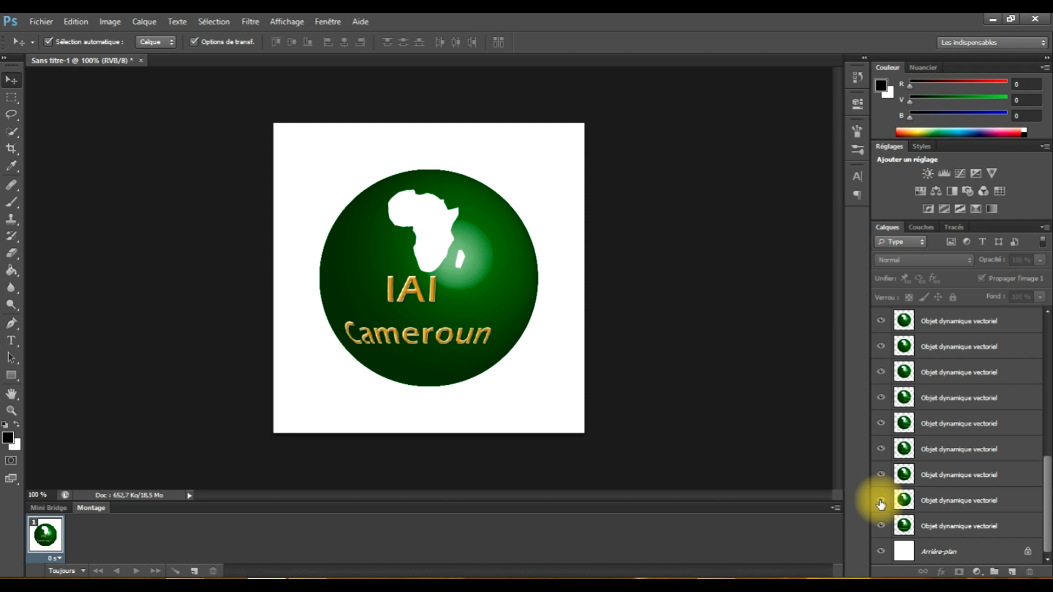
left_click_drag(881, 504, 882, 303)
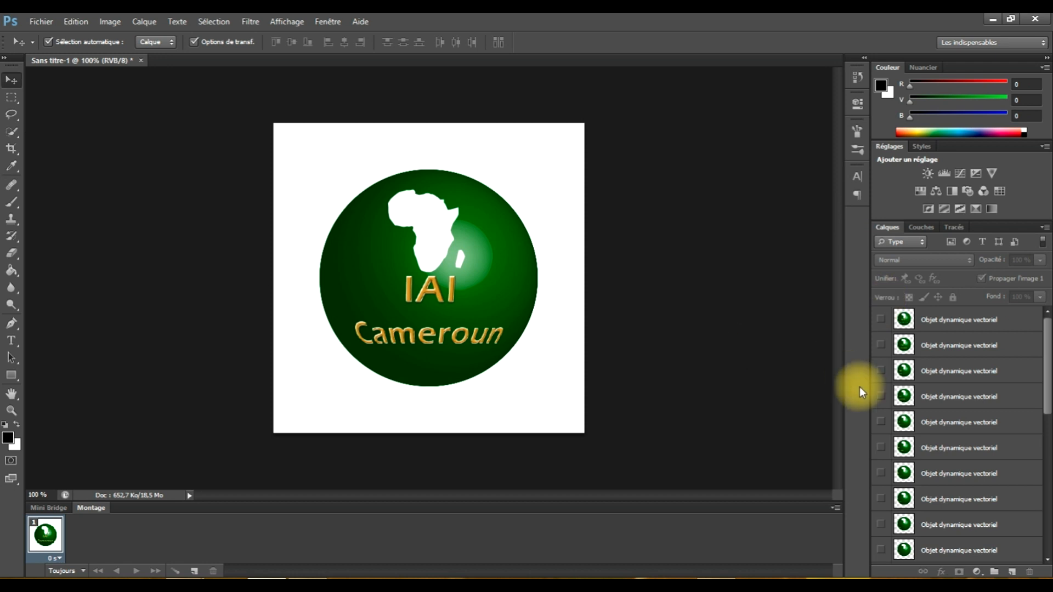
key("super+c")
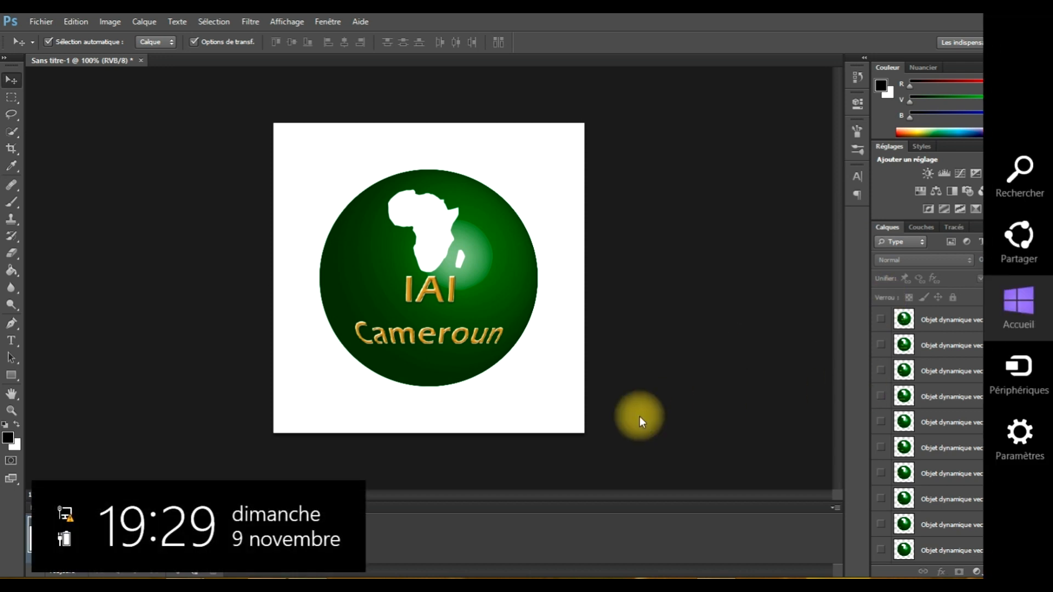
left_click(451, 461)
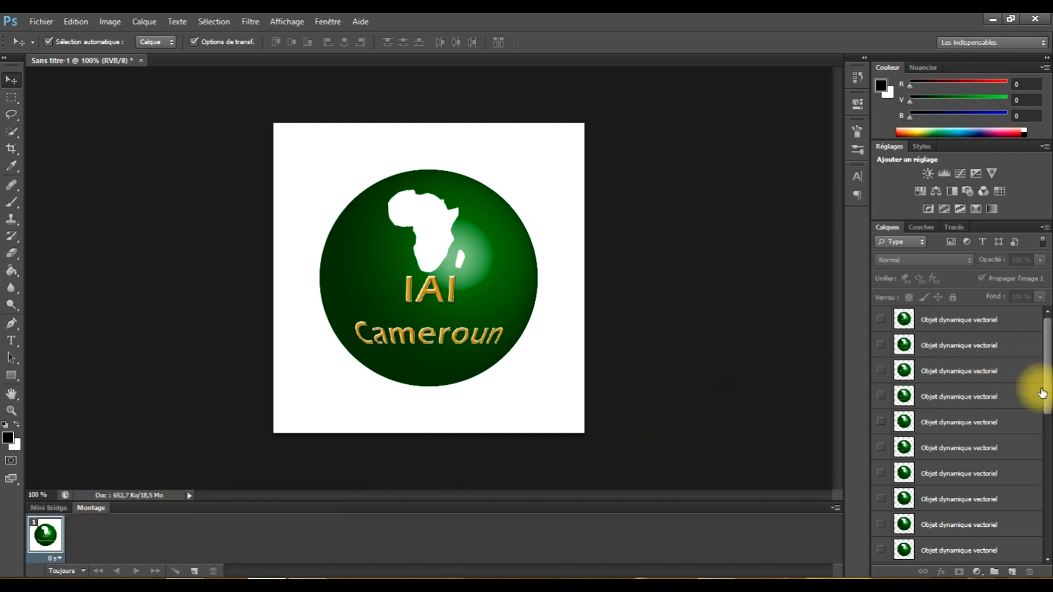
left_click_drag(1046, 391, 1050, 555)
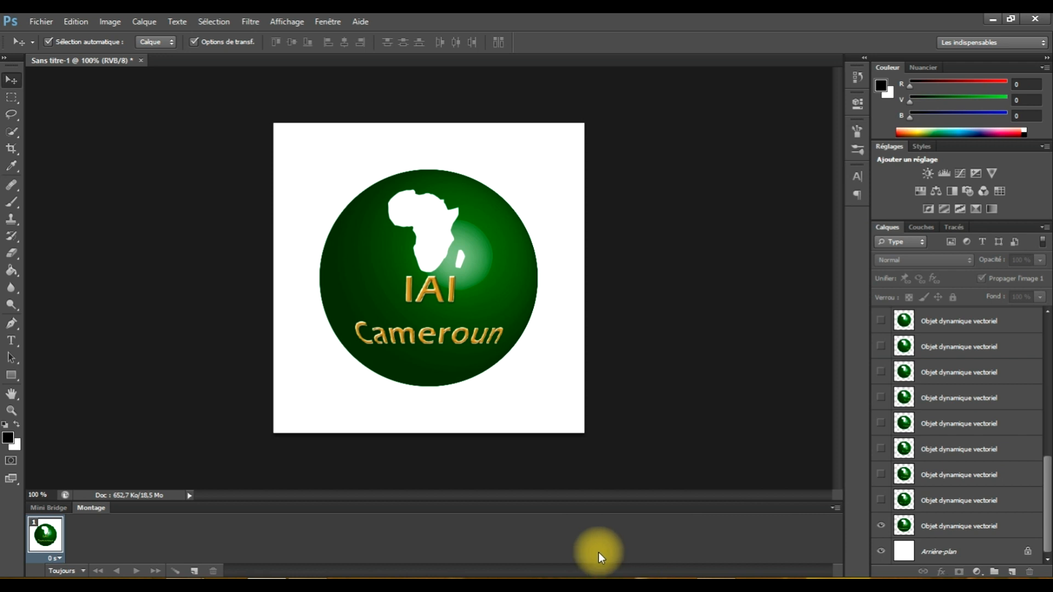
Add animation frames 2 and 3, leaving only the second and third globe layers from the bottom visible above the background, respectively
left_click(193, 571)
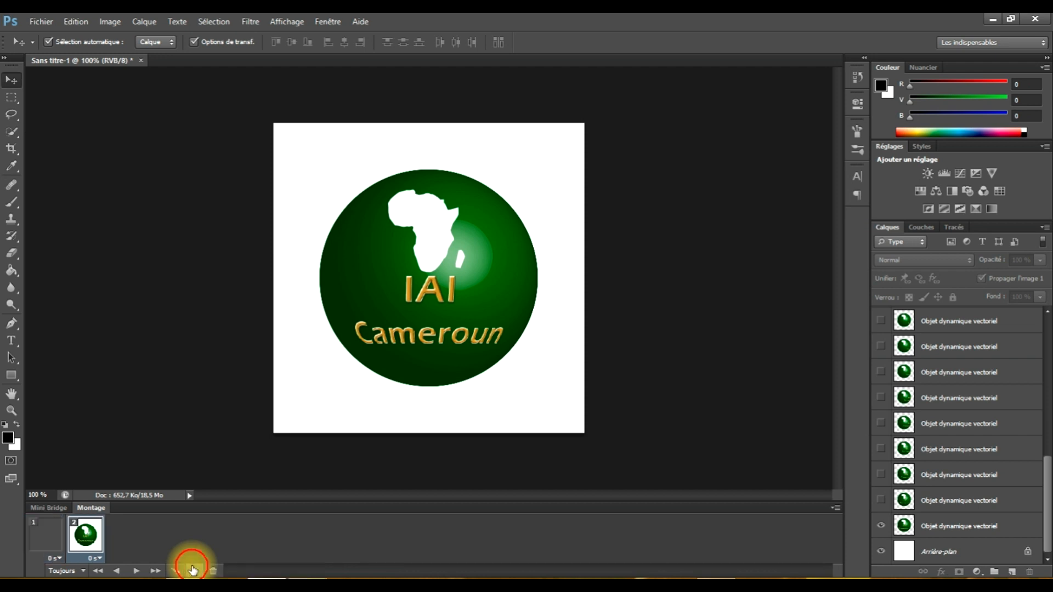
left_click(881, 501)
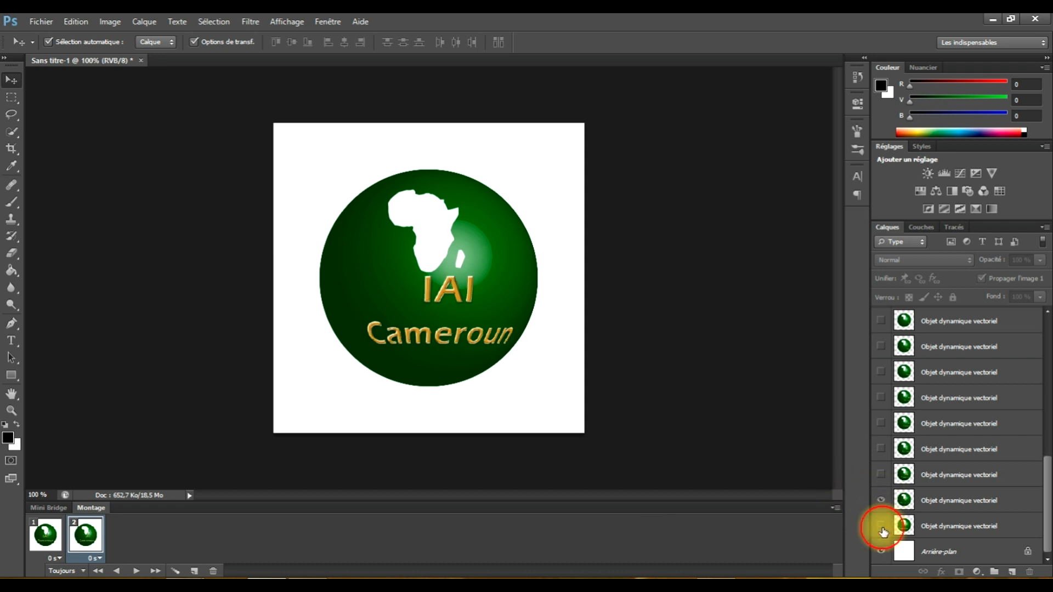
left_click(195, 572)
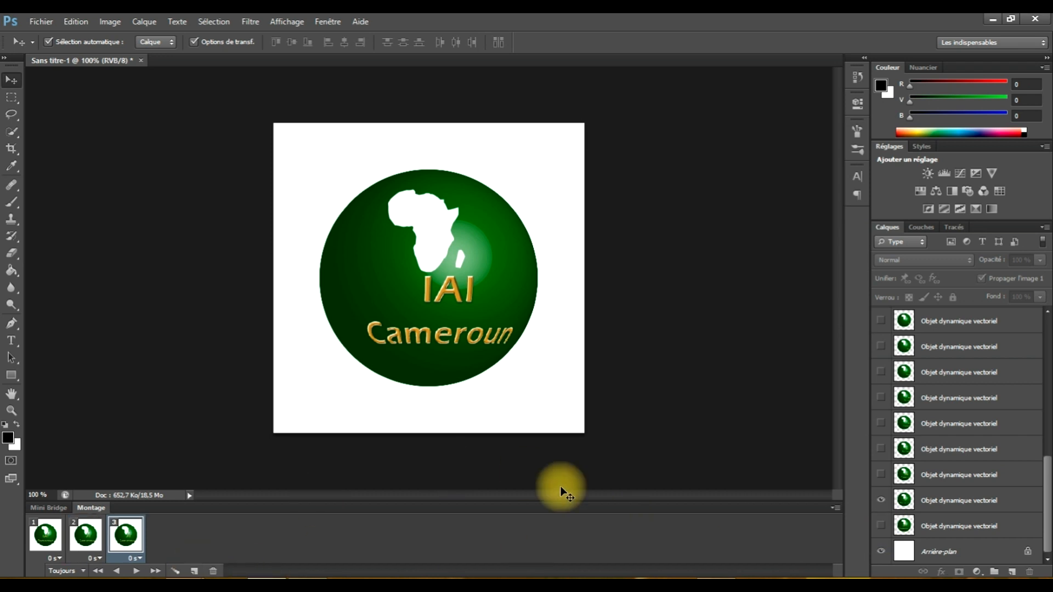
left_click(881, 475)
left_click(881, 500)
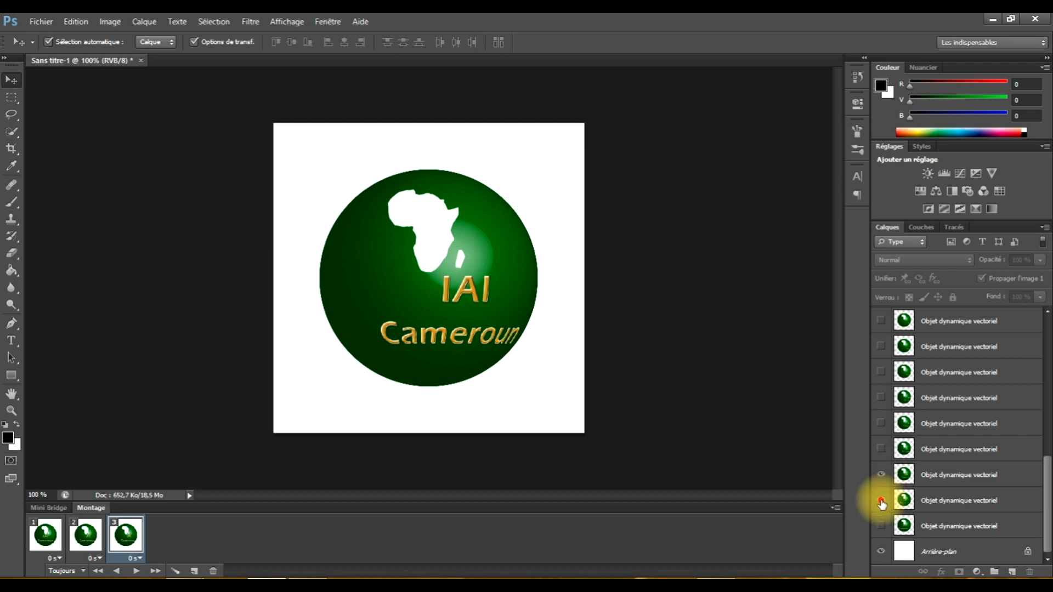
Add frames 4 and 5, making only the fourth and fifth globe layers from the bottom visible in them, respectively
left_click(195, 571)
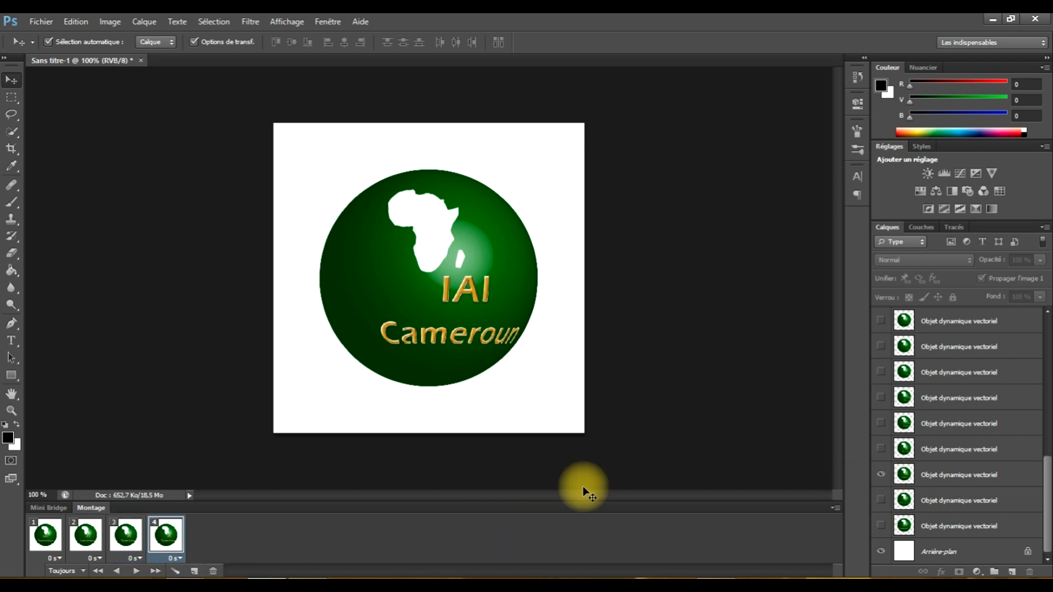
left_click(881, 449)
left_click(881, 475)
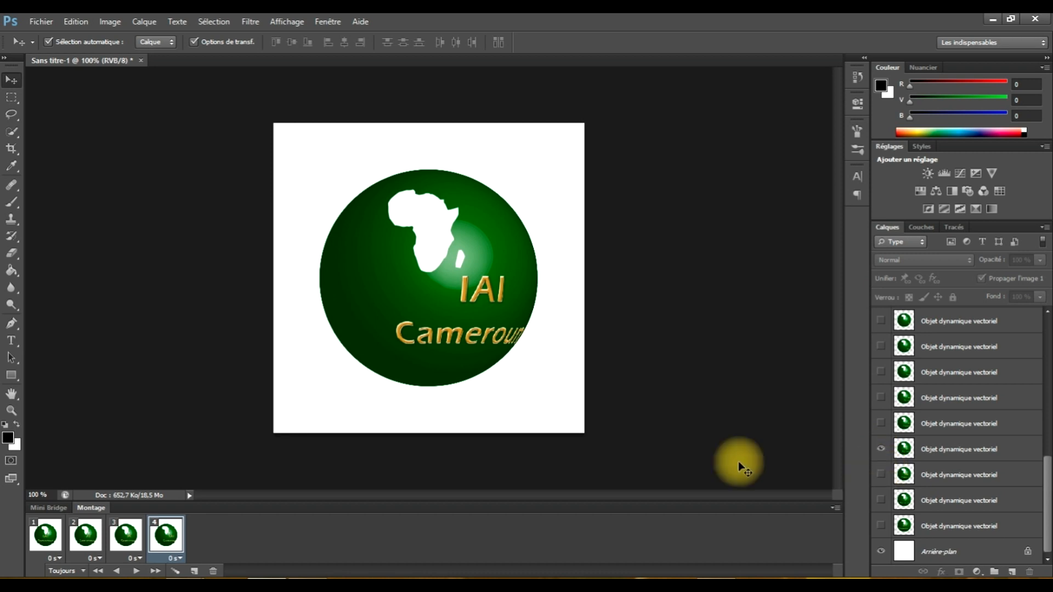
left_click(195, 572)
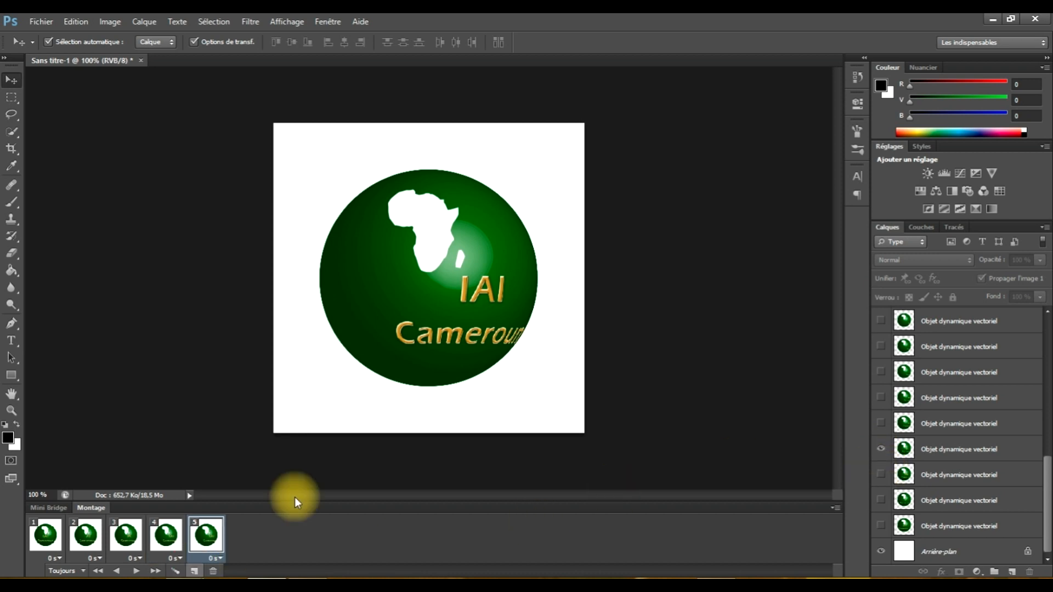
left_click(881, 424)
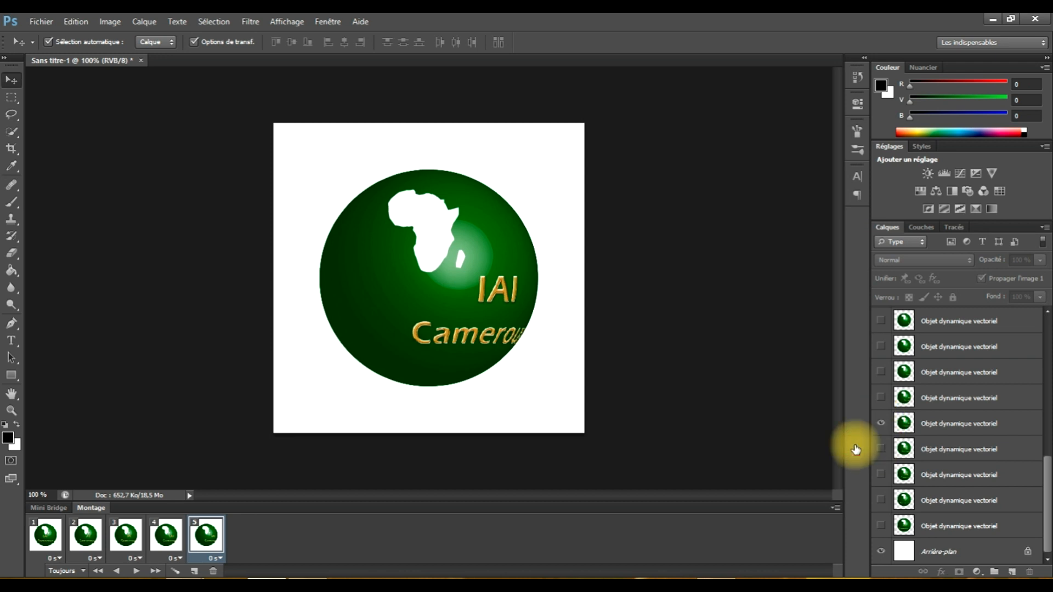
Add frames 6 and 7, making only the sixth and seventh globe layers from the bottom visible in them, respectively
left_click(194, 571)
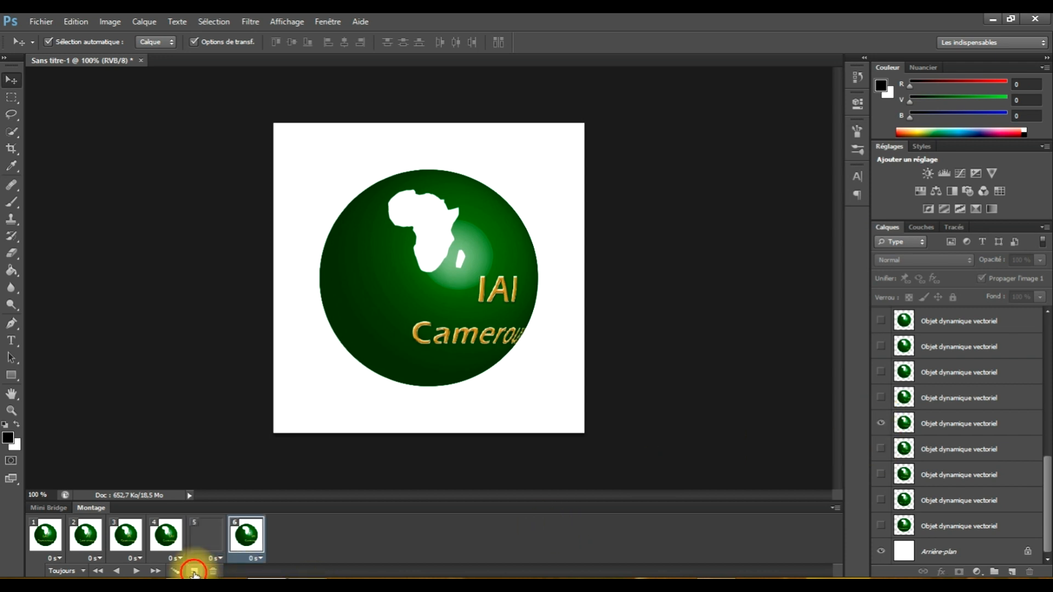
left_click(881, 397)
left_click(881, 424)
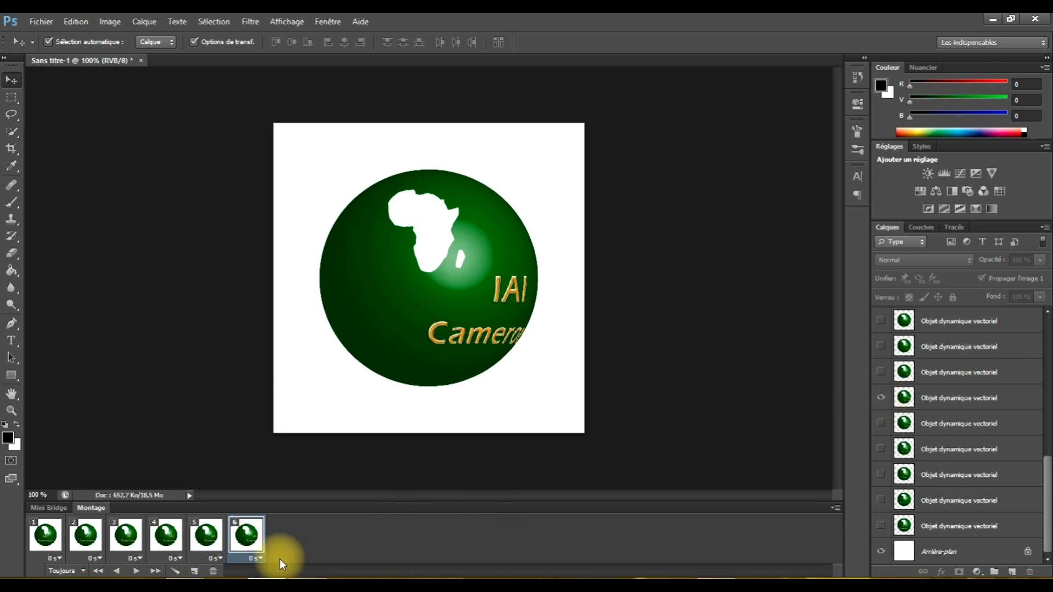
left_click(195, 571)
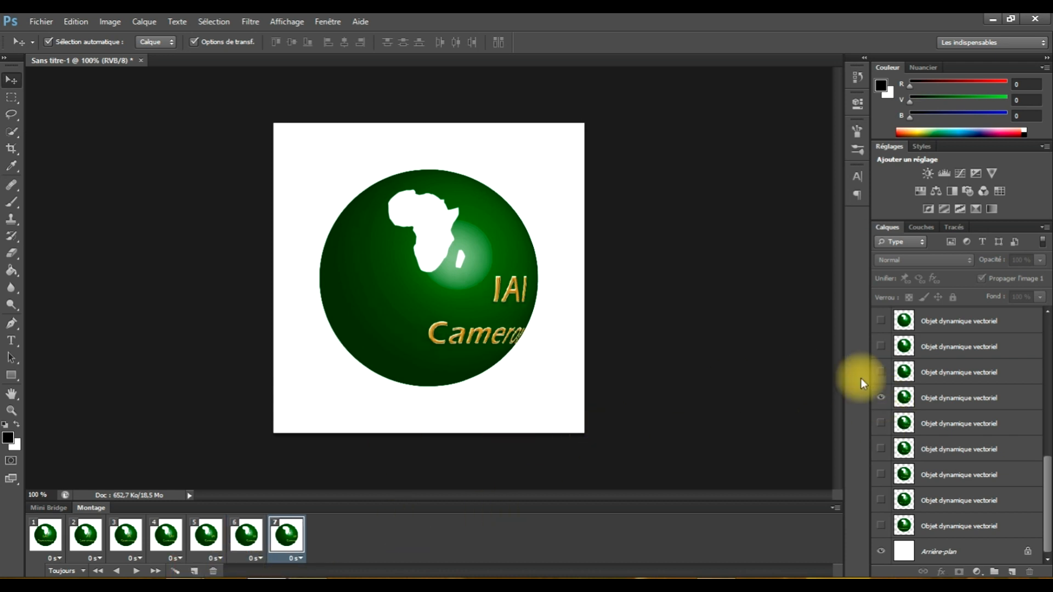
left_click(877, 373)
left_click(880, 397)
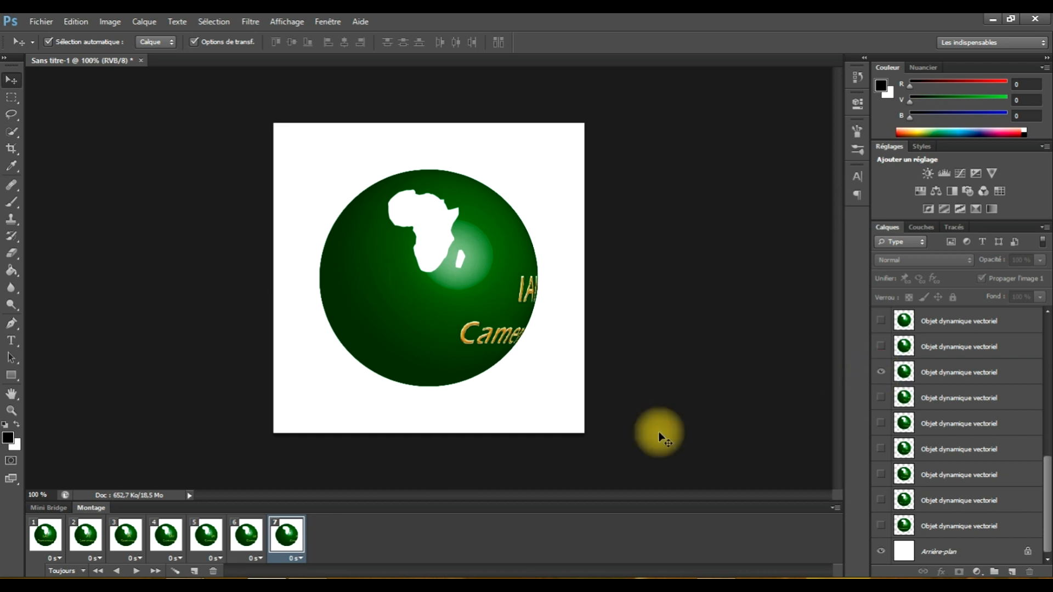
Add frames 8 and 9, making only the eighth and ninth globe layers from the bottom visible in them, respectively
left_click(194, 572)
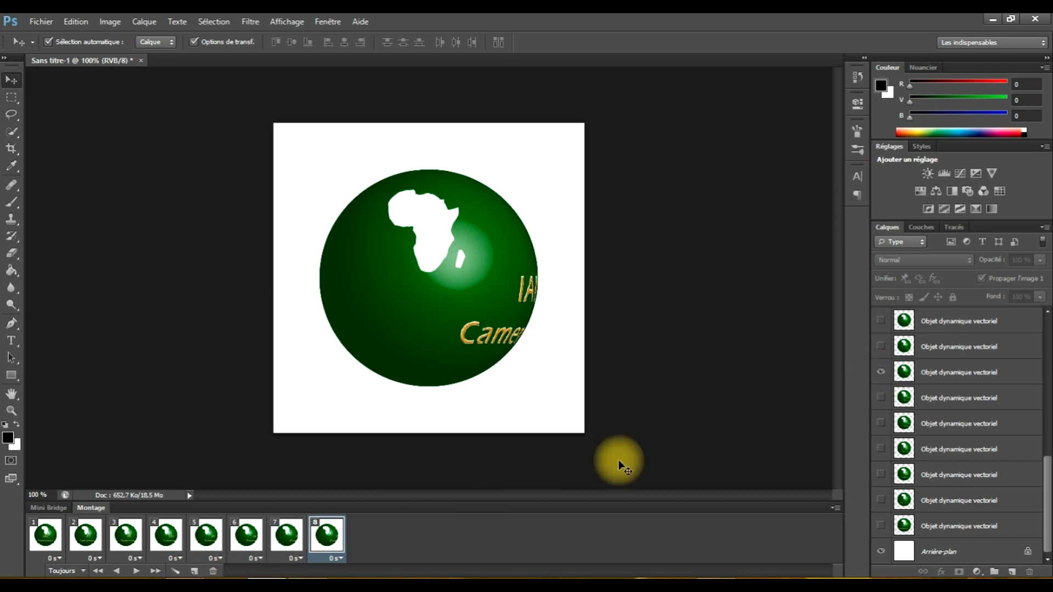
left_click(881, 347)
left_click(881, 371)
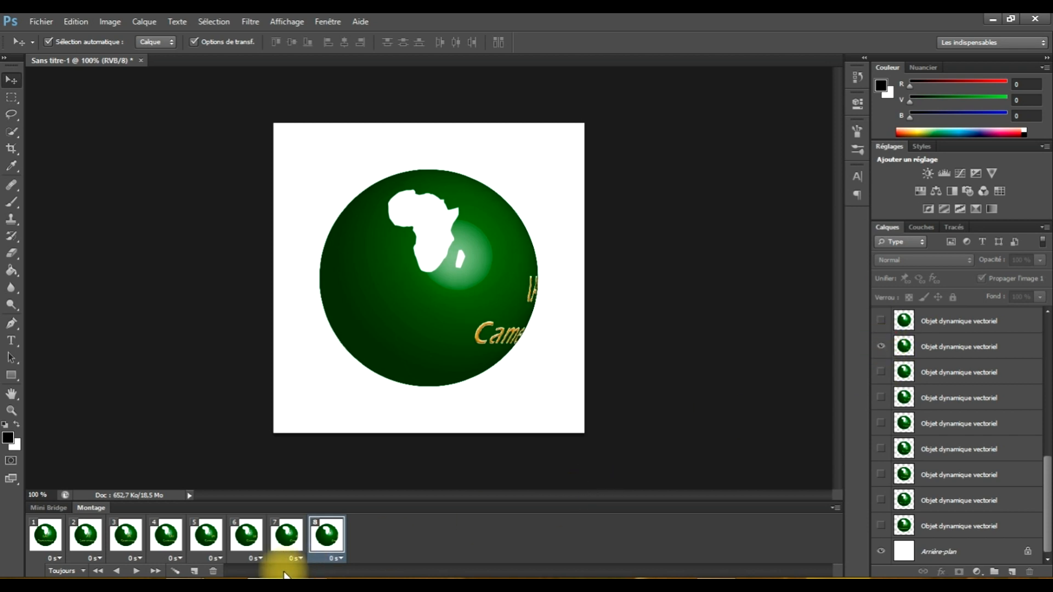
left_click(196, 572)
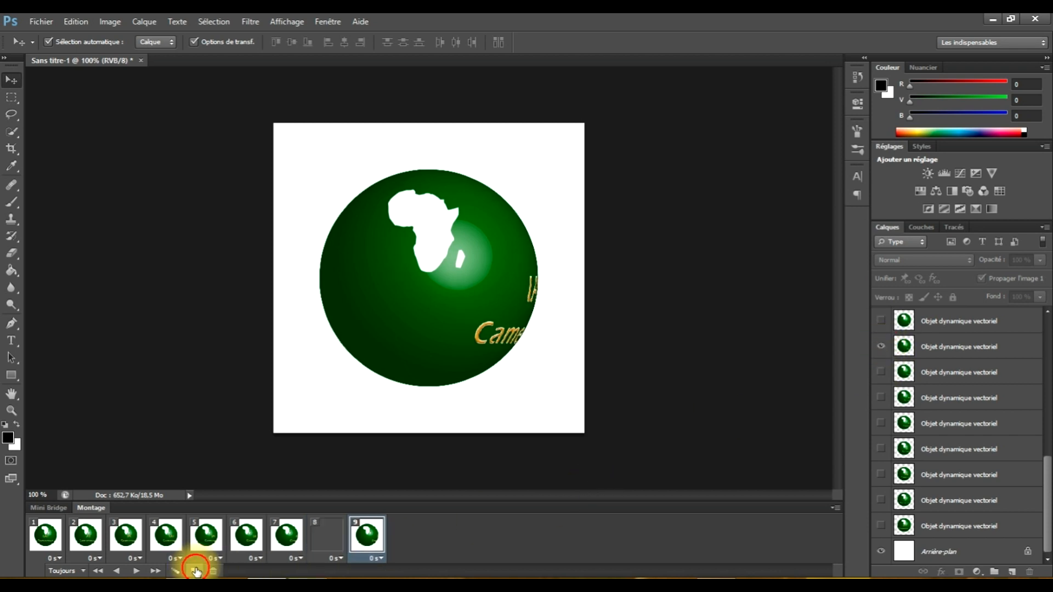
left_click(882, 347)
left_click(882, 322)
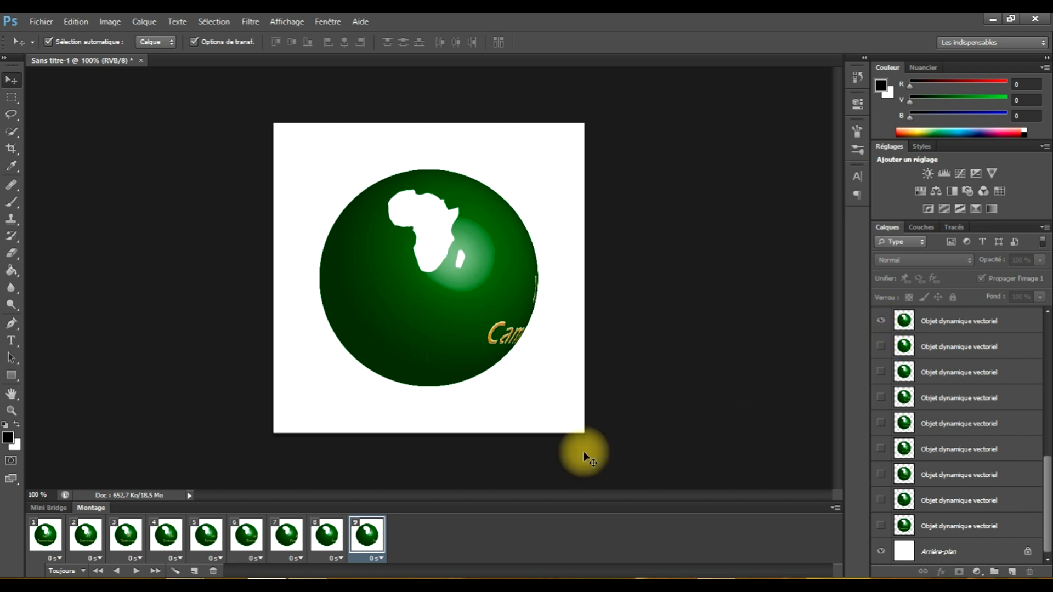
Add frames 10 and 11, making only the tenth and eleventh globe layers from the bottom visible in them, respectively
left_click(194, 571)
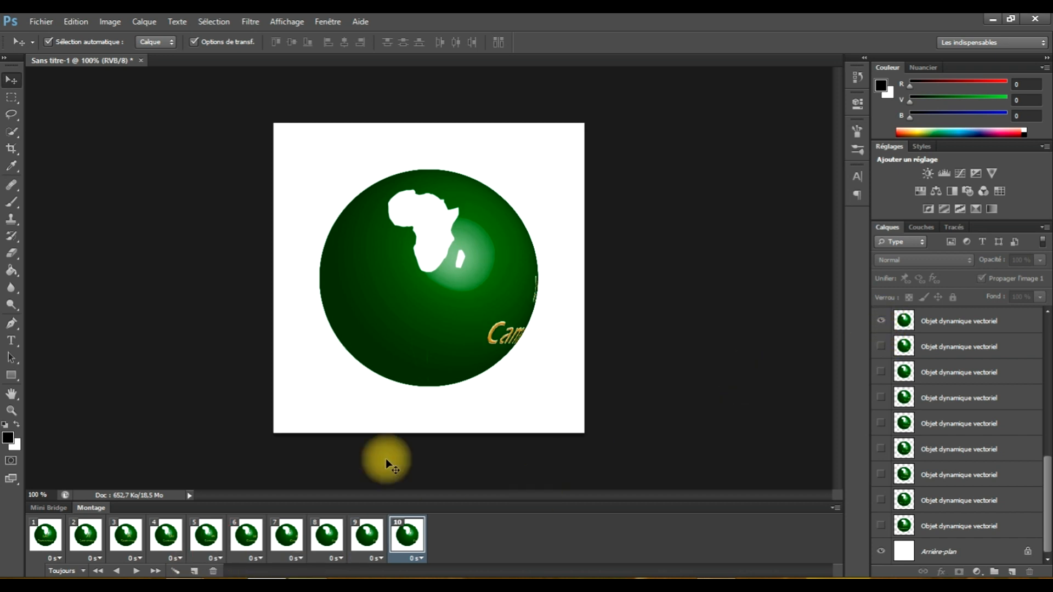
scroll(1048, 464, "up", 1)
left_click_drag(1048, 463, 1028, 402)
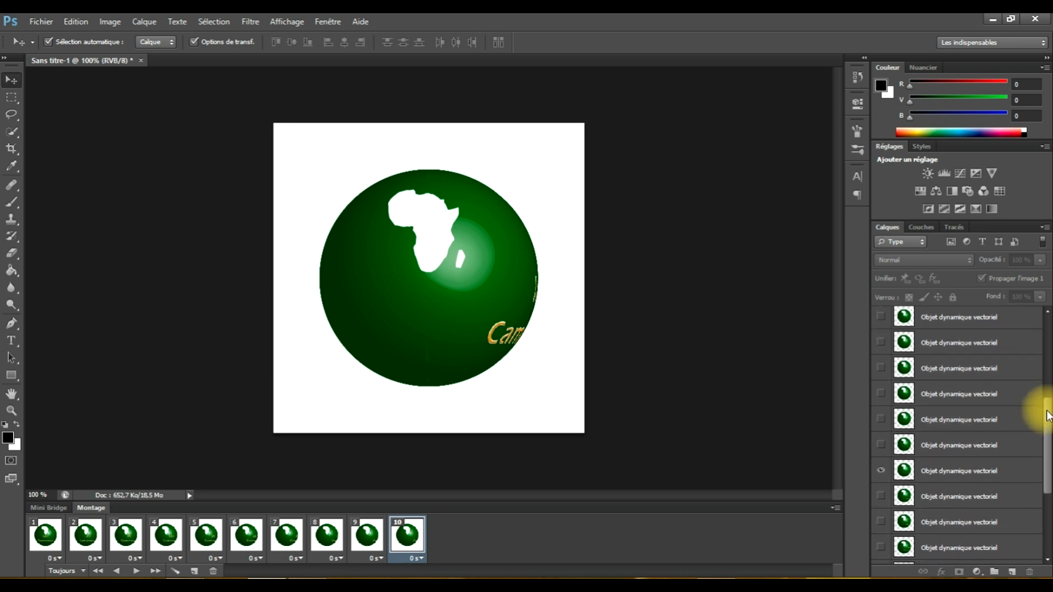
left_click(883, 471)
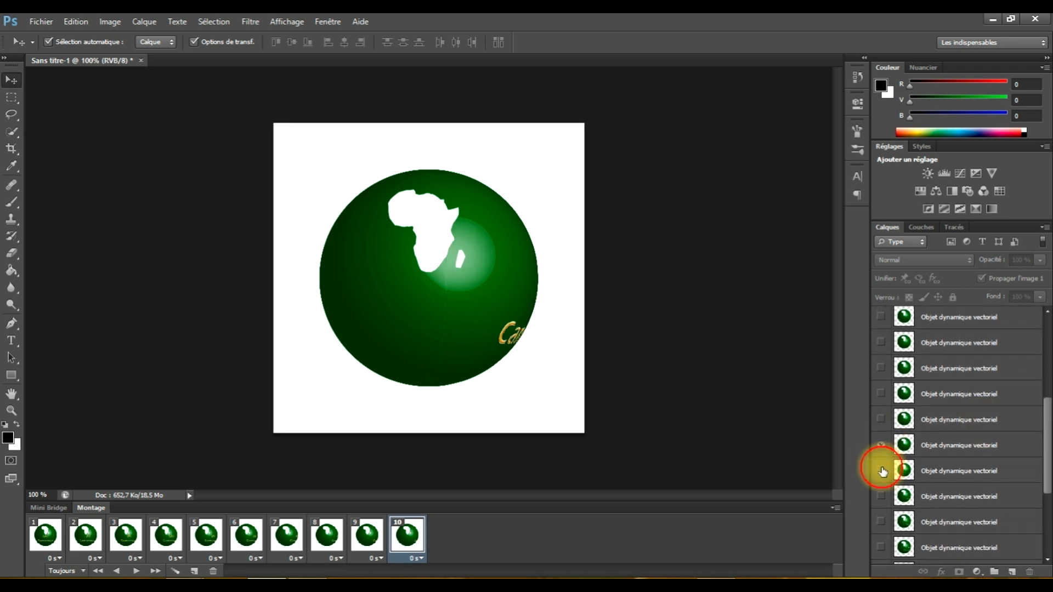
left_click(194, 572)
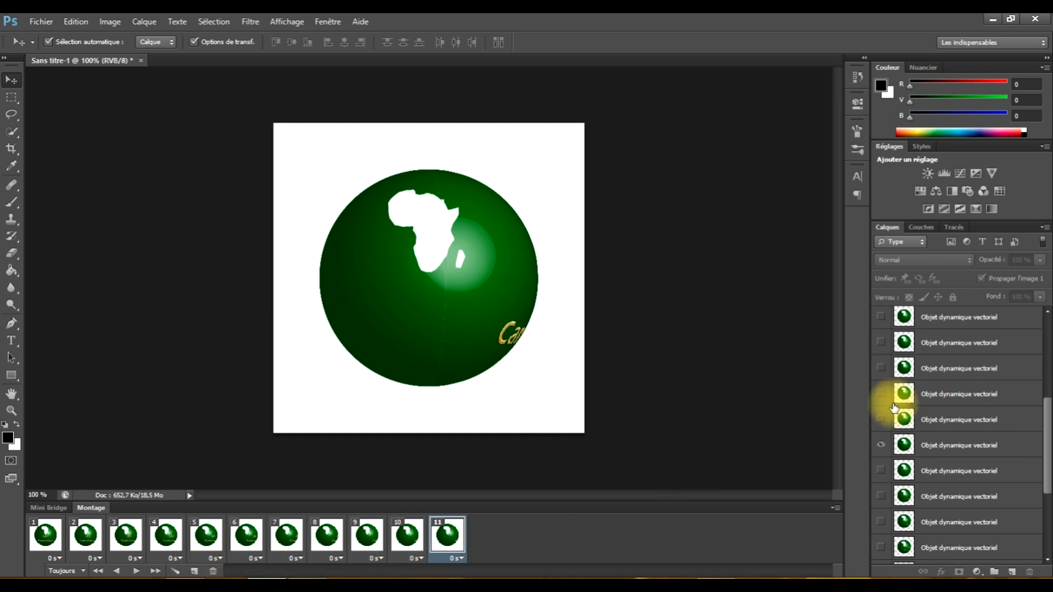
left_click(880, 420)
left_click(881, 445)
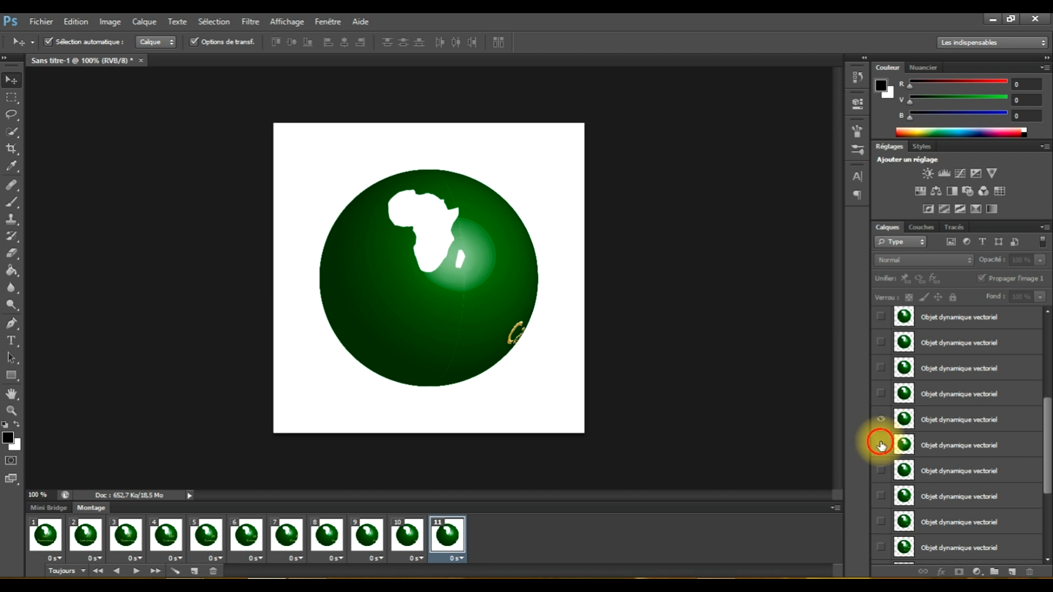
Add frames 12 and 13, making only the twelfth and thirteenth globe layers from the bottom visible in them, respectively
left_click(194, 572)
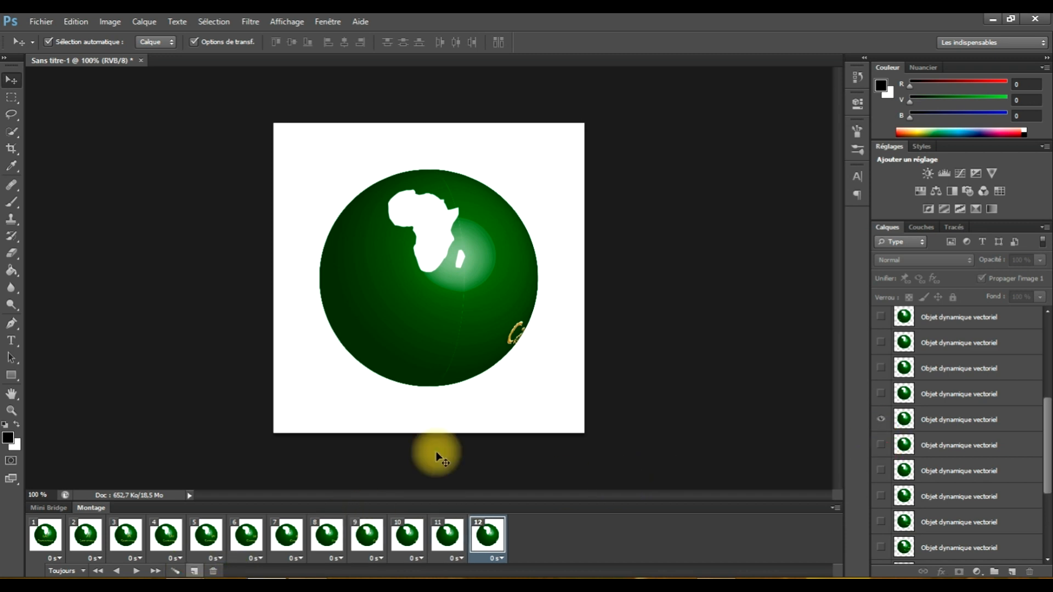
left_click(881, 394)
left_click(881, 419)
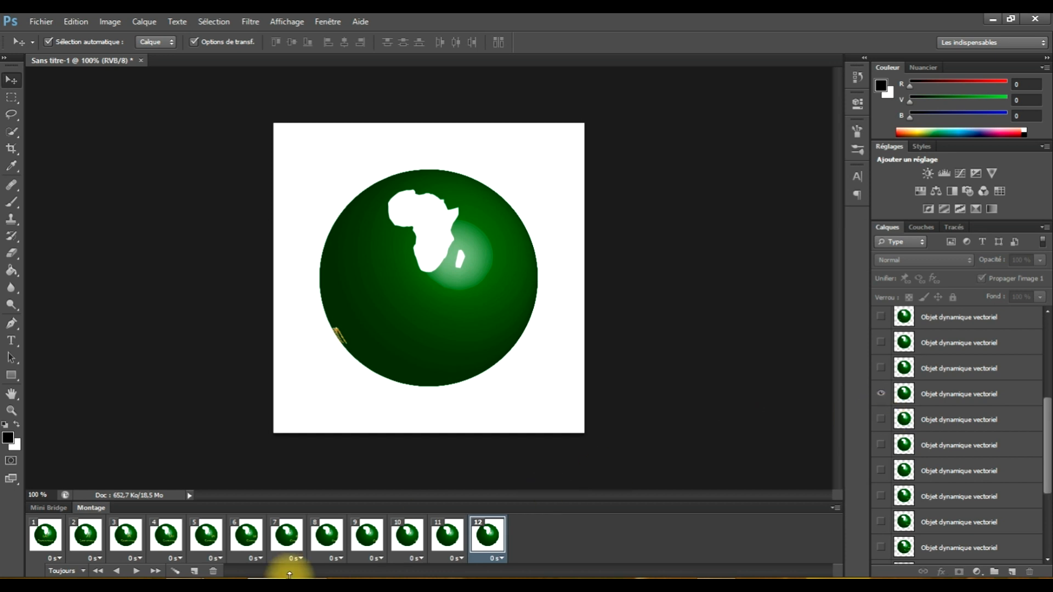
left_click(195, 573)
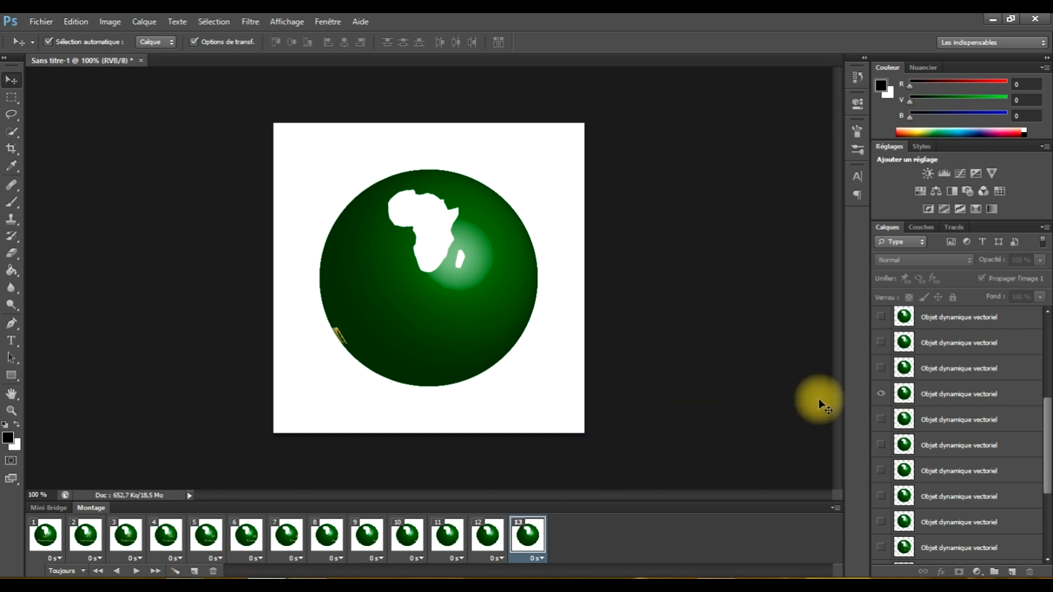
left_click(881, 368)
left_click(880, 394)
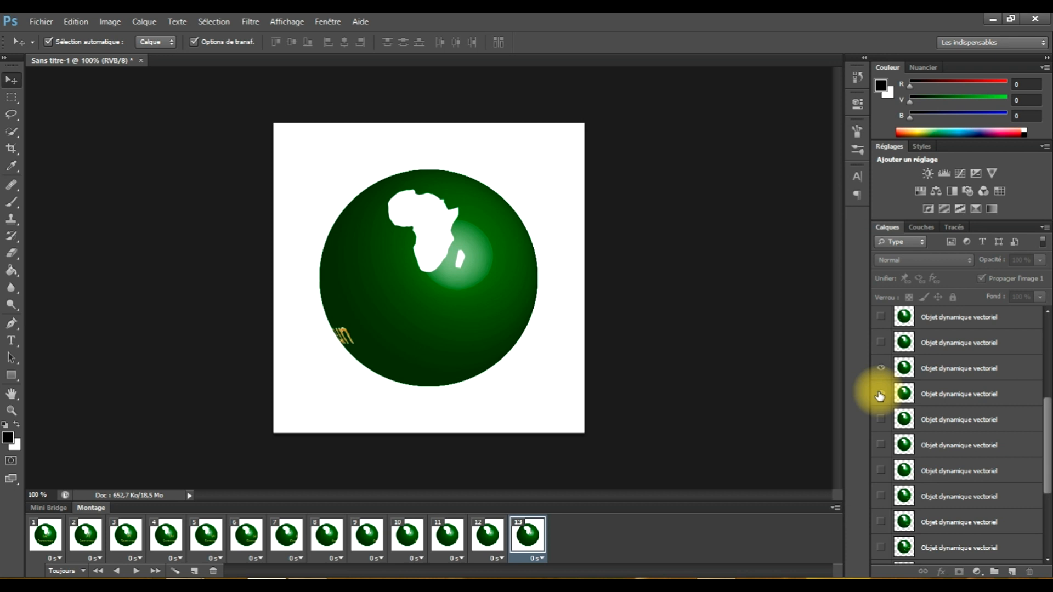
Add frames 14 and 15, making only the fourteenth and fifteenth globe layers from the bottom visible in them, respectively
left_click(194, 572)
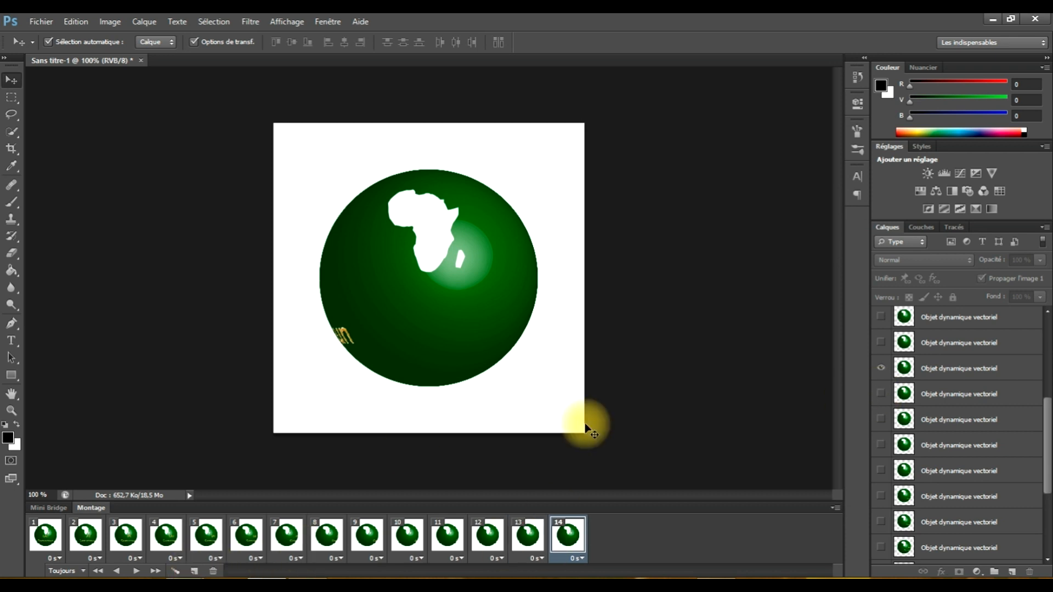
left_click(879, 343)
left_click(881, 368)
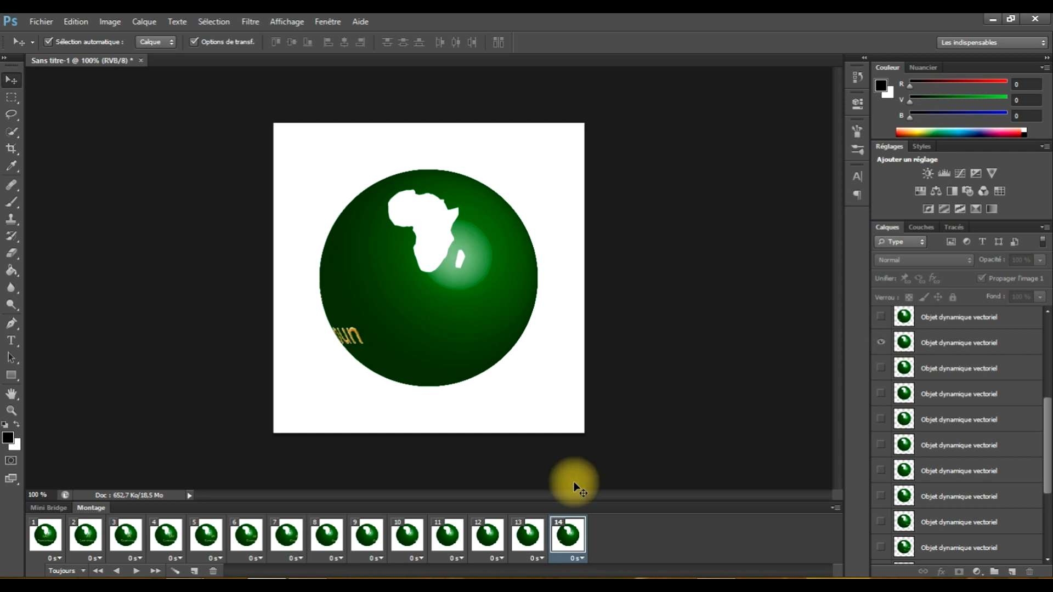
left_click(194, 571)
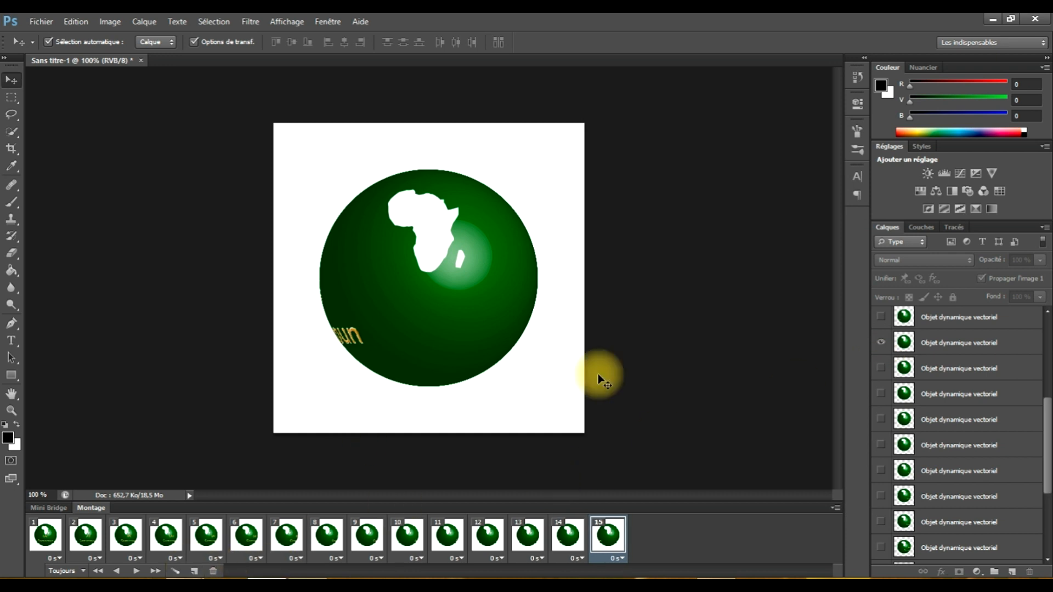
left_click(881, 317)
left_click(881, 343)
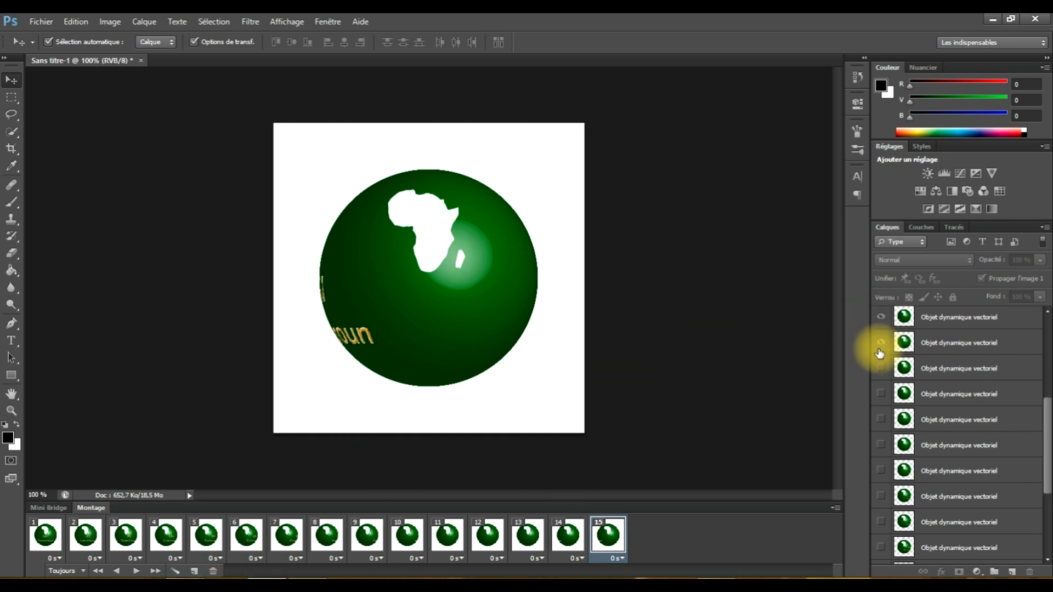
Add frames 16 and 17, making only the sixteenth and seventeenth globe layers from the bottom visible in them, respectively
left_click(195, 571)
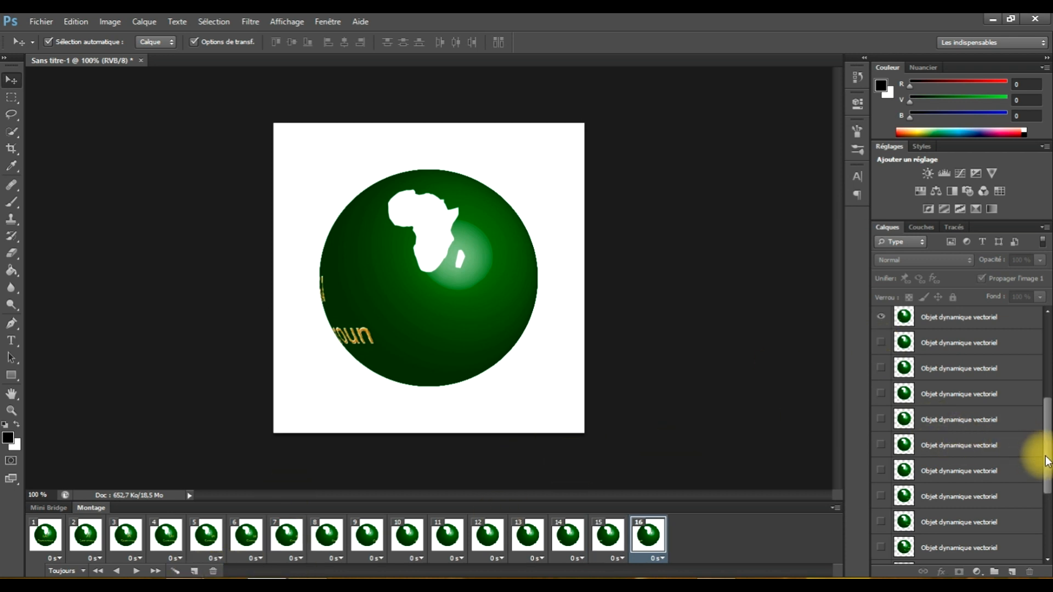
left_click_drag(1045, 459, 1037, 348)
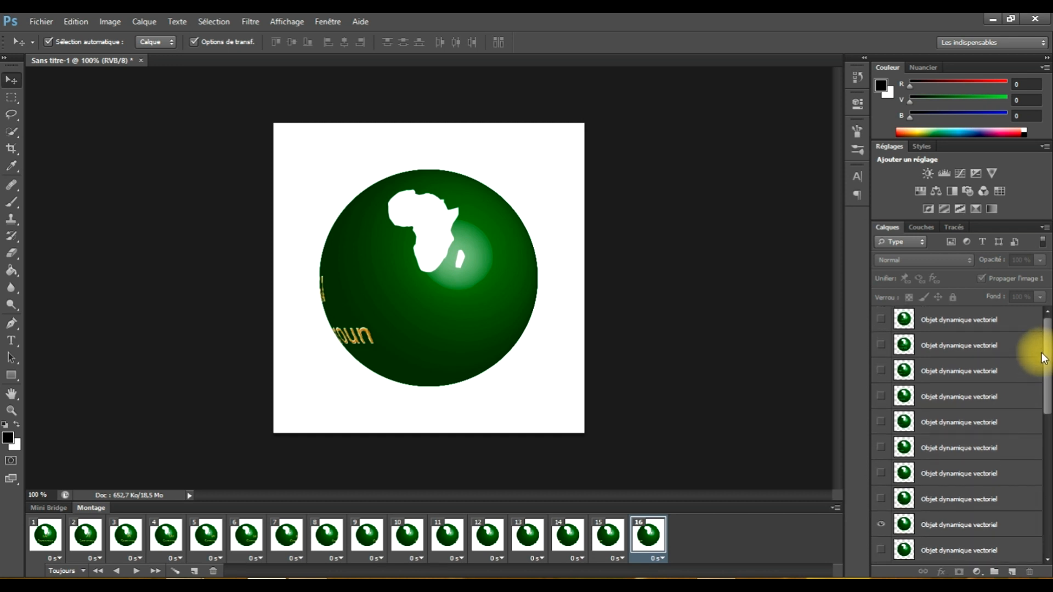
left_click(881, 499)
left_click(881, 525)
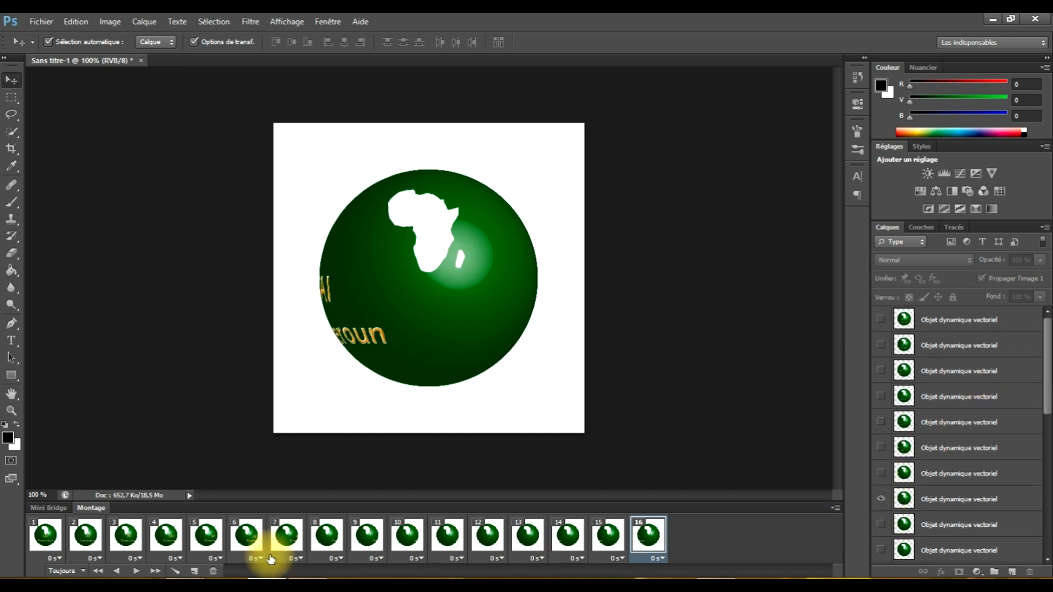
left_click(194, 571)
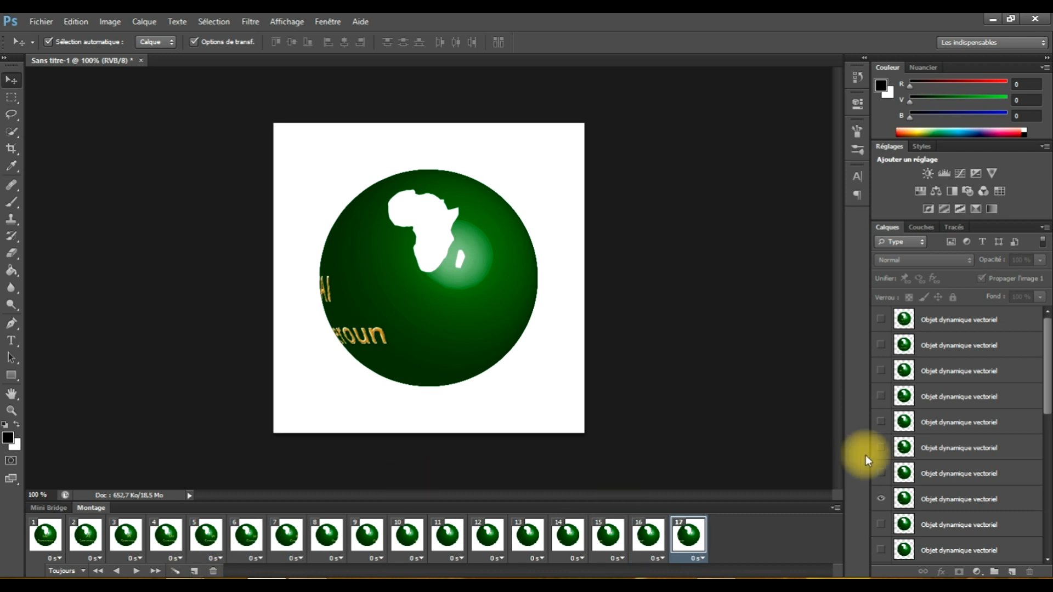
left_click(881, 473)
left_click(882, 499)
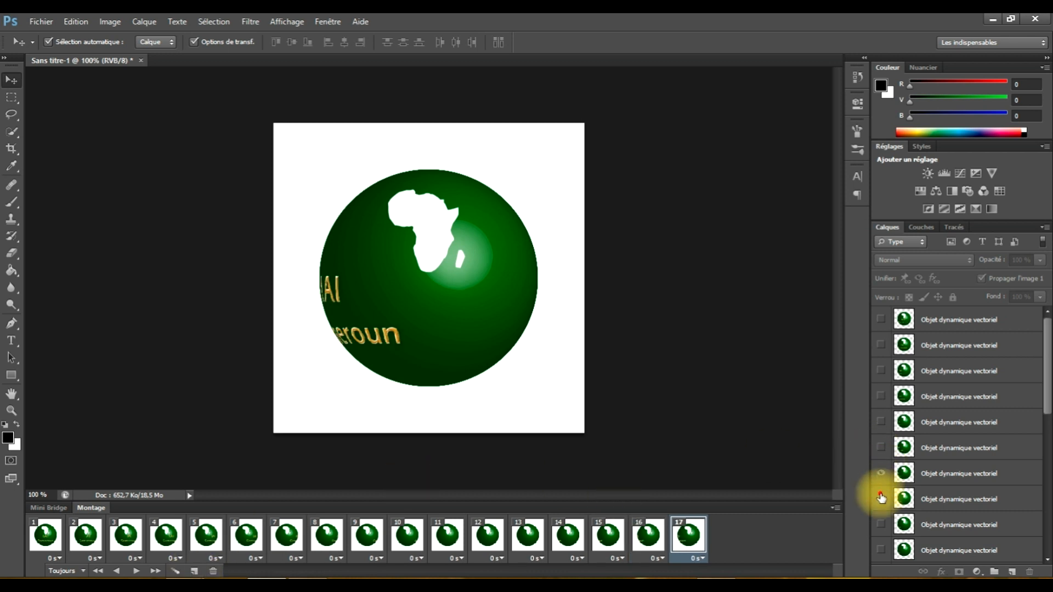
Add frames 18 and 19, making only the eighteenth and nineteenth globe layers from the bottom visible in them, respectively
left_click(195, 571)
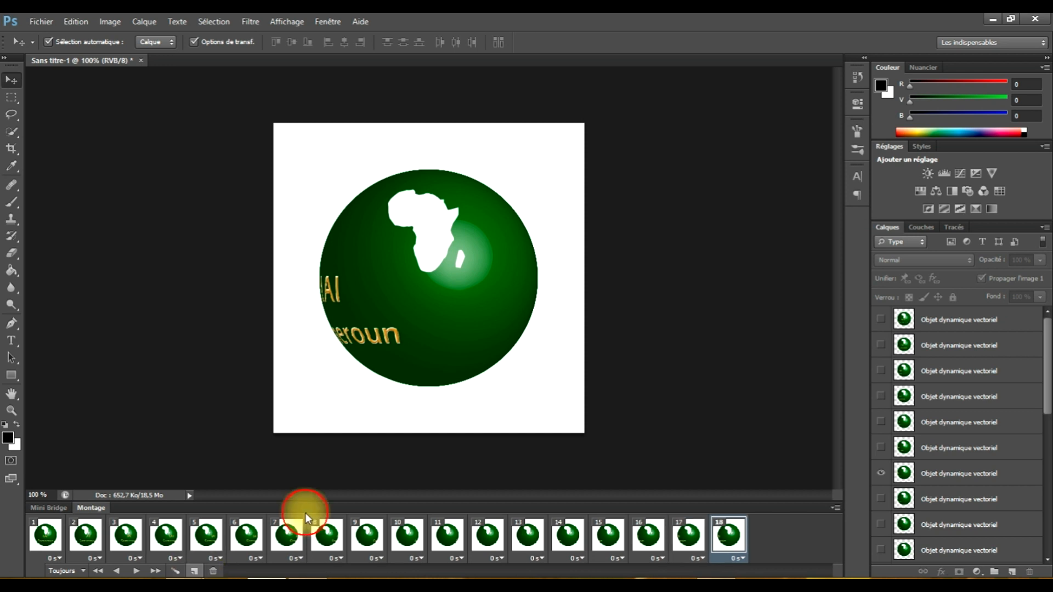
left_click(882, 448)
left_click(881, 474)
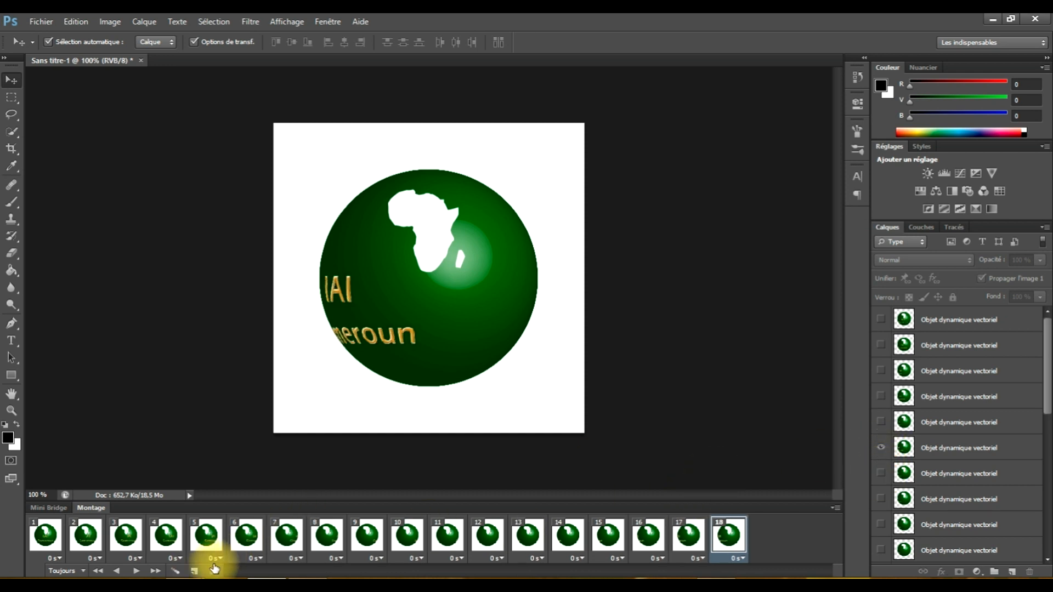
left_click(195, 571)
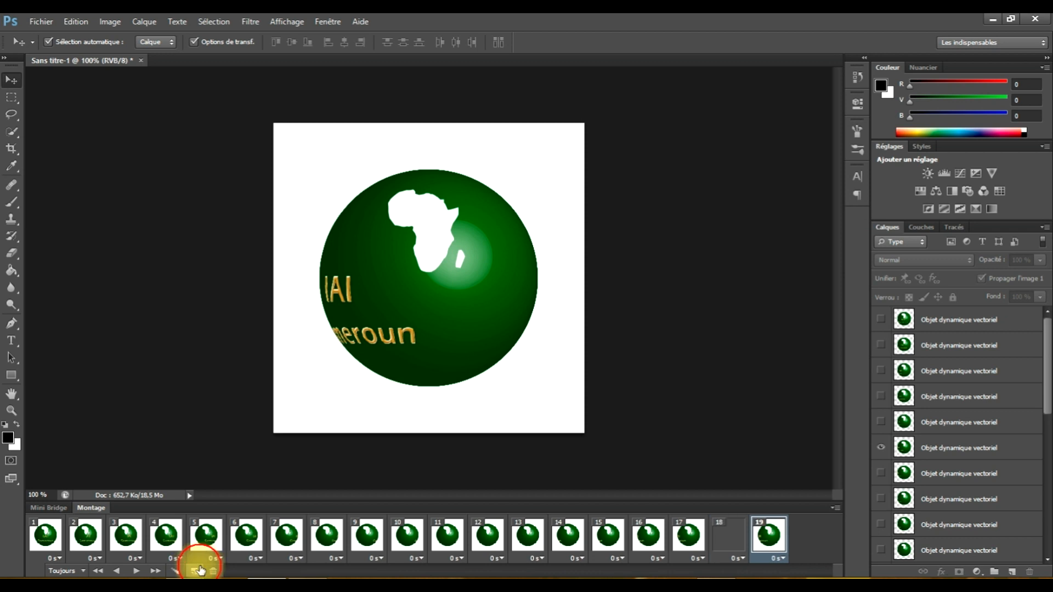
left_click(881, 422)
left_click(881, 449)
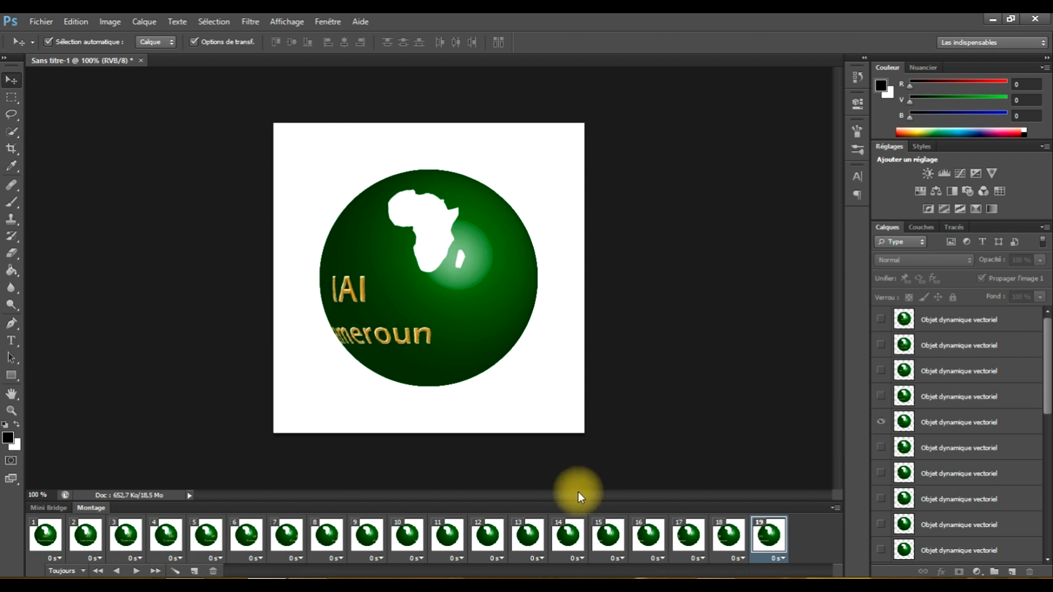
Add frames 20 and 21, making only the fourth and third globe layers from the top visible in them, respectively
left_click(195, 570)
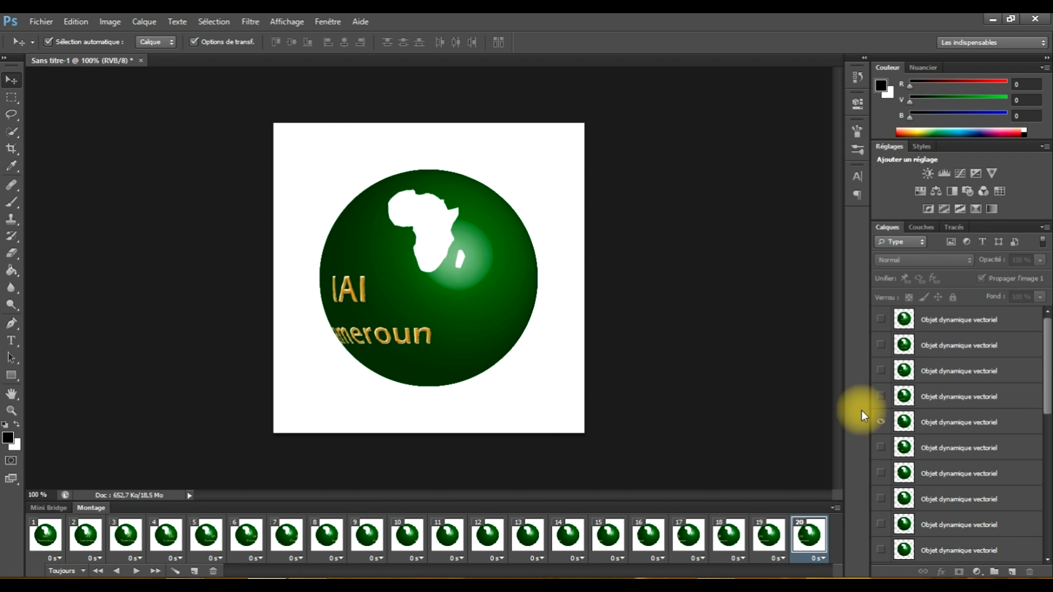
left_click(881, 397)
left_click(881, 423)
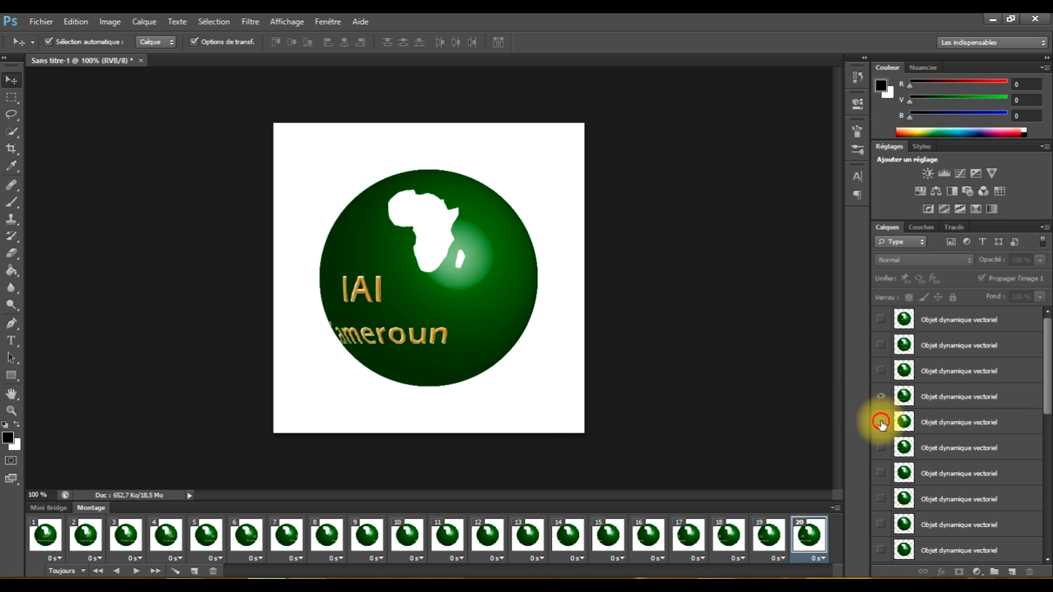
left_click(195, 570)
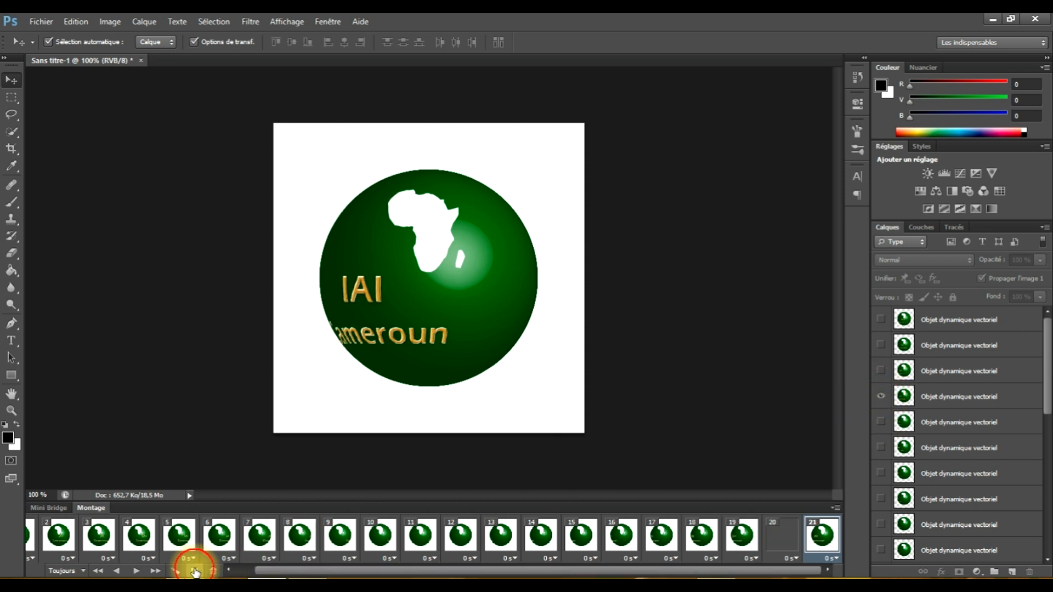
left_click(881, 371)
left_click(881, 397)
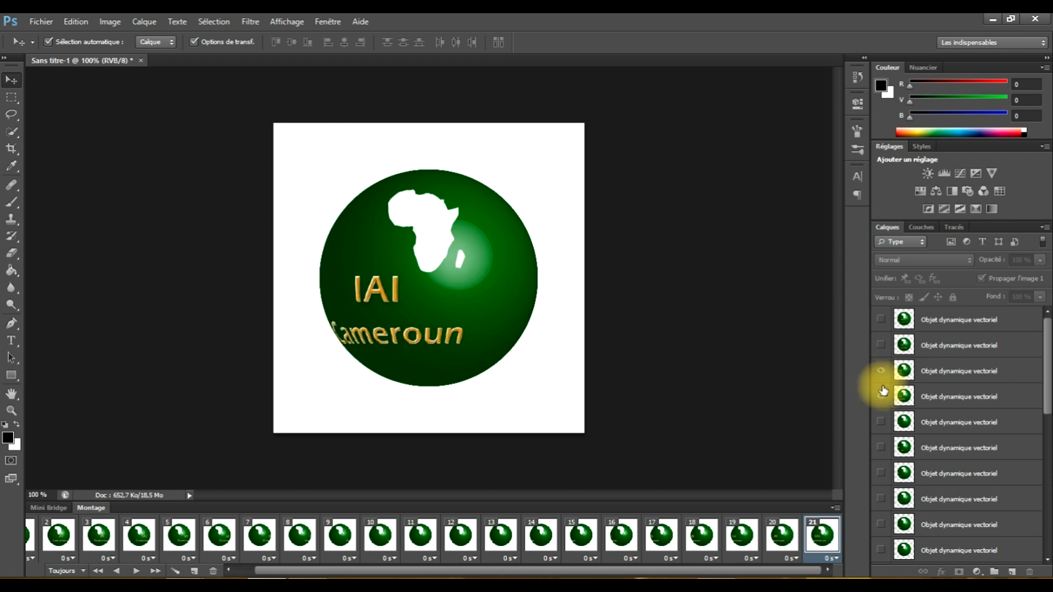
Add frames 22 and 23, making only the second globe layer from the top and the topmost one visible in them, respectively
left_click(194, 571)
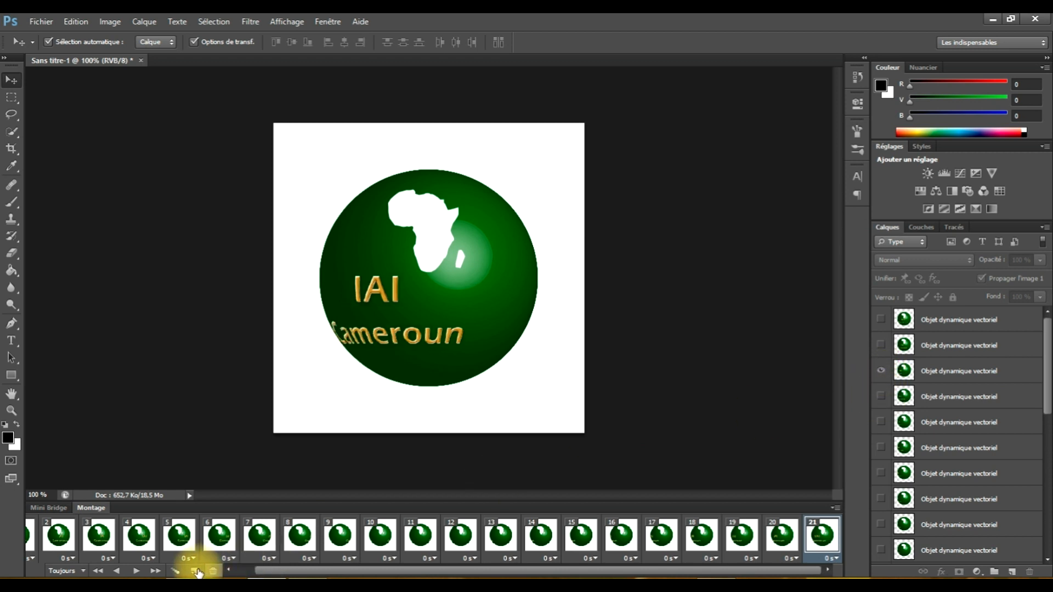
left_click(880, 346)
left_click(881, 371)
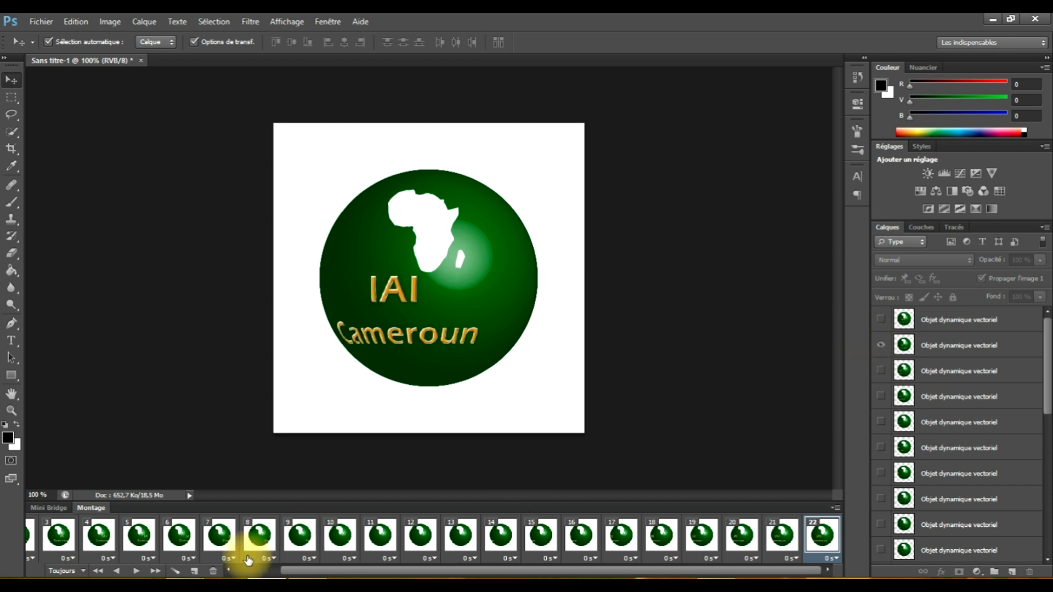
left_click(194, 571)
left_click(881, 319)
left_click(881, 345)
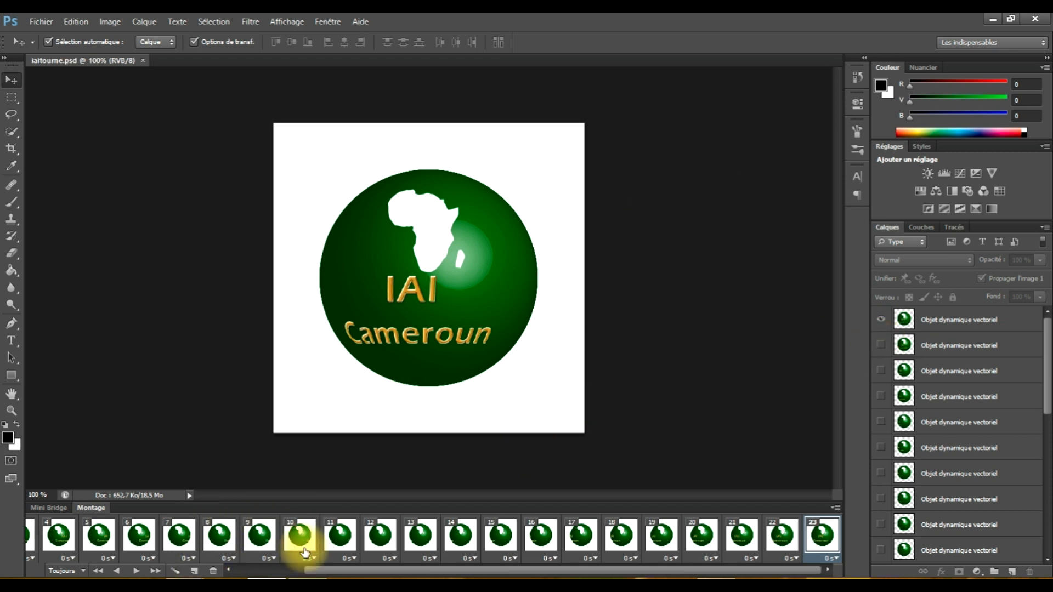
Set the delay of all frames from 1 to 23 to 0.5 seconds and preview the animation
left_click_drag(313, 570, 218, 571)
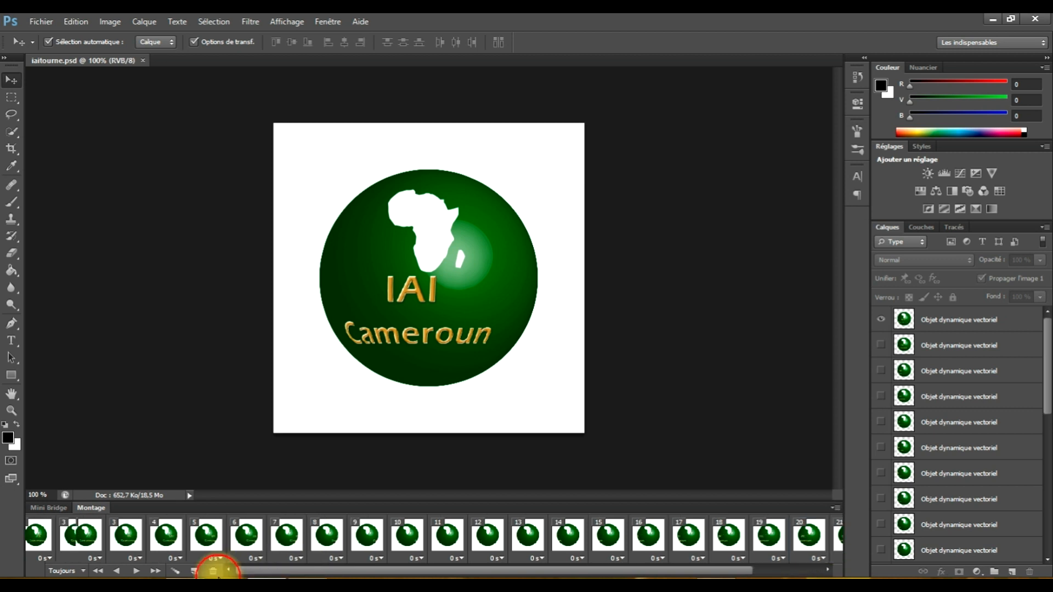
left_click(37, 535)
left_click_drag(246, 572, 373, 566)
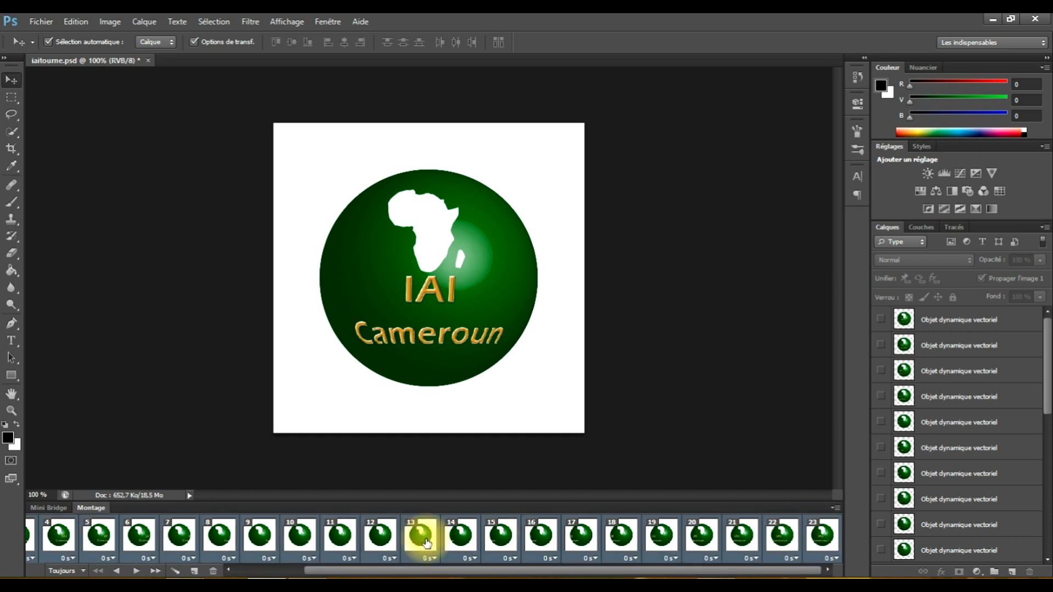
left_click(235, 559)
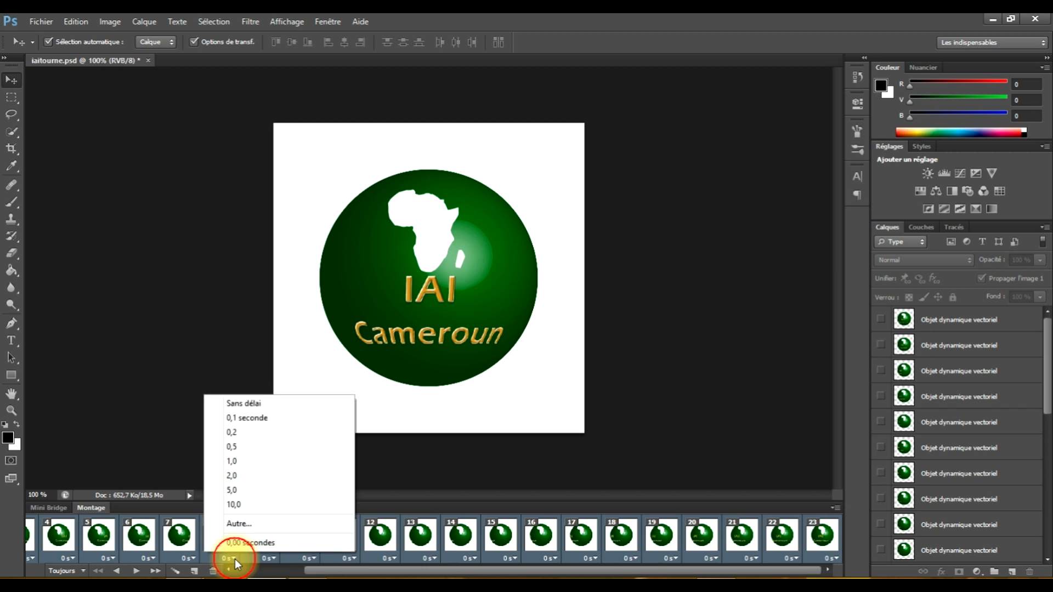
left_click(242, 446)
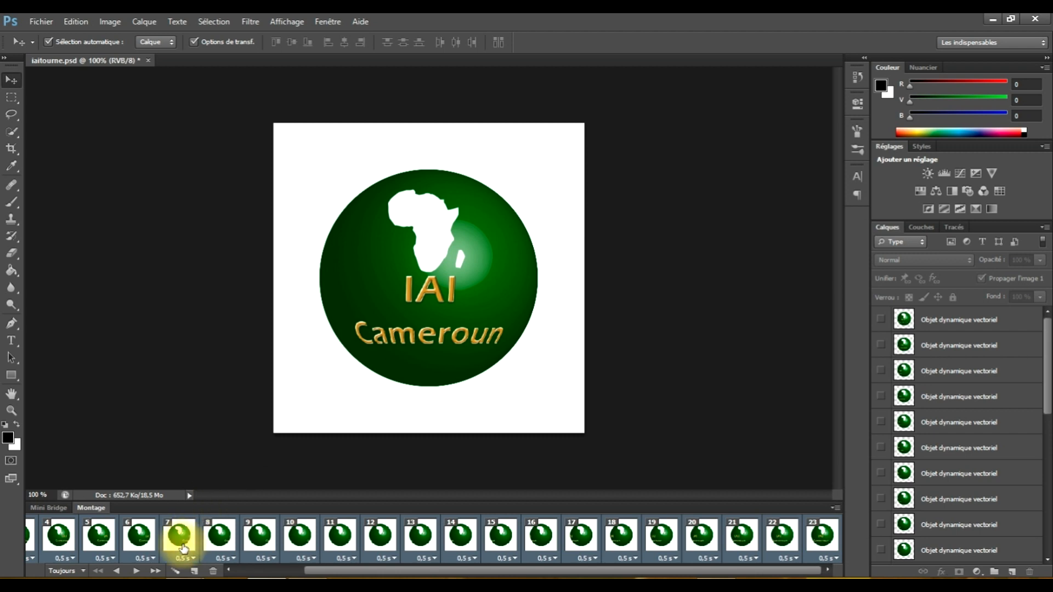
left_click(135, 571)
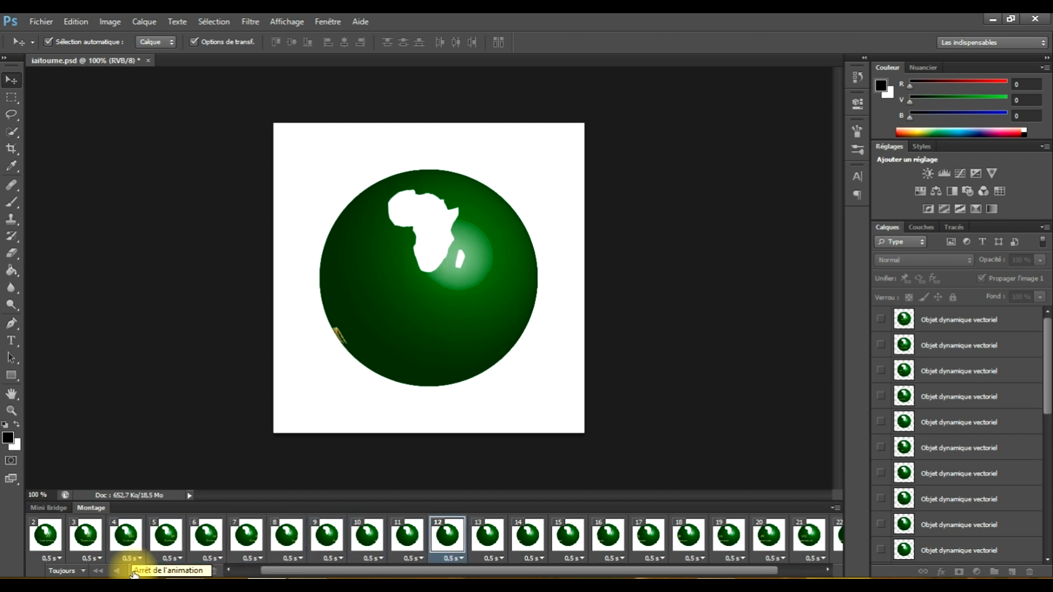
left_click(135, 571)
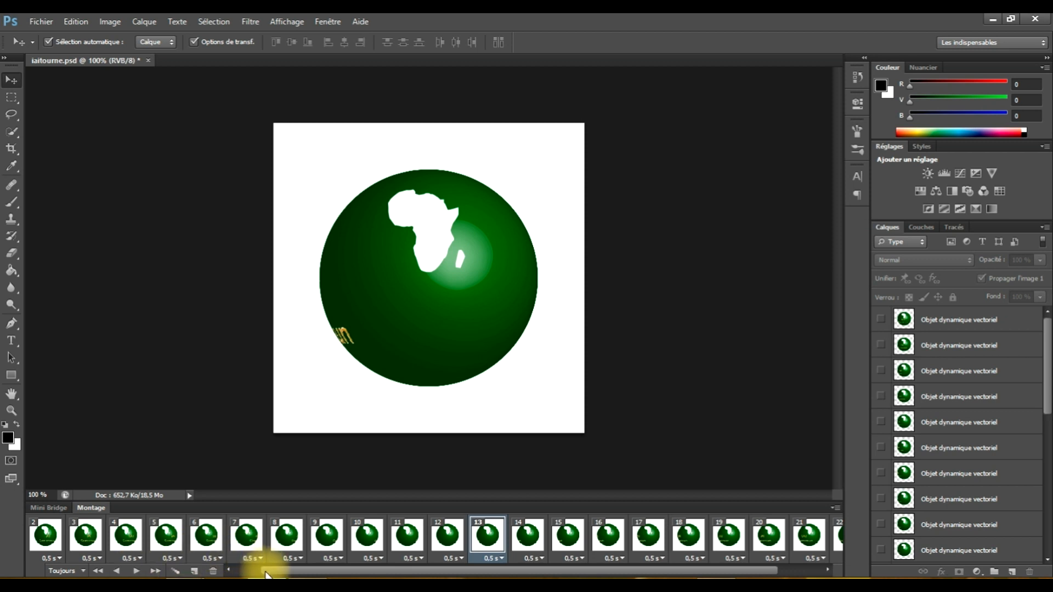
Set the delay of all frames from 1 to 23 to 0.2 seconds
left_click_drag(268, 572, 204, 571)
left_click(44, 535)
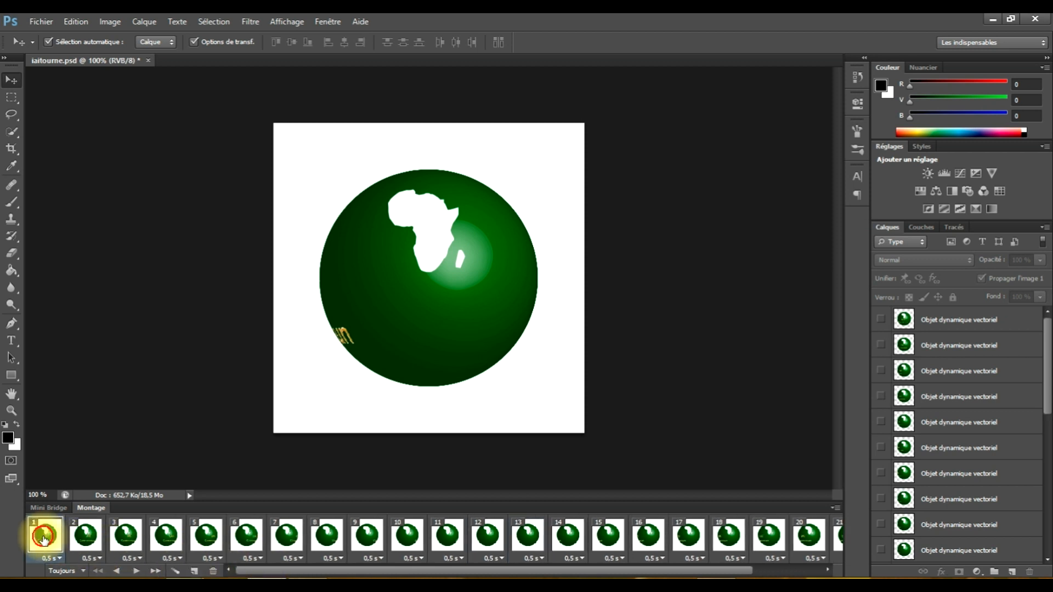
scroll(329, 548, "right", 3)
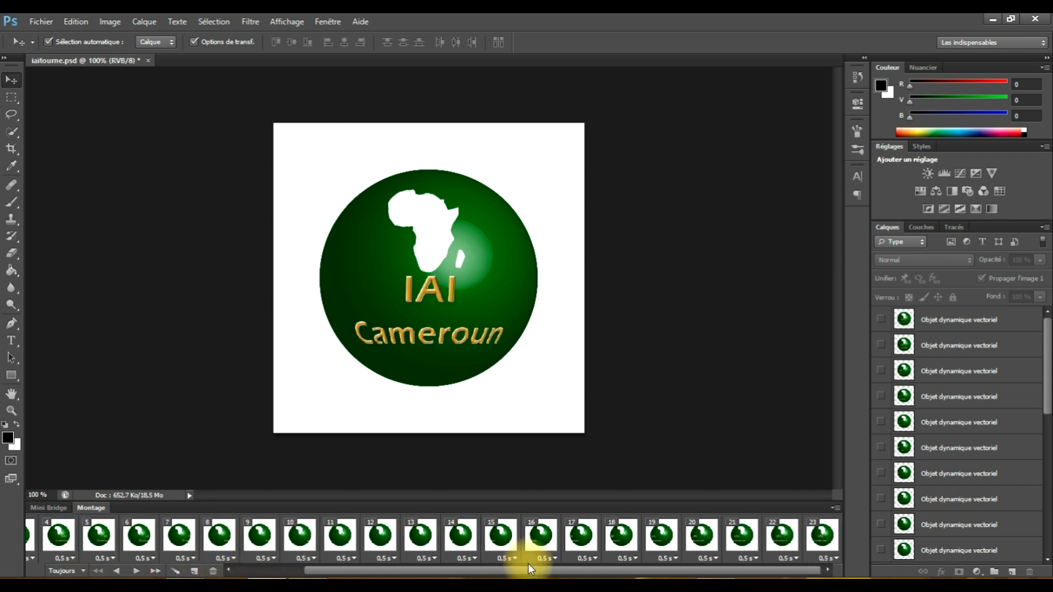
left_click(821, 536)
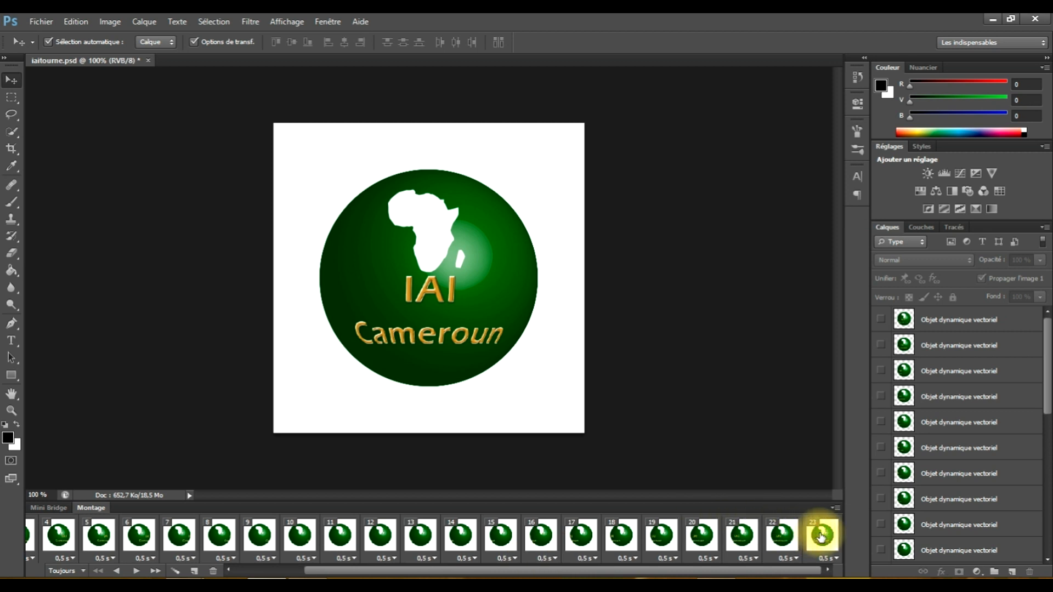
left_click(834, 559)
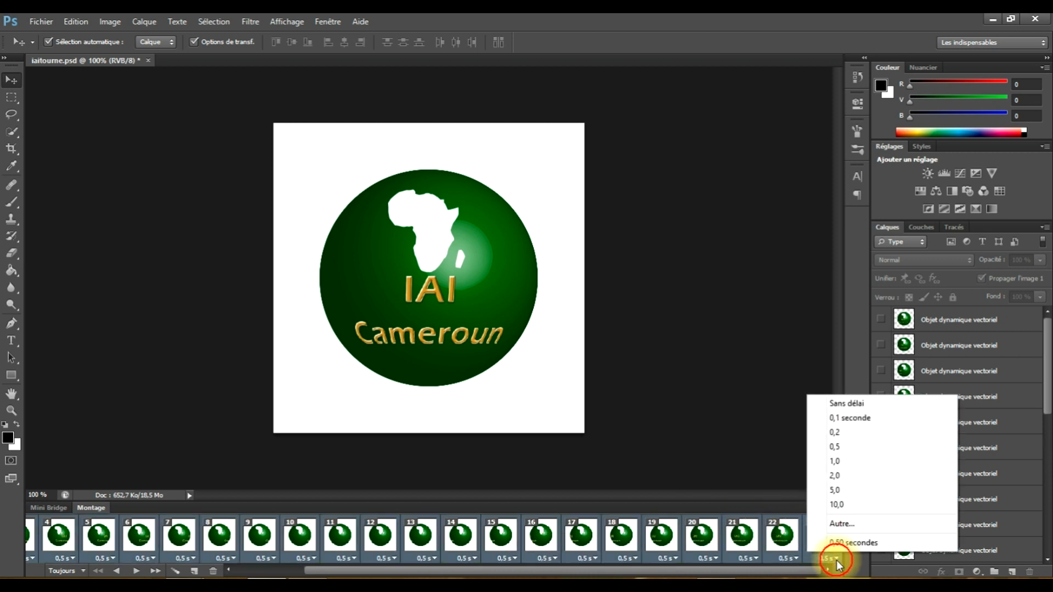
left_click(842, 432)
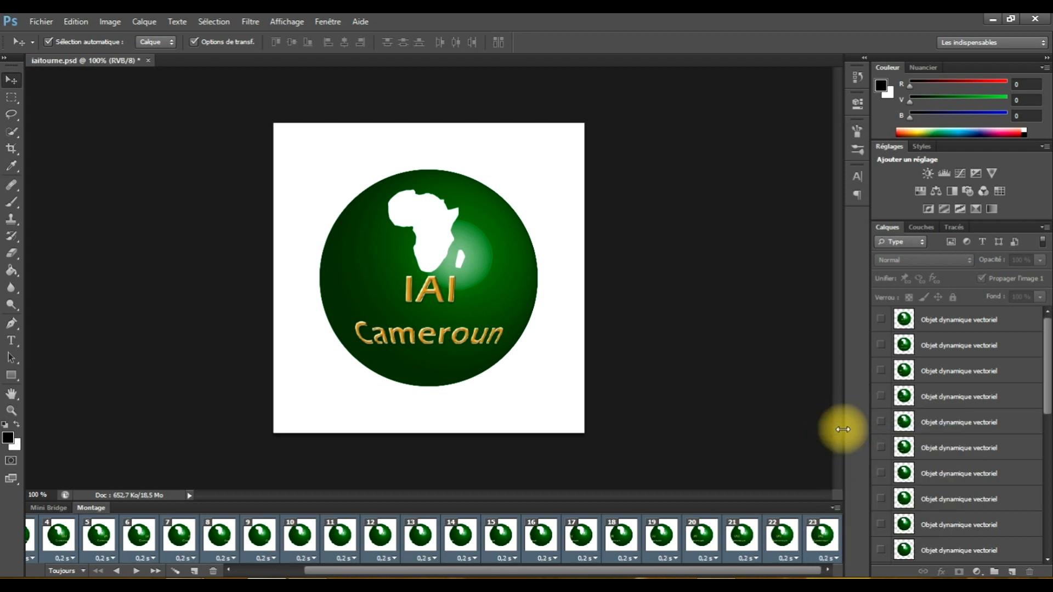
Preview the globe animation at its current frame delays and stop the playback
left_click(136, 571)
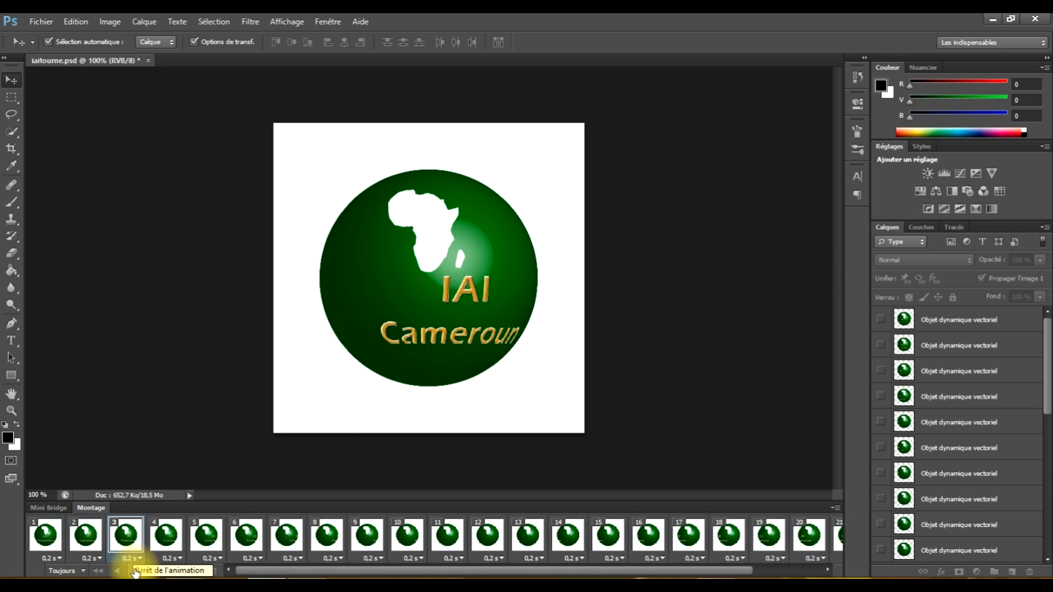
left_click(137, 571)
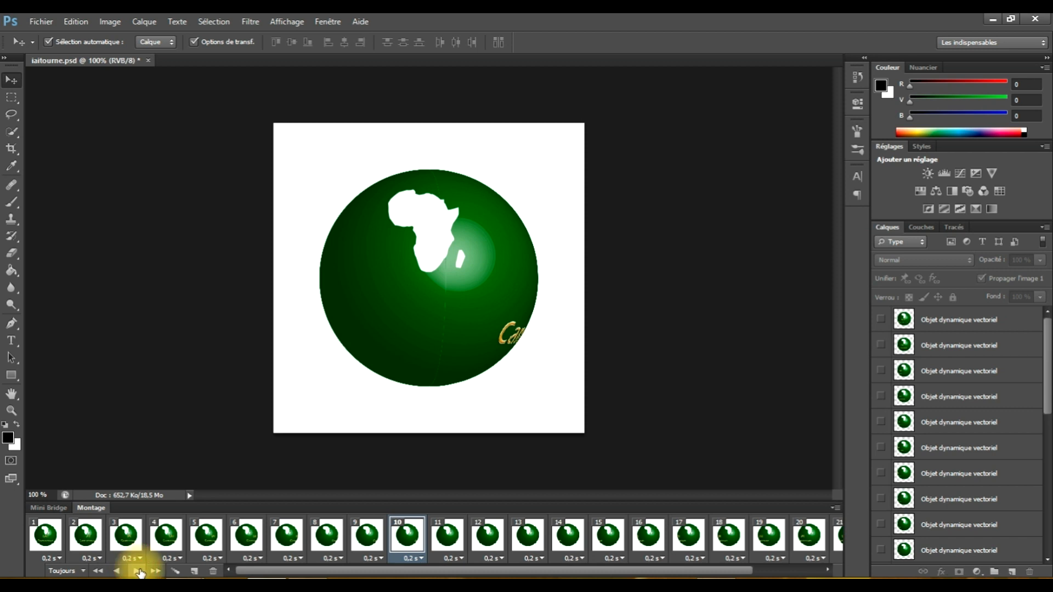
Set the delay of all frames from 1 to 23 to 0.1 seconds and preview the animation
left_click(47, 536)
left_click_drag(262, 575, 330, 574)
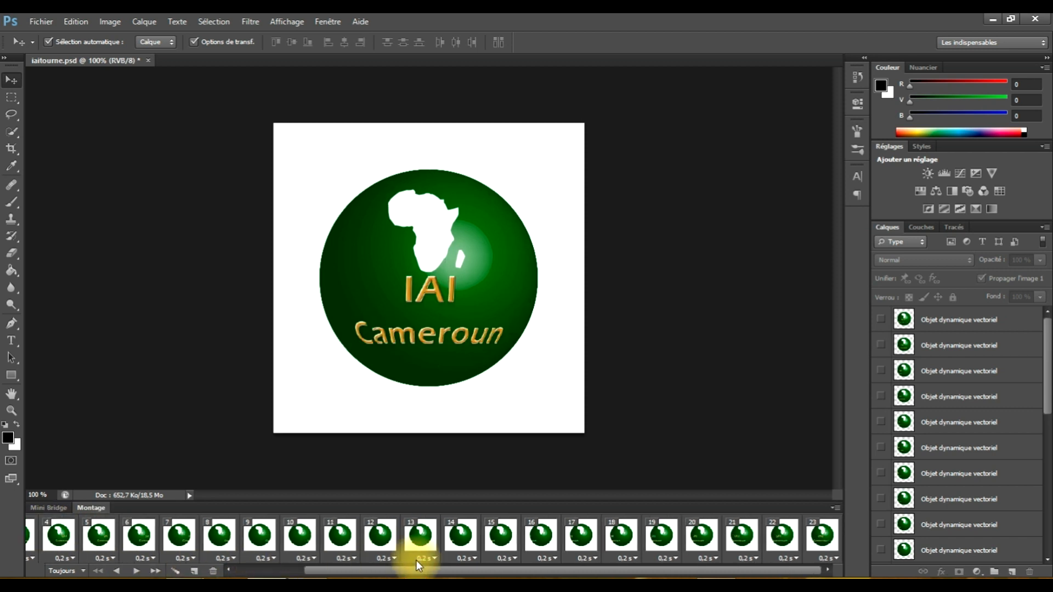
left_click(828, 543, "shift")
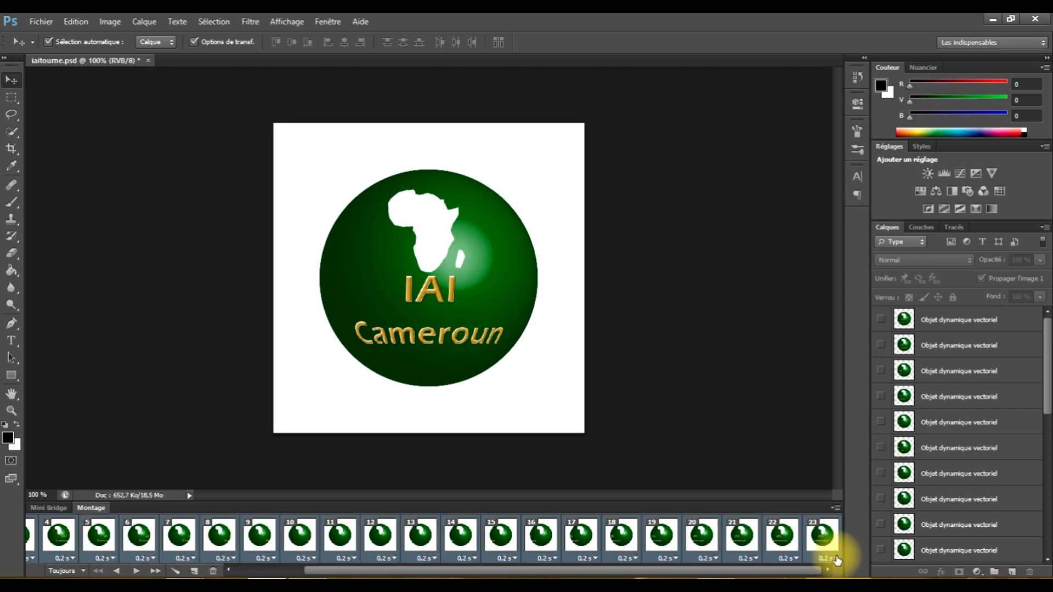
left_click(835, 559)
left_click(849, 418)
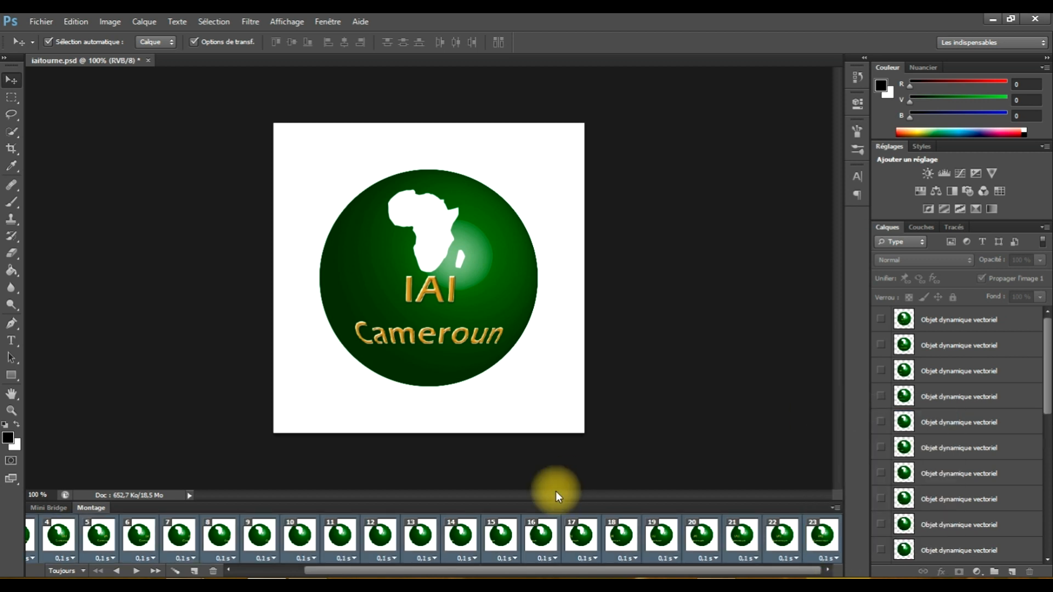
left_click(146, 571)
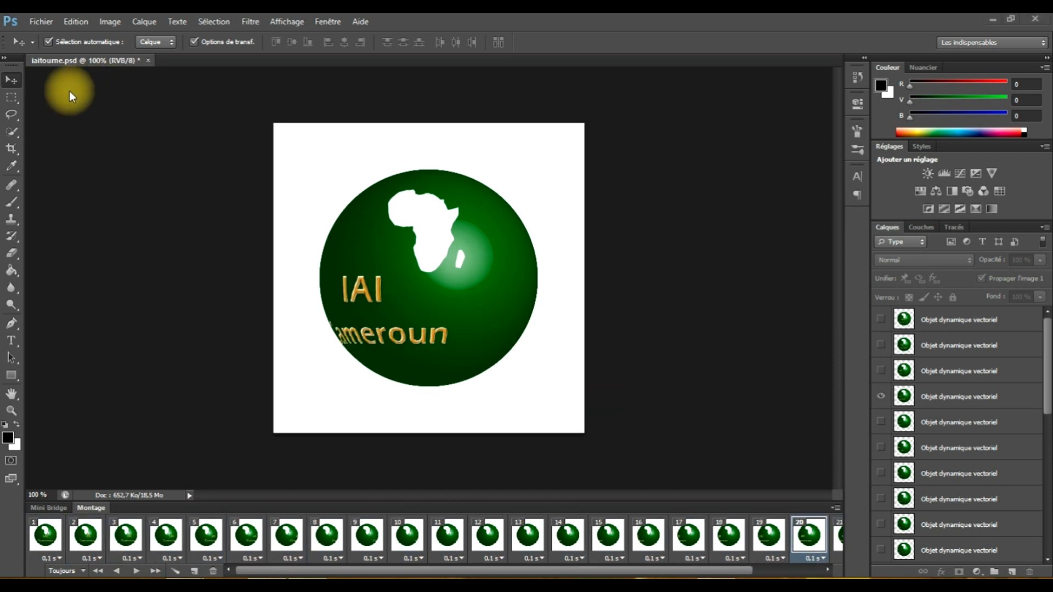
Start a Save for Web export of the document and preview the animation in its dialog
left_click(42, 21)
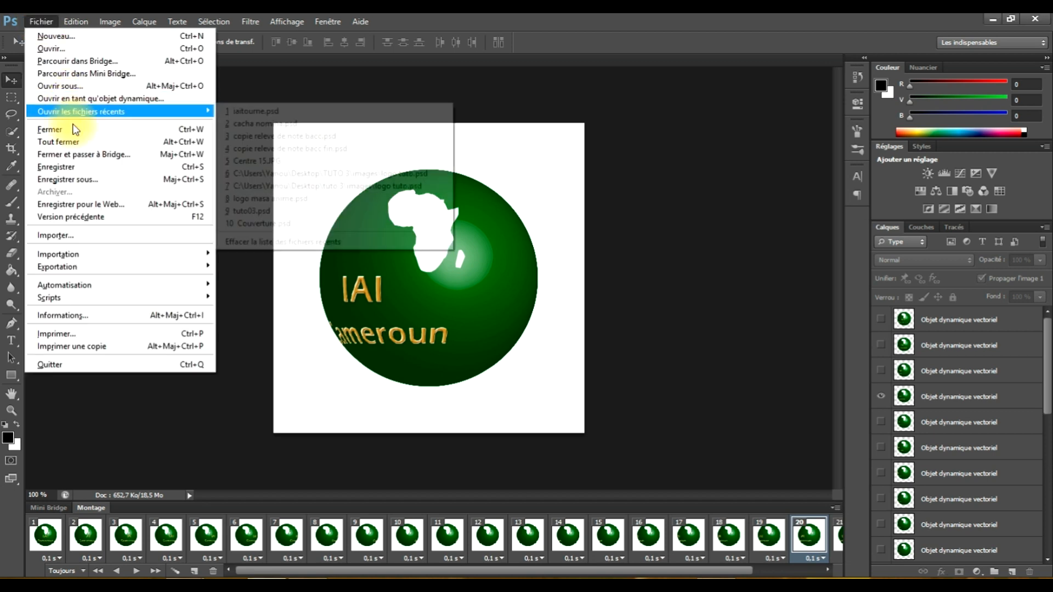
left_click(89, 204)
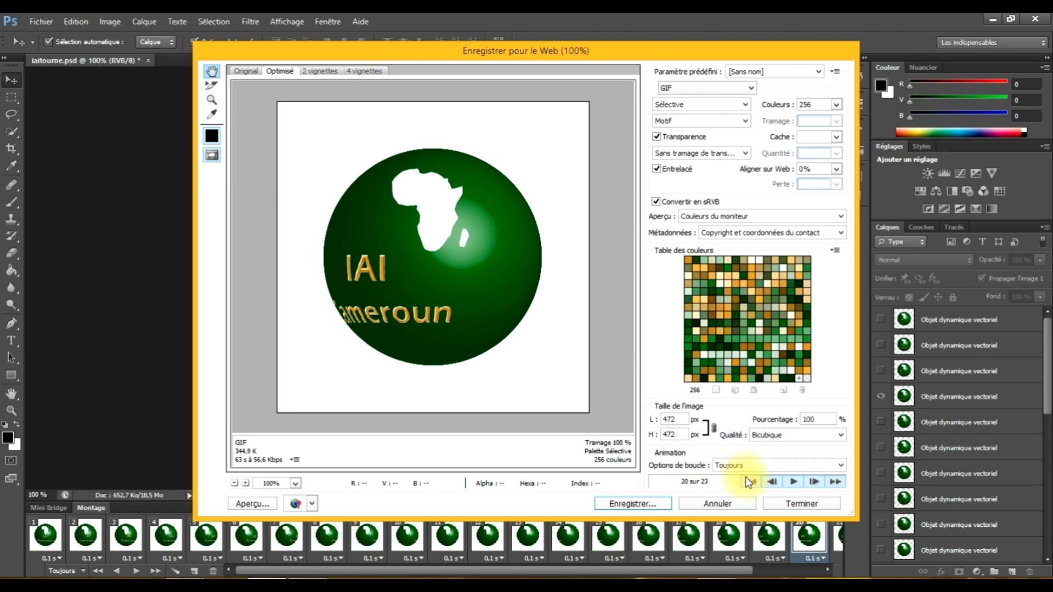
left_click(794, 483)
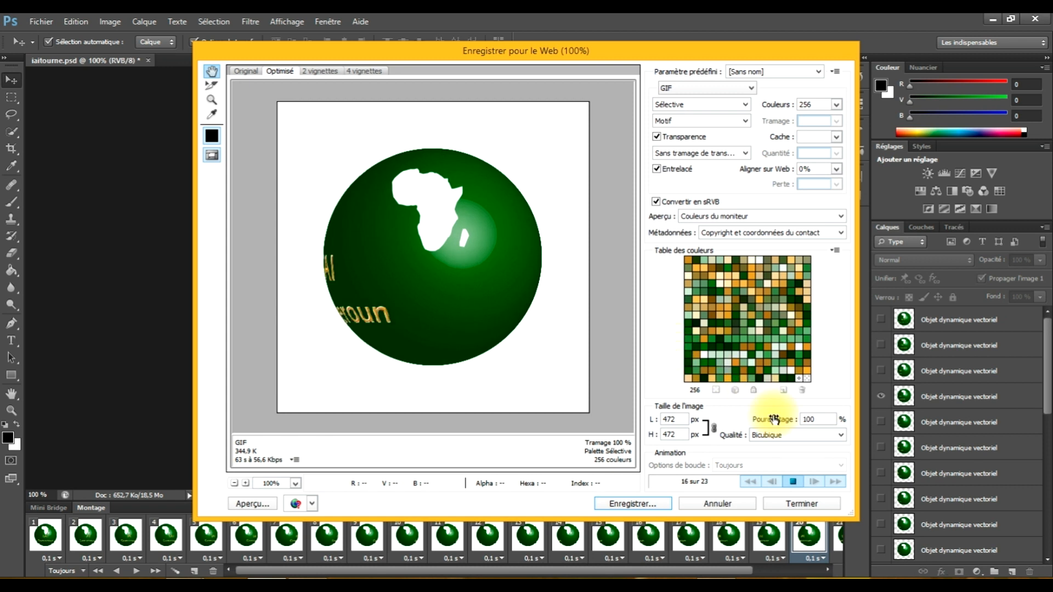
left_click(793, 482)
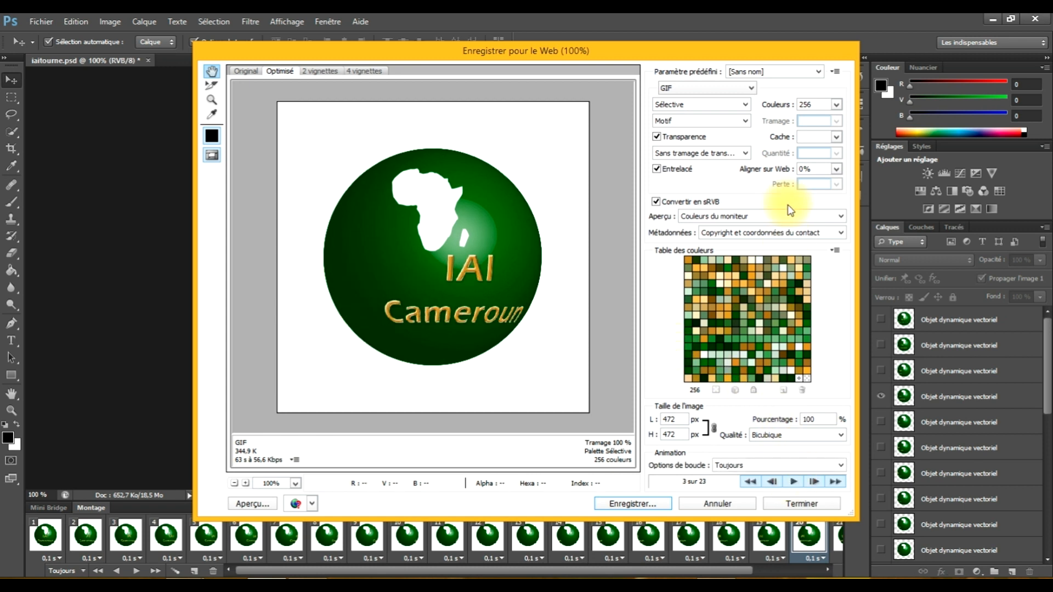
Examine the export's available file formats, colour reduction method, dithering algorithms and maximum colour counts
left_click(751, 90)
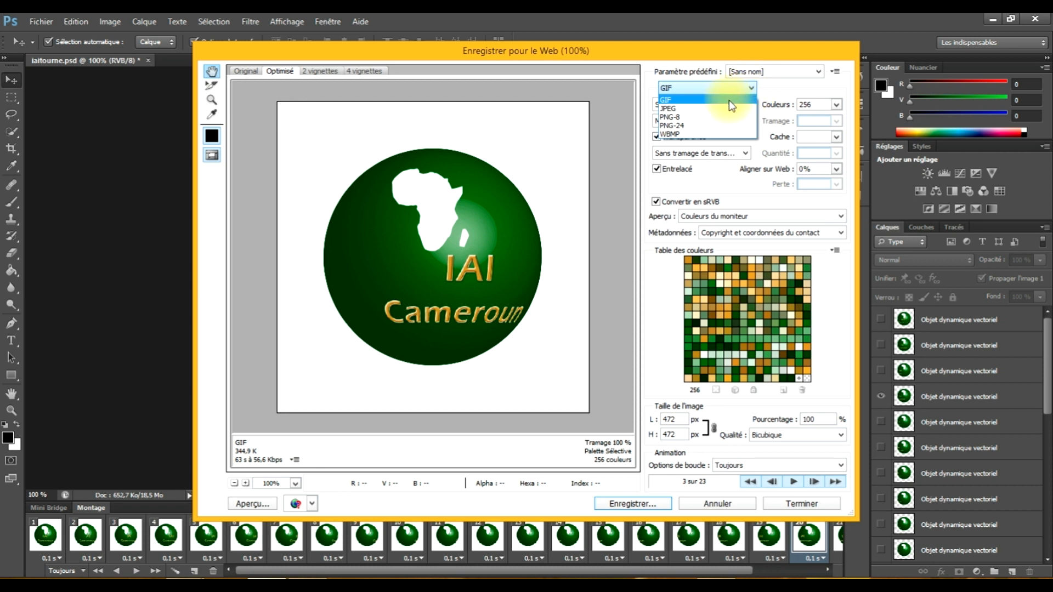
left_click(725, 88)
left_click(744, 104)
left_click(744, 104)
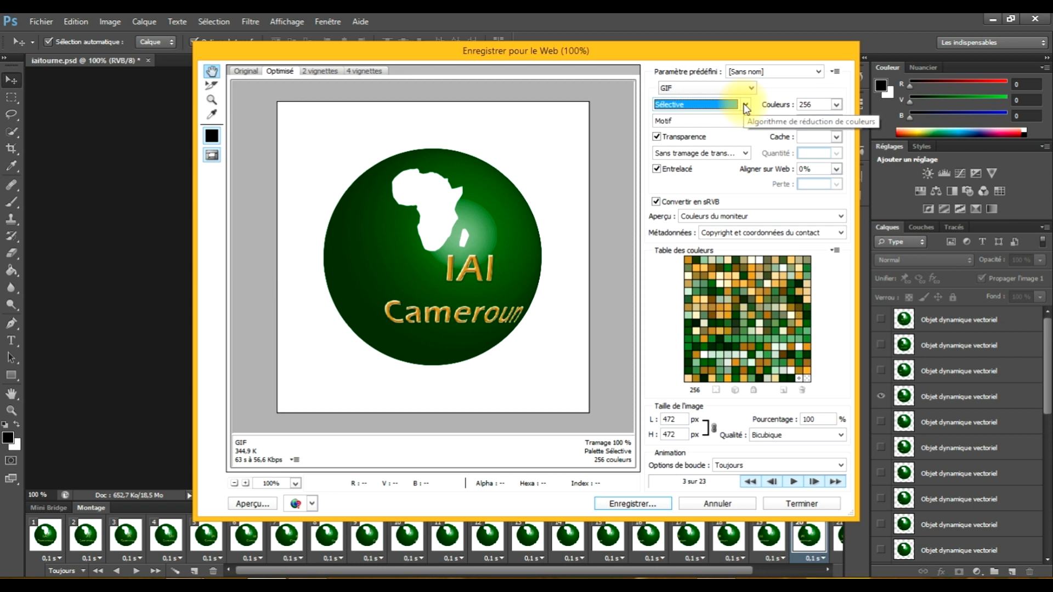
left_click(745, 121)
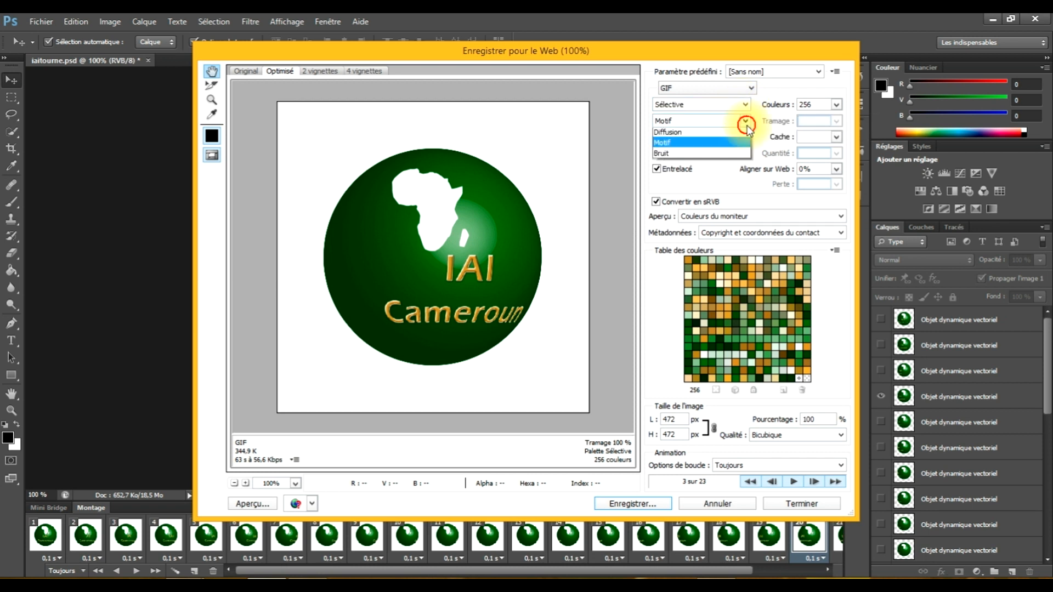
left_click(749, 127)
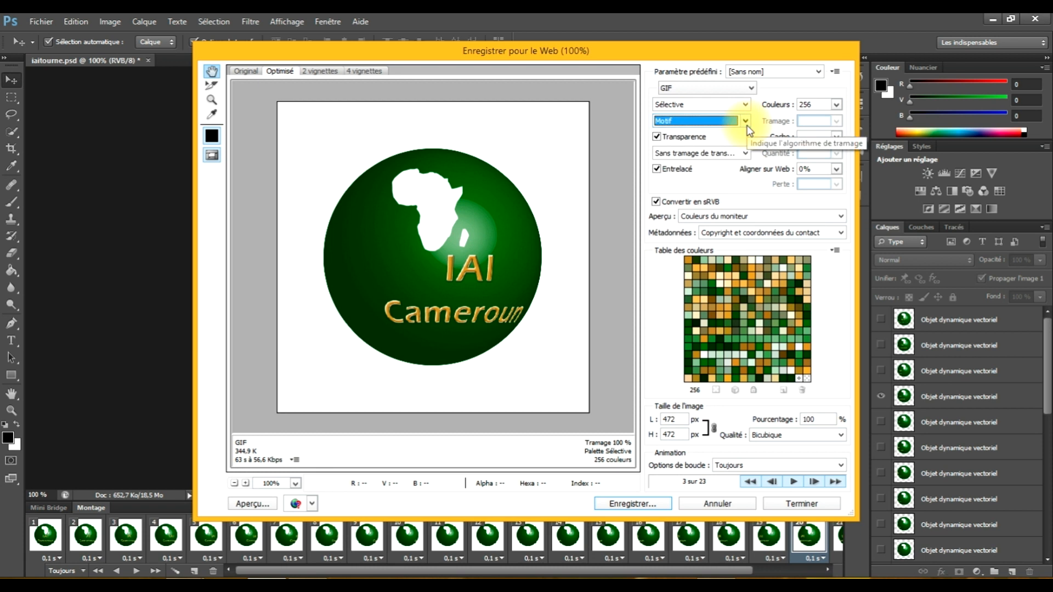
left_click(837, 104)
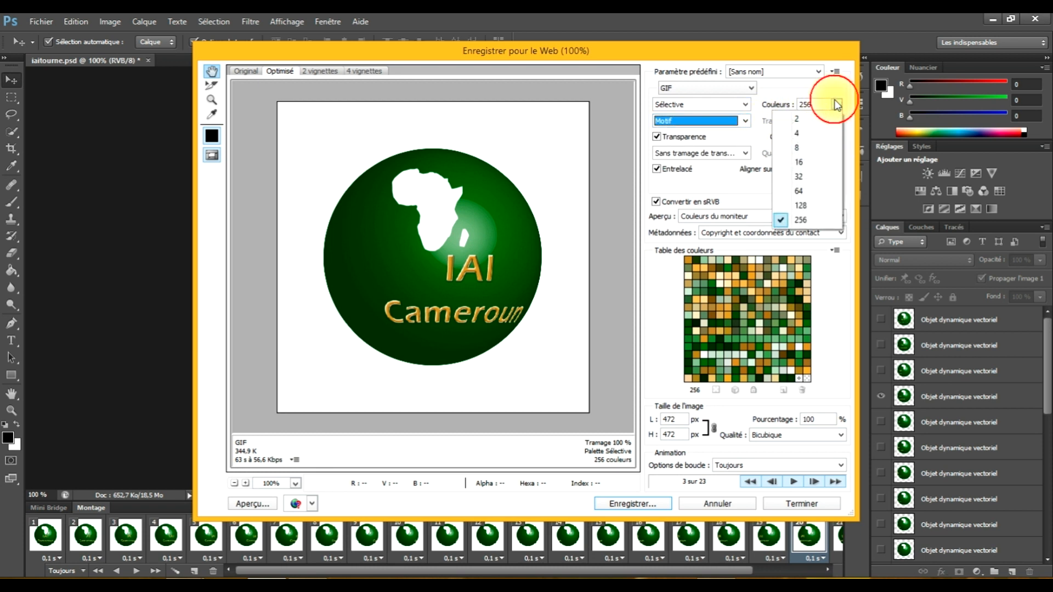
left_click(837, 104)
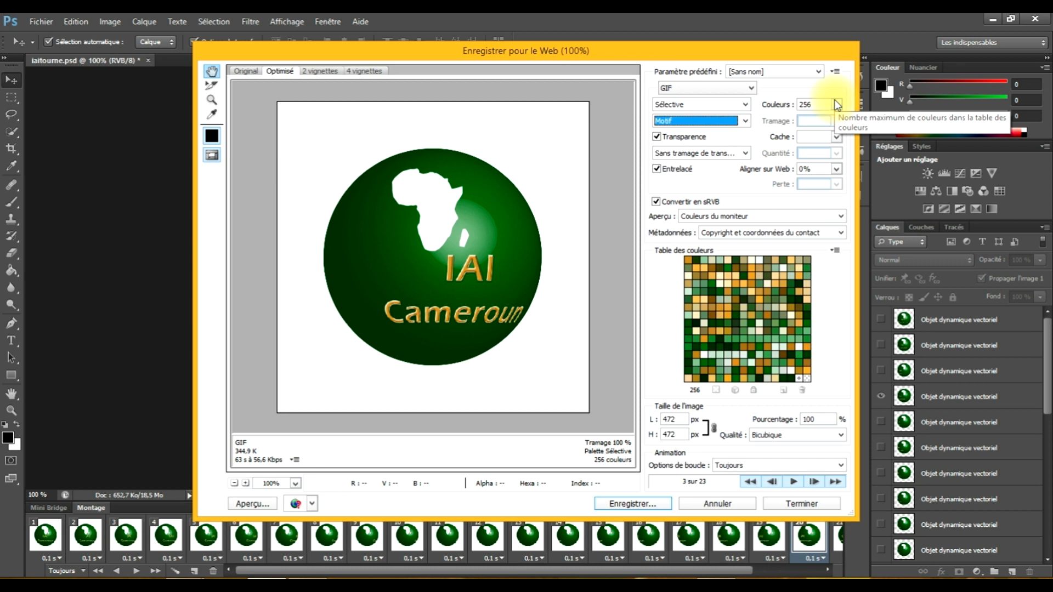
Save the optimised animation as iaitourne.gif in the sortie folder inside TUTO 4 on the desktop
left_click(650, 504)
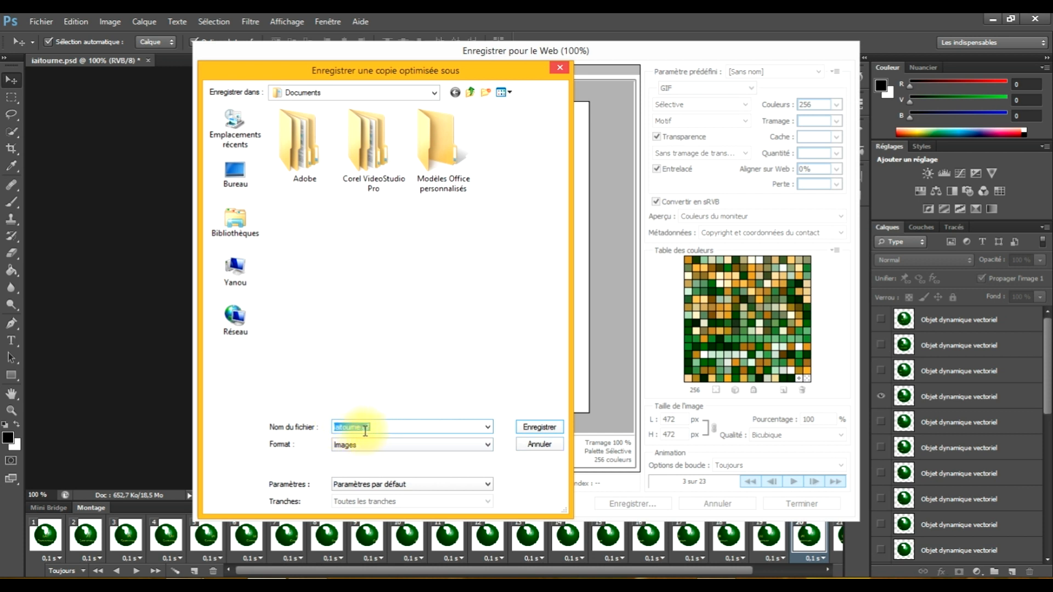
left_click(234, 177)
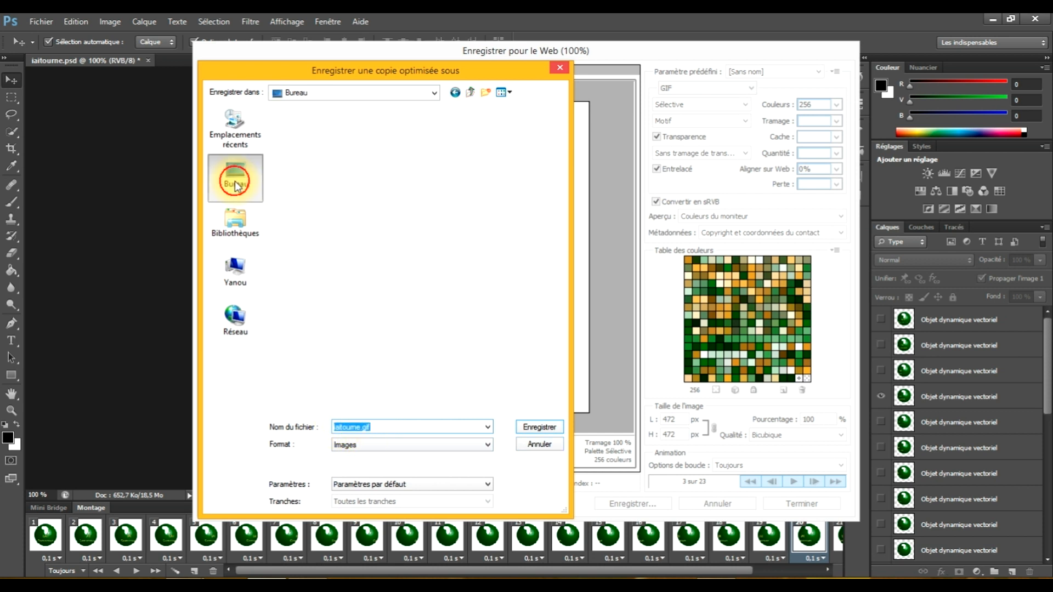
double_click(304, 222)
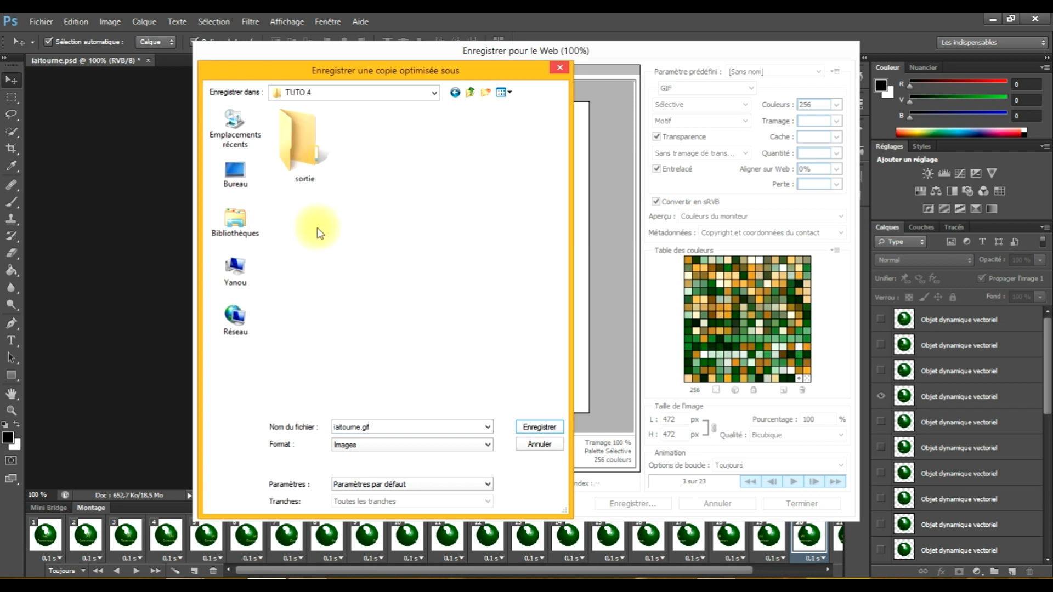
double_click(299, 163)
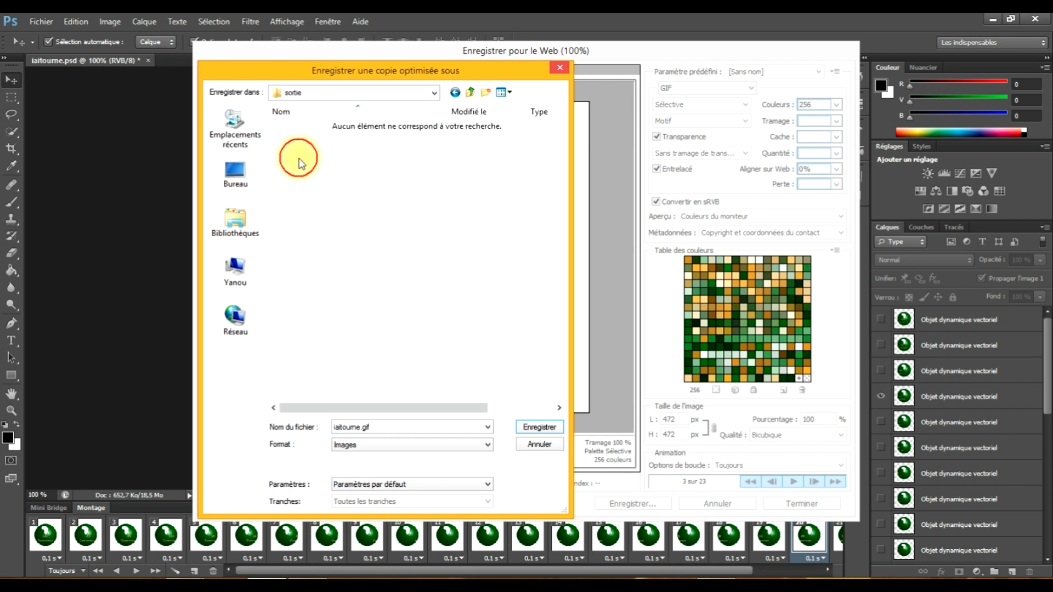
left_click(530, 423)
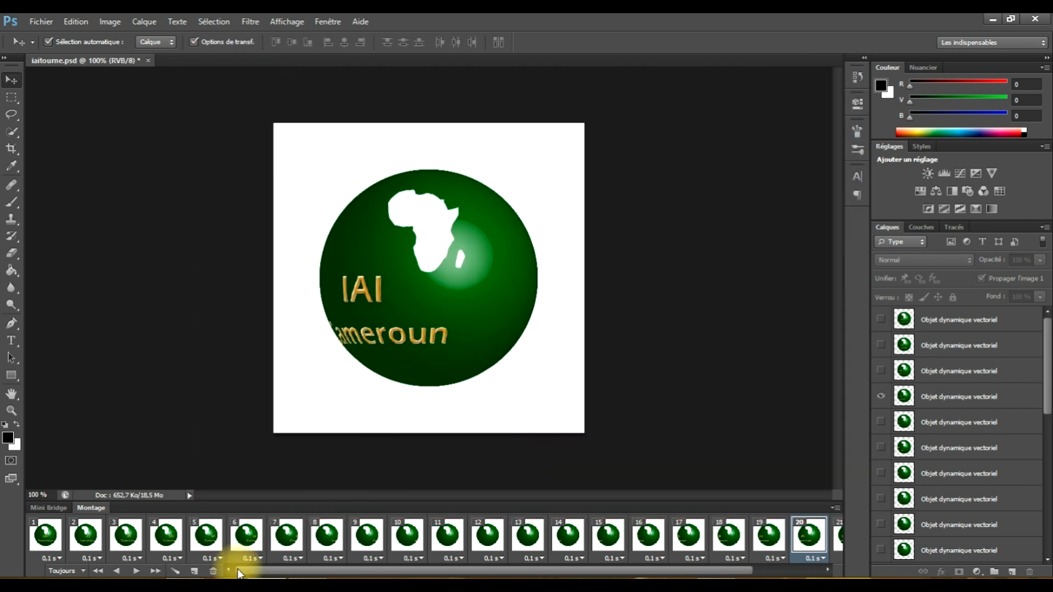
Switch to File Explorer and open the sortie folder inside TUTO 4
mouse_move(184, 576)
left_click(164, 536)
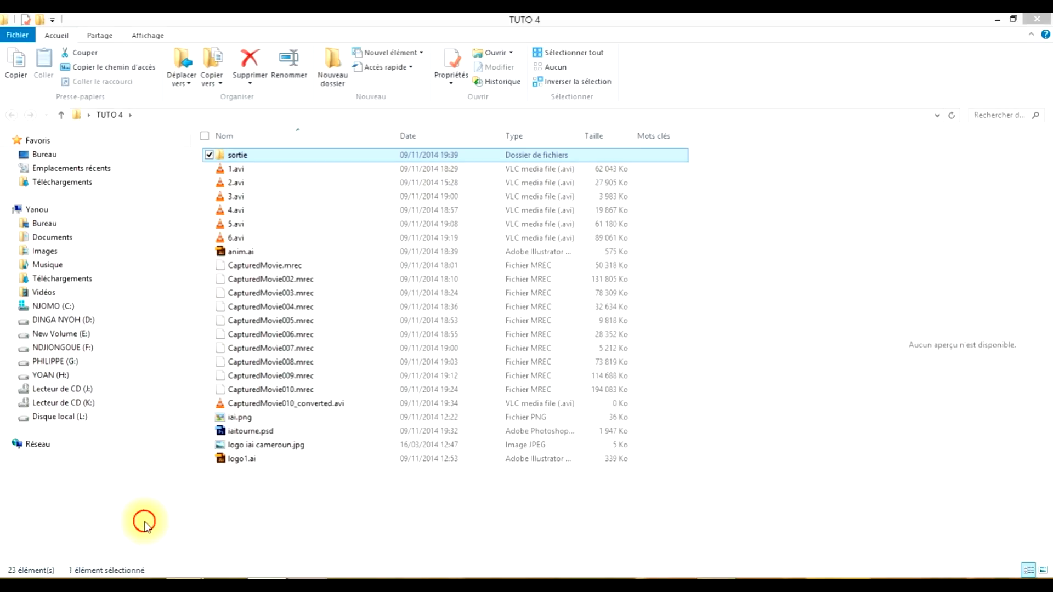
double_click(236, 152)
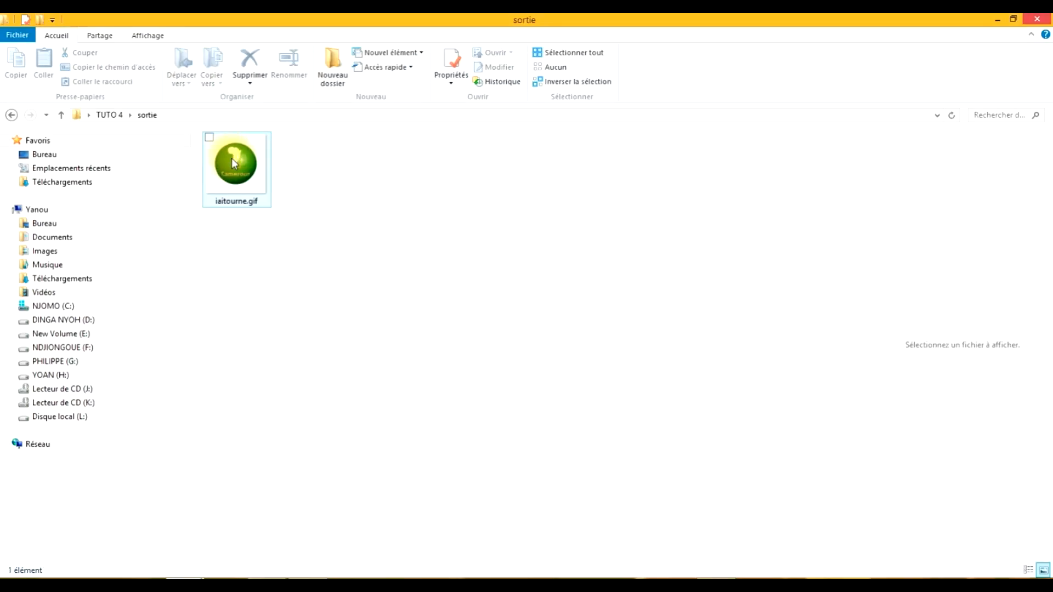
Open iaitourne.gif with a program from the extended application list, making it the default for all .gif files
left_click(230, 160)
right_click(230, 160)
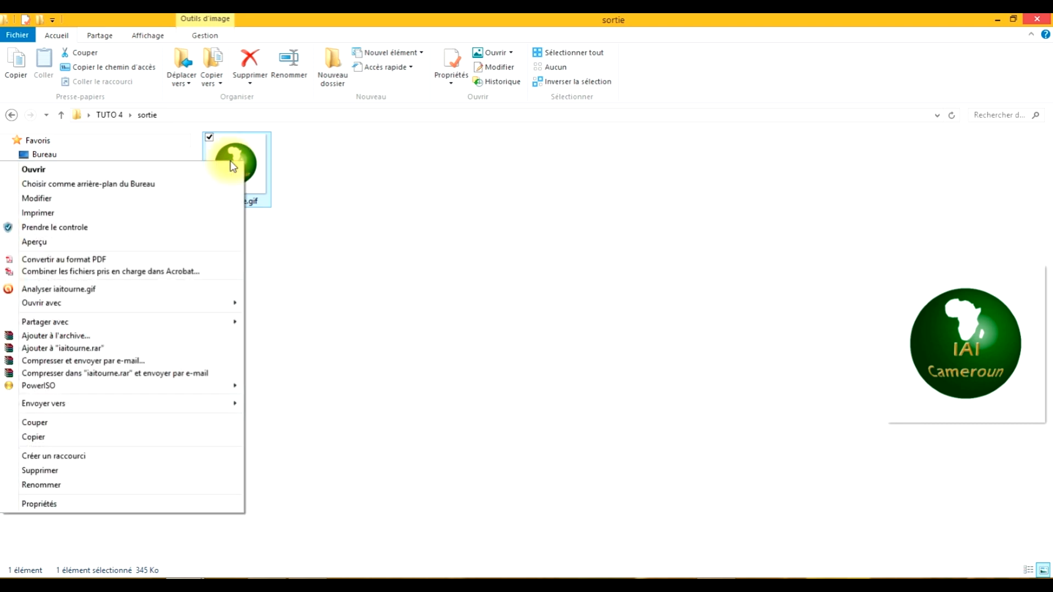
mouse_move(238, 303)
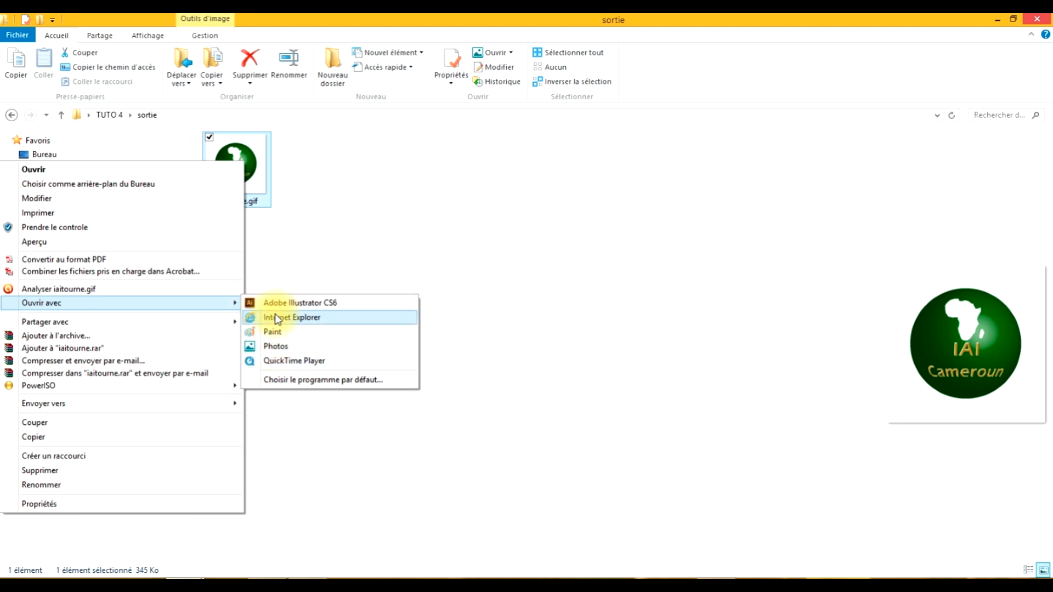
left_click(299, 381)
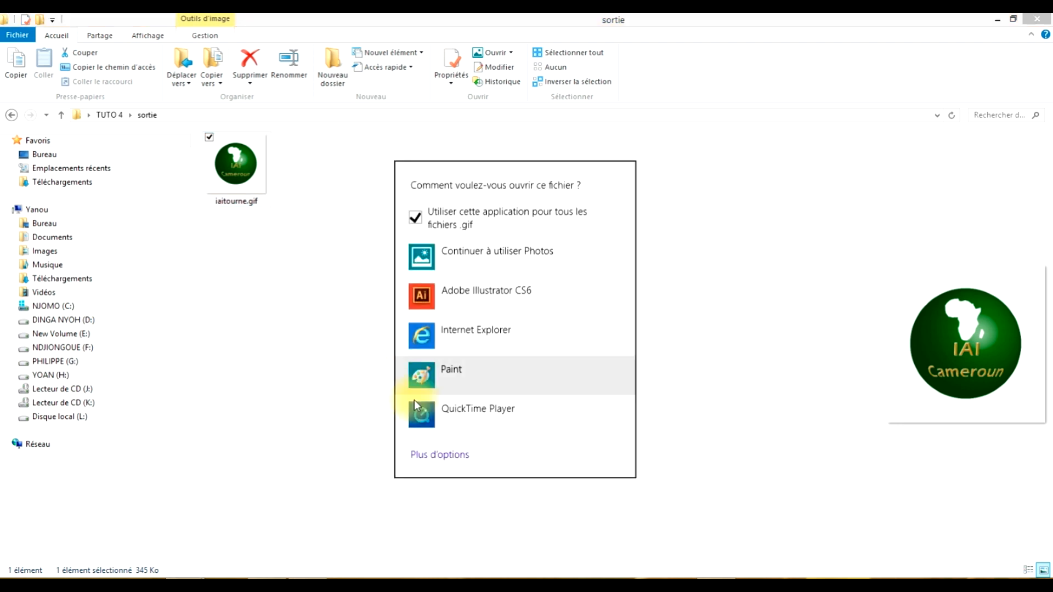
left_click(440, 455)
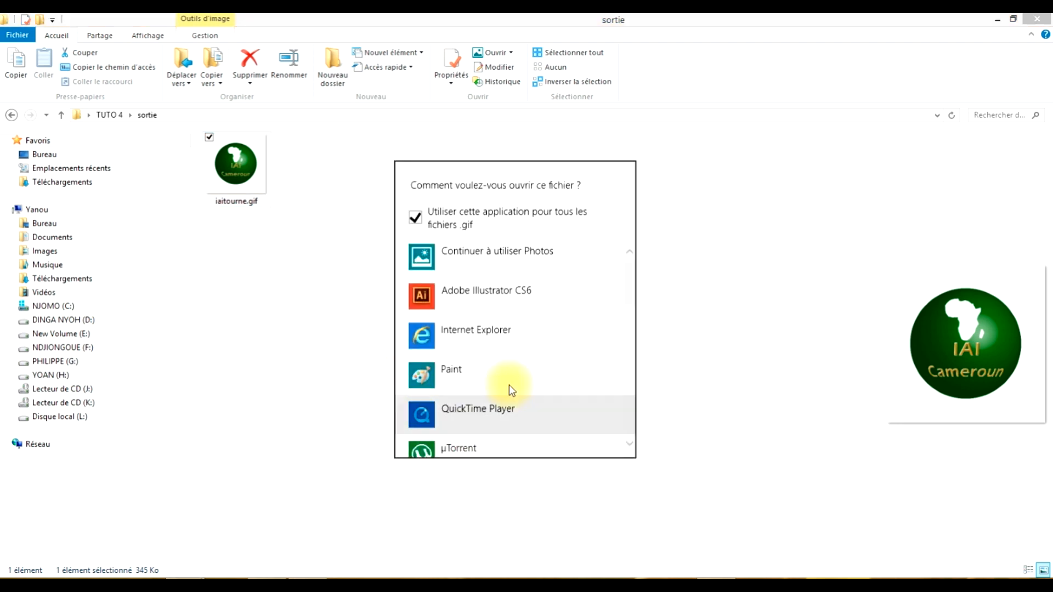
left_click_drag(627, 284, 631, 364)
left_click(494, 315)
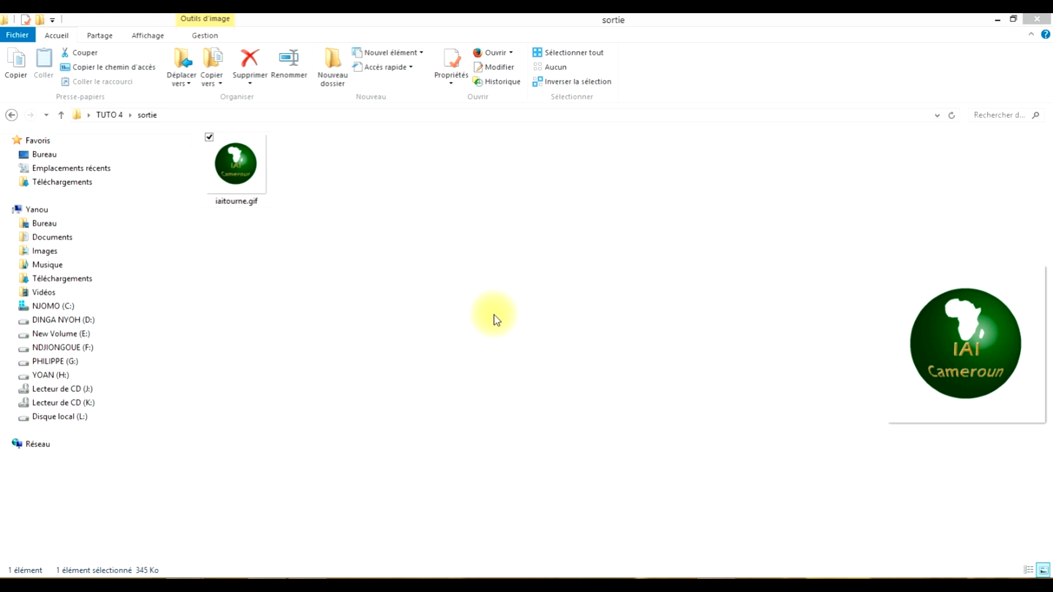